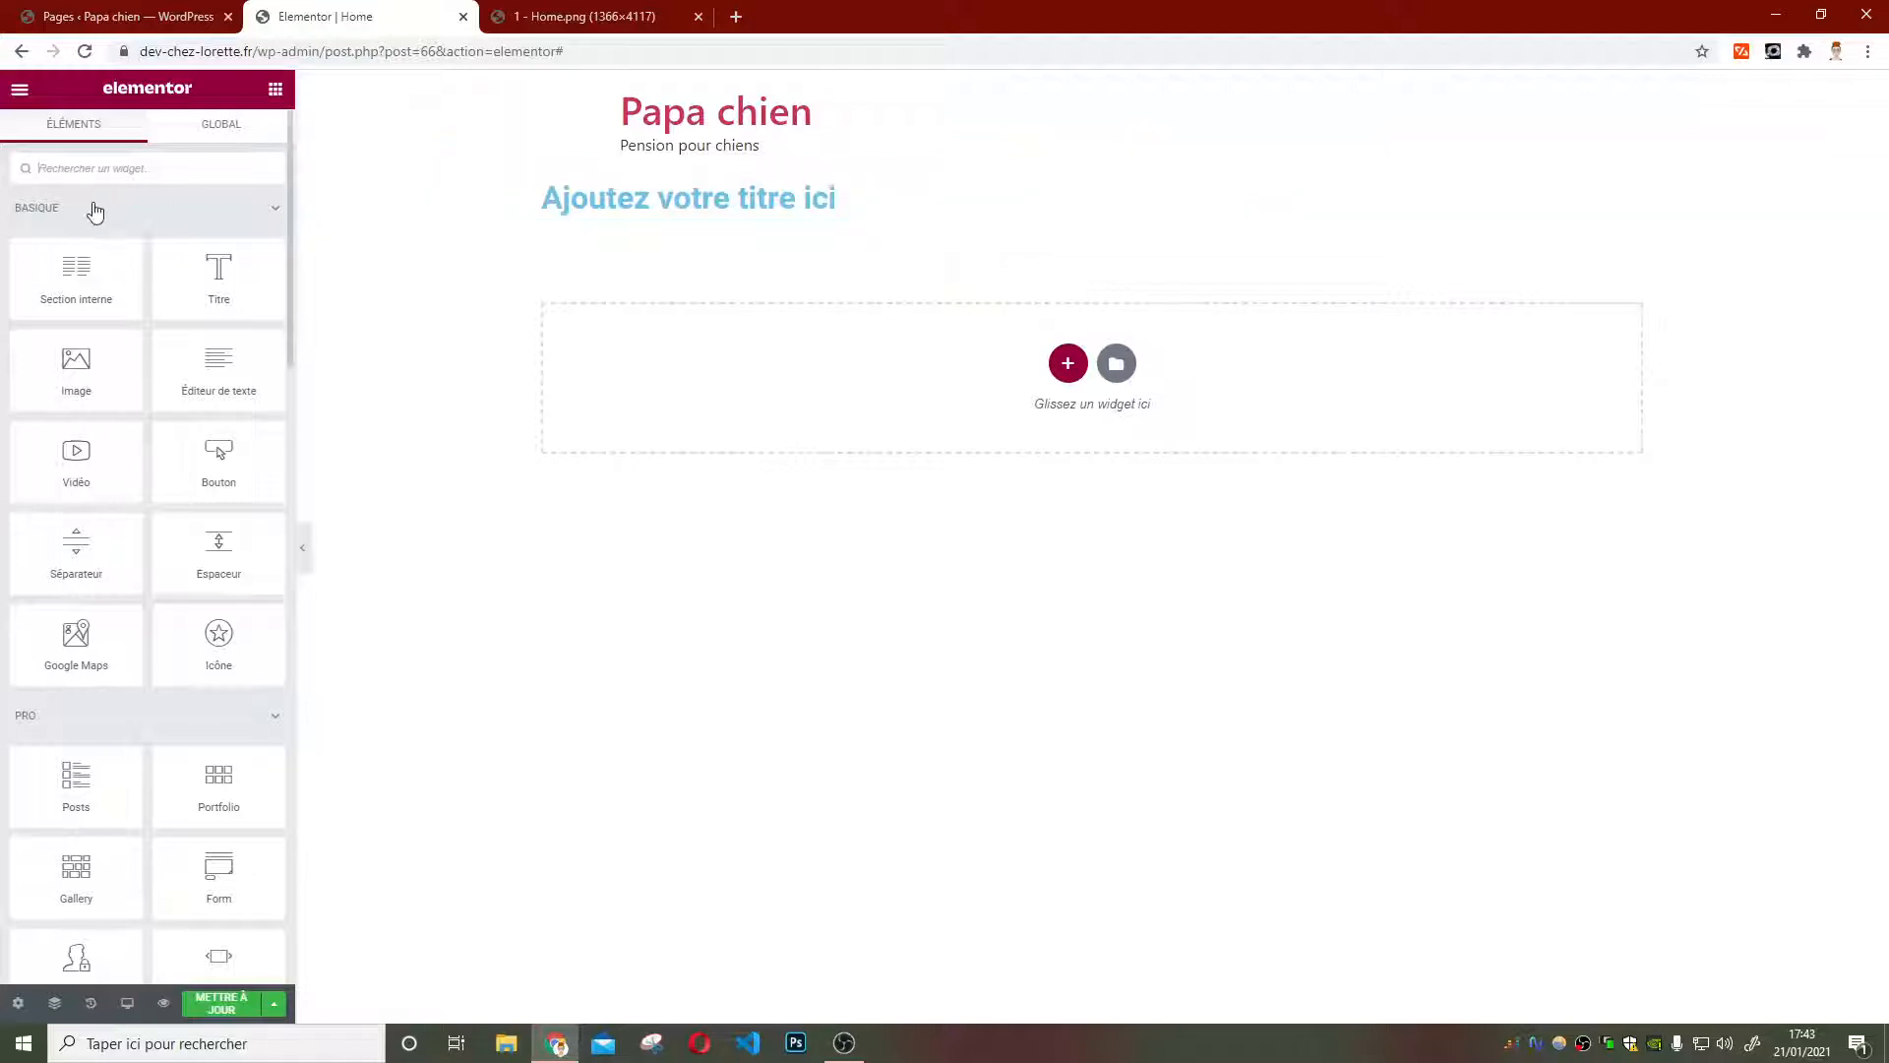
Open the site settings (Réglages du site) in the Elementor editor
{"action": "left_click", "coordinate": [18, 93]}
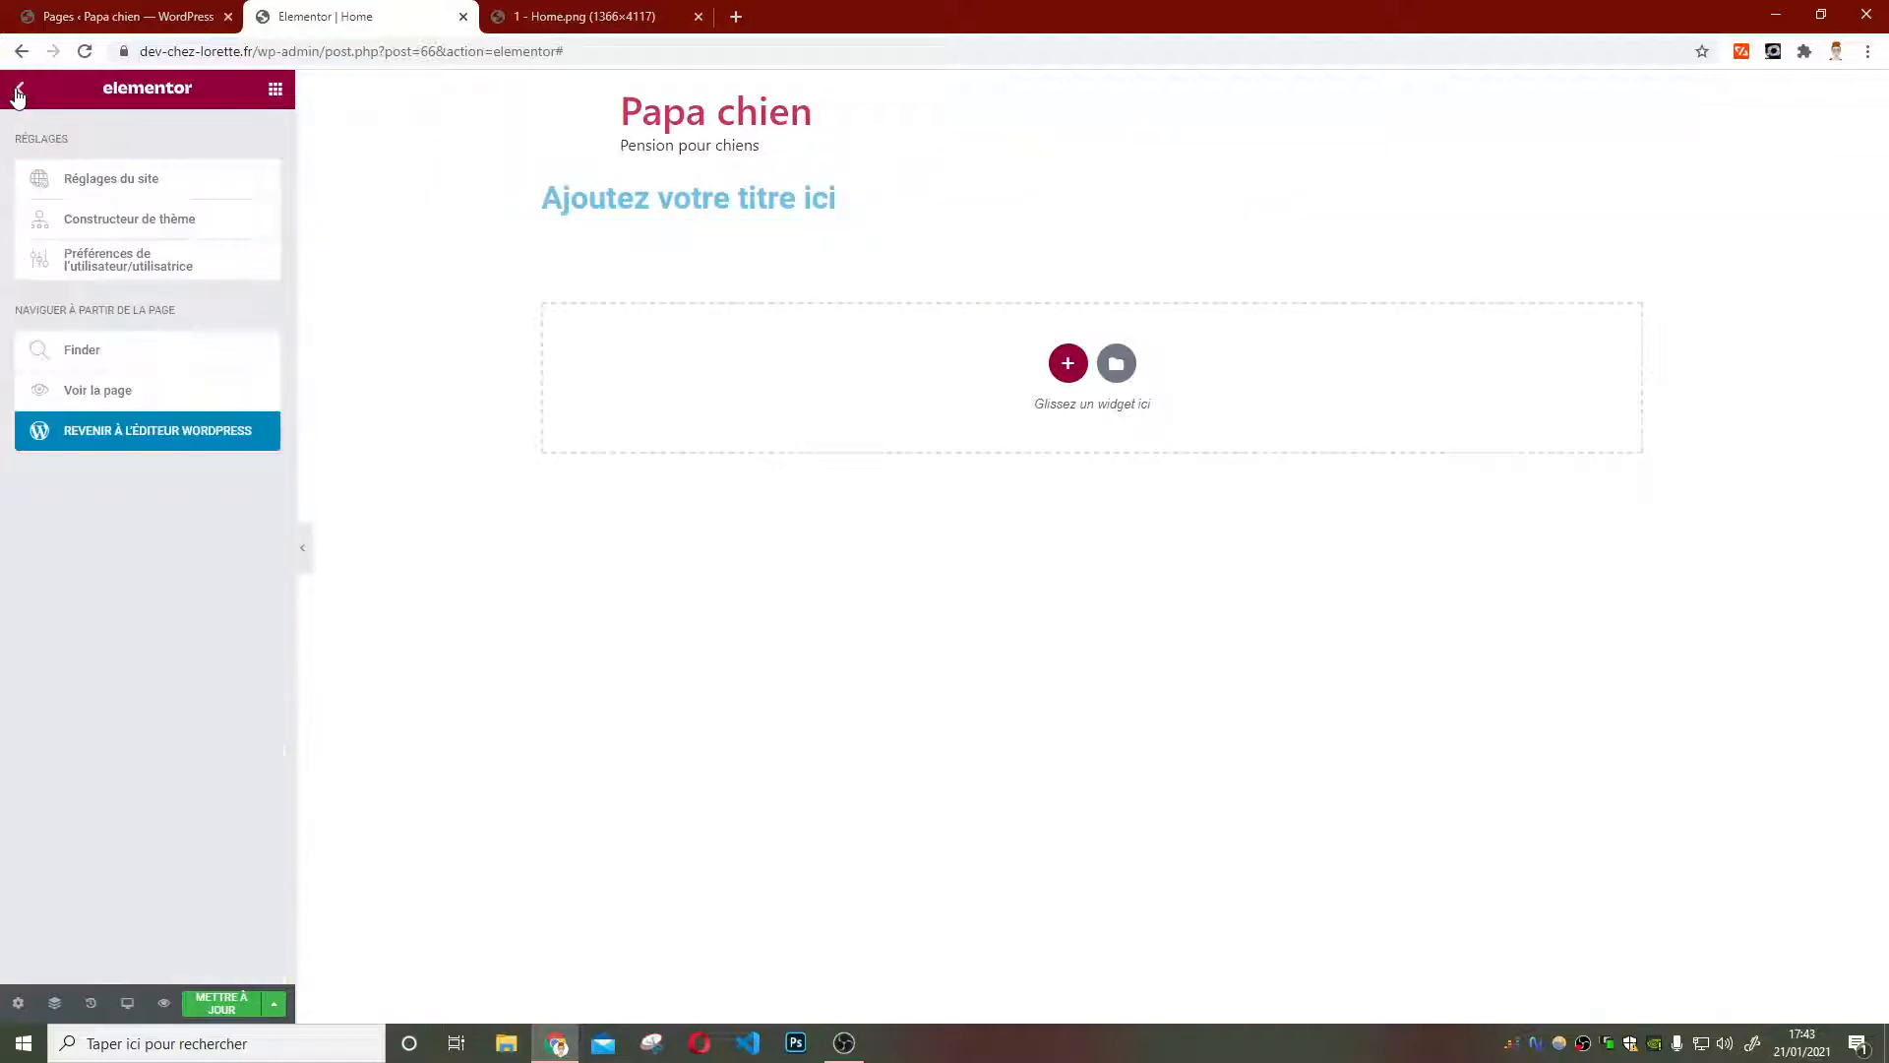
{"action": "left_click", "coordinate": [114, 187]}
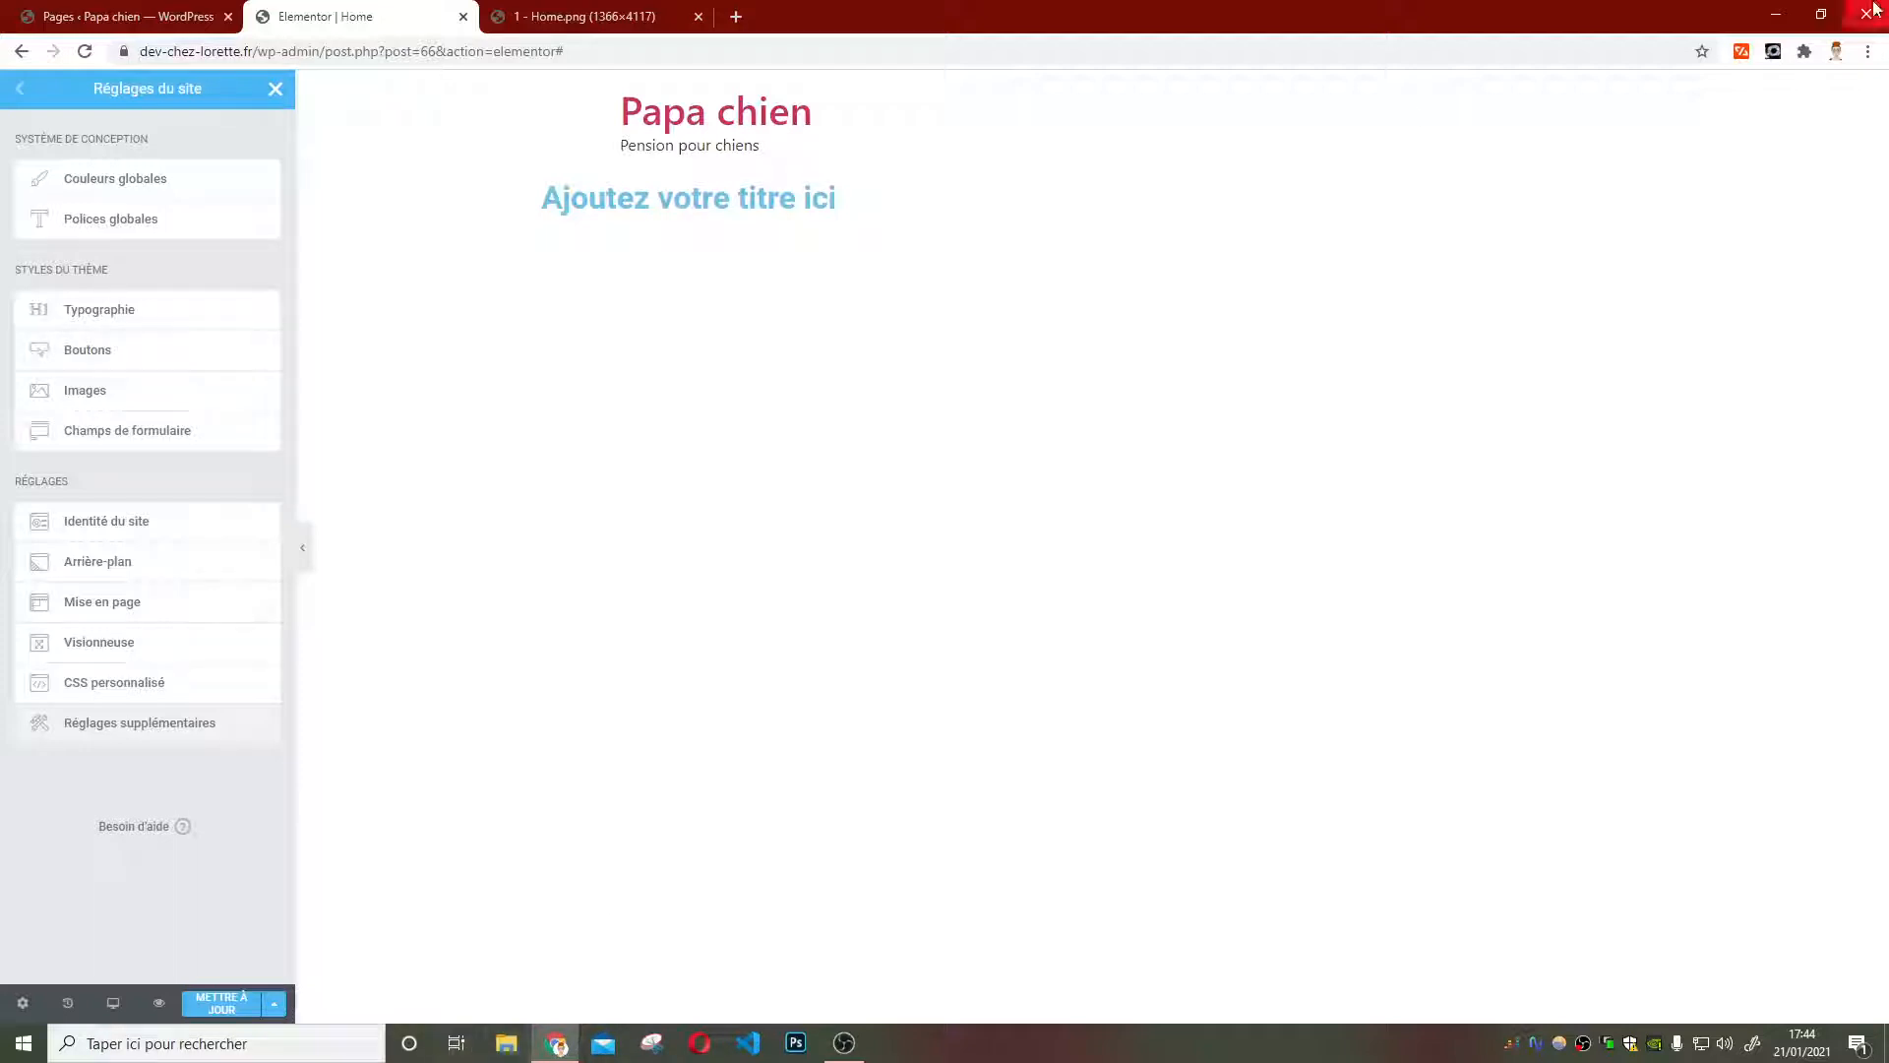
Minimize the browser and open VBA-moodboard.psd from the desktop's Pro > Papa chien folder
{"action": "left_click", "coordinate": [1776, 15]}
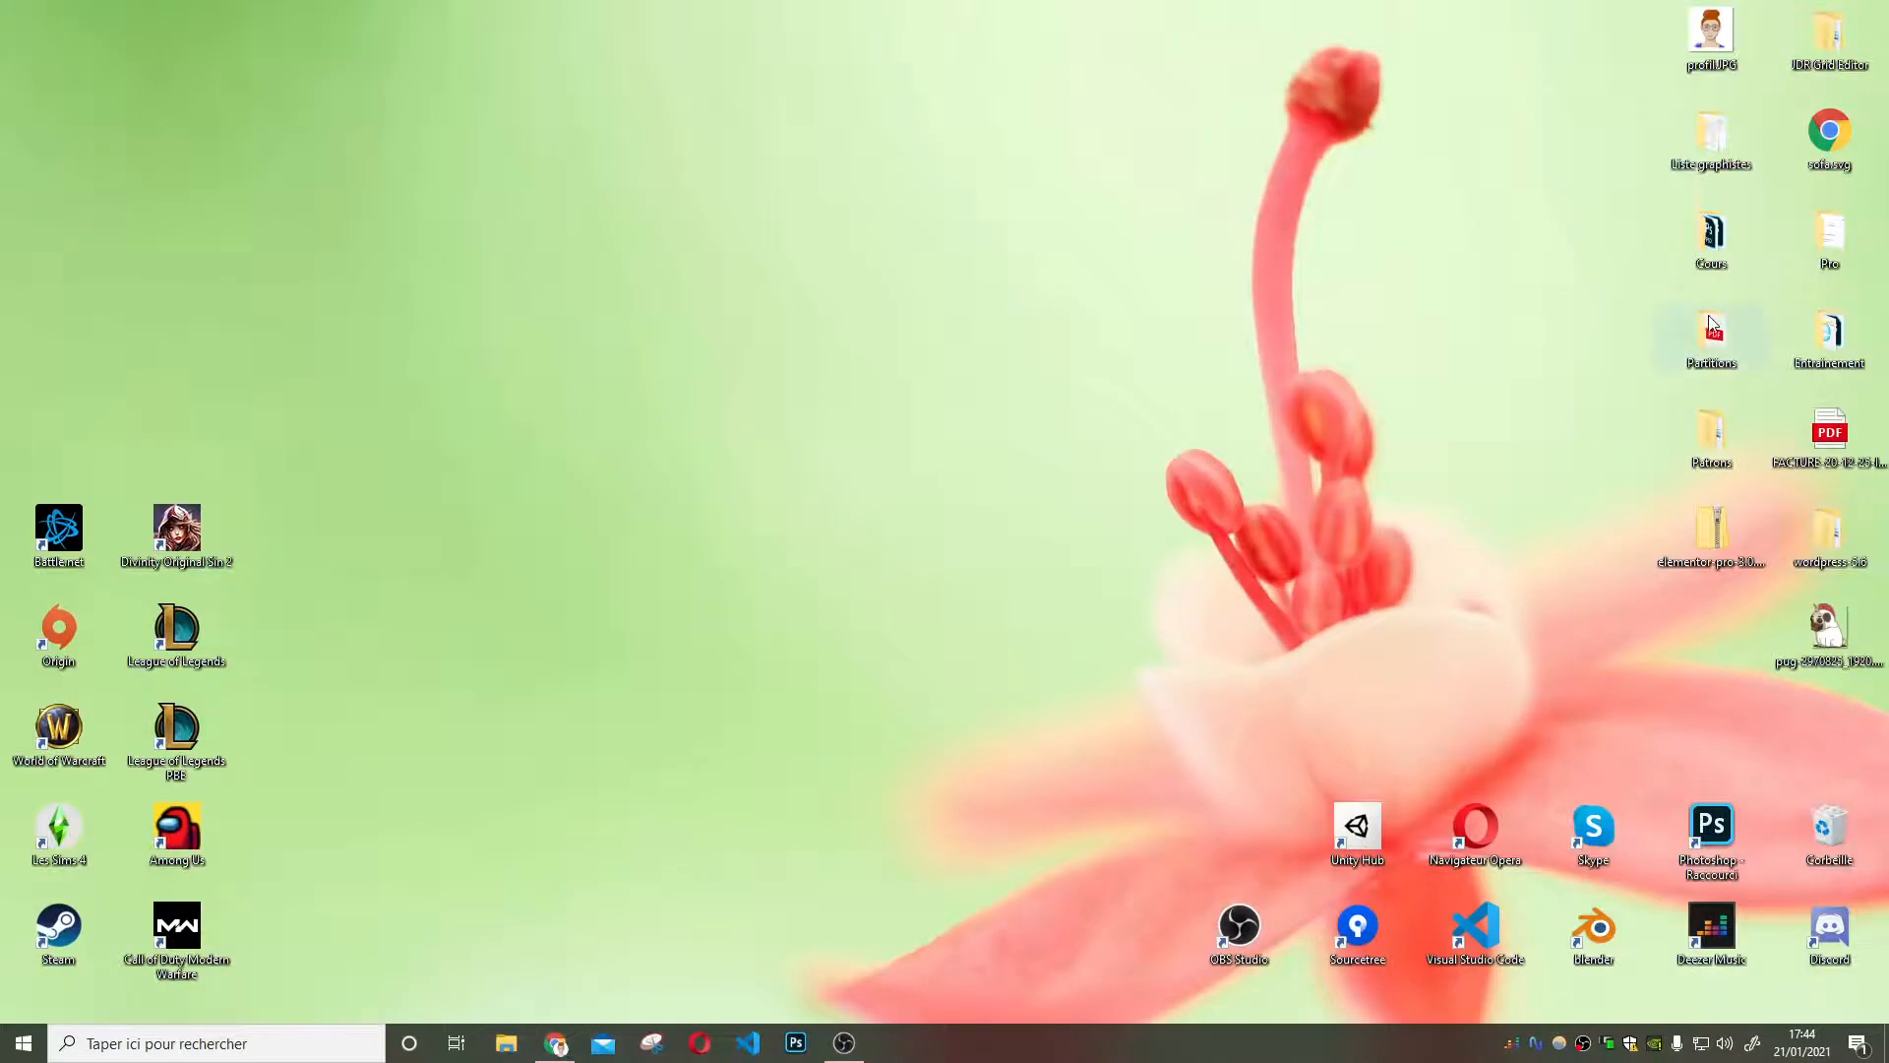
{"action": "double_click", "coordinate": [1825, 236]}
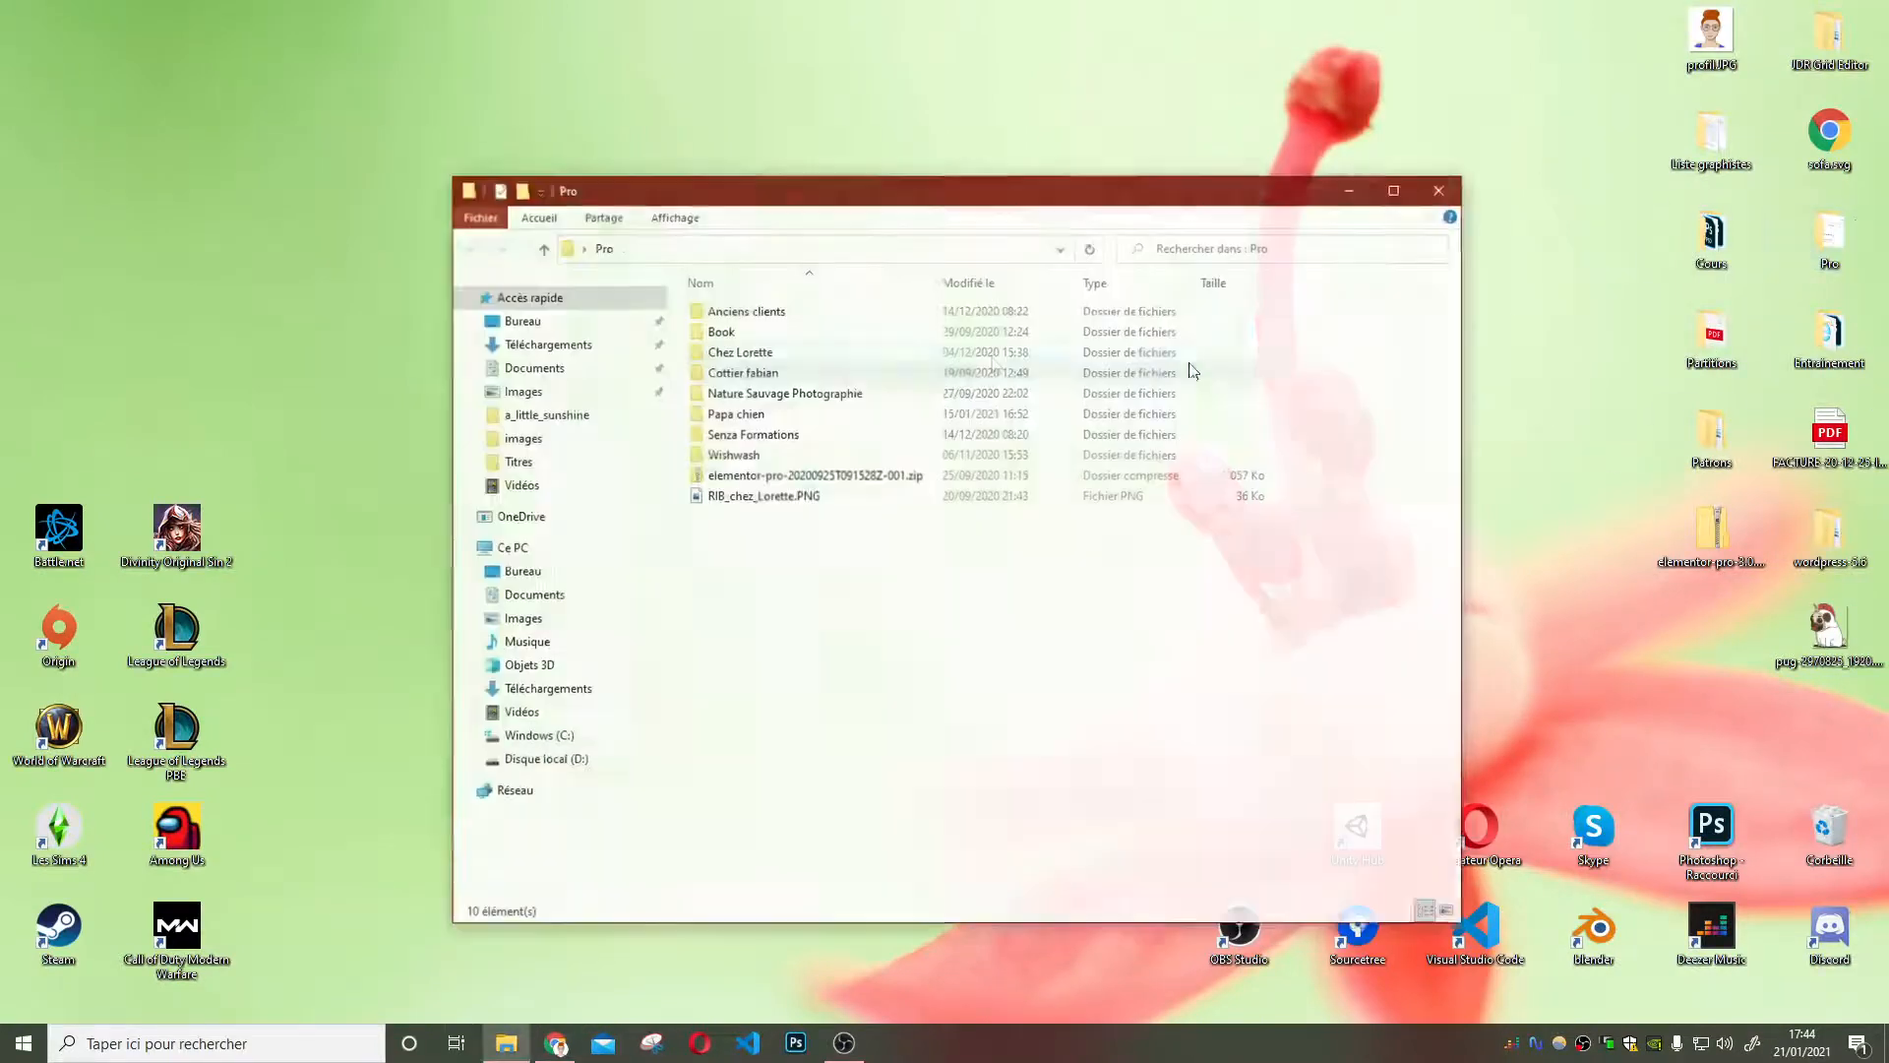
{"action": "double_click", "coordinate": [812, 414]}
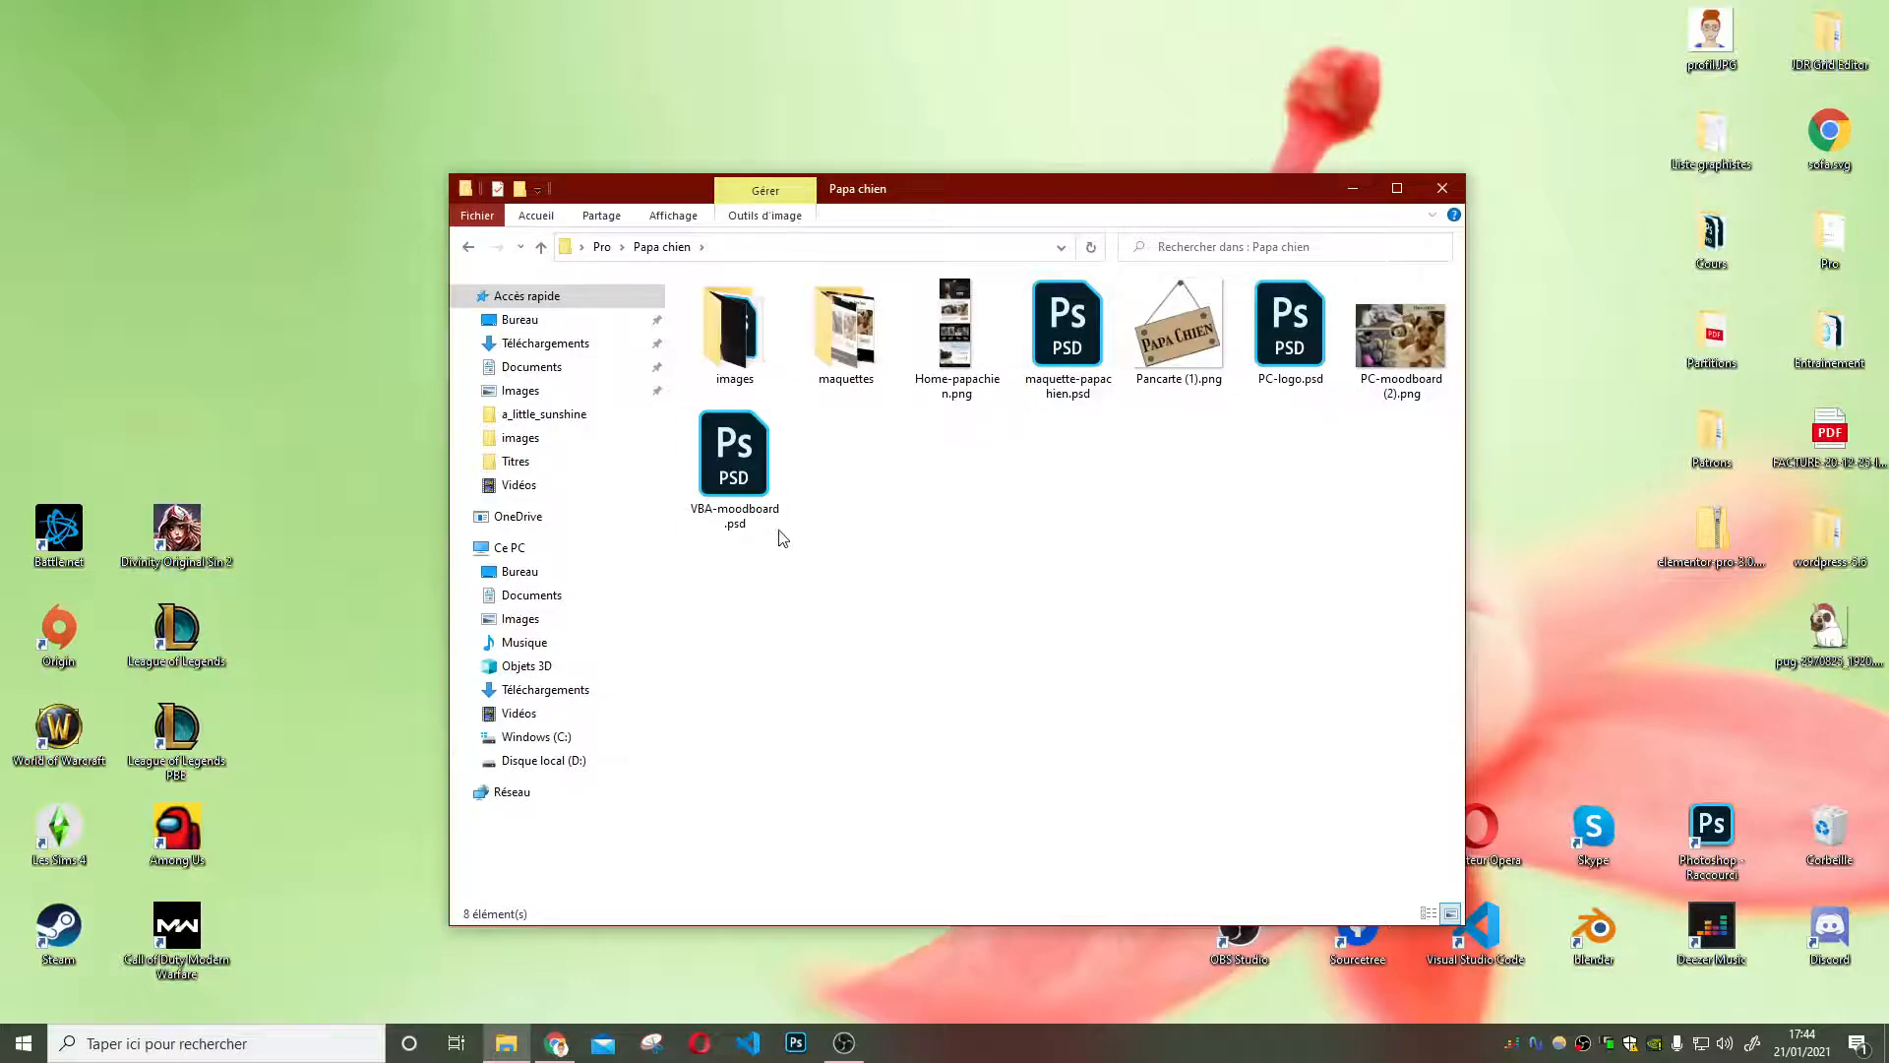
{"action": "double_click", "coordinate": [748, 472]}
Switch back to Chrome and open the global colours (Couleurs globales) in the site settings
{"action": "left_click", "coordinate": [556, 1045]}
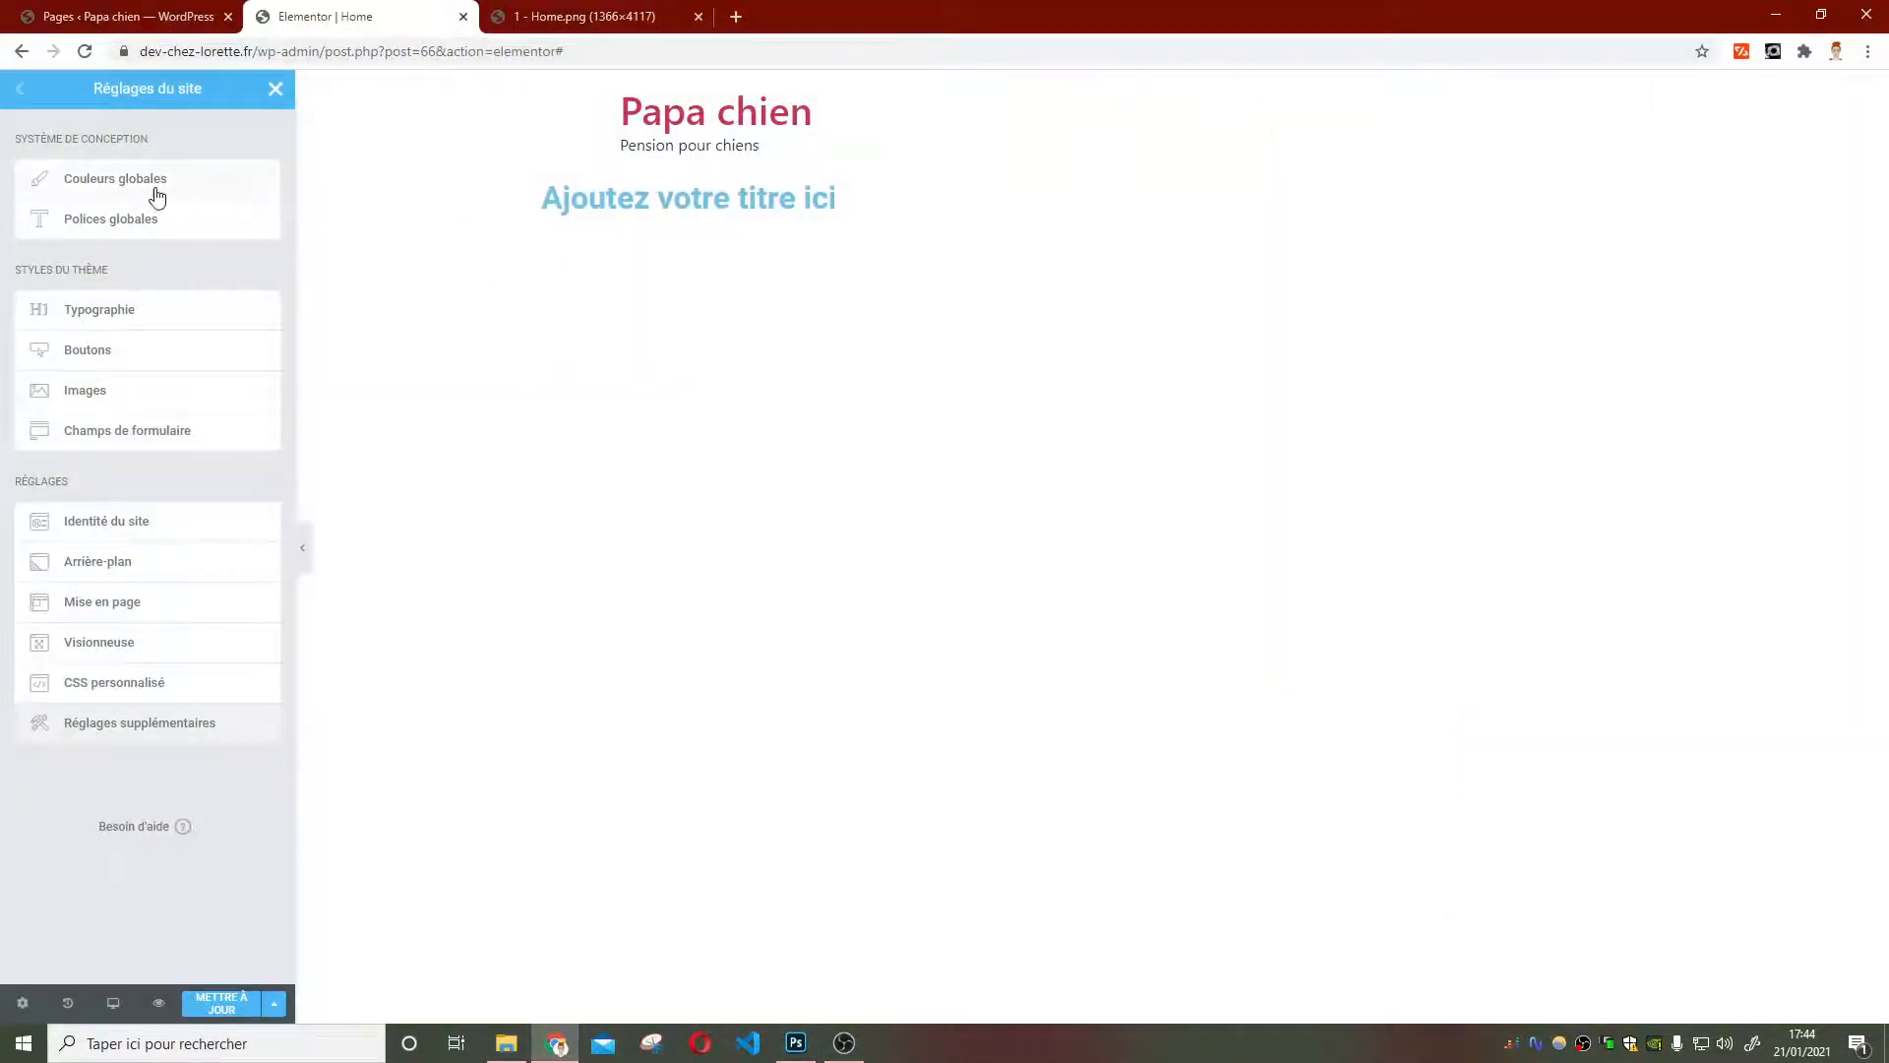
{"action": "left_click", "coordinate": [128, 183]}
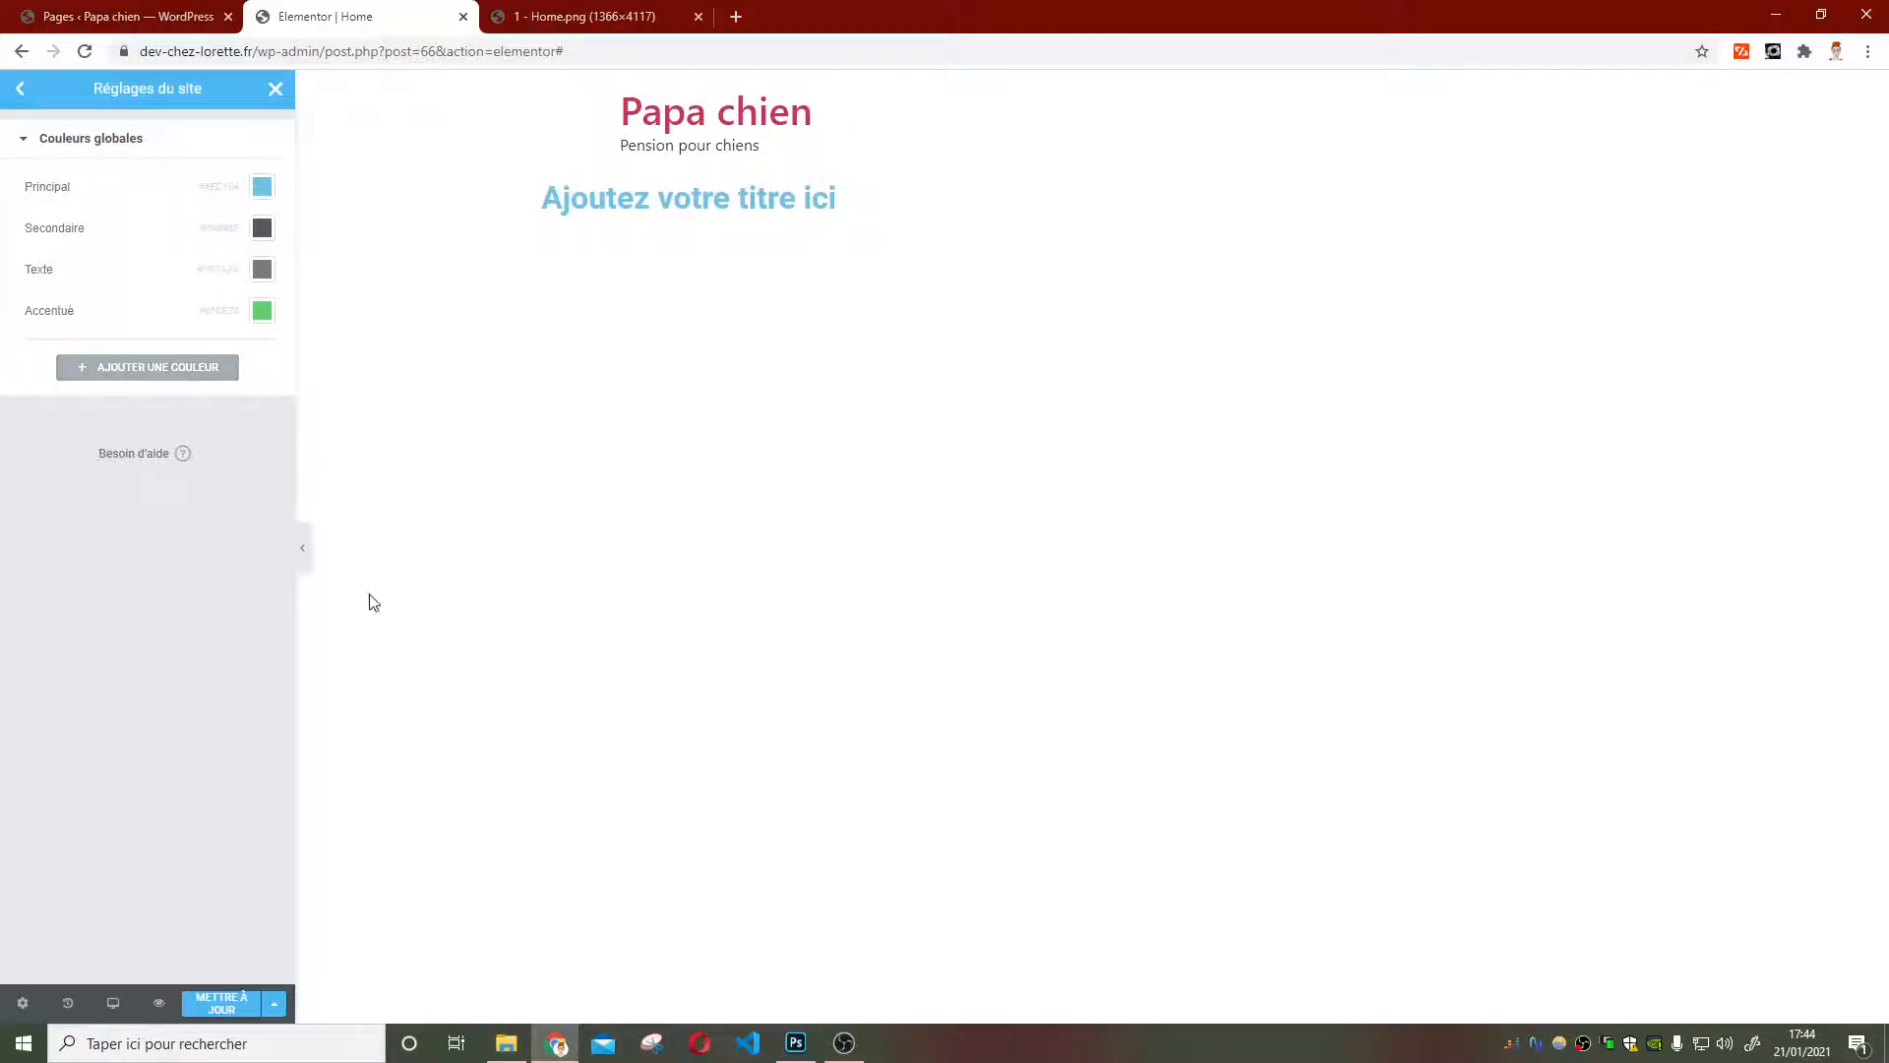
Switch to Photoshop, leave the moodboard's missing font unresolved, and deselect its layers with the Move tool
{"action": "left_click", "coordinate": [816, 1044]}
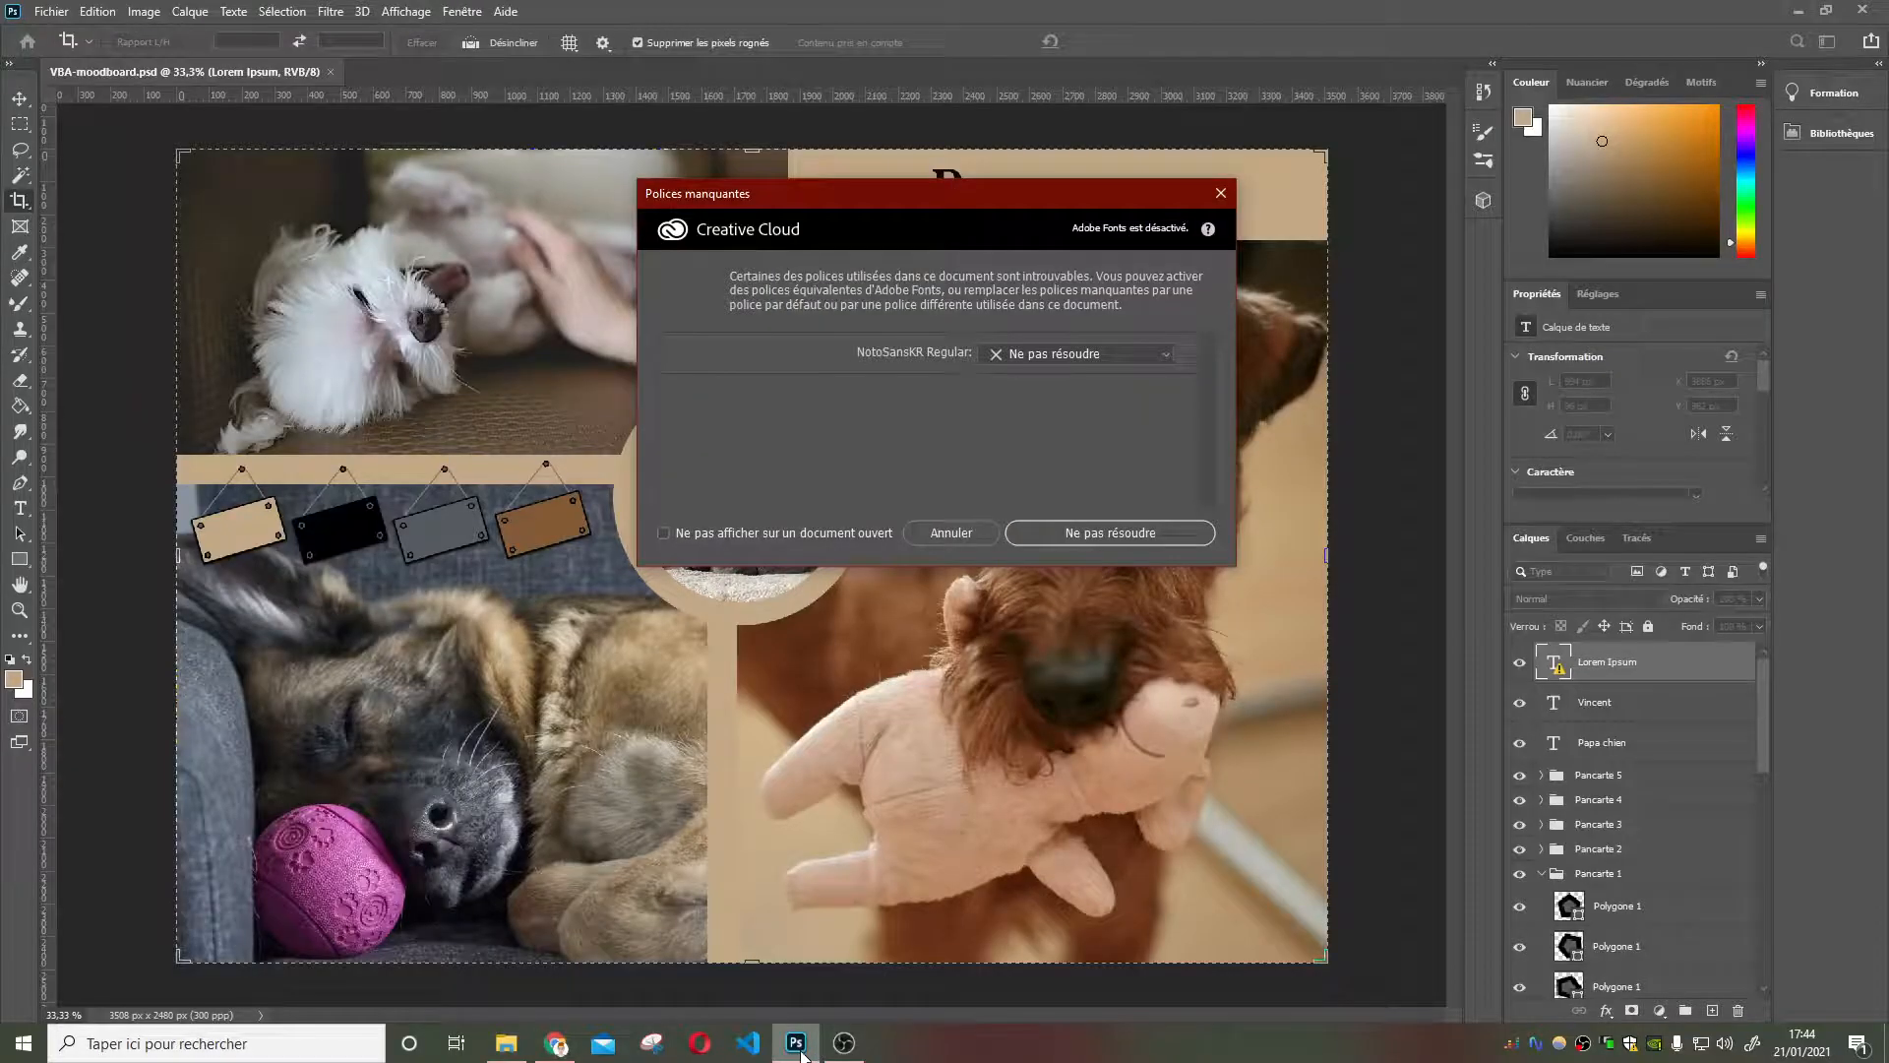
{"action": "left_click", "coordinate": [1037, 533]}
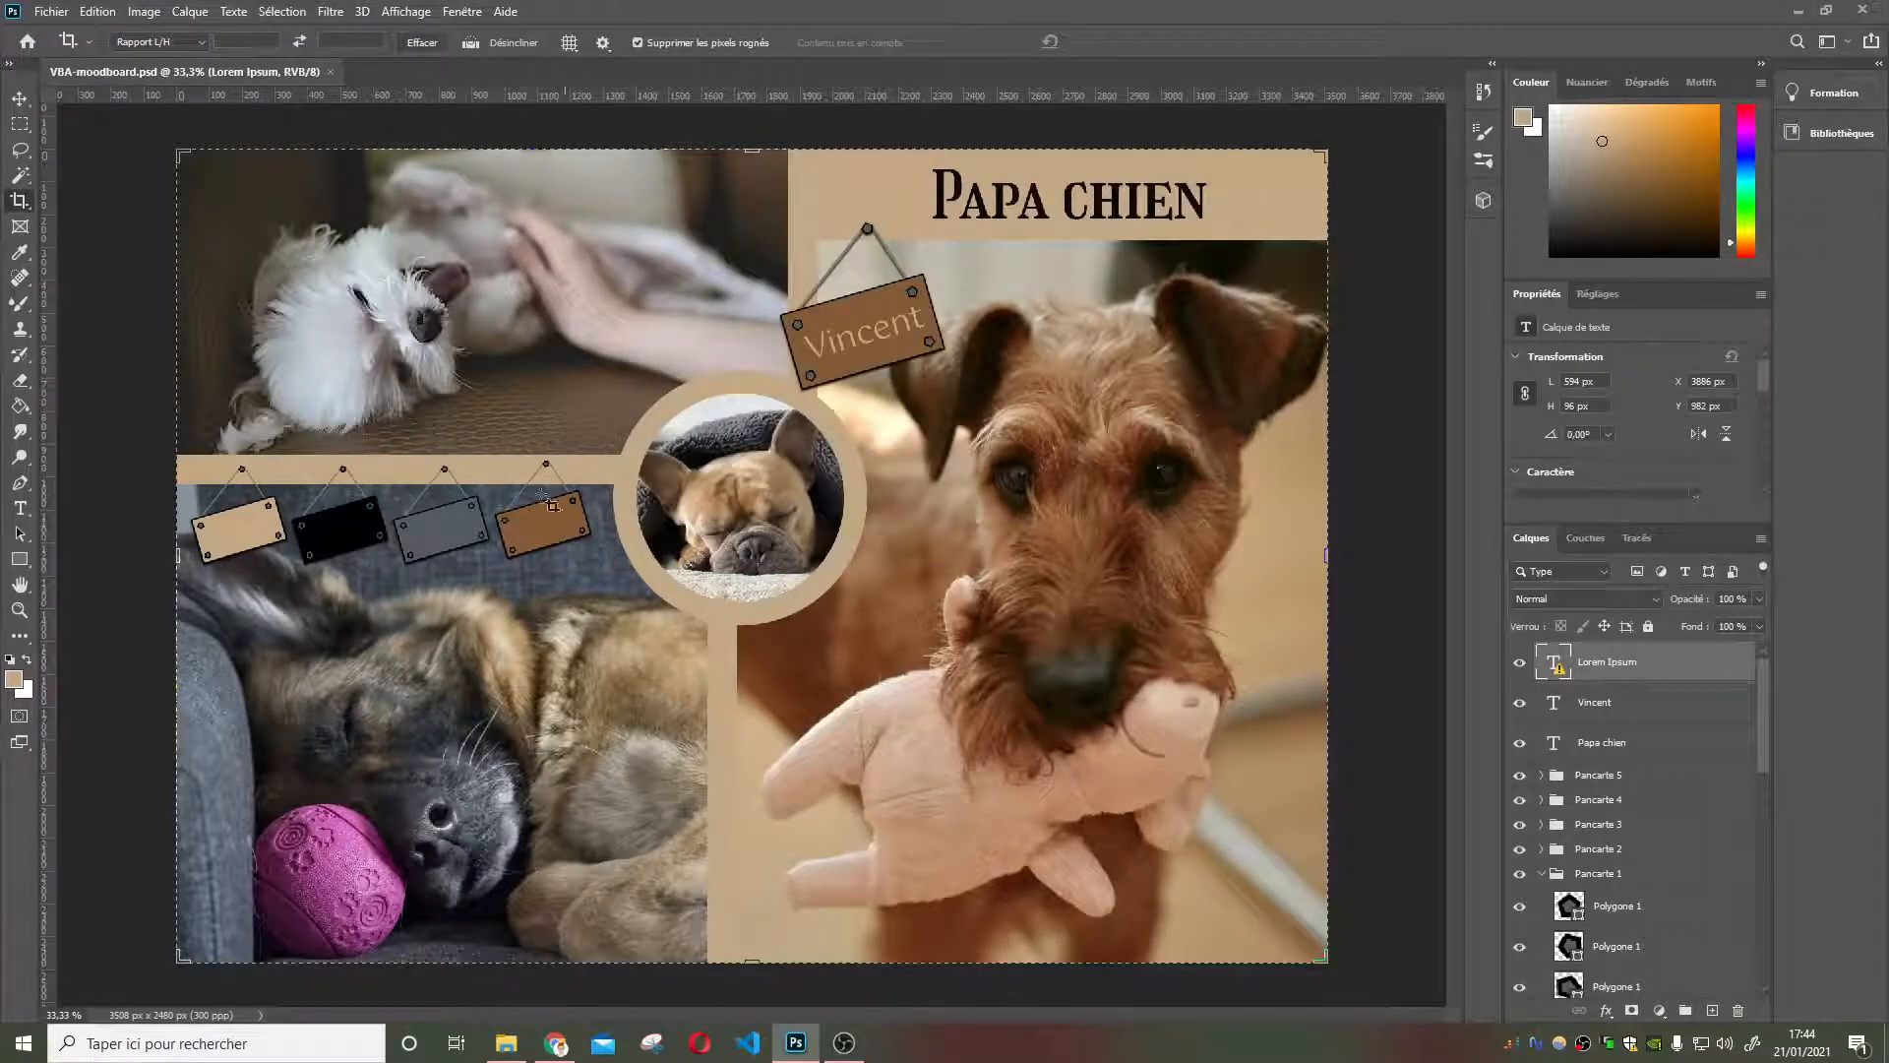
{"action": "left_click", "coordinate": [20, 99]}
{"action": "left_click", "coordinate": [133, 359]}
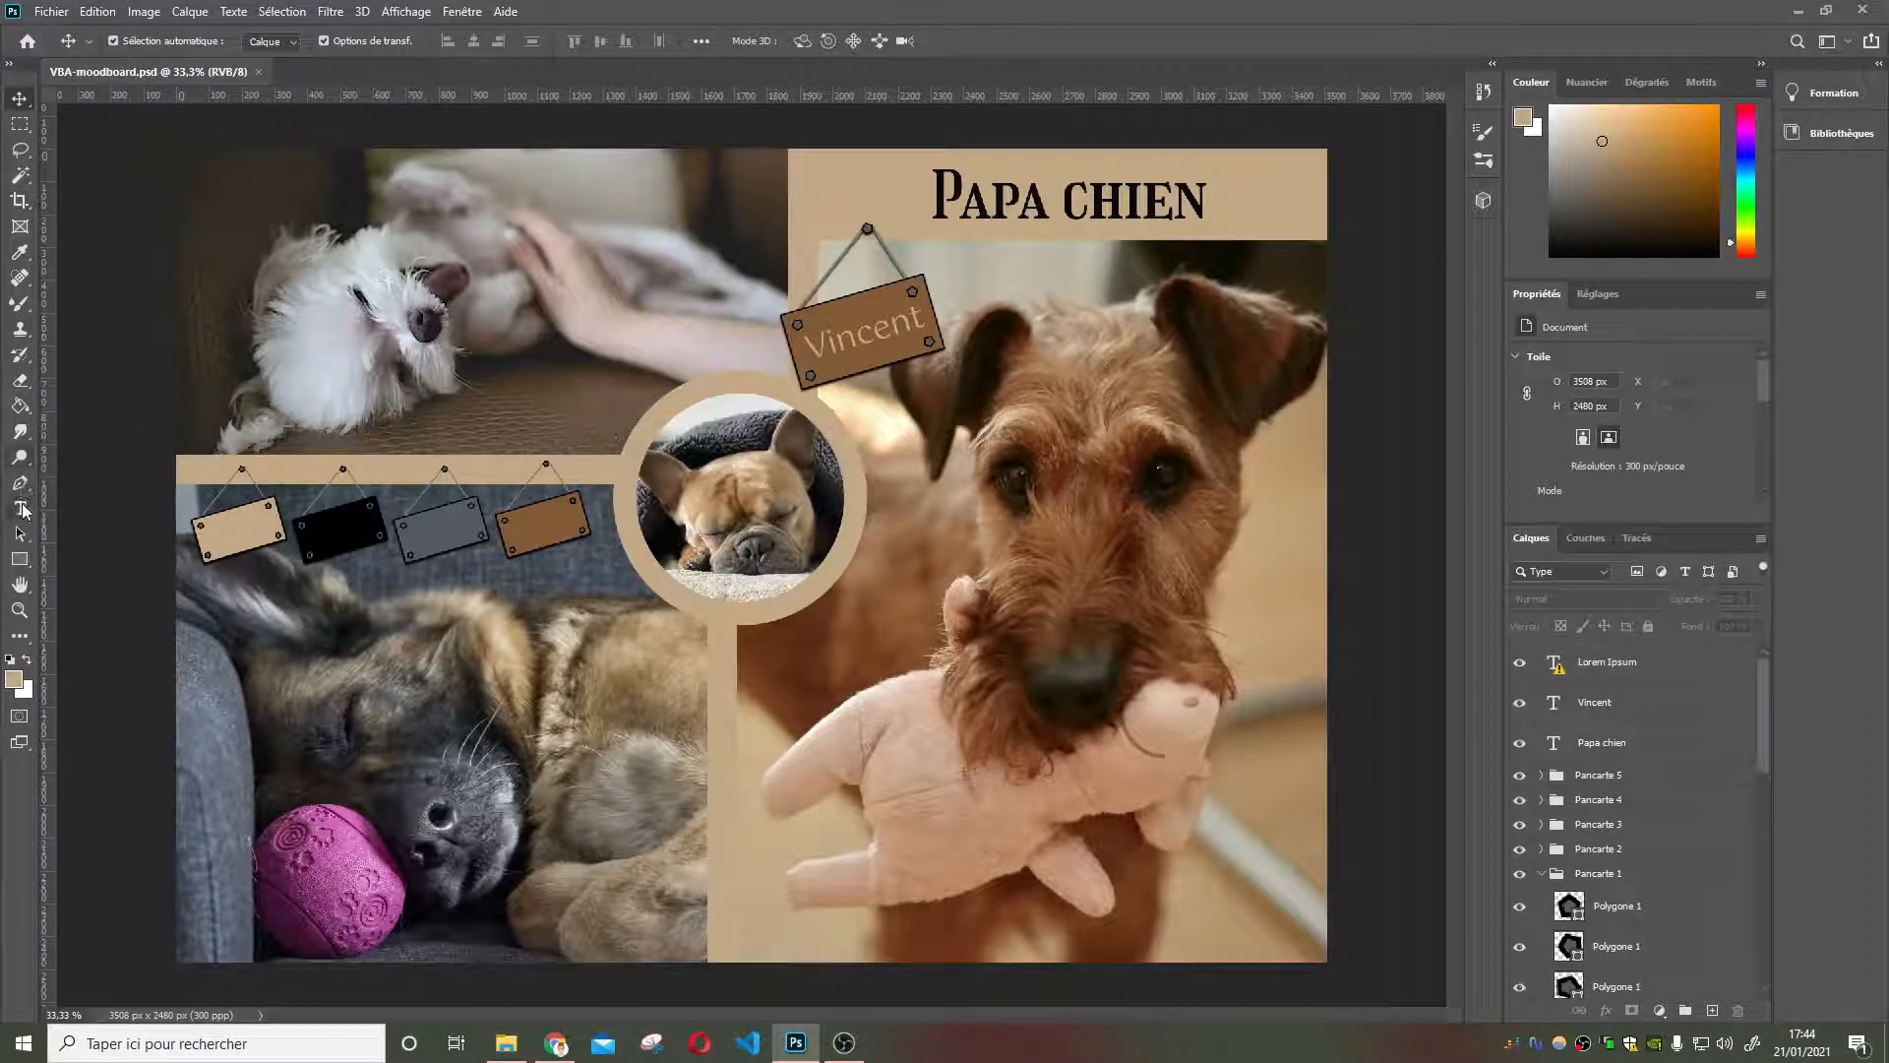
Minimize Photoshop and open maquette-papachien.psd from the Papa chien folder
{"action": "left_click", "coordinate": [1797, 10]}
{"action": "left_click", "coordinate": [1786, 12]}
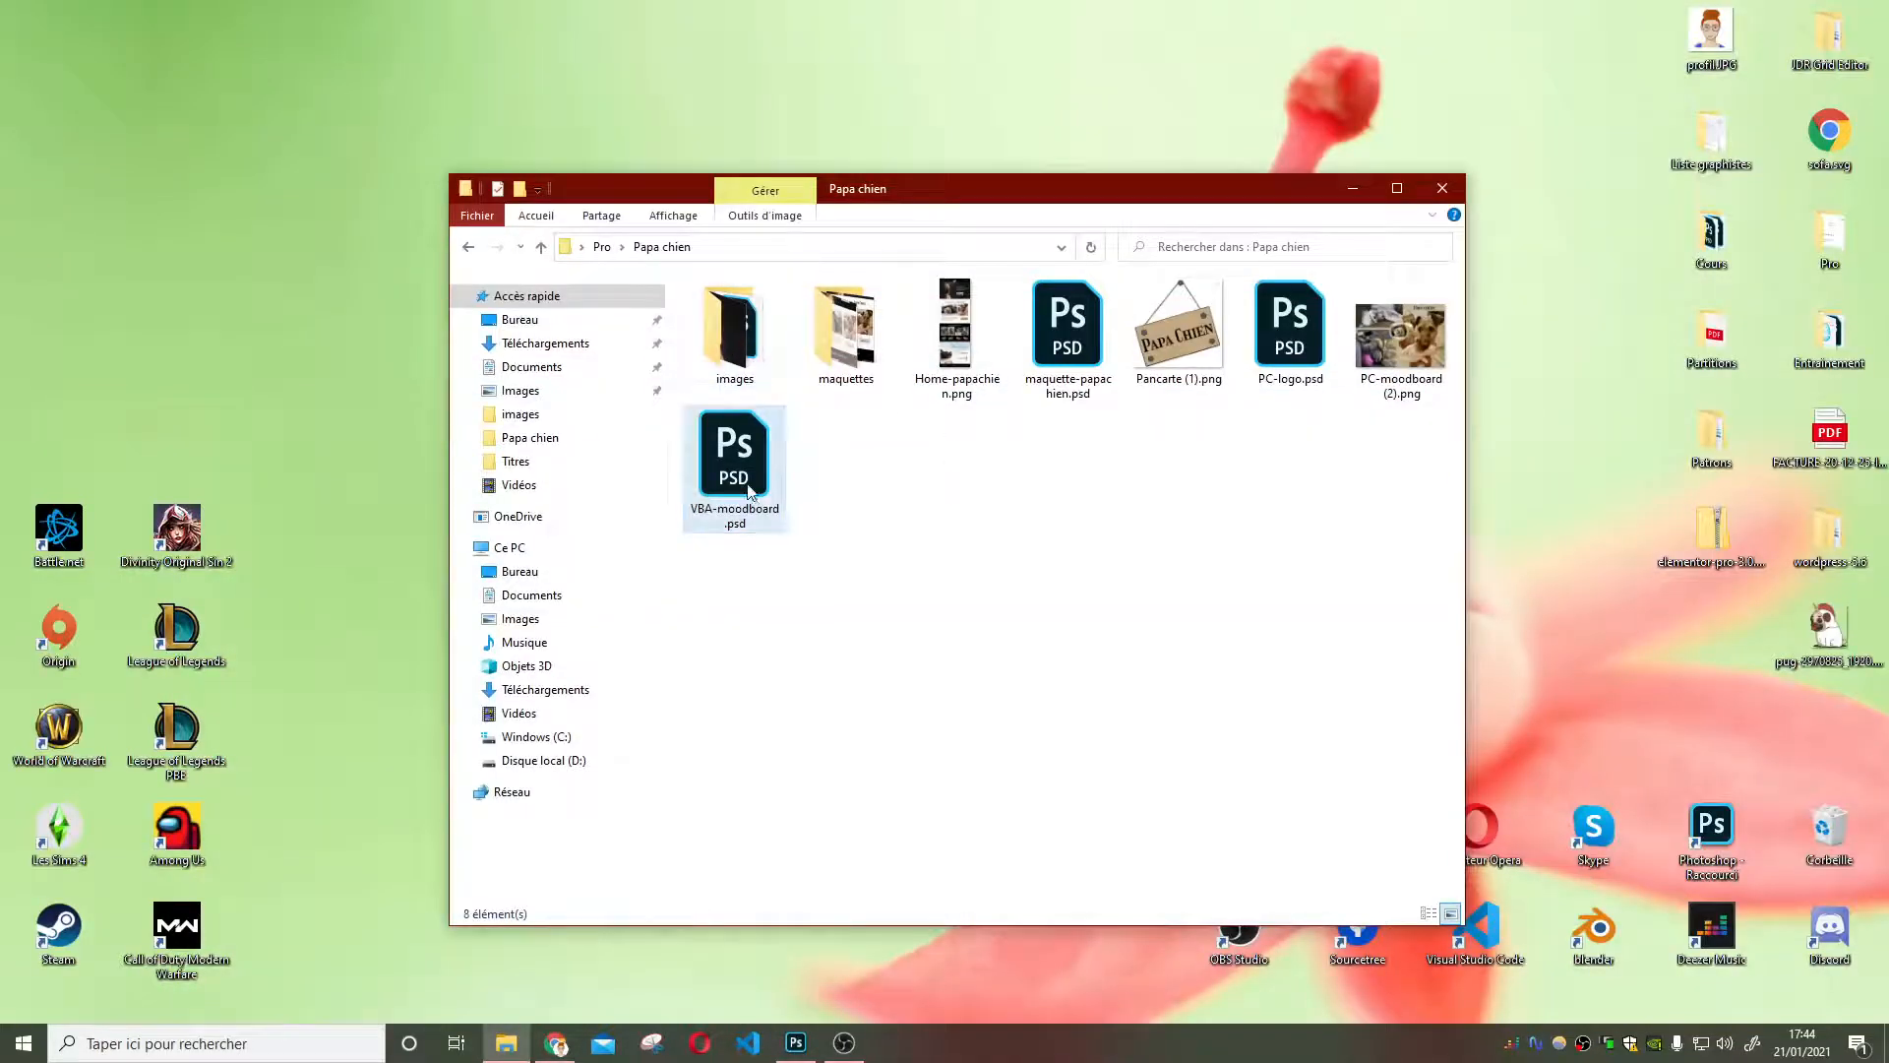
{"action": "double_click", "coordinate": [1088, 315]}
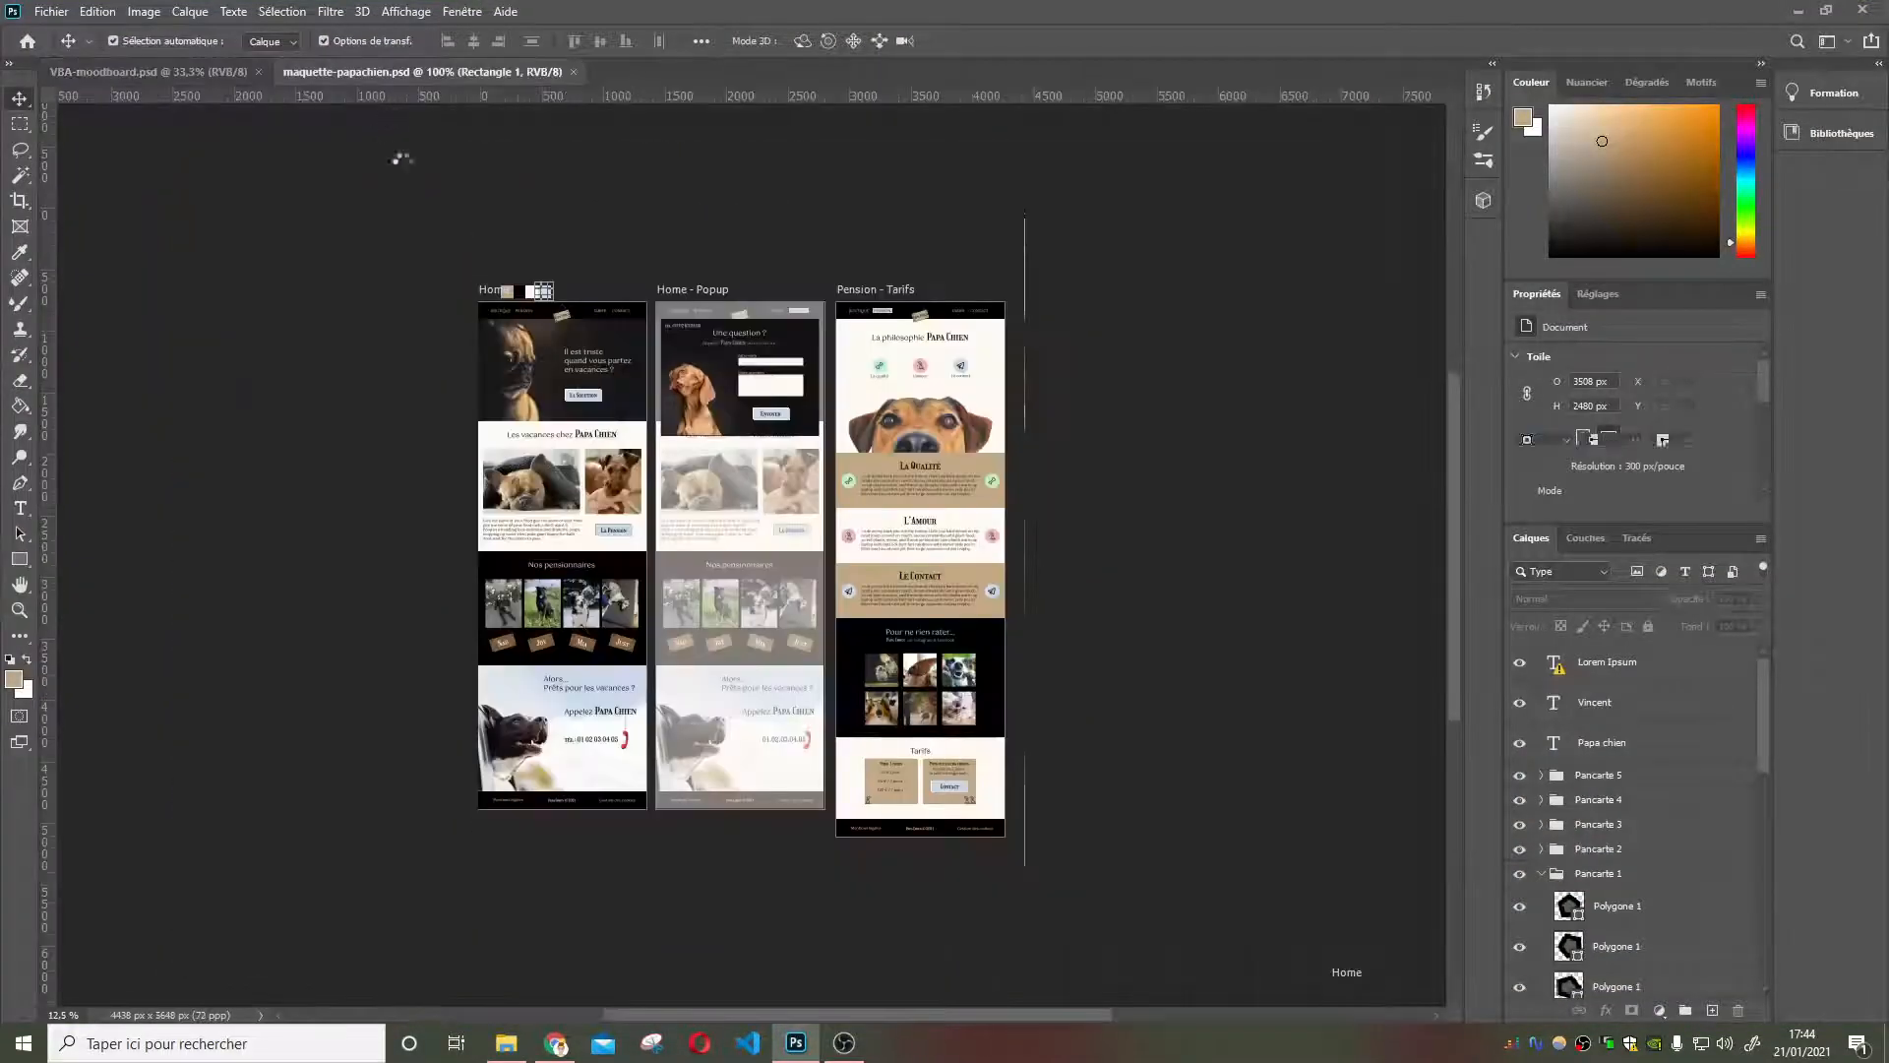
Examine the colour swatches above the Home artboard and the design of the Home mockup
{"action": "key", "text": "ctrl+plus"}
{"action": "key", "text": "ctrl+plus"}
{"action": "key", "text": "ctrl+plus"}
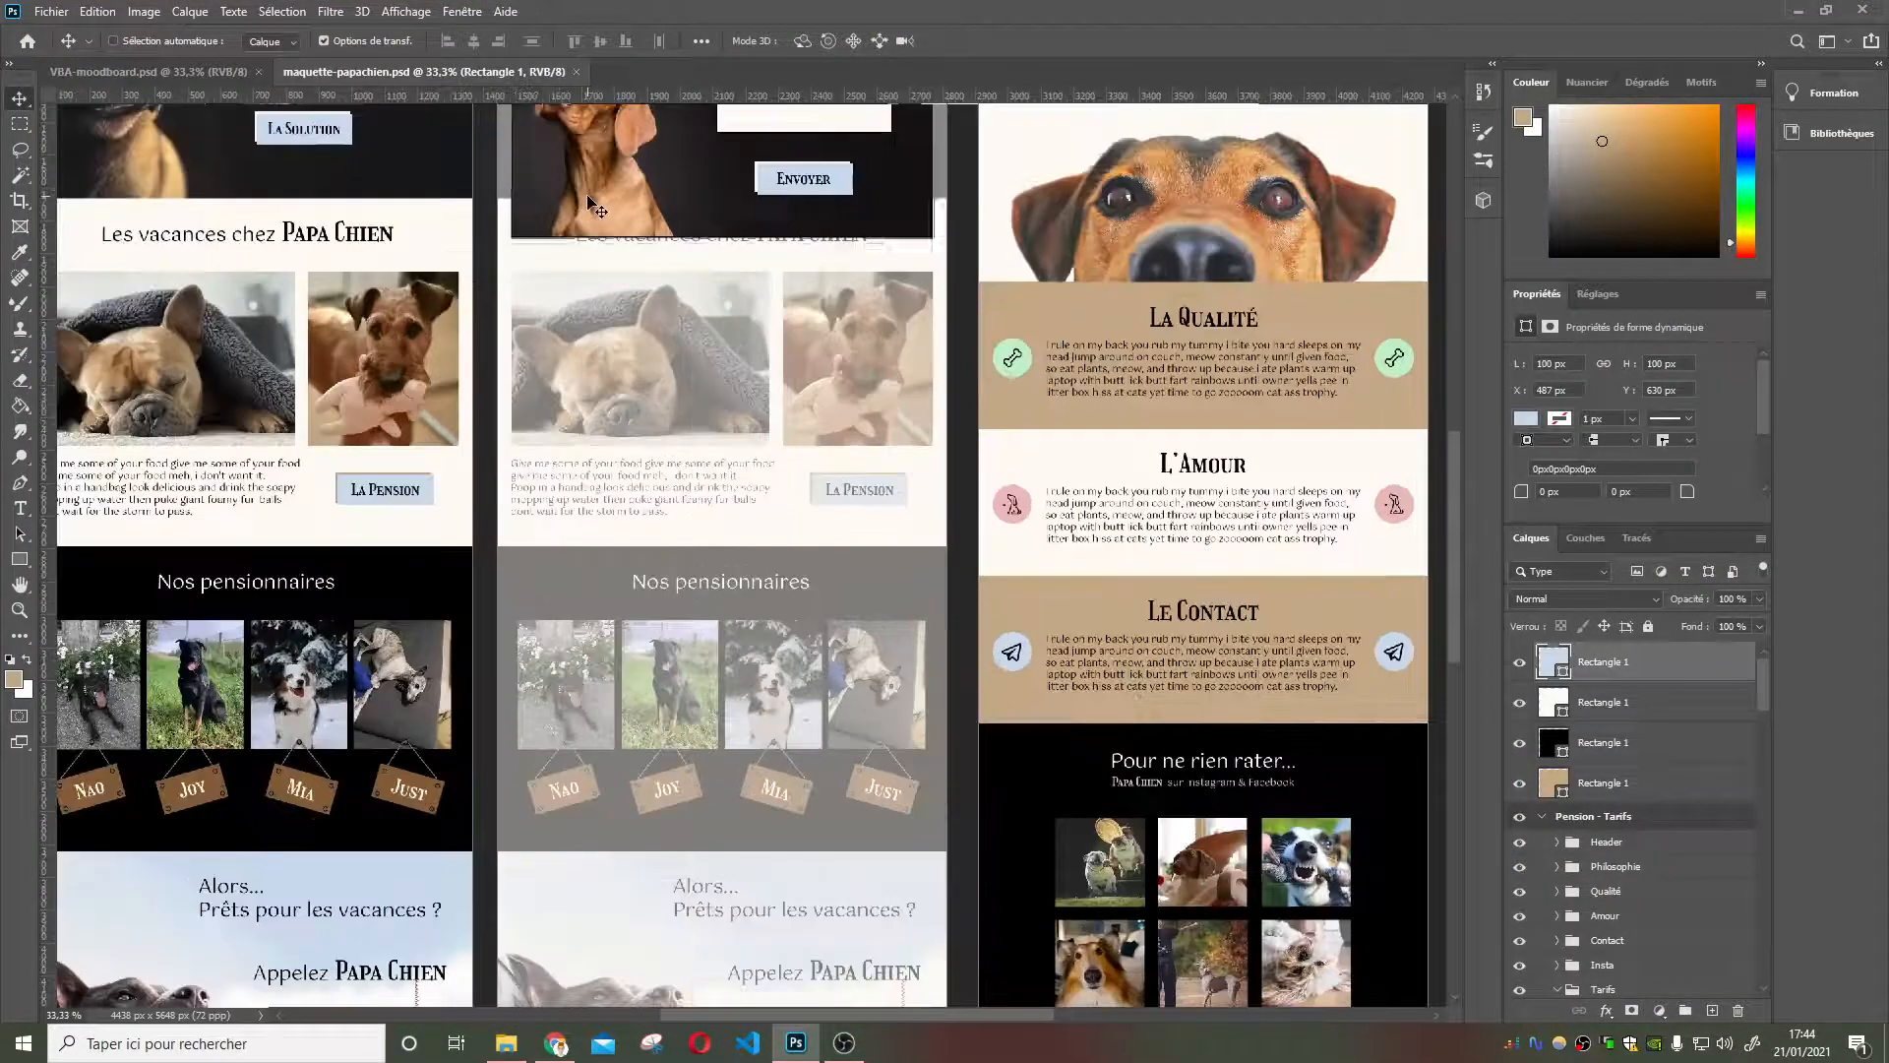
{"action": "left_click_drag", "start_coordinate": [980, 1015], "coordinate": [843, 974]}
{"action": "scroll", "coordinate": [1454, 650], "scroll_direction": "up", "scroll_amount": 5}
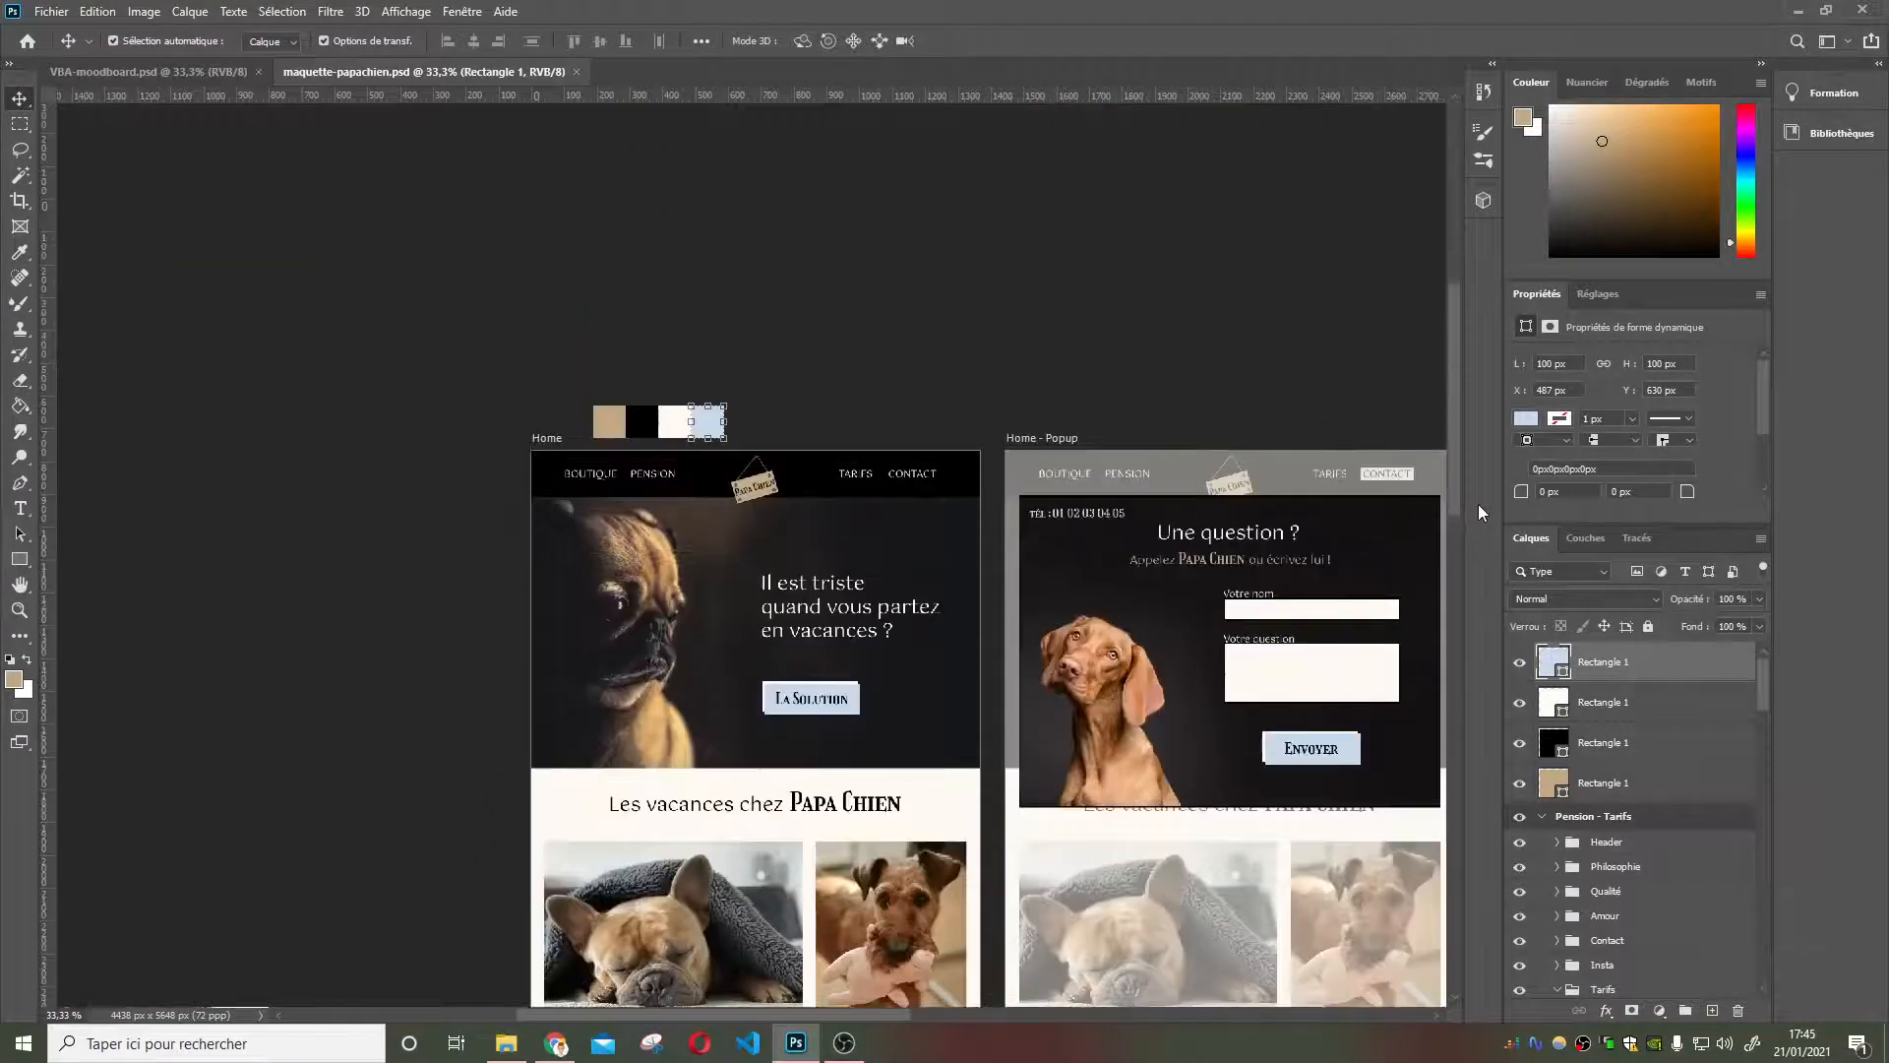
{"action": "key", "text": "ctrl+plus"}
{"action": "key", "text": "ctrl+plus"}
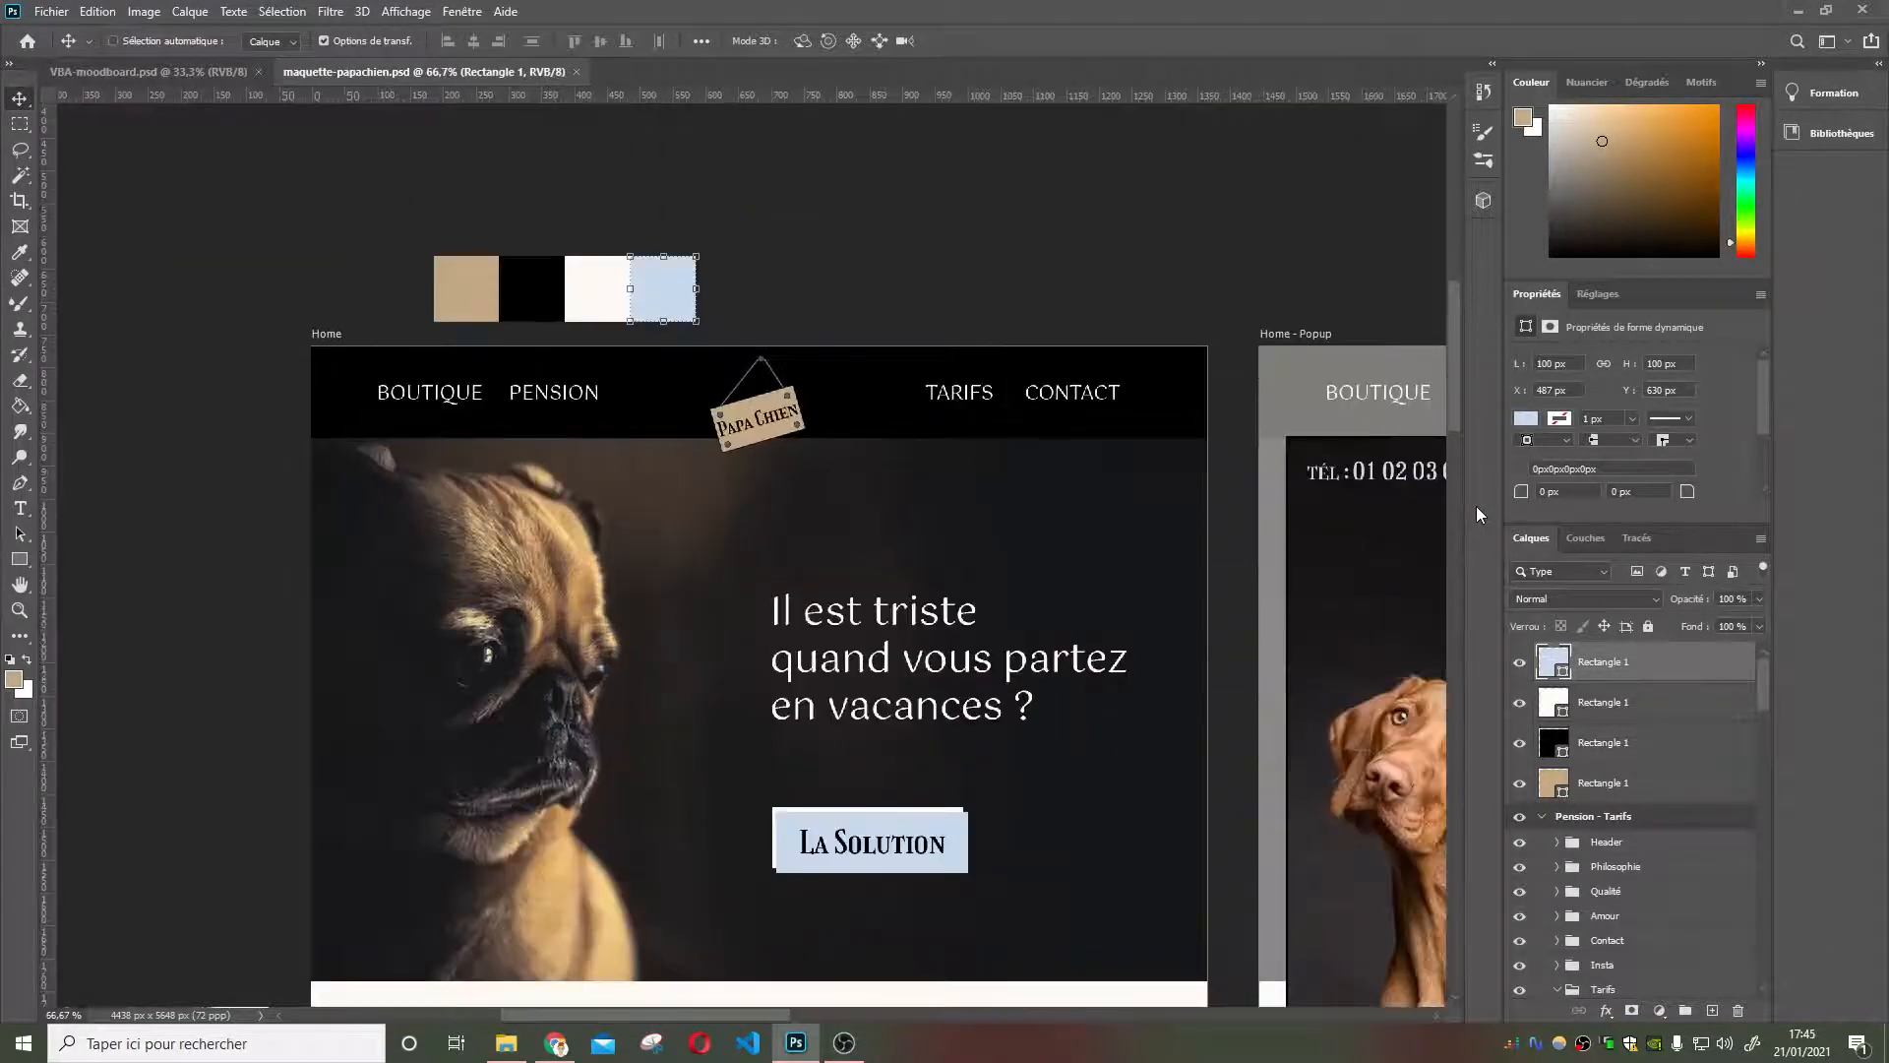
{"action": "key", "text": "ctrl+plus"}
{"action": "left_click_drag", "start_coordinate": [1450, 370], "coordinate": [1461, 344]}
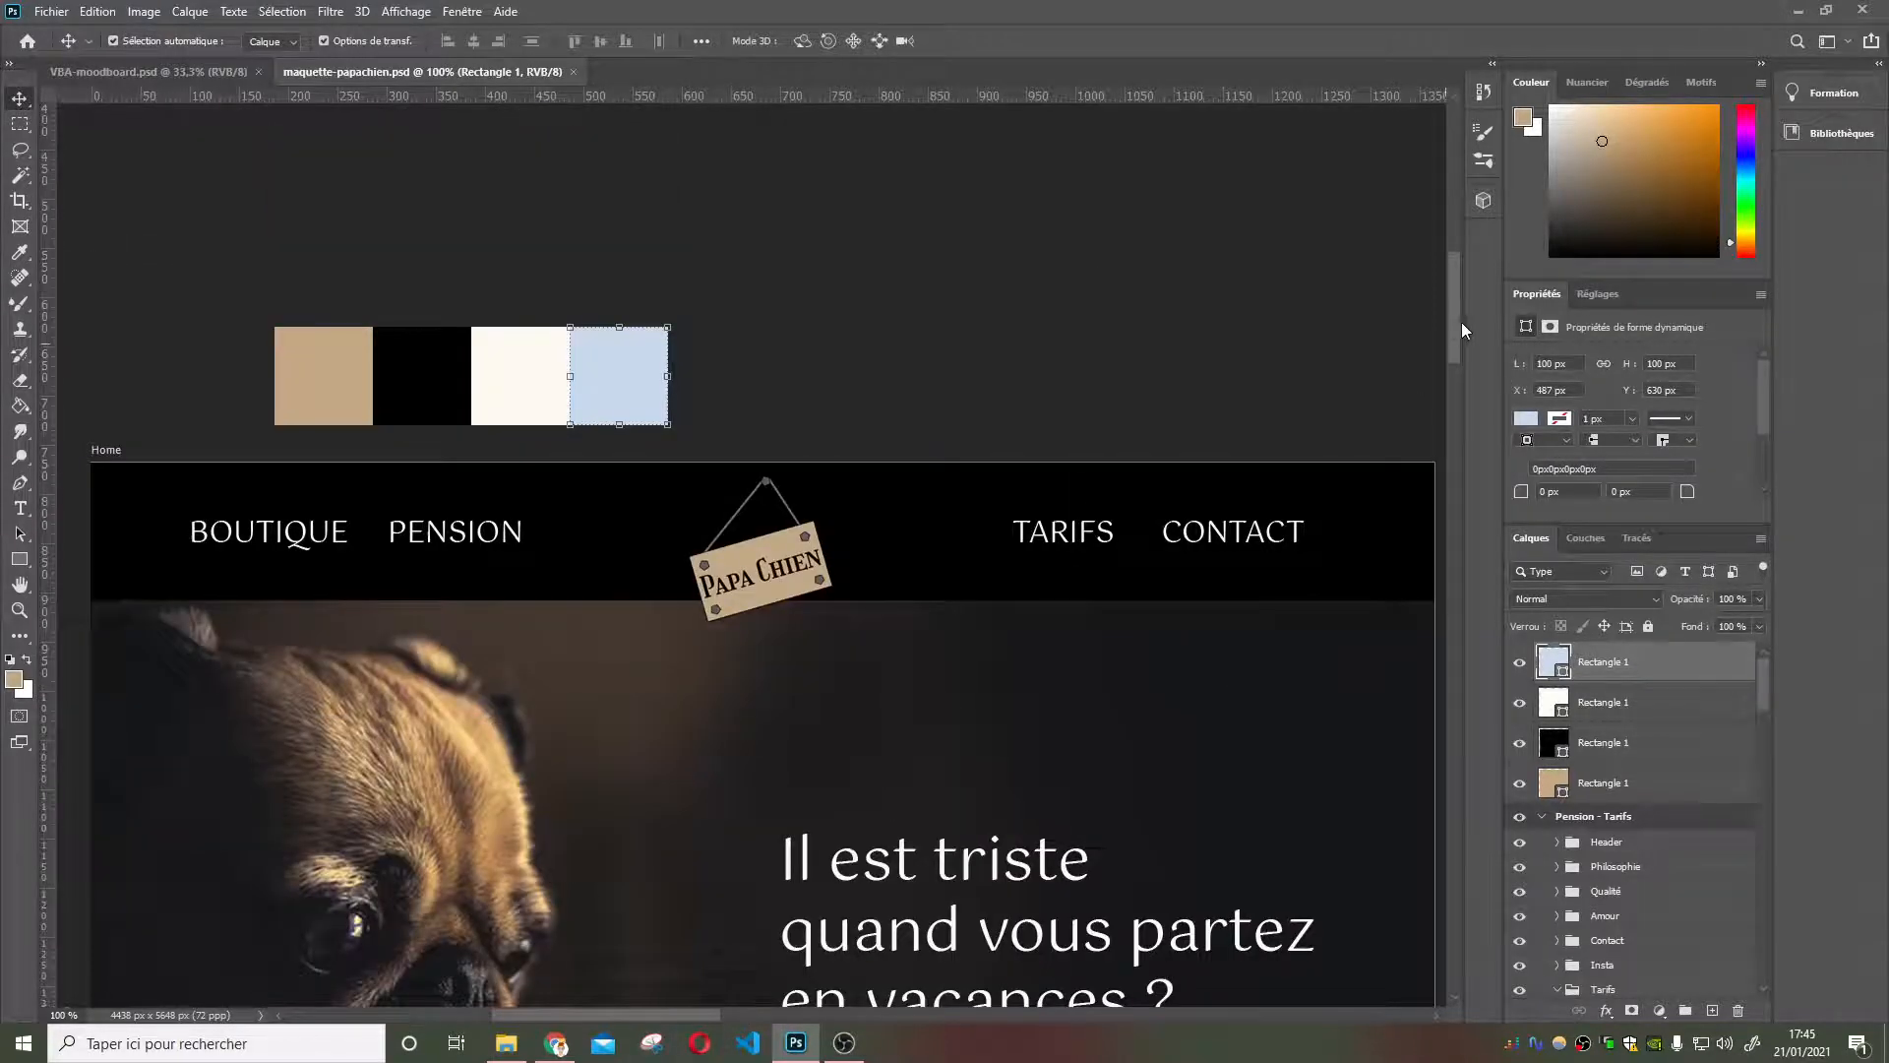
{"action": "key", "text": "ctrl+minus"}
{"action": "key", "text": "ctrl+minus"}
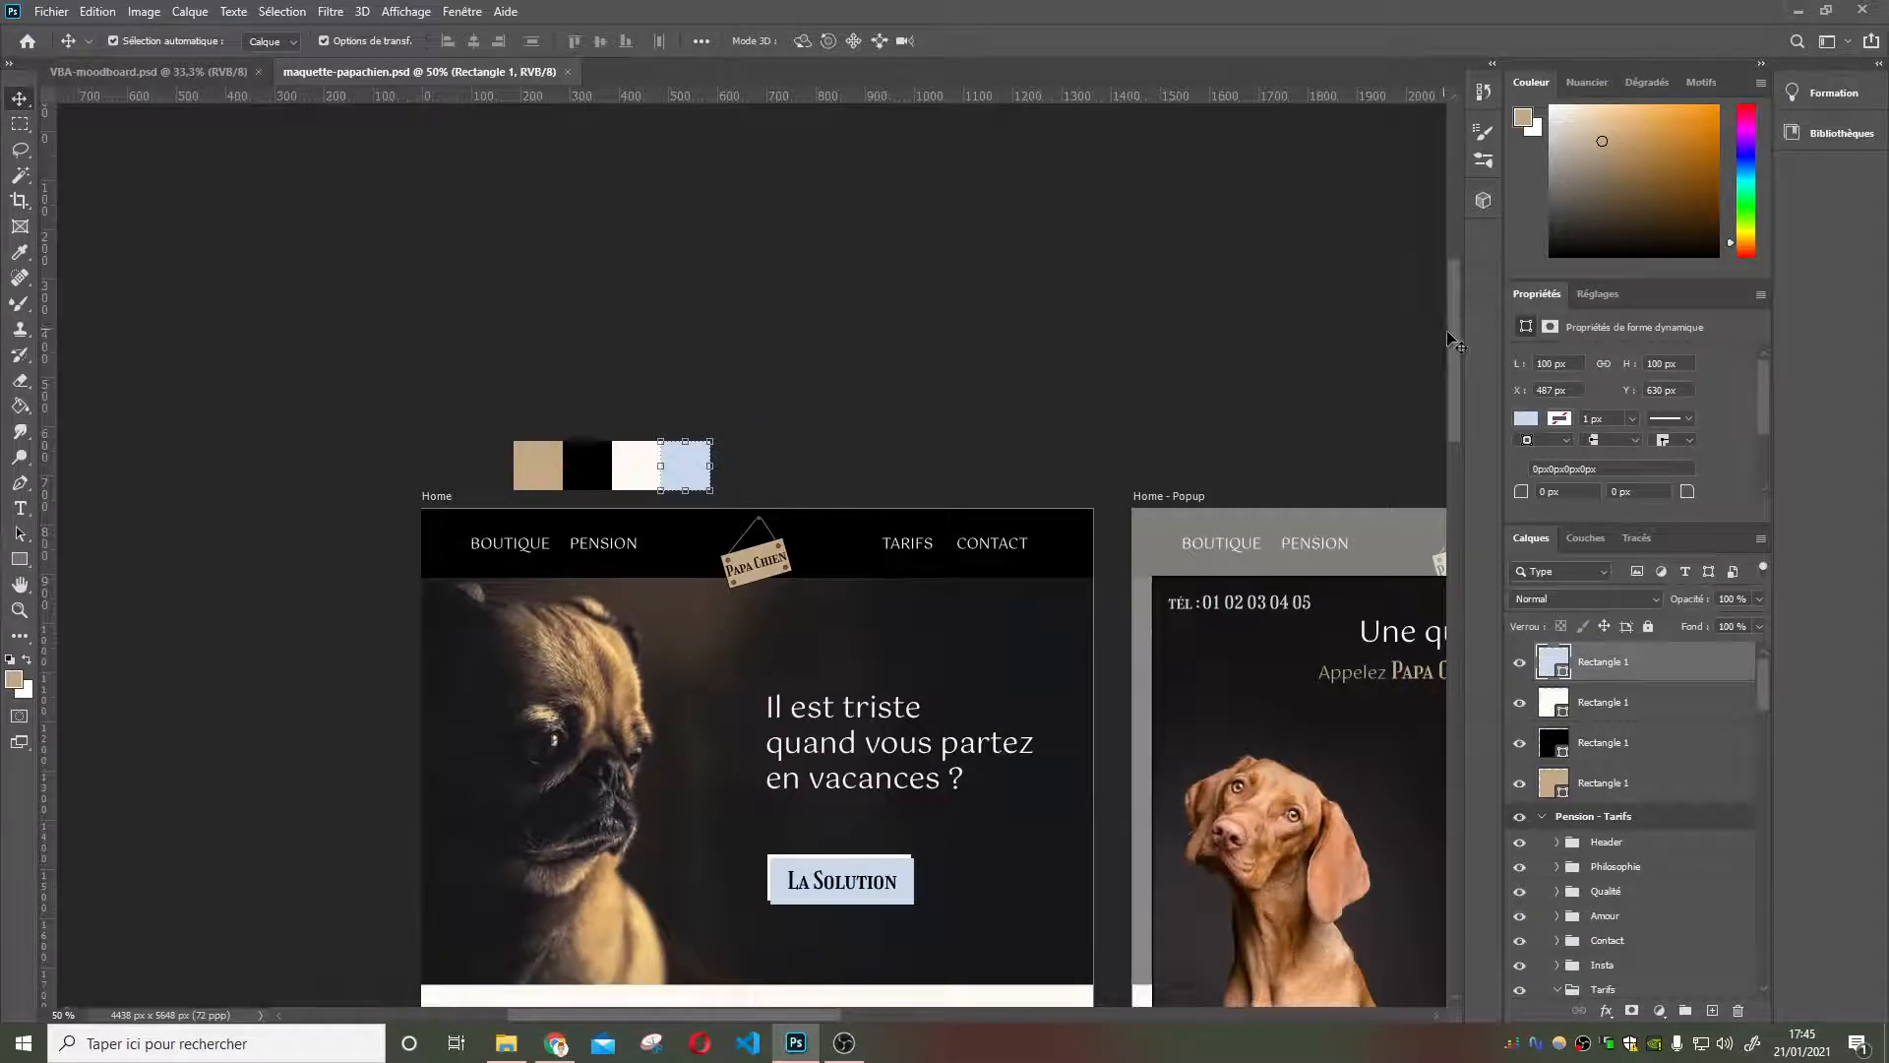
{"action": "left_click_drag", "start_coordinate": [1450, 335], "coordinate": [1444, 399]}
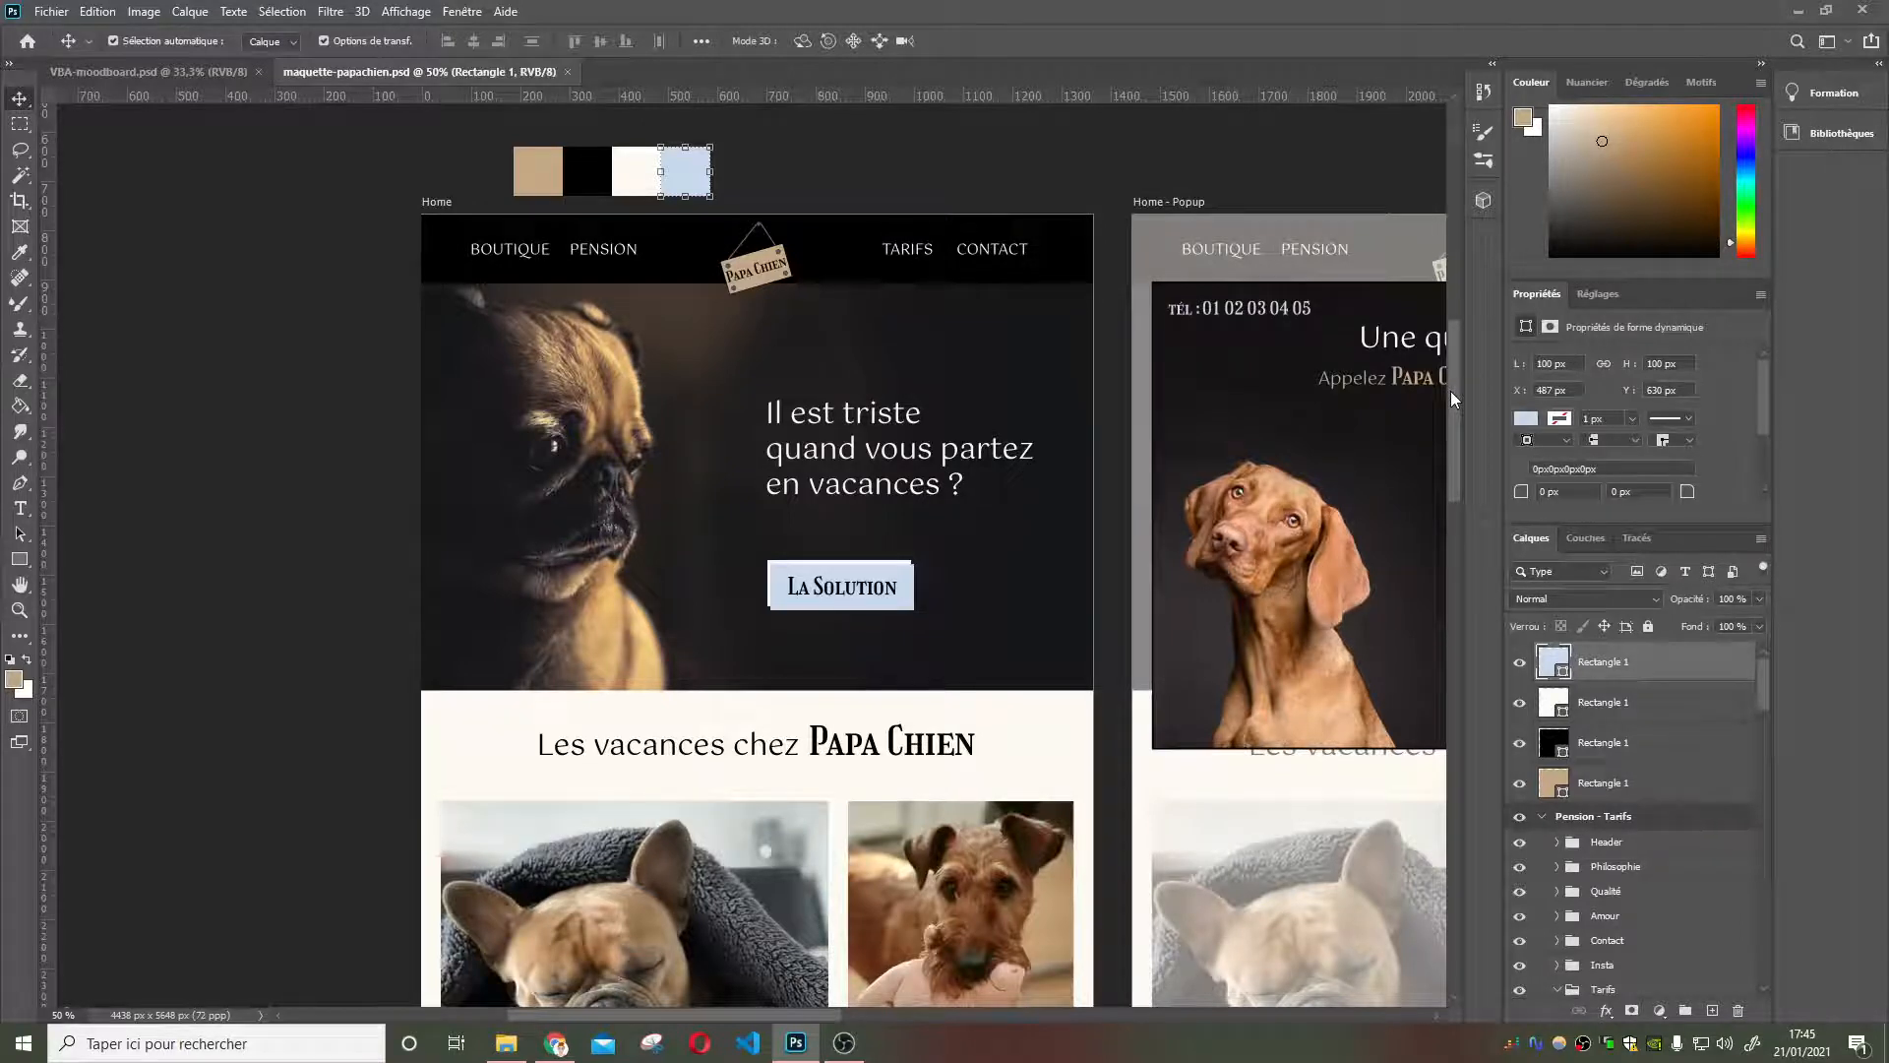
{"action": "mouse_move", "coordinate": [1450, 392]}
{"action": "left_mouse_down"}
{"action": "mouse_move", "coordinate": [1462, 488]}
{"action": "mouse_move", "coordinate": [1455, 378]}
{"action": "left_mouse_up"}
Check the fill colour code of the black swatch and close the colour picker without changing it
{"action": "left_click", "coordinate": [587, 236]}
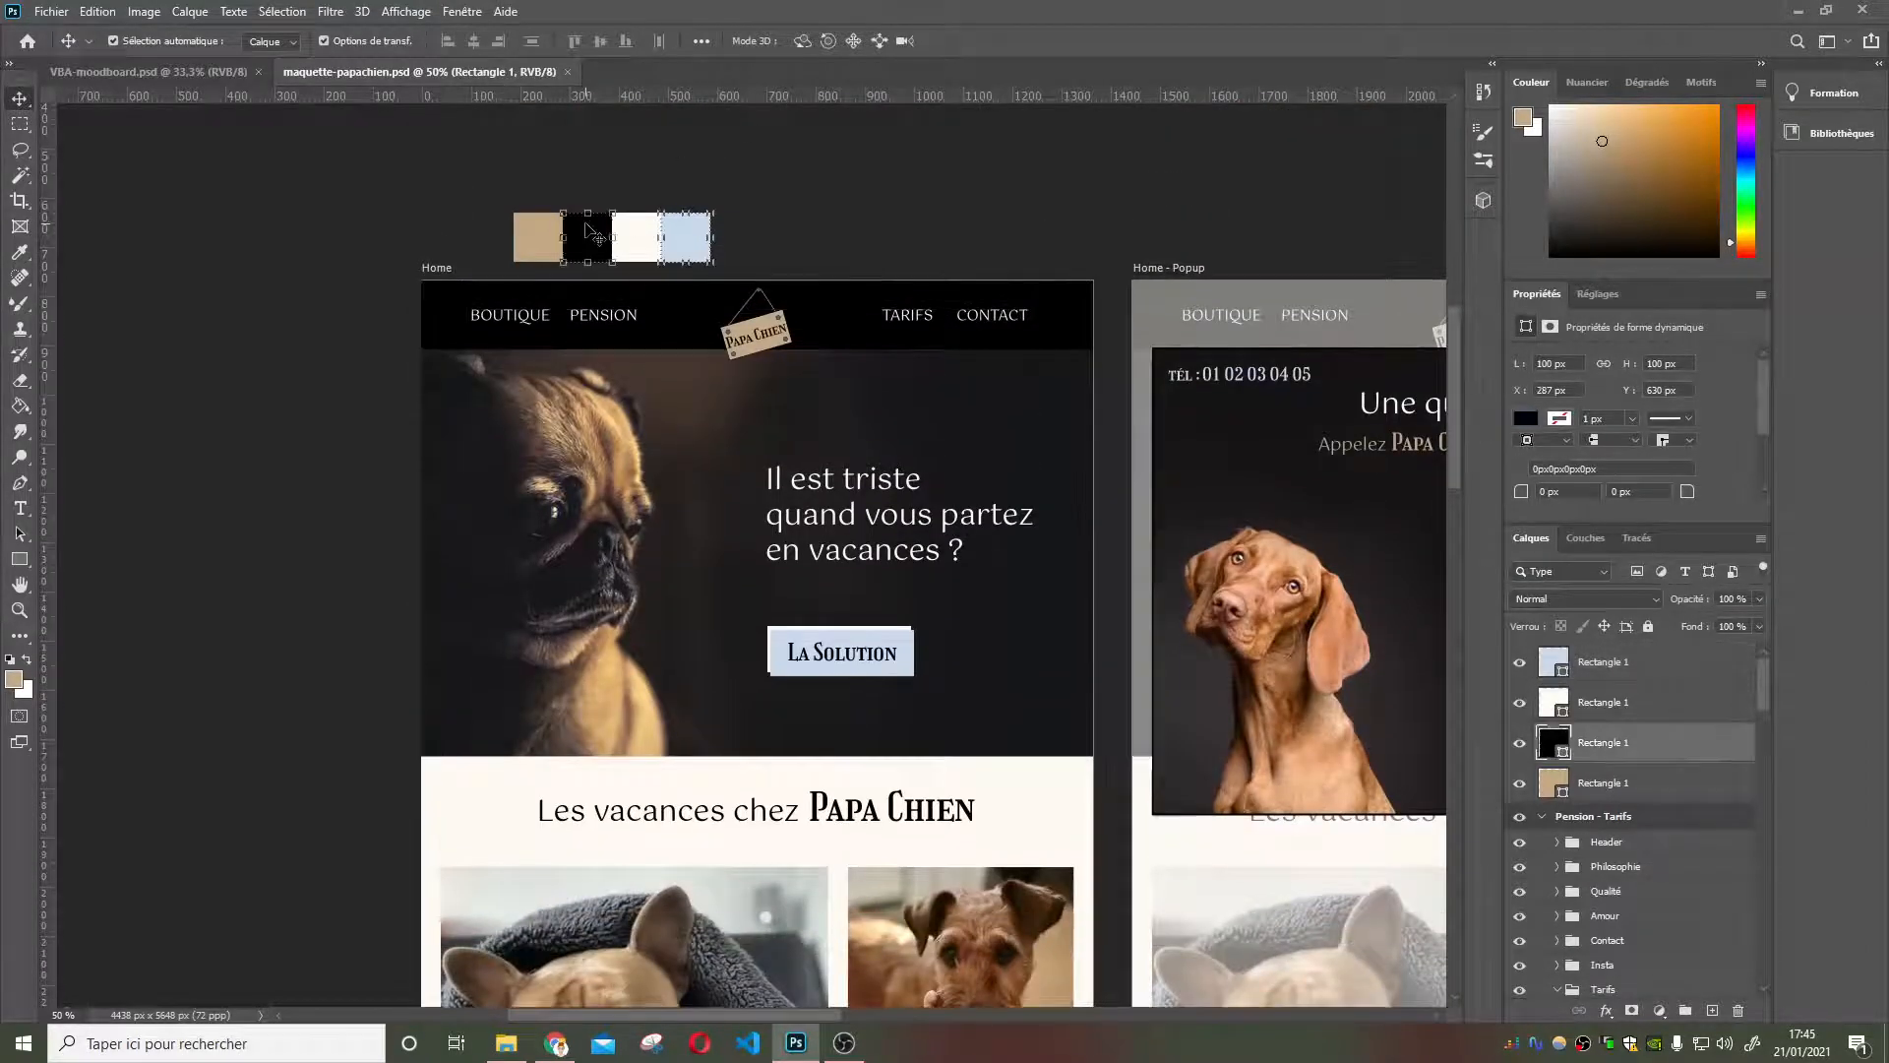
{"action": "left_click", "coordinate": [1526, 417]}
{"action": "left_click", "coordinate": [1774, 458]}
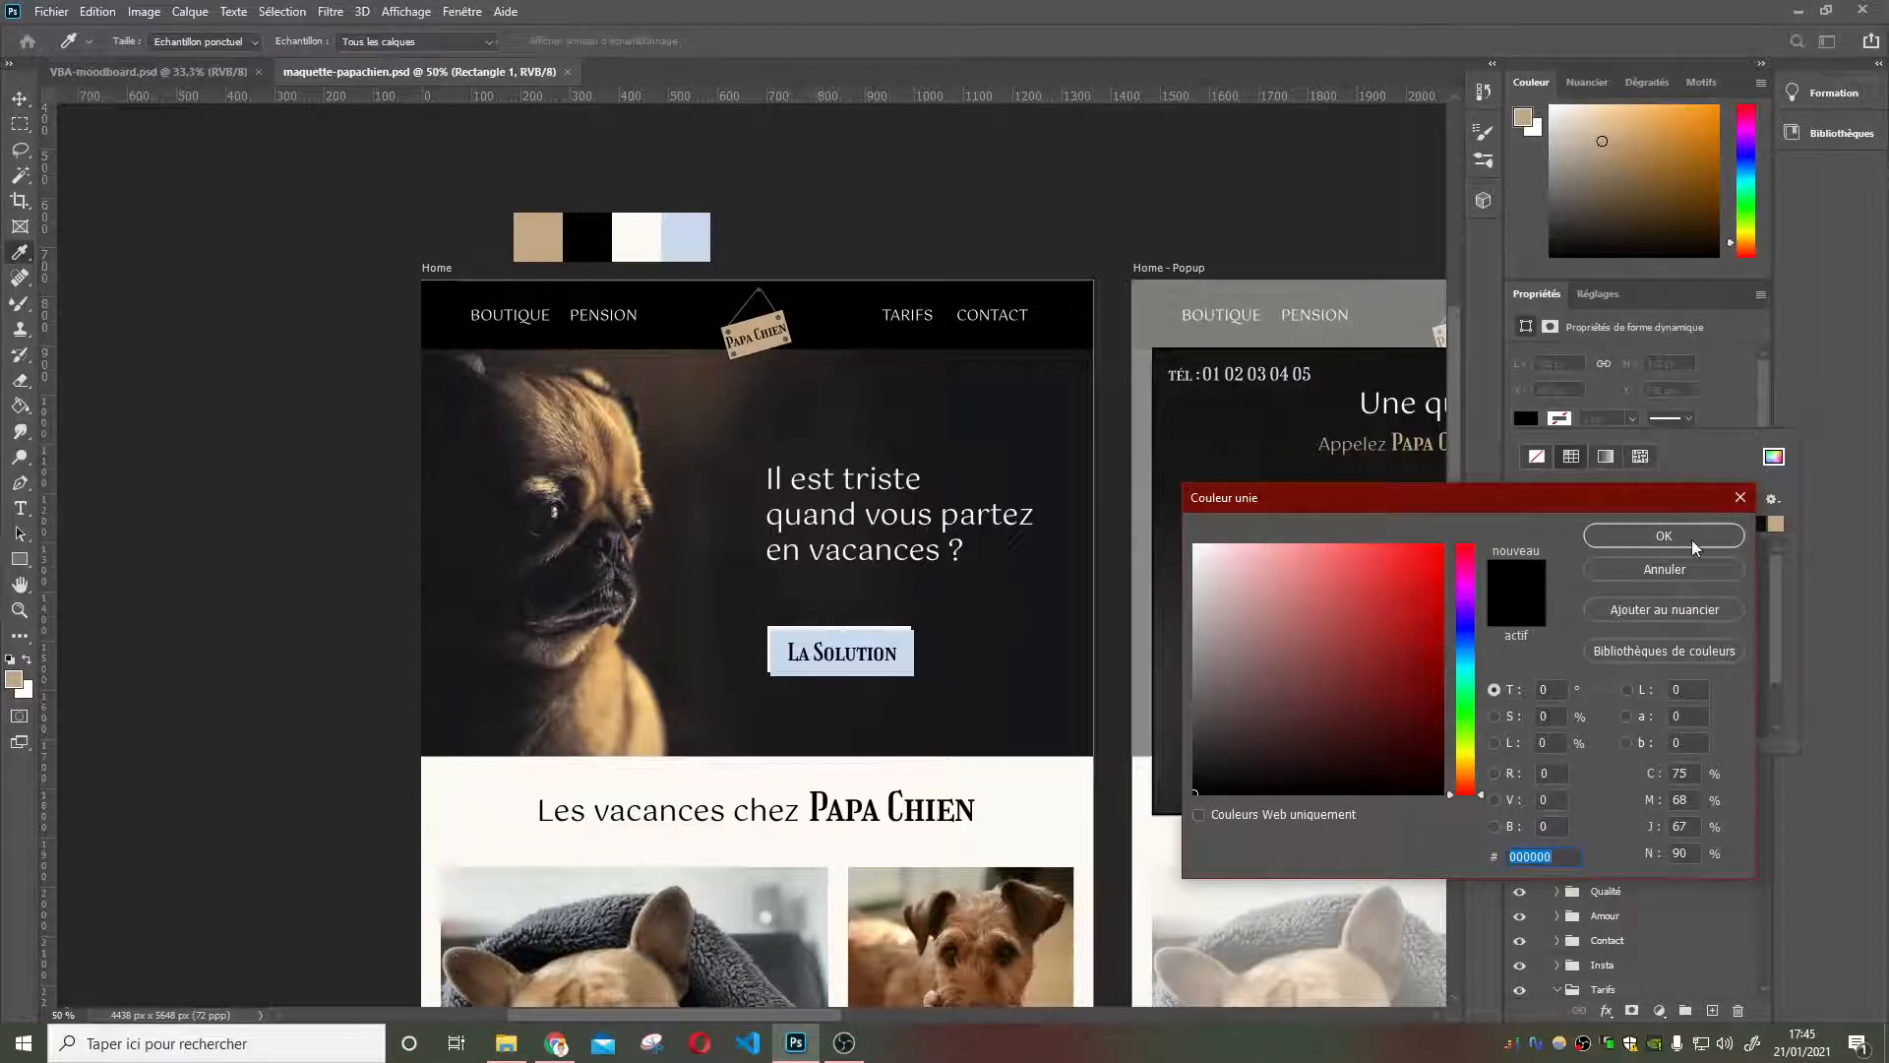
{"action": "left_click", "coordinate": [1740, 497]}
Switch to Chrome and set the global Texte colour to black
{"action": "left_click", "coordinate": [556, 1043]}
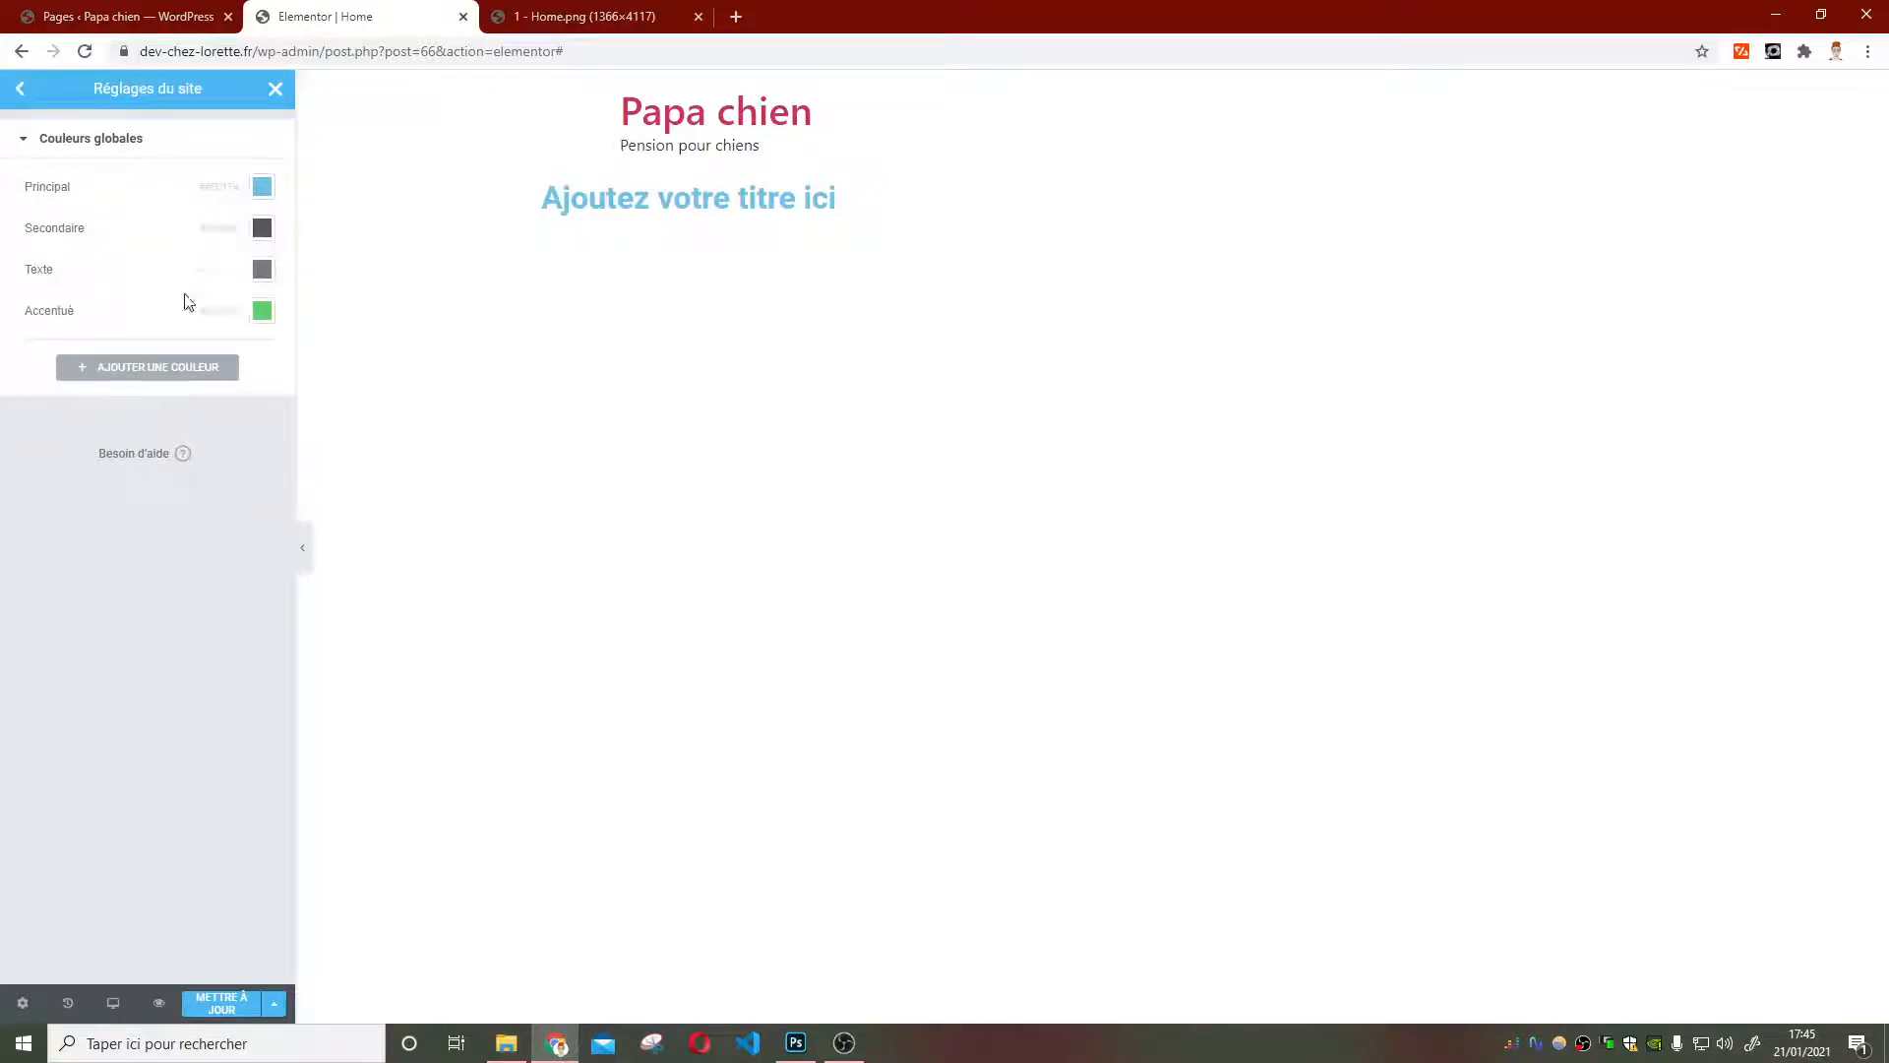
{"action": "left_click", "coordinate": [261, 272]}
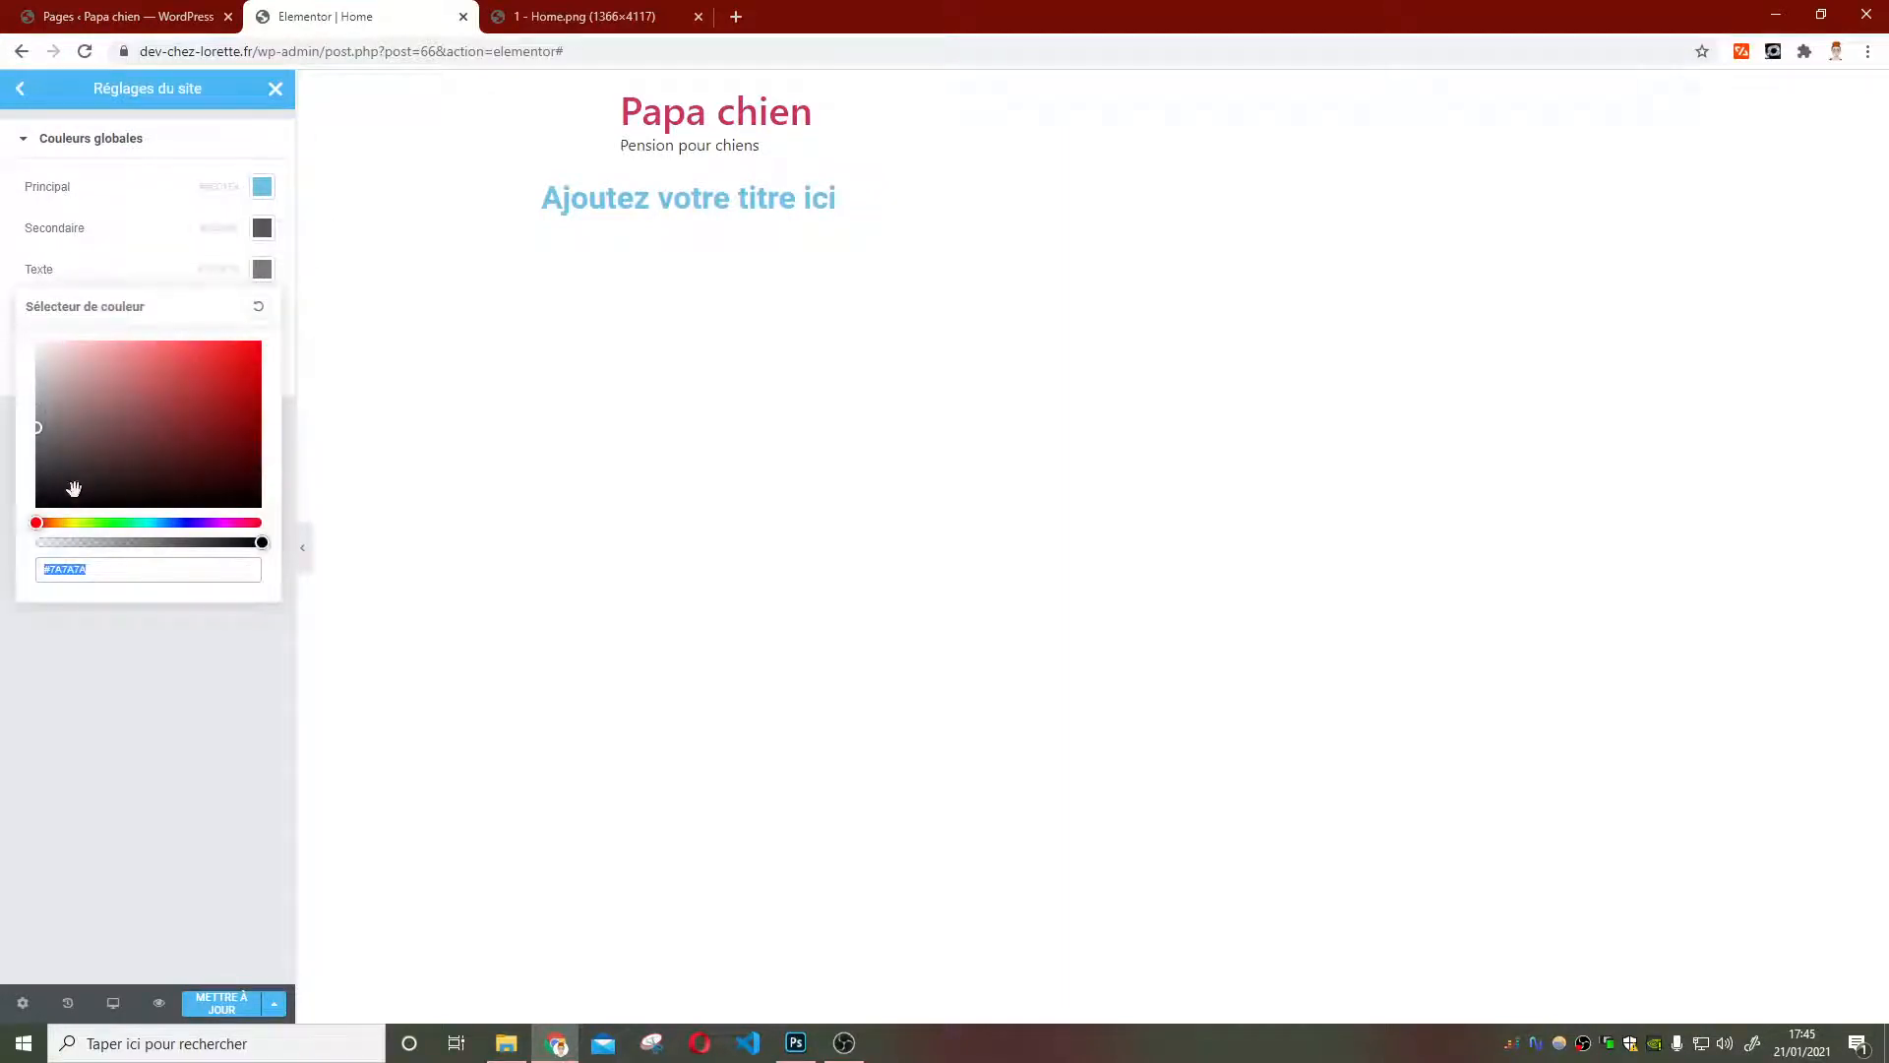
{"action": "left_click", "coordinate": [39, 505]}
{"action": "left_click", "coordinate": [164, 675]}
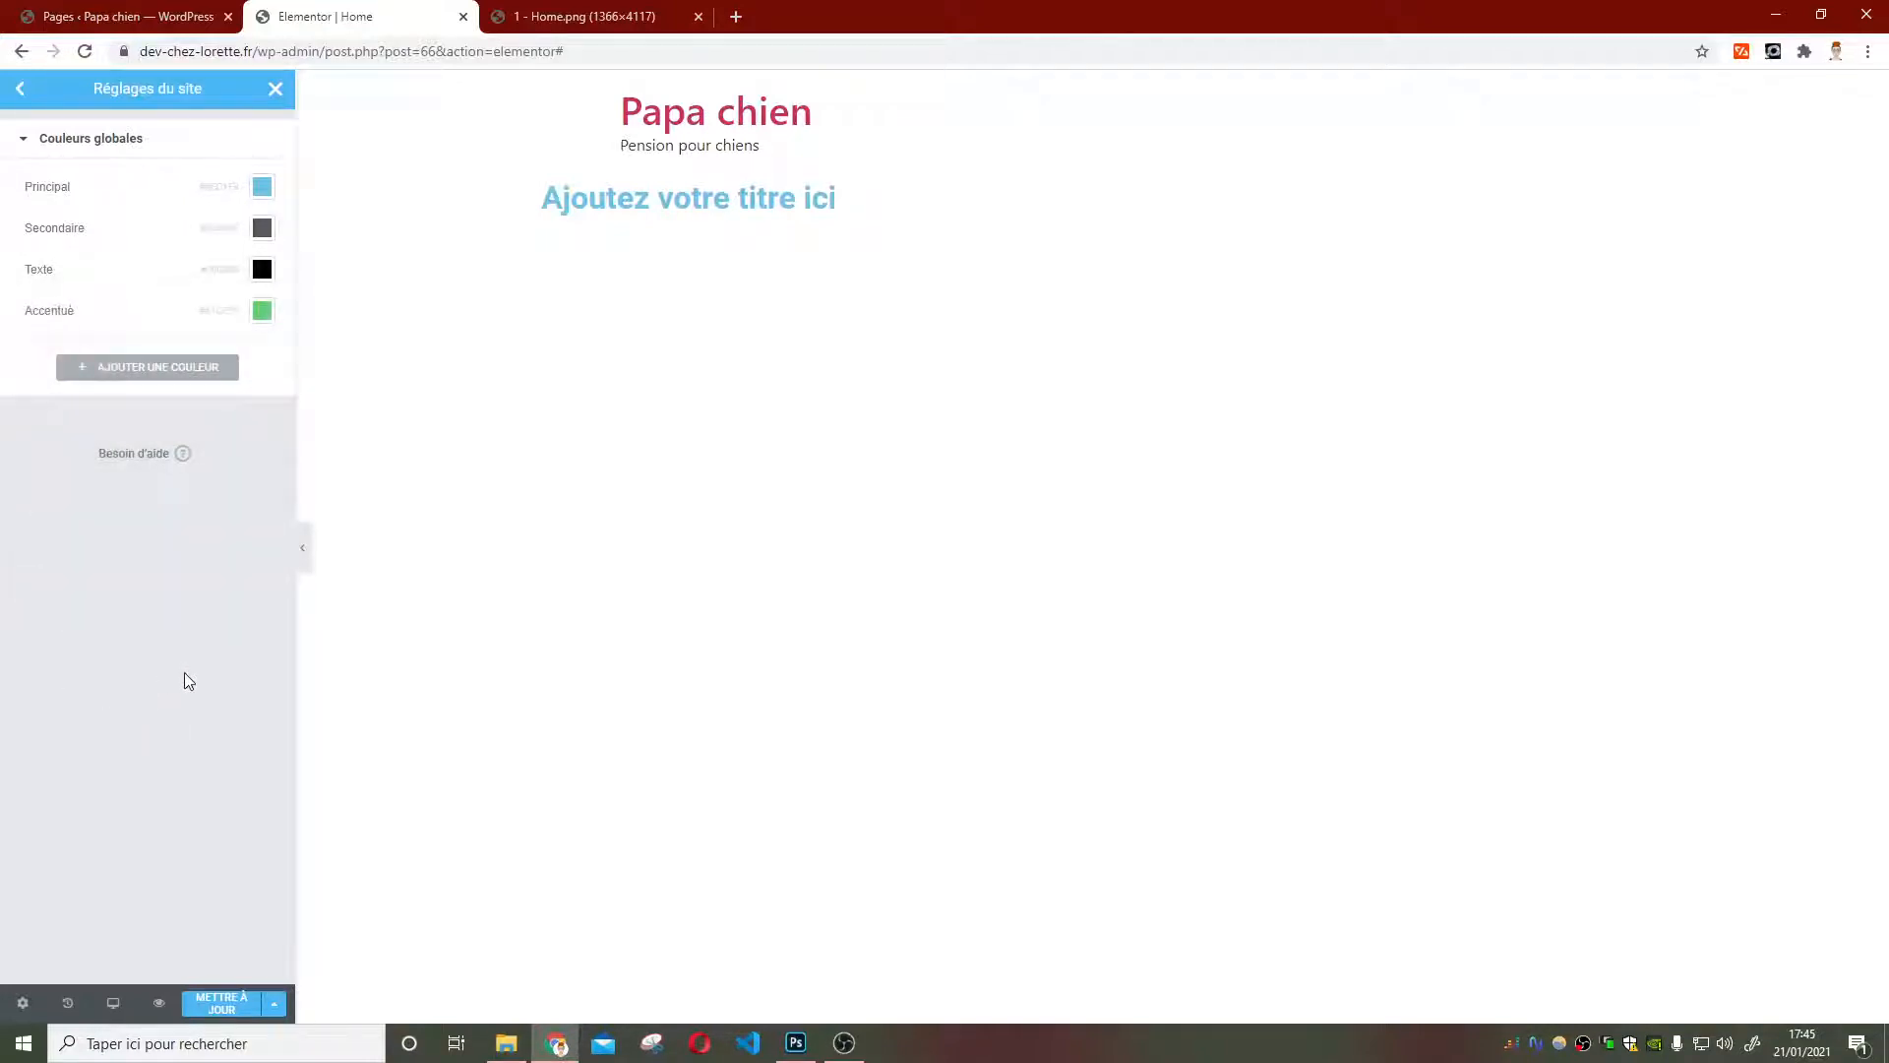
Switch to Photoshop, review the Home mockup, and show the off-white swatch's hex code in the fill colour picker
{"action": "mouse_move", "coordinate": [796, 1043]}
{"action": "left_click", "coordinate": [797, 1048]}
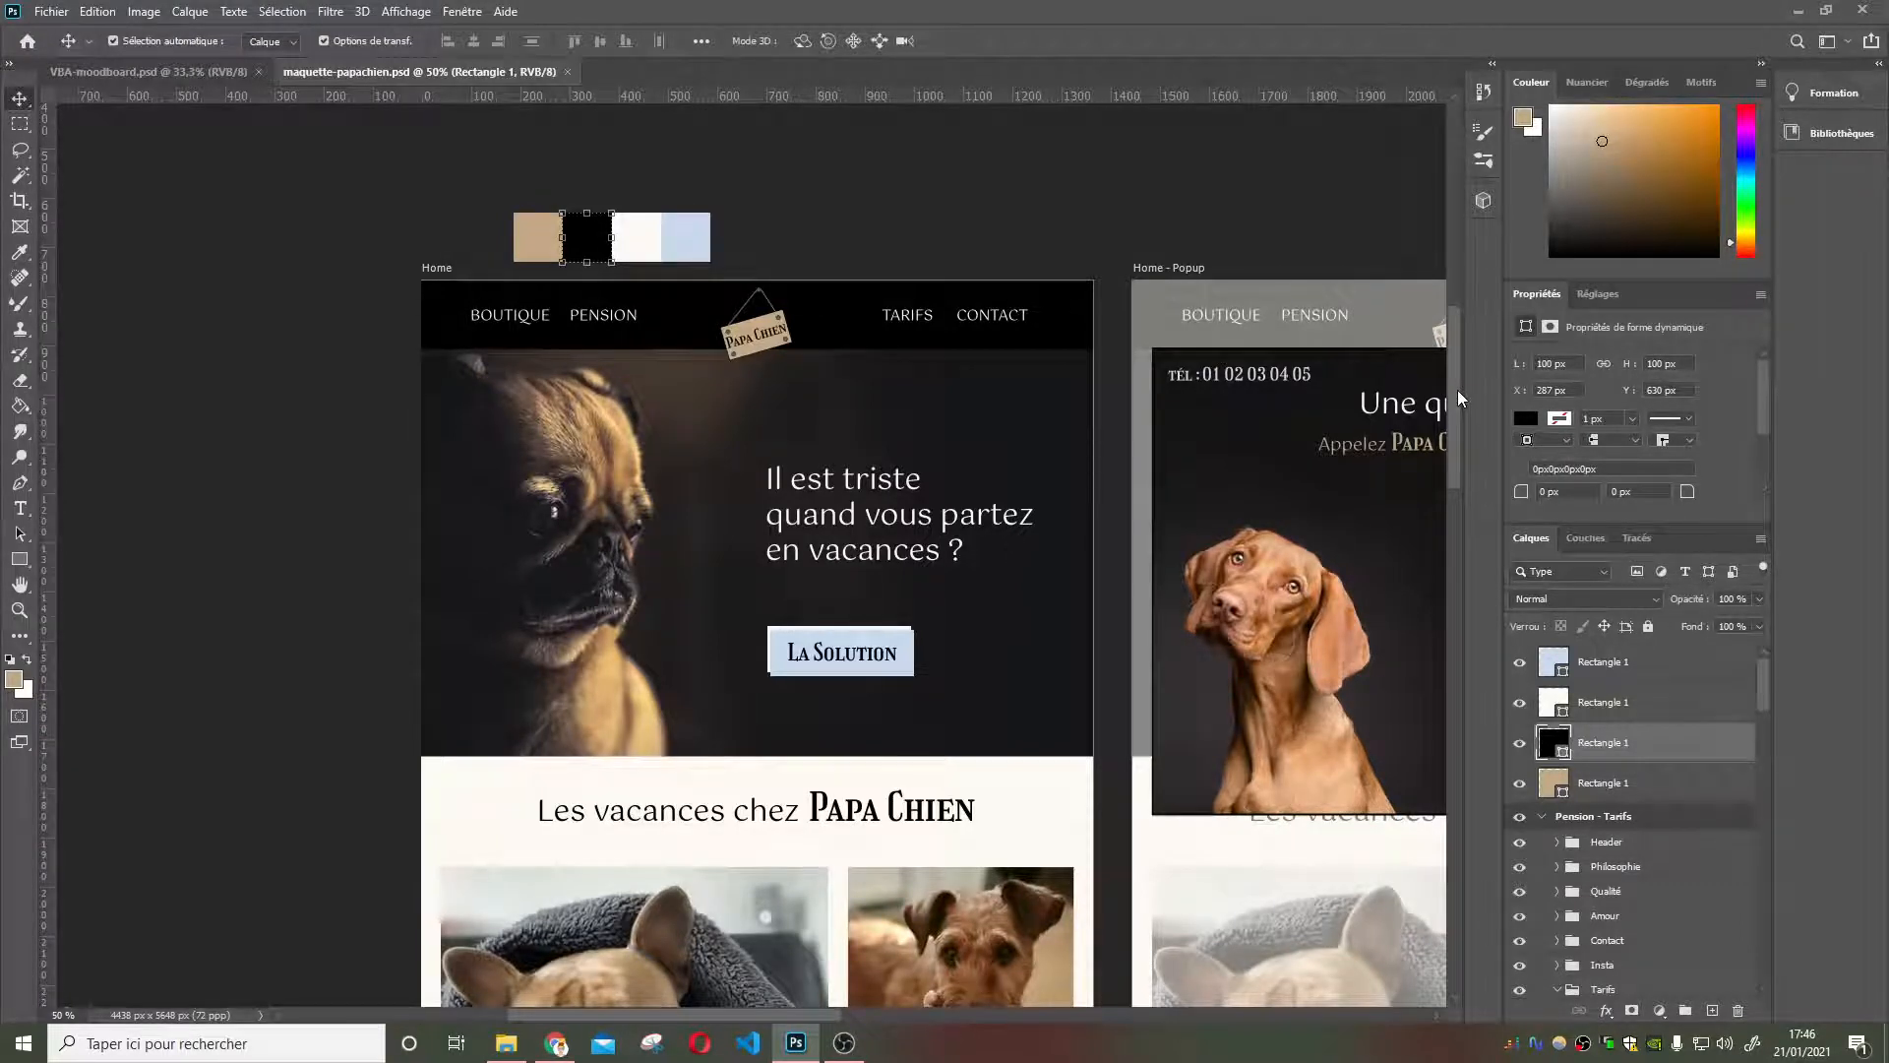
{"action": "left_click_drag", "start_coordinate": [1455, 389], "coordinate": [1467, 447]}
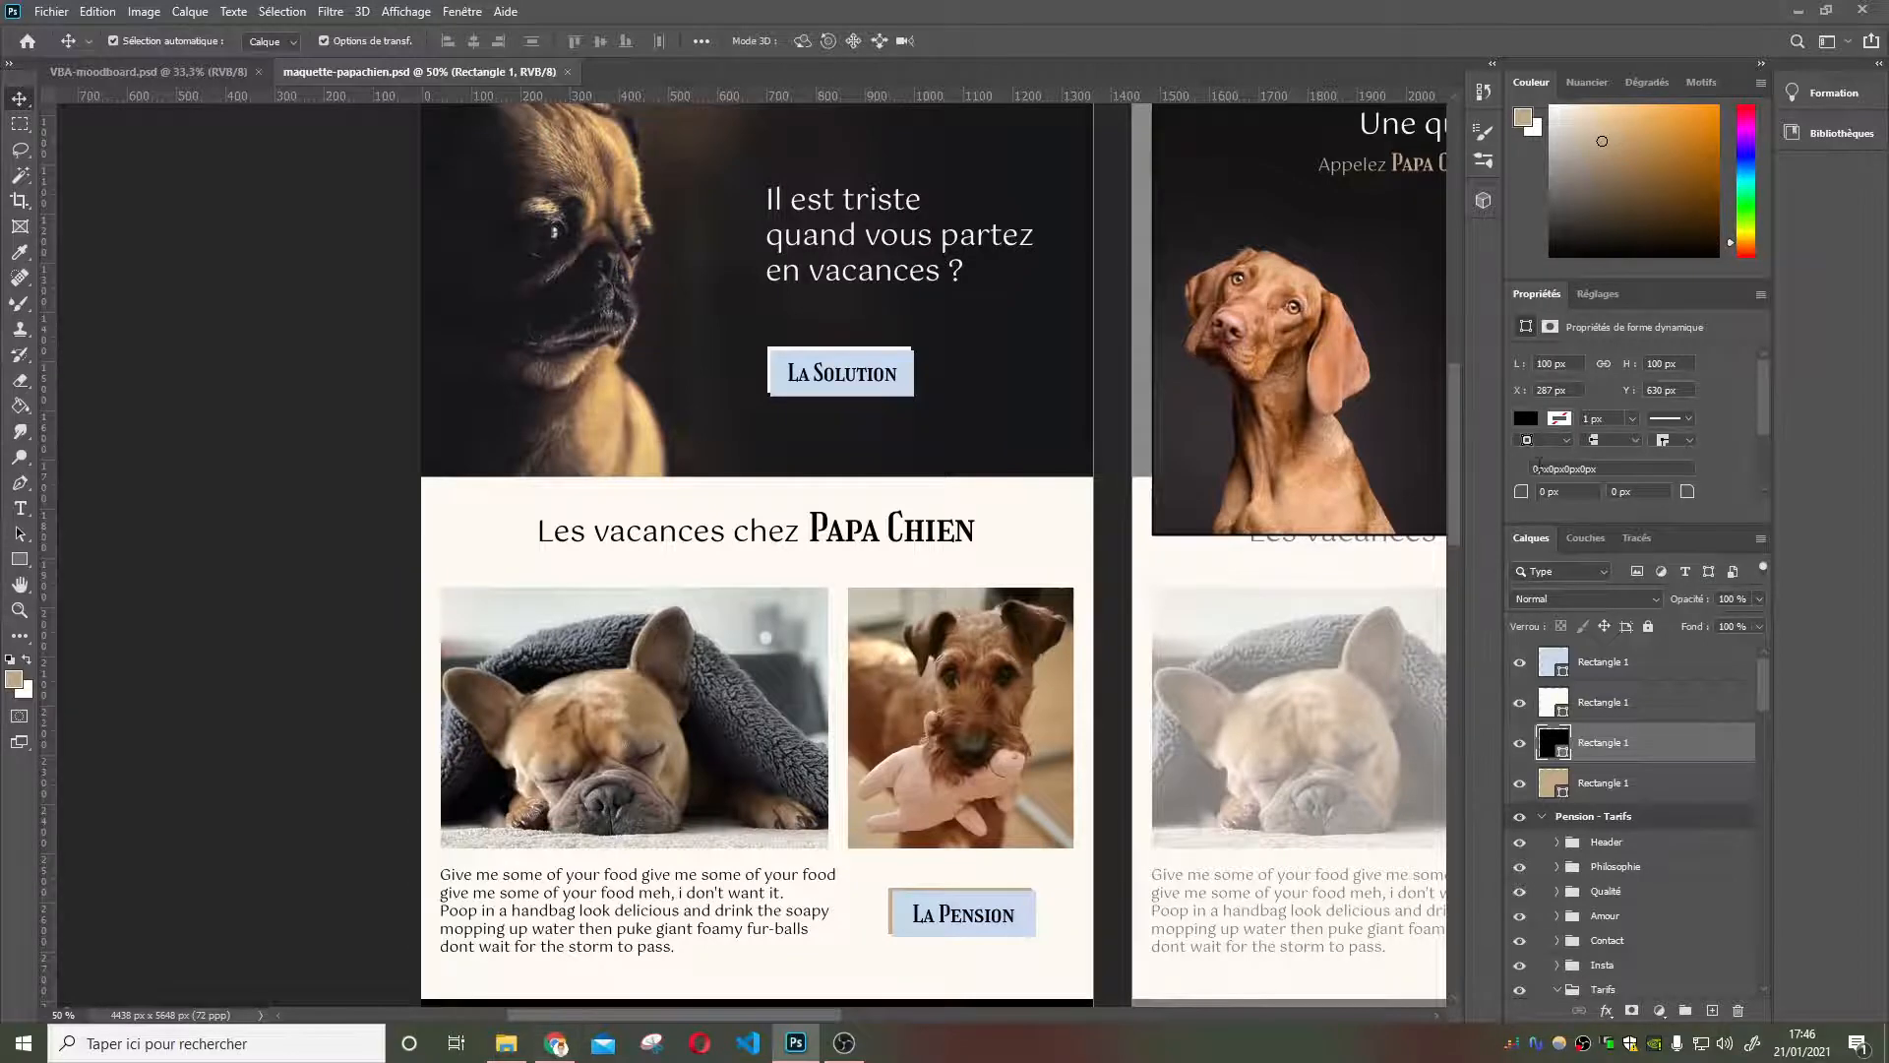
{"action": "left_click_drag", "start_coordinate": [1455, 488], "coordinate": [1462, 434]}
{"action": "left_click", "coordinate": [643, 175]}
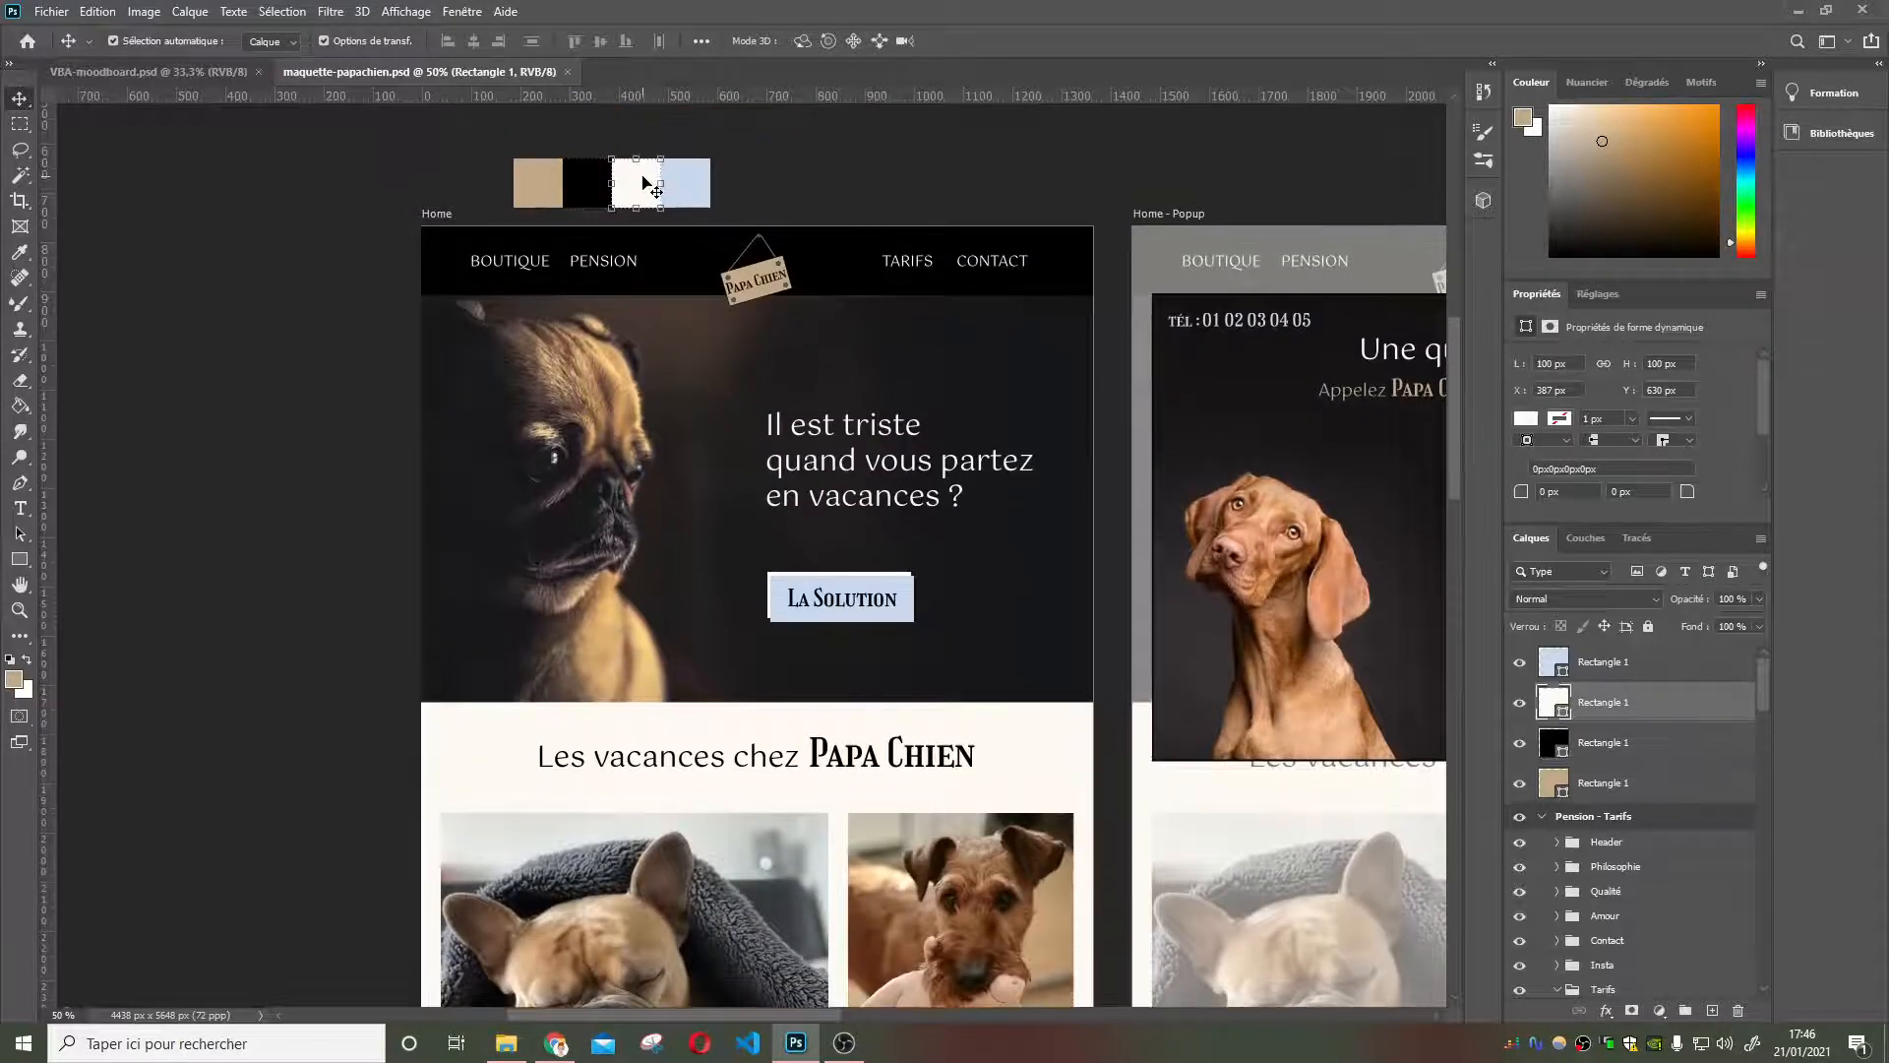
{"action": "left_click", "coordinate": [1533, 420]}
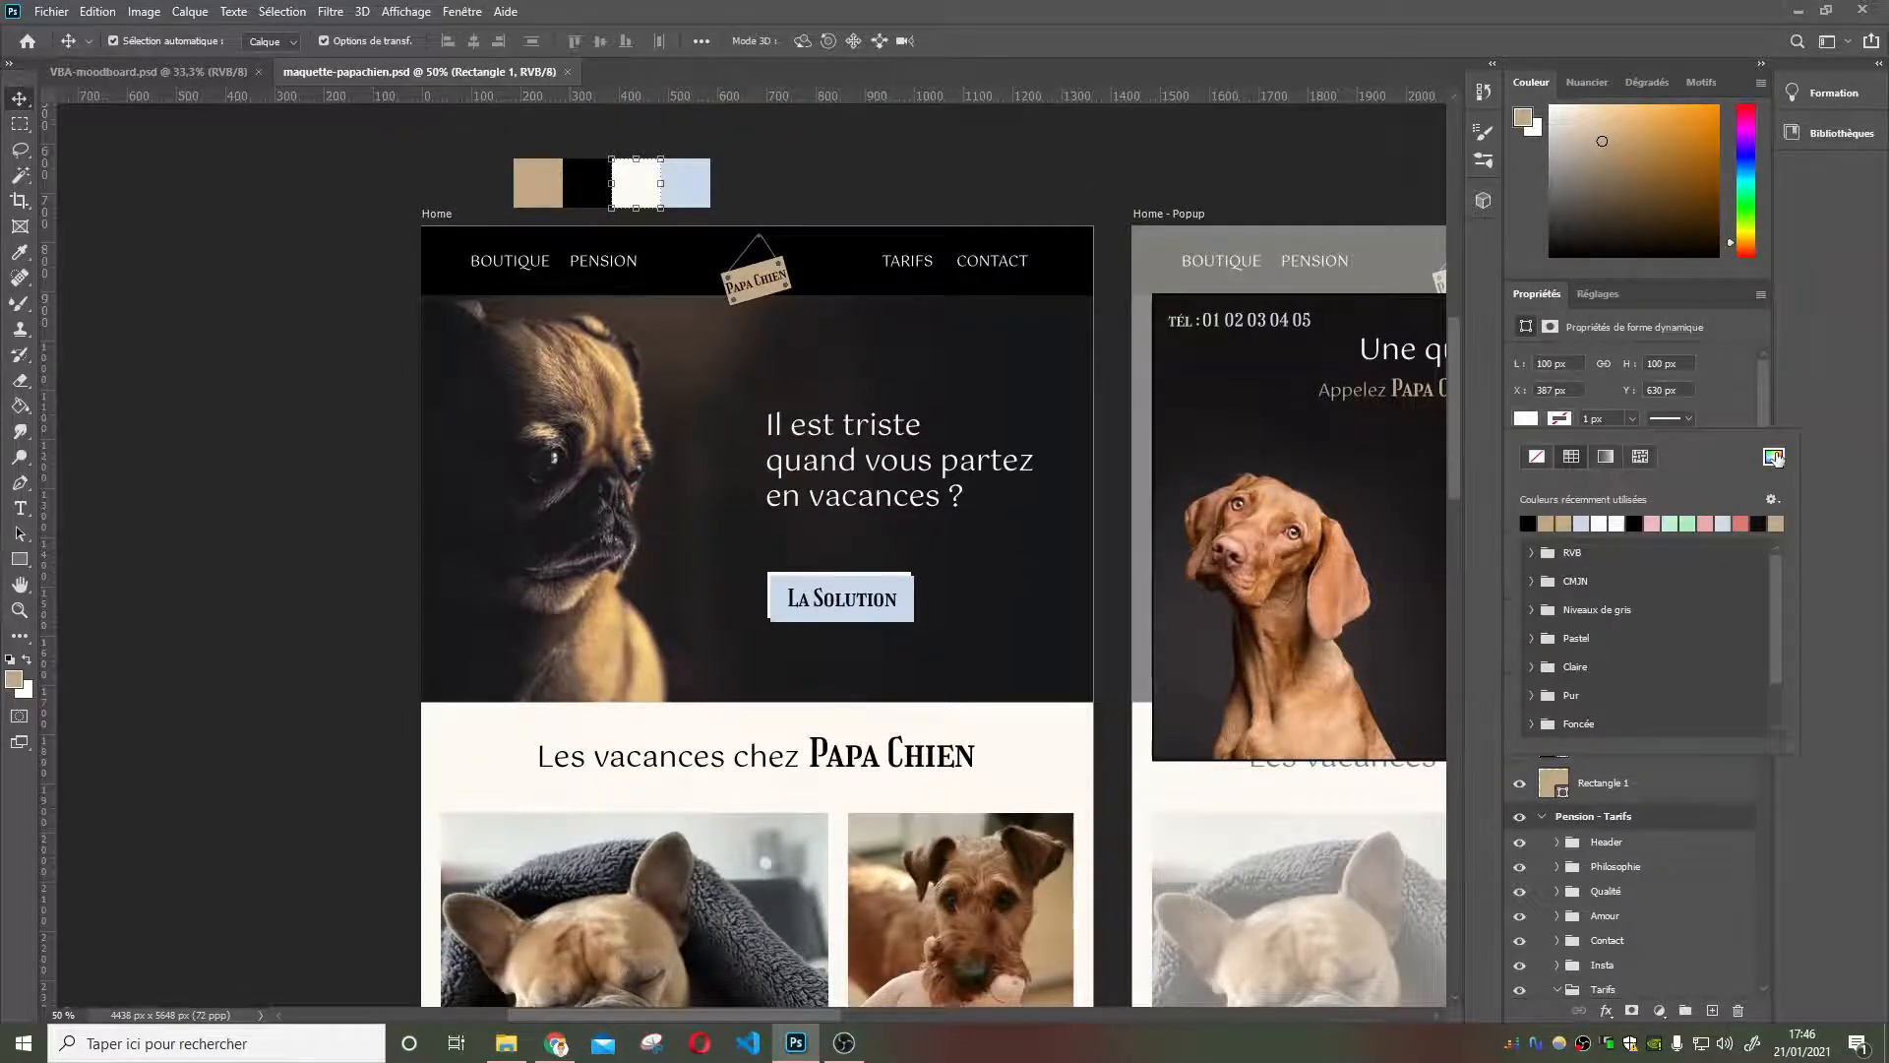
{"action": "left_click", "coordinate": [1773, 455]}
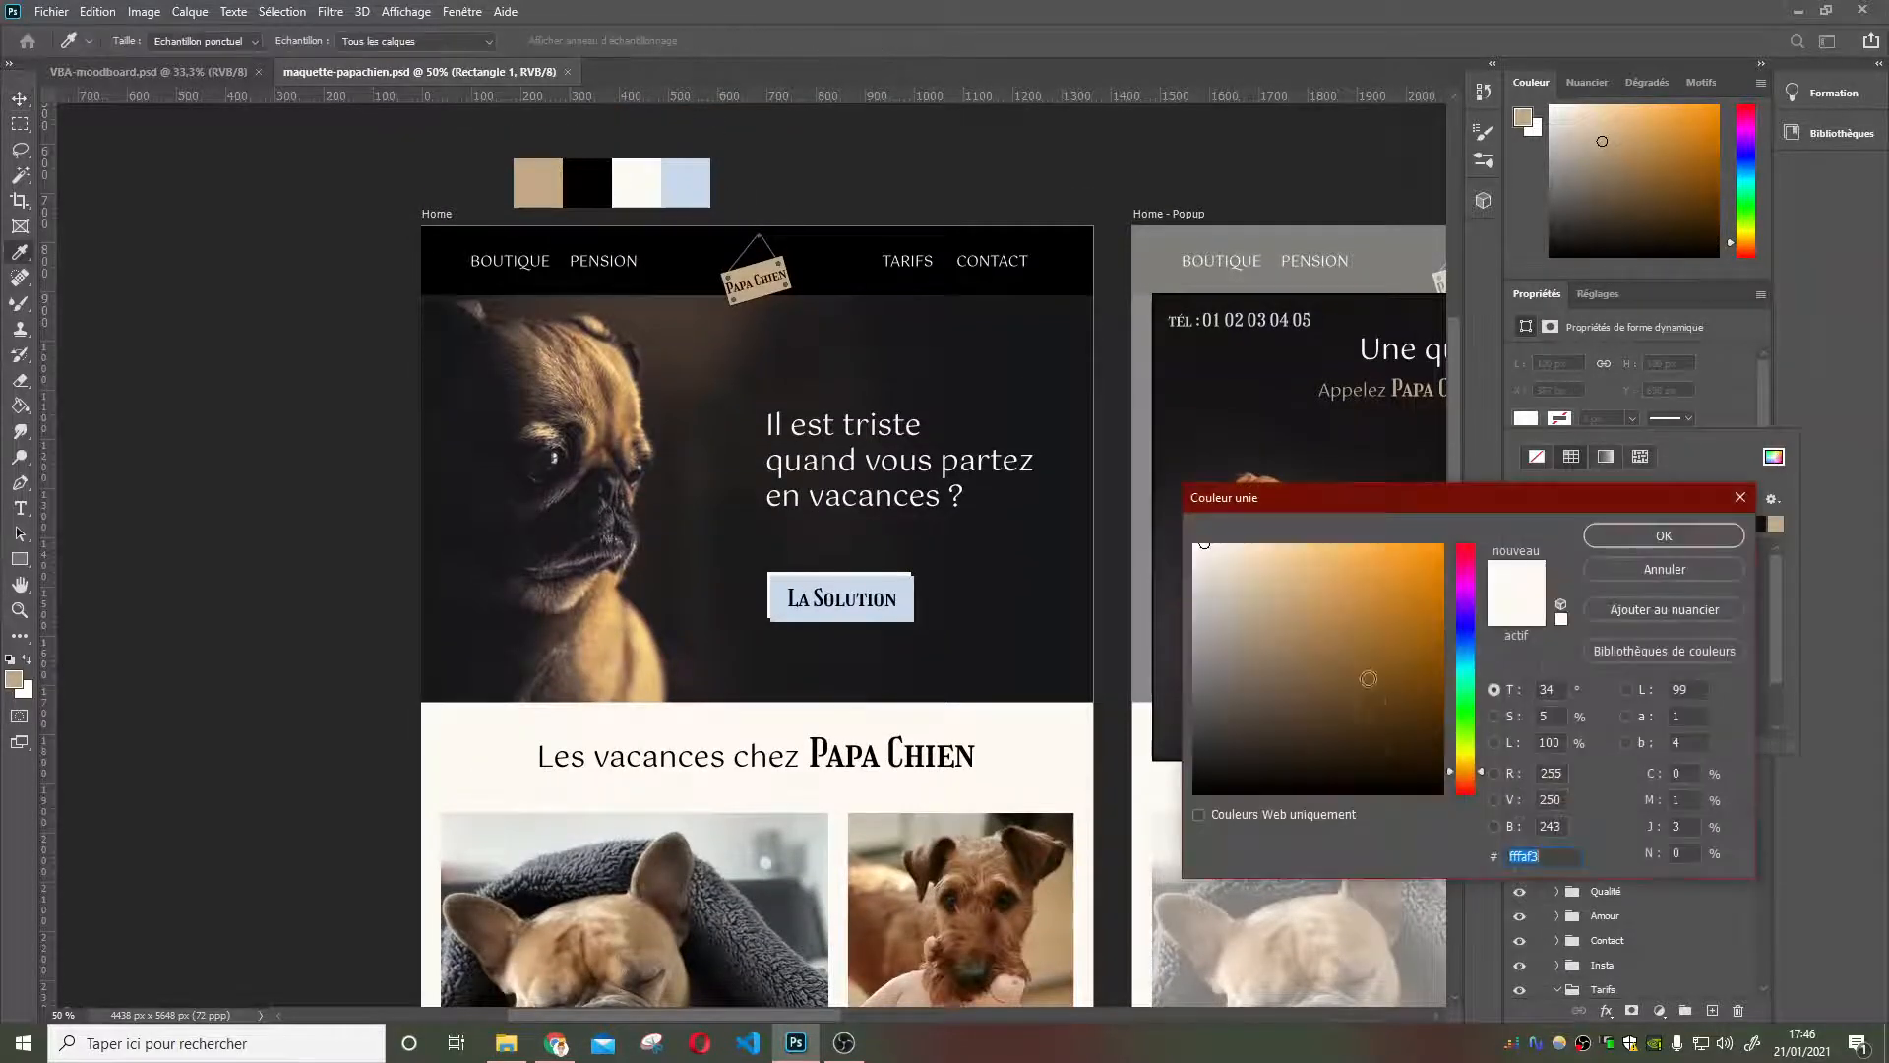
Switch to Chrome and set the global Principal colour to #fffaf3
{"action": "left_click", "coordinate": [556, 1043]}
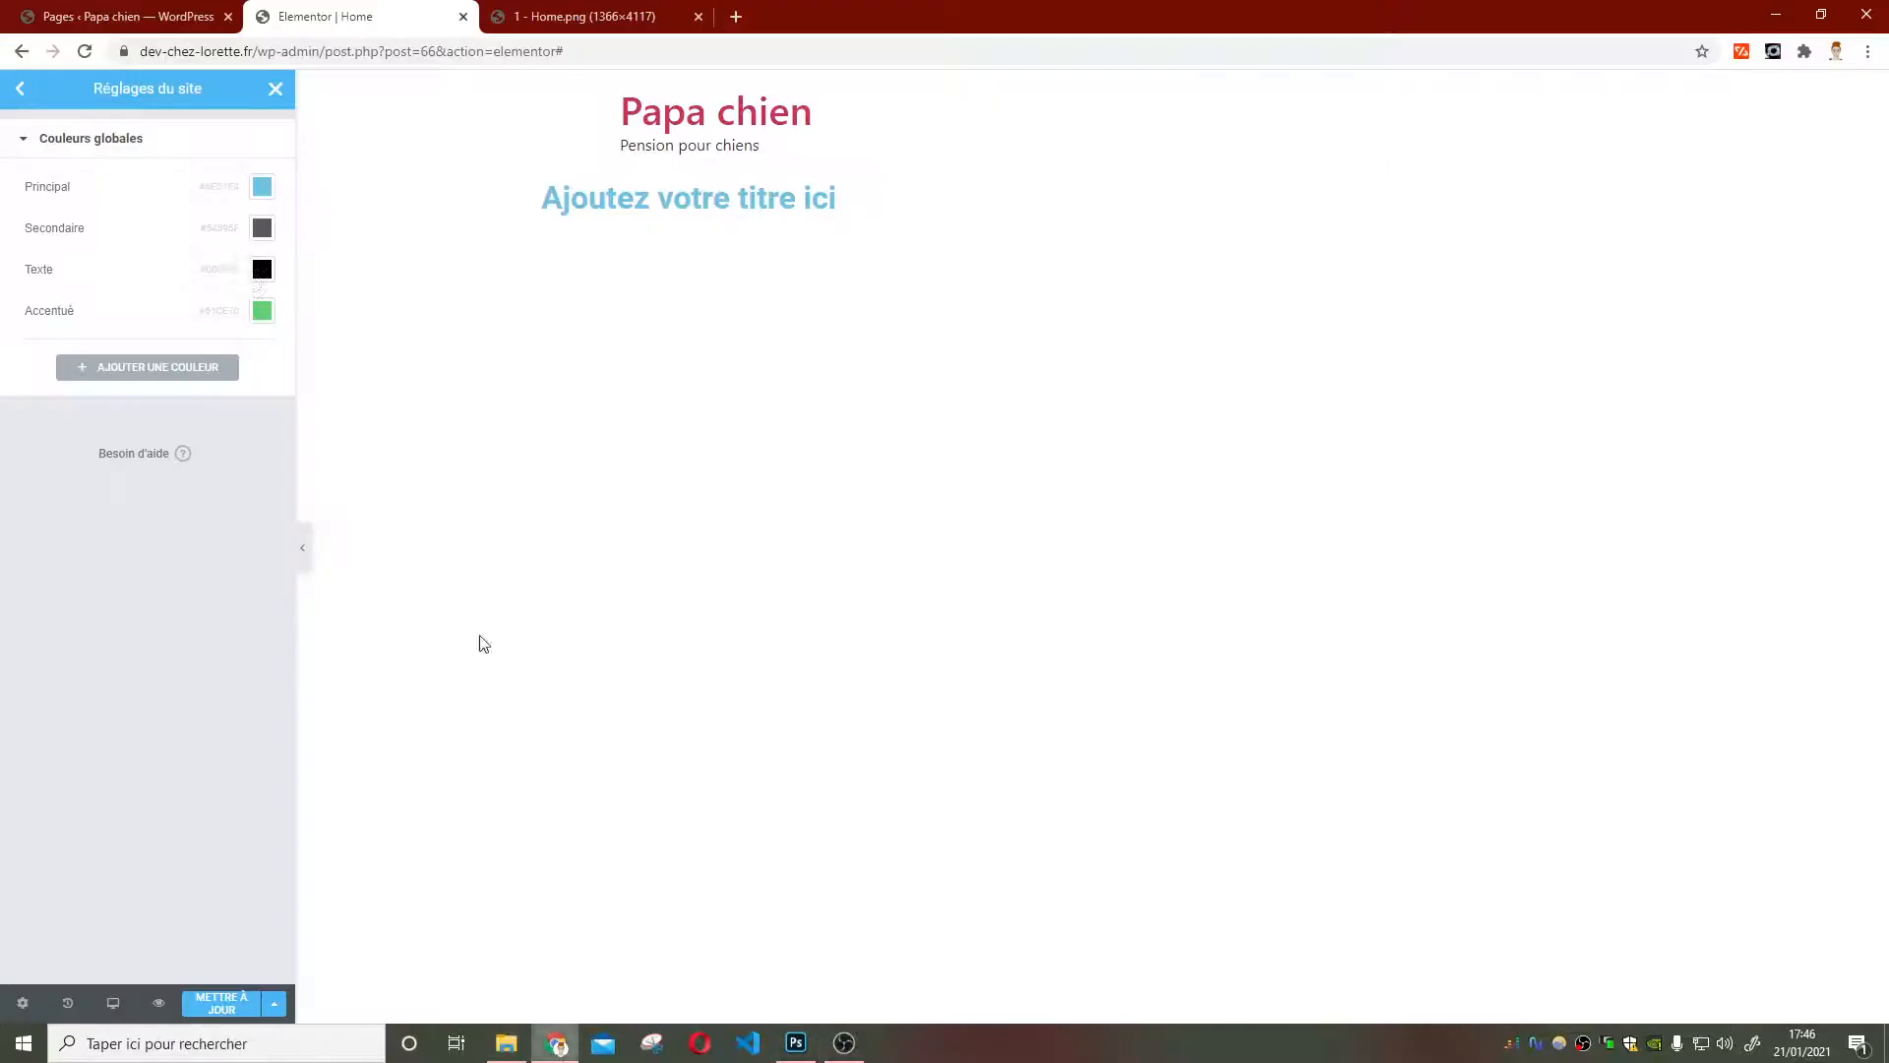
{"action": "left_click", "coordinate": [262, 186]}
{"action": "type", "text": "fffaf3"}
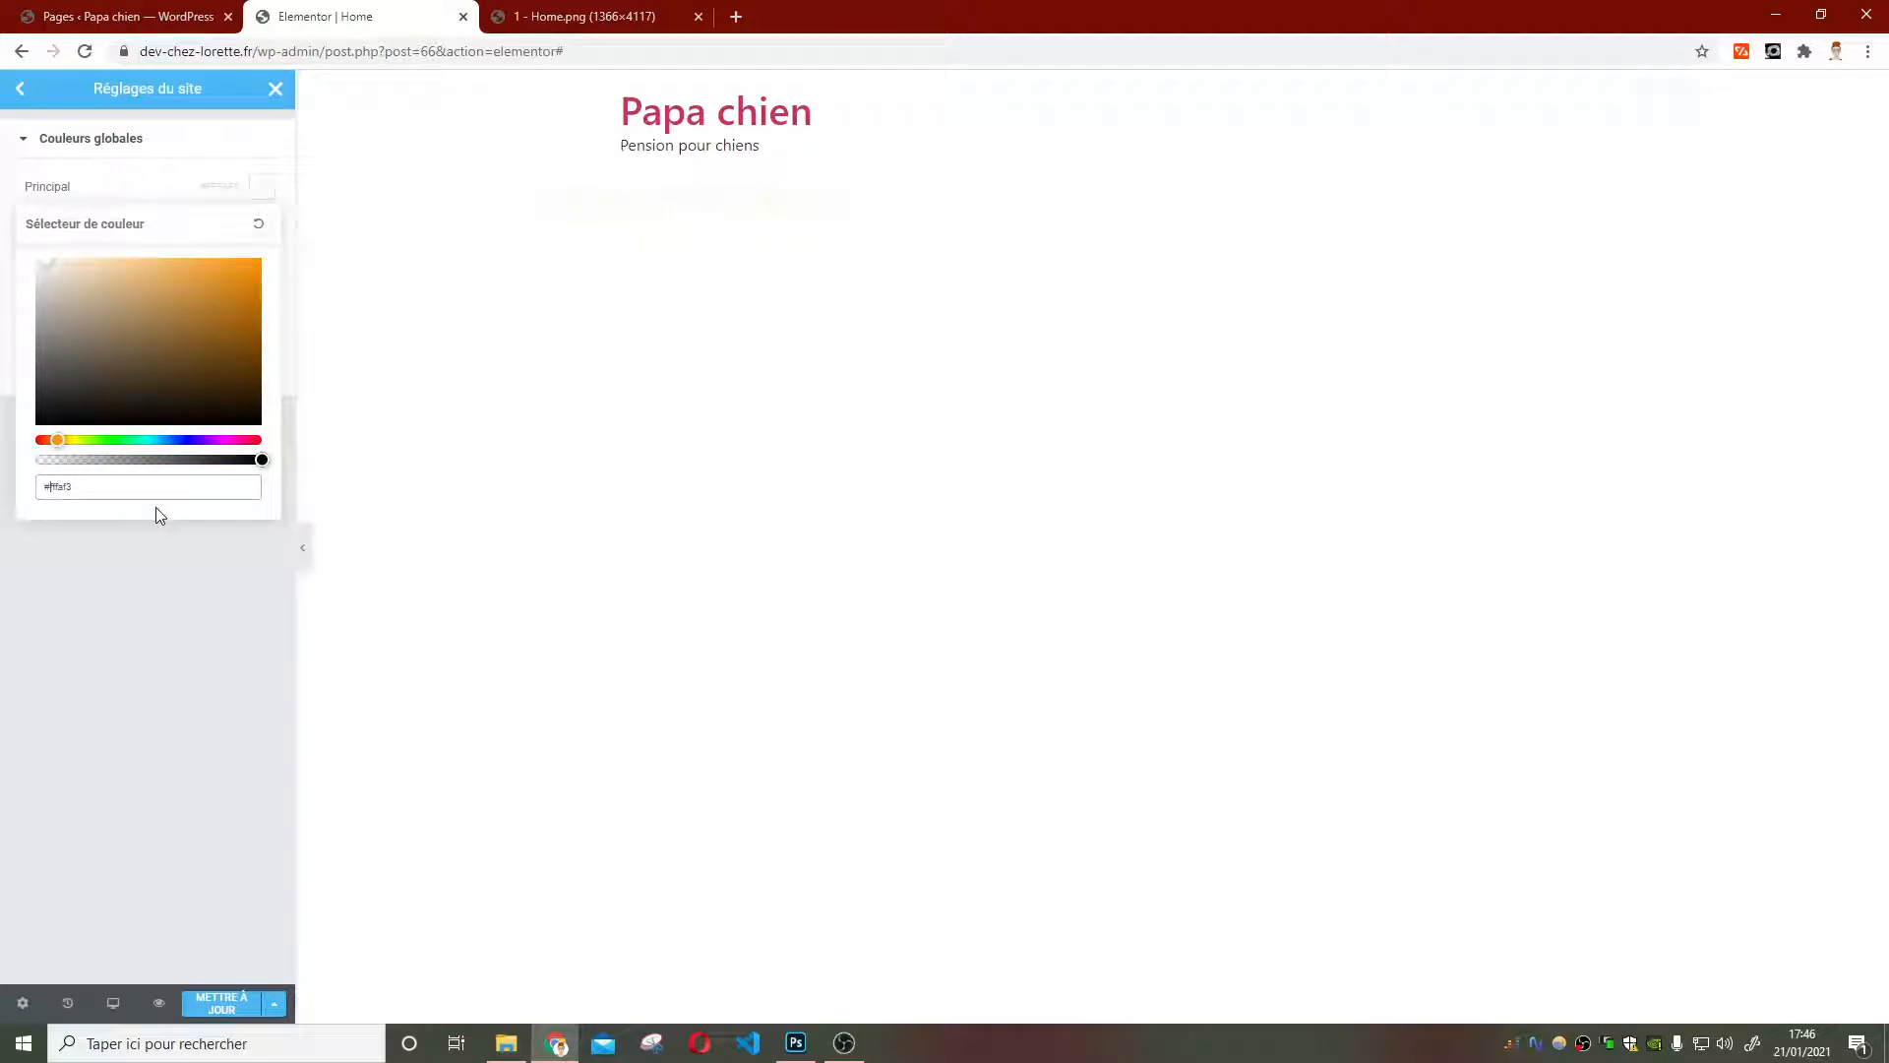
{"action": "left_click", "coordinate": [160, 551]}
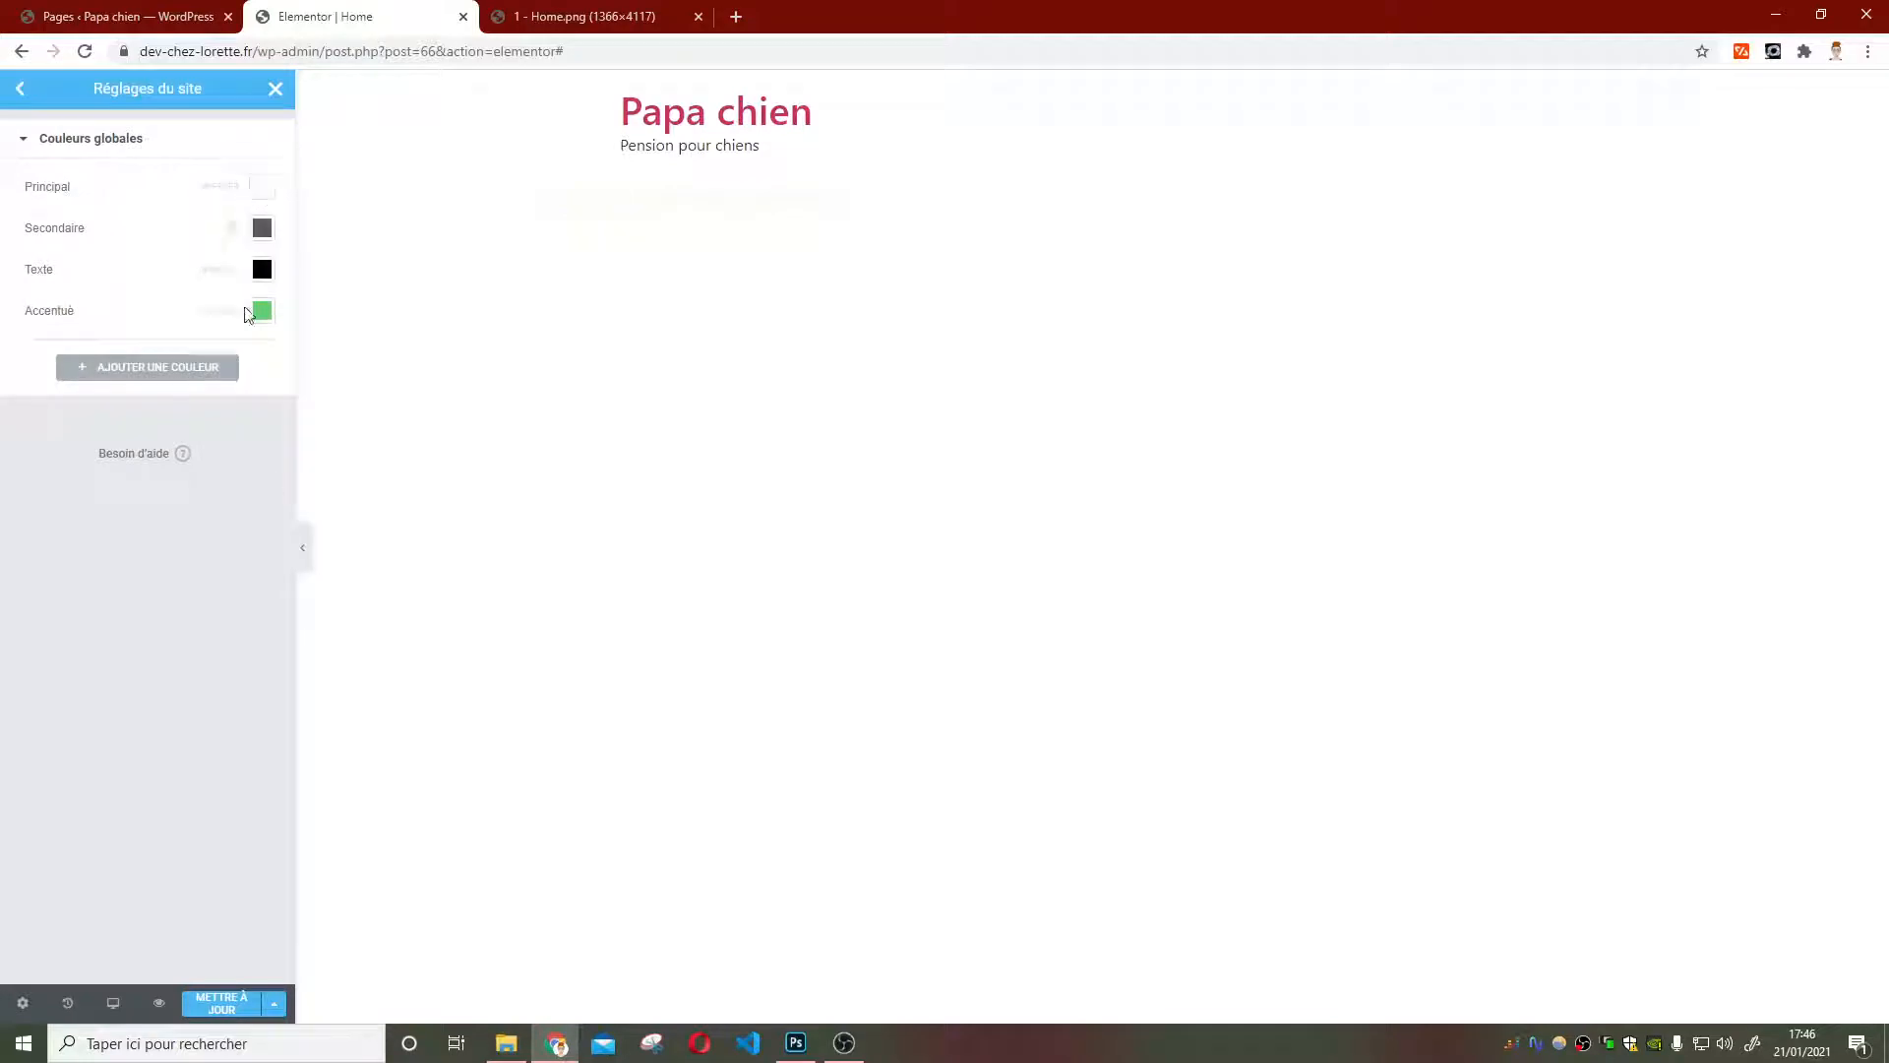
Switch to Photoshop, sample the beige swatch in the open colour picker, and select its hex code
{"action": "left_click", "coordinate": [796, 1042]}
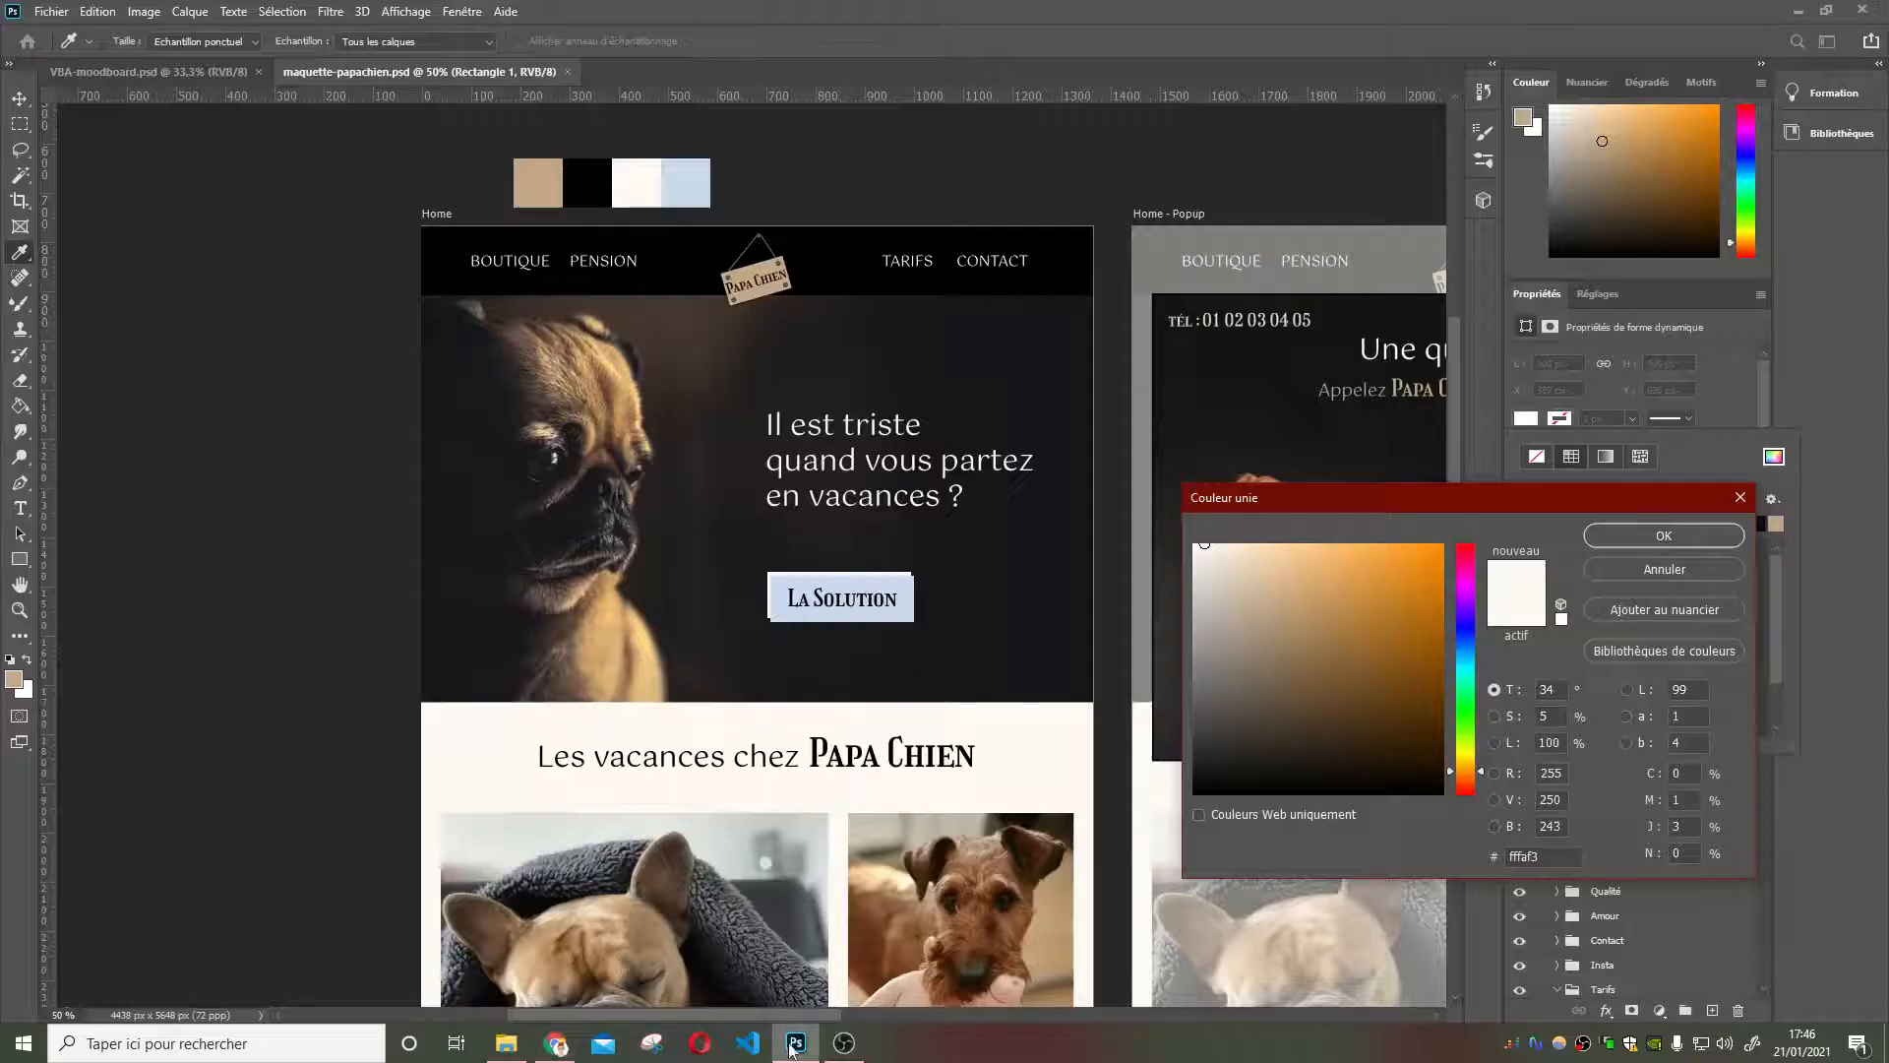
{"action": "left_click", "coordinate": [533, 175]}
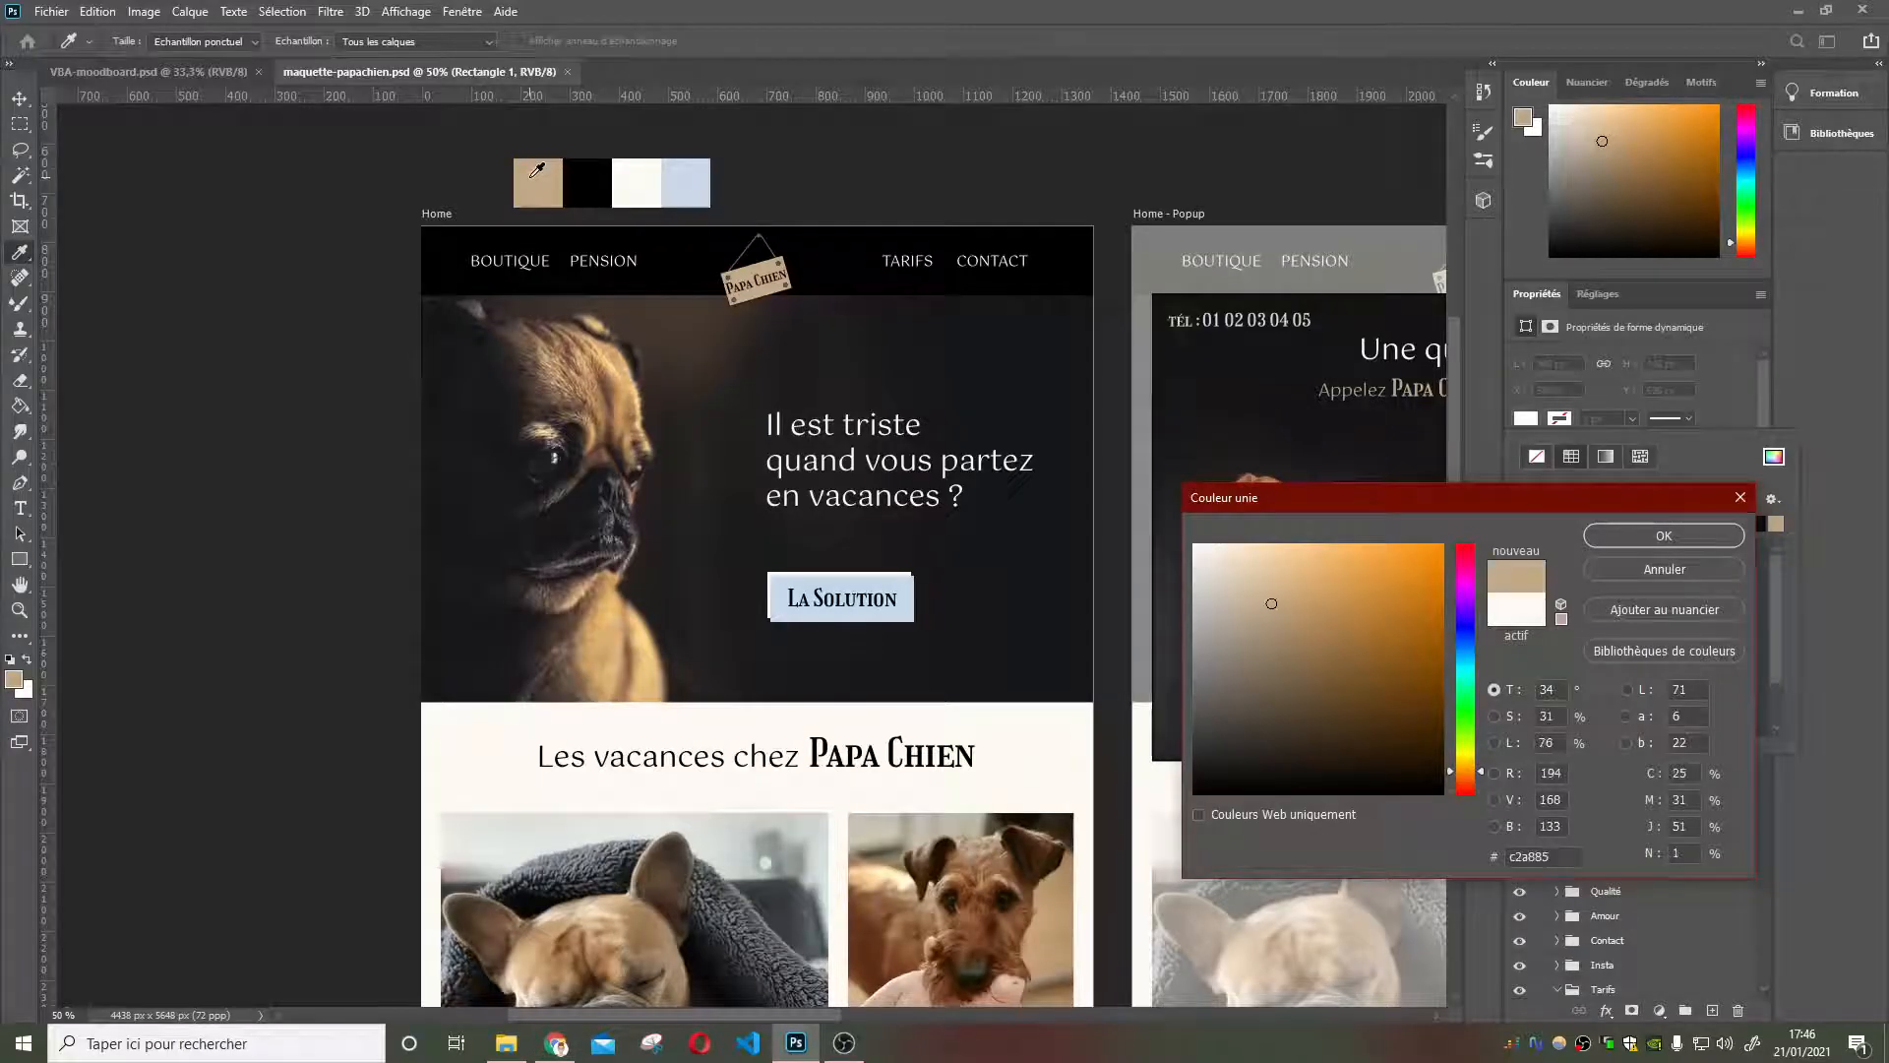
{"action": "double_click", "coordinate": [1531, 855]}
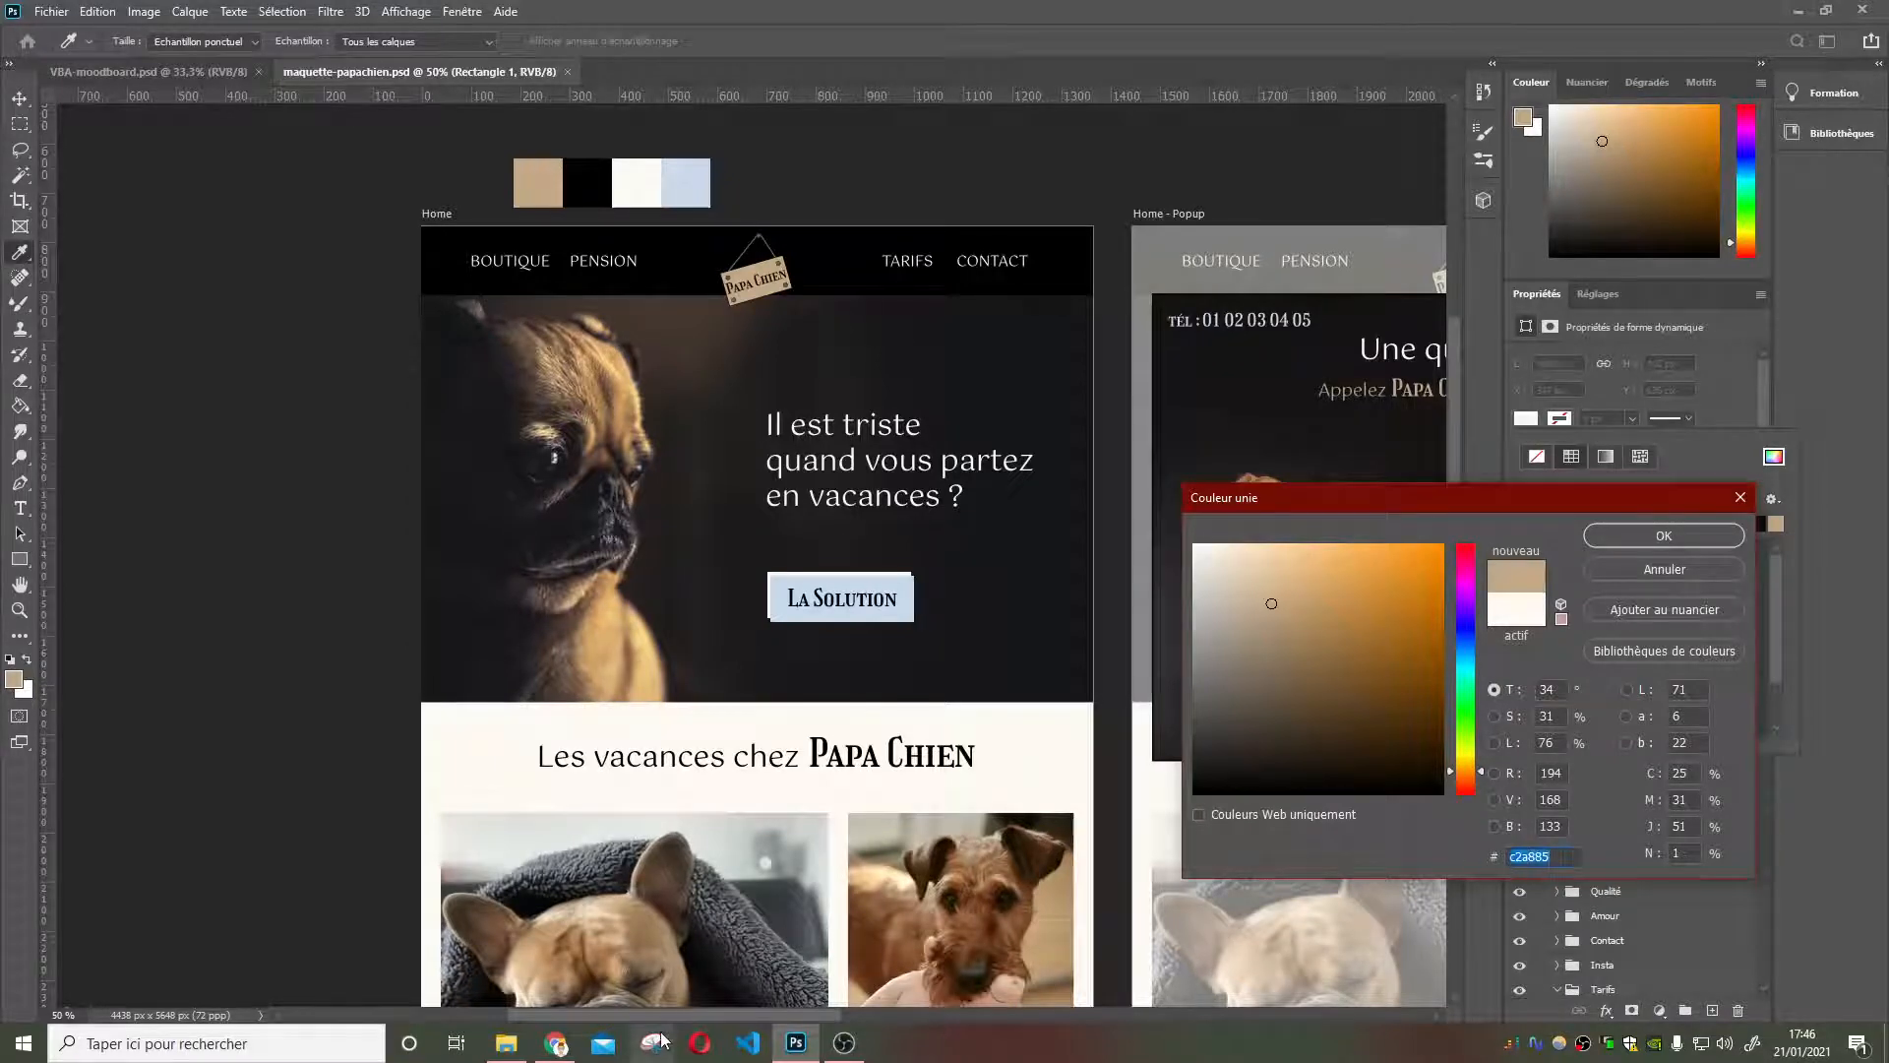
Switch to Chrome and set the global Secondaire colour to #c2a885
{"action": "left_click", "coordinate": [556, 1043]}
{"action": "left_click", "coordinate": [262, 227]}
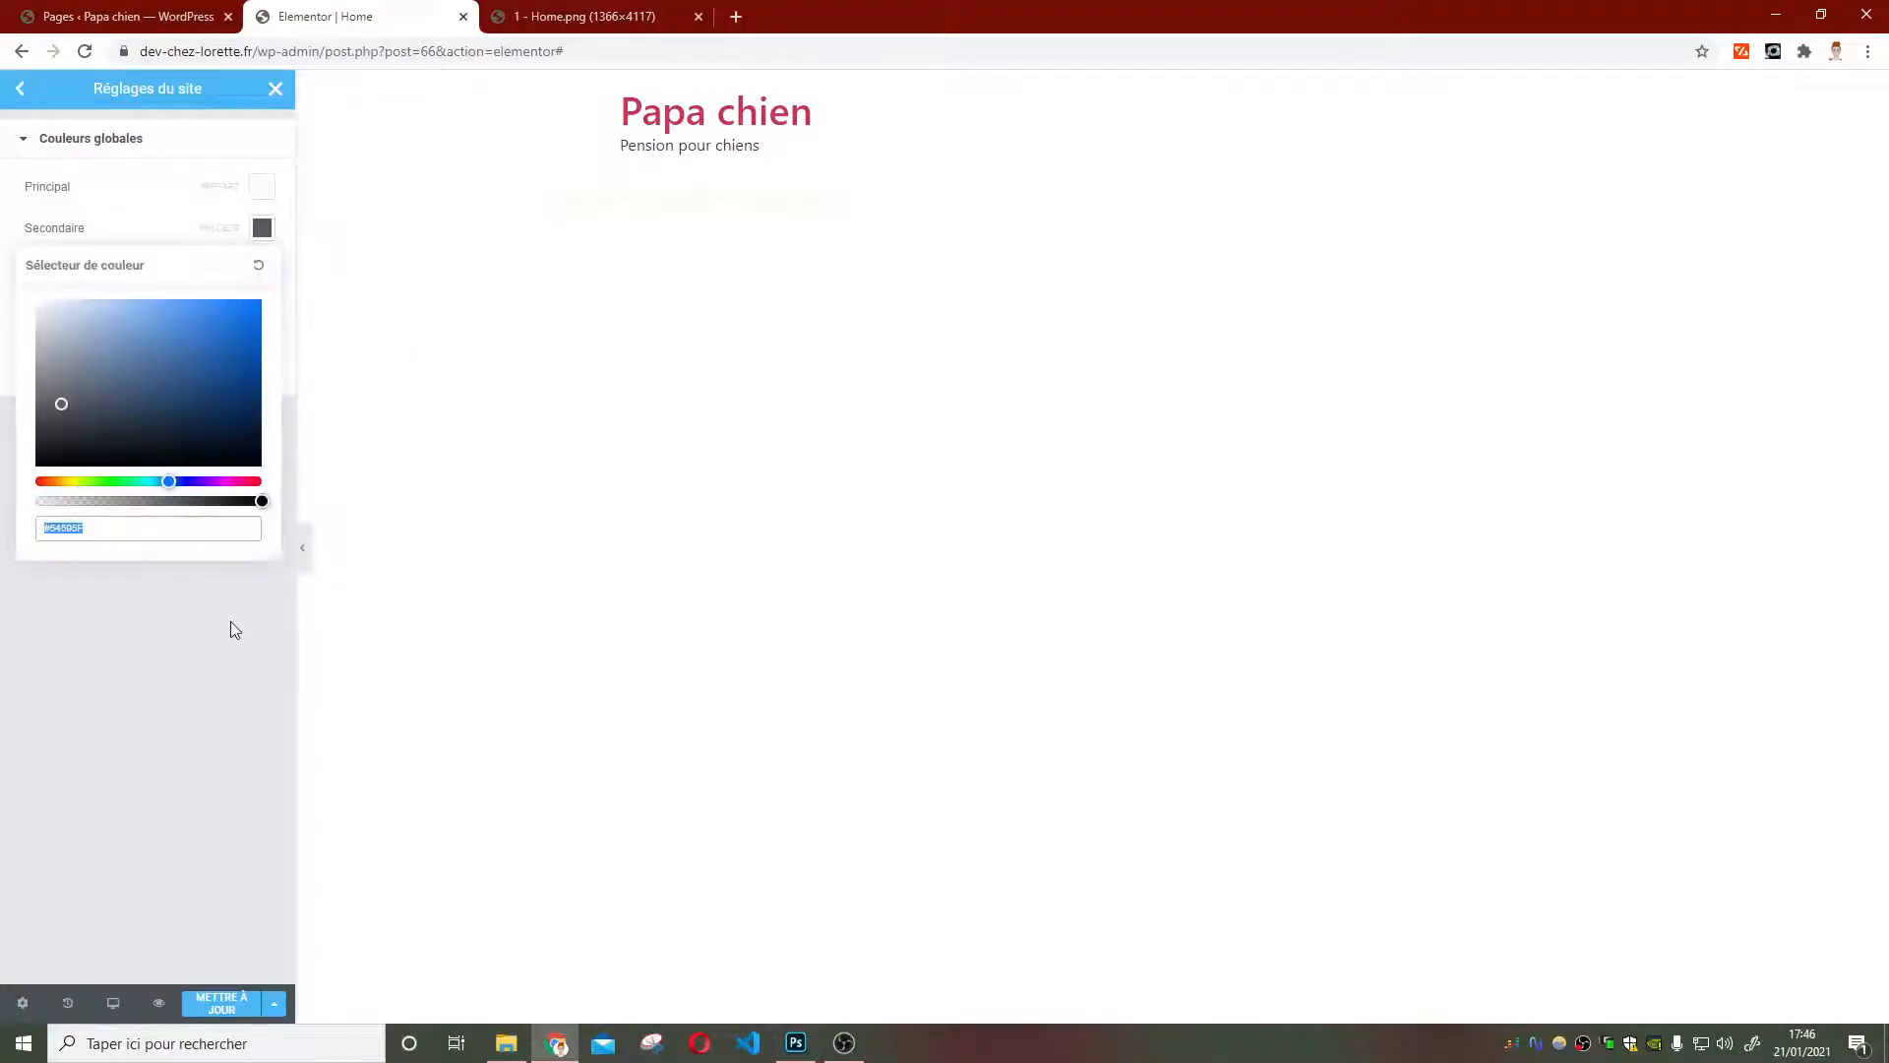
{"action": "type", "text": "#c2a885"}
{"action": "left_click", "coordinate": [232, 618]}
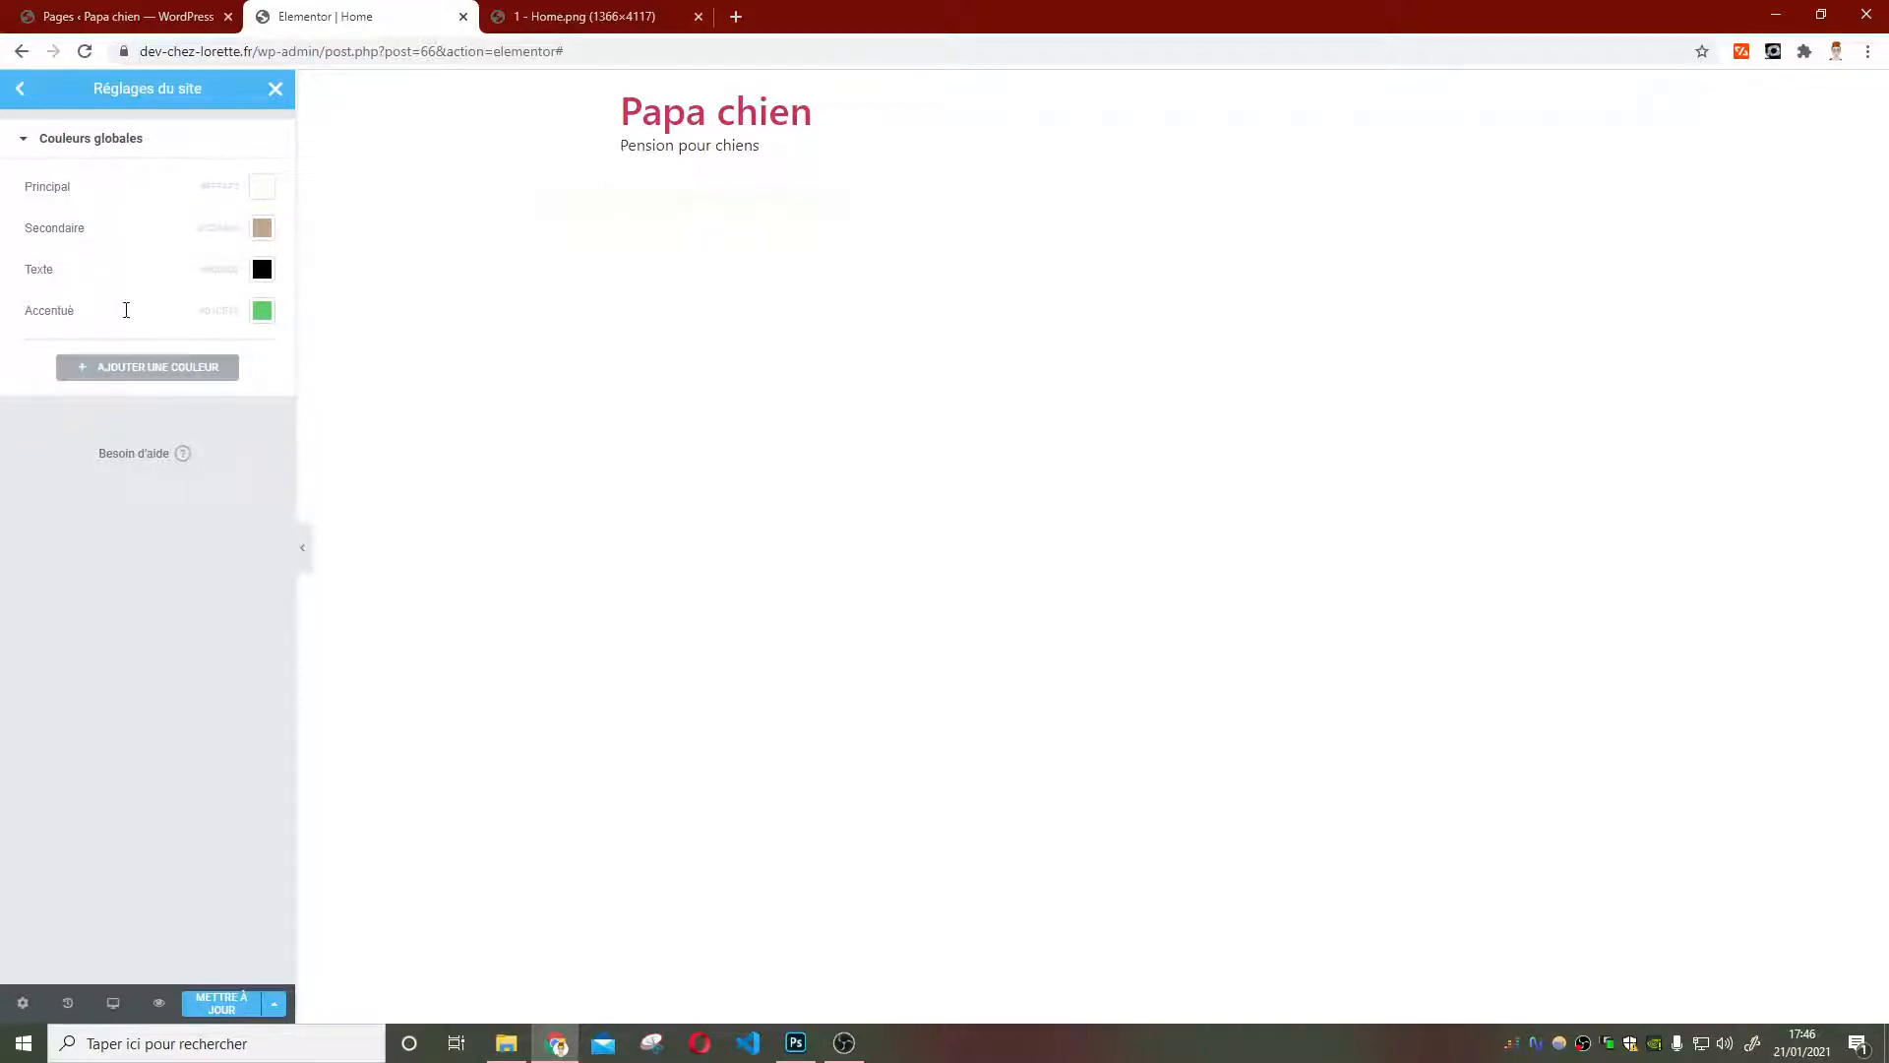
Switch to Photoshop, sample the light blue swatch in the open colour picker, and copy its hex code
{"action": "left_click", "coordinate": [797, 1041]}
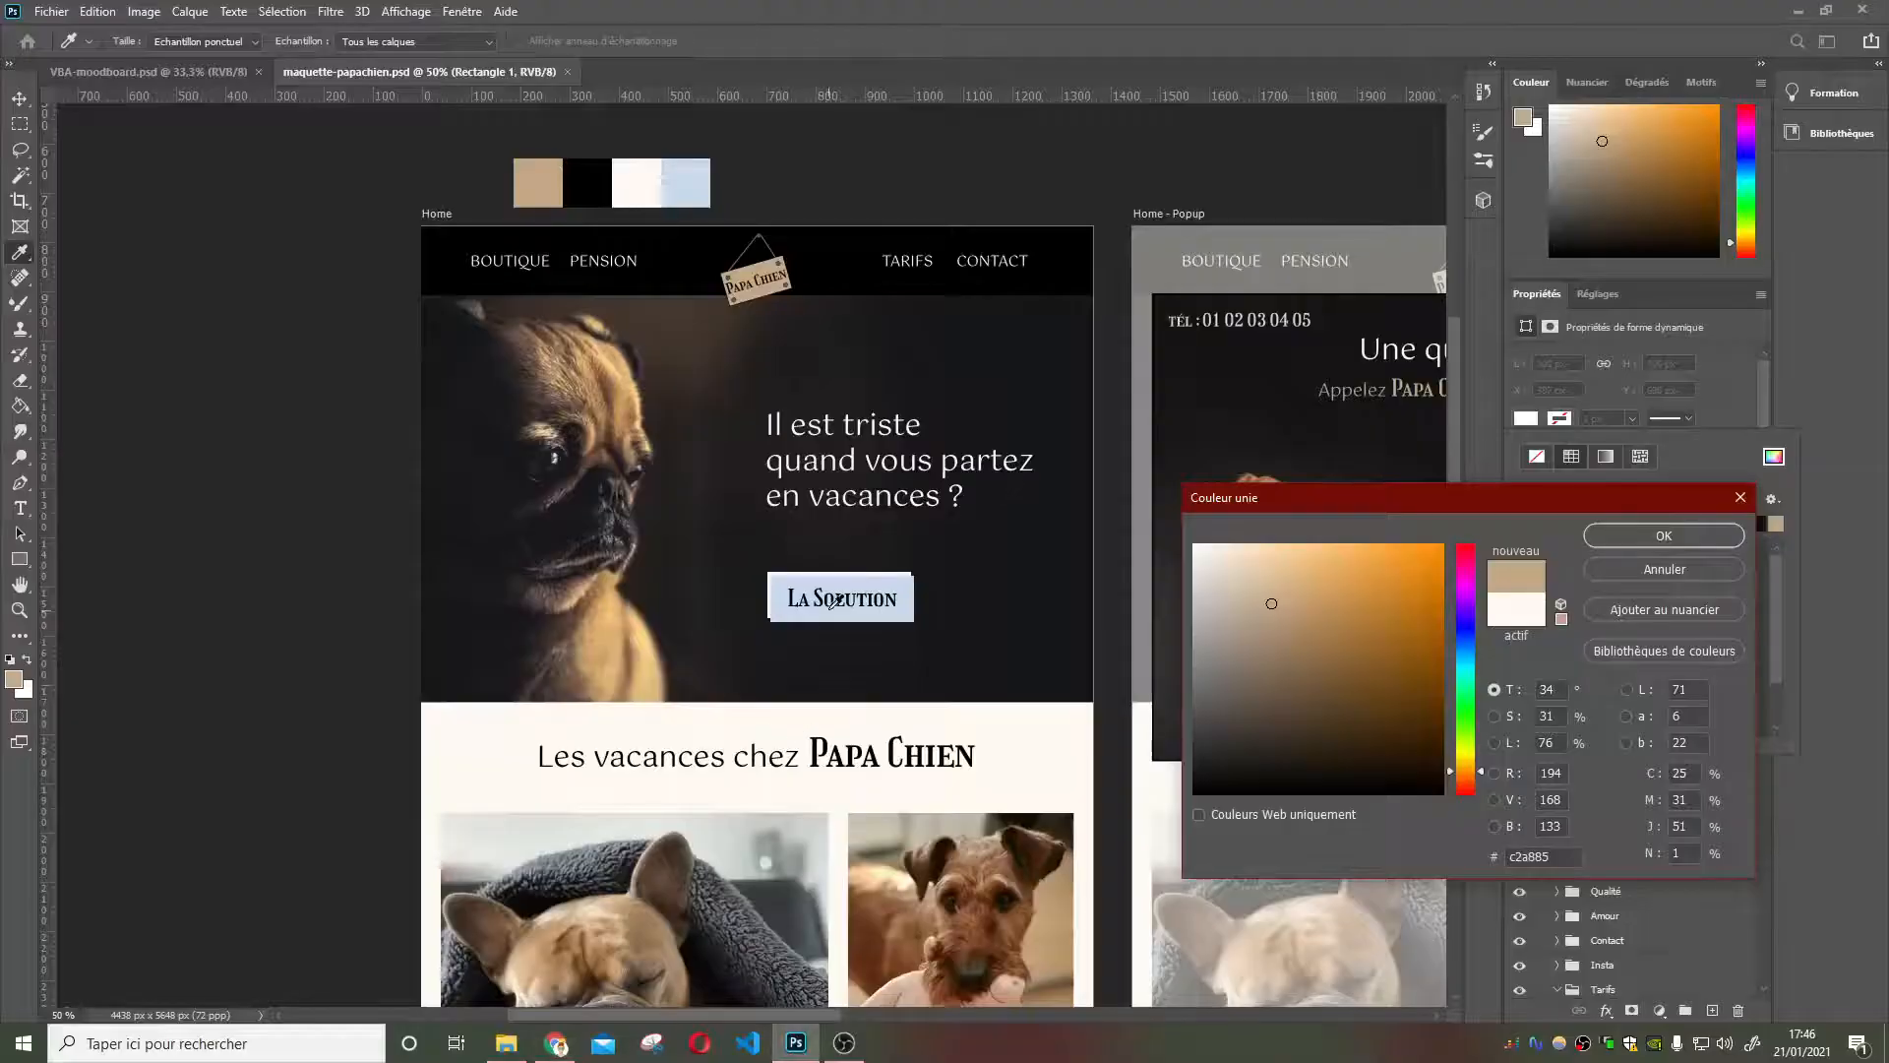
{"action": "scroll", "coordinate": [837, 613], "scroll_direction": "down", "scroll_amount": 1}
{"action": "scroll", "coordinate": [837, 613], "scroll_direction": "up", "scroll_amount": 1}
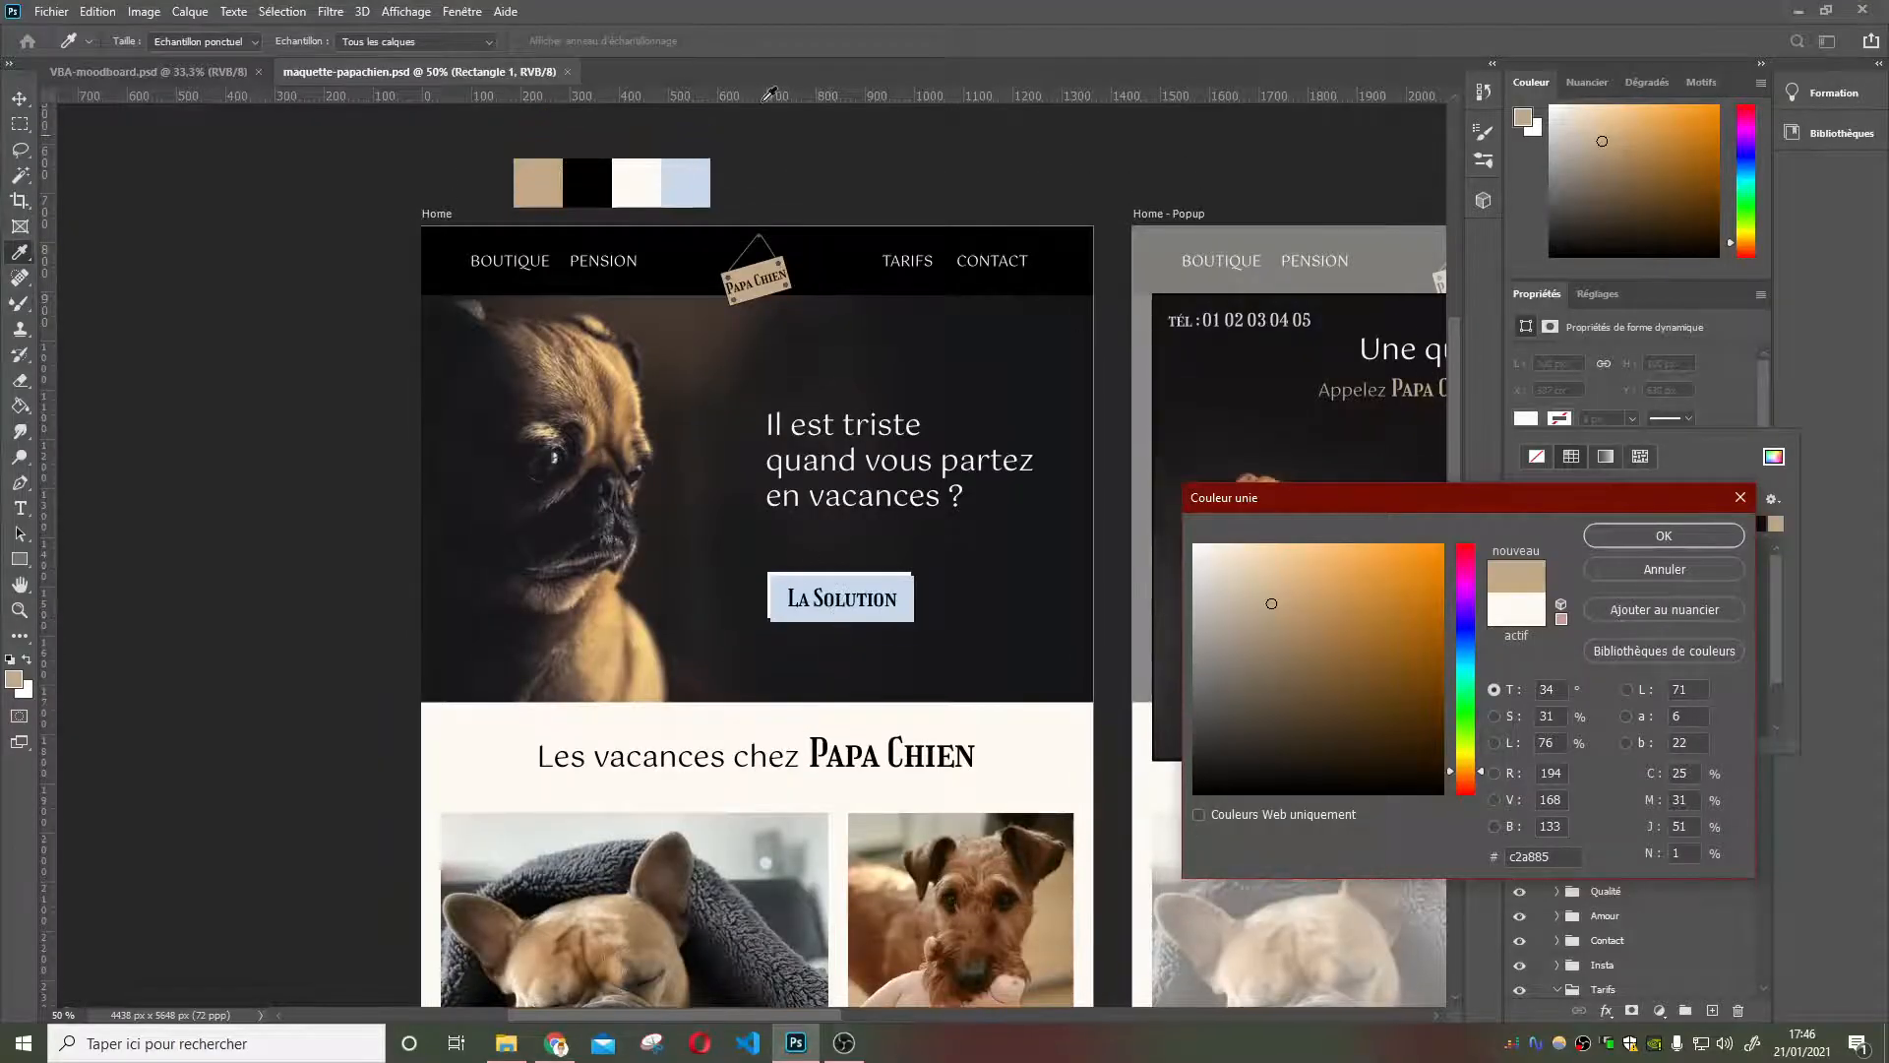
{"action": "left_click", "coordinate": [697, 193]}
{"action": "double_click", "coordinate": [1530, 857]}
{"action": "key", "text": "ctrl+c"}
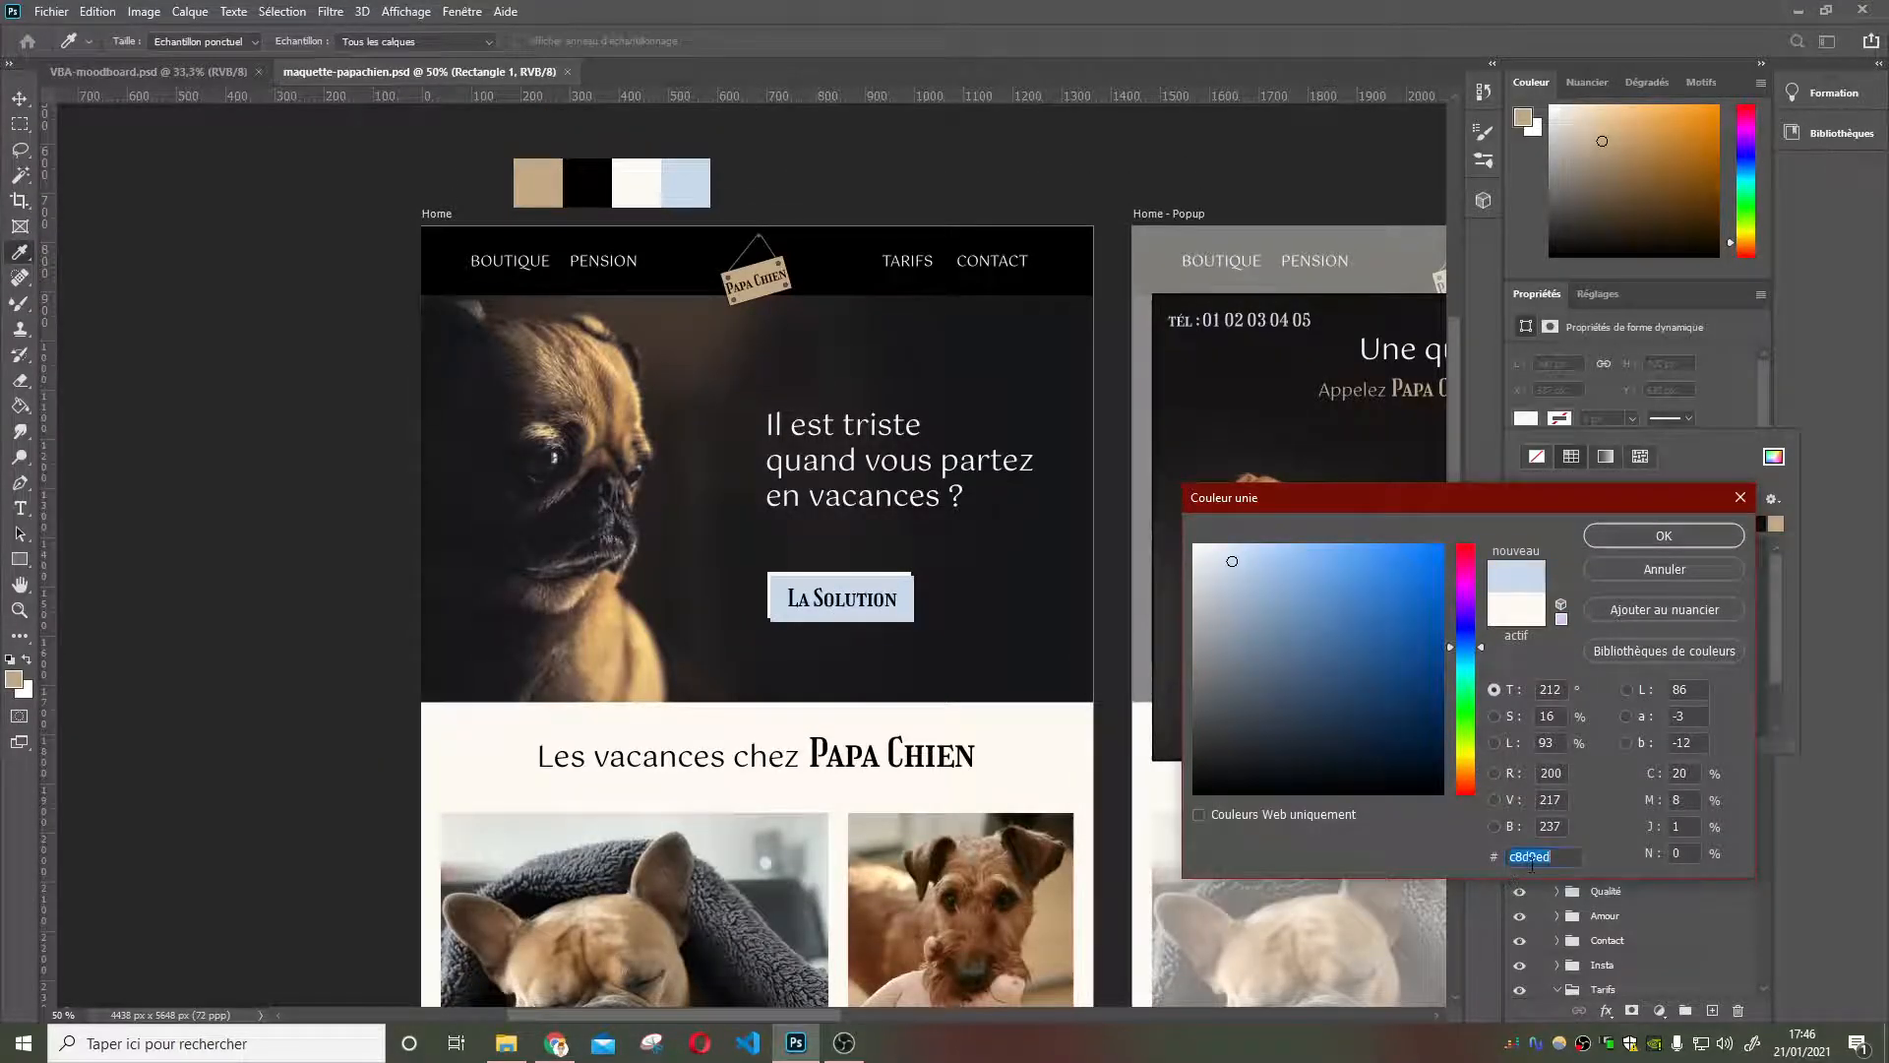
Switch to Chrome and set the global Accentué colour to c8d9ed
{"action": "left_click", "coordinate": [556, 1043]}
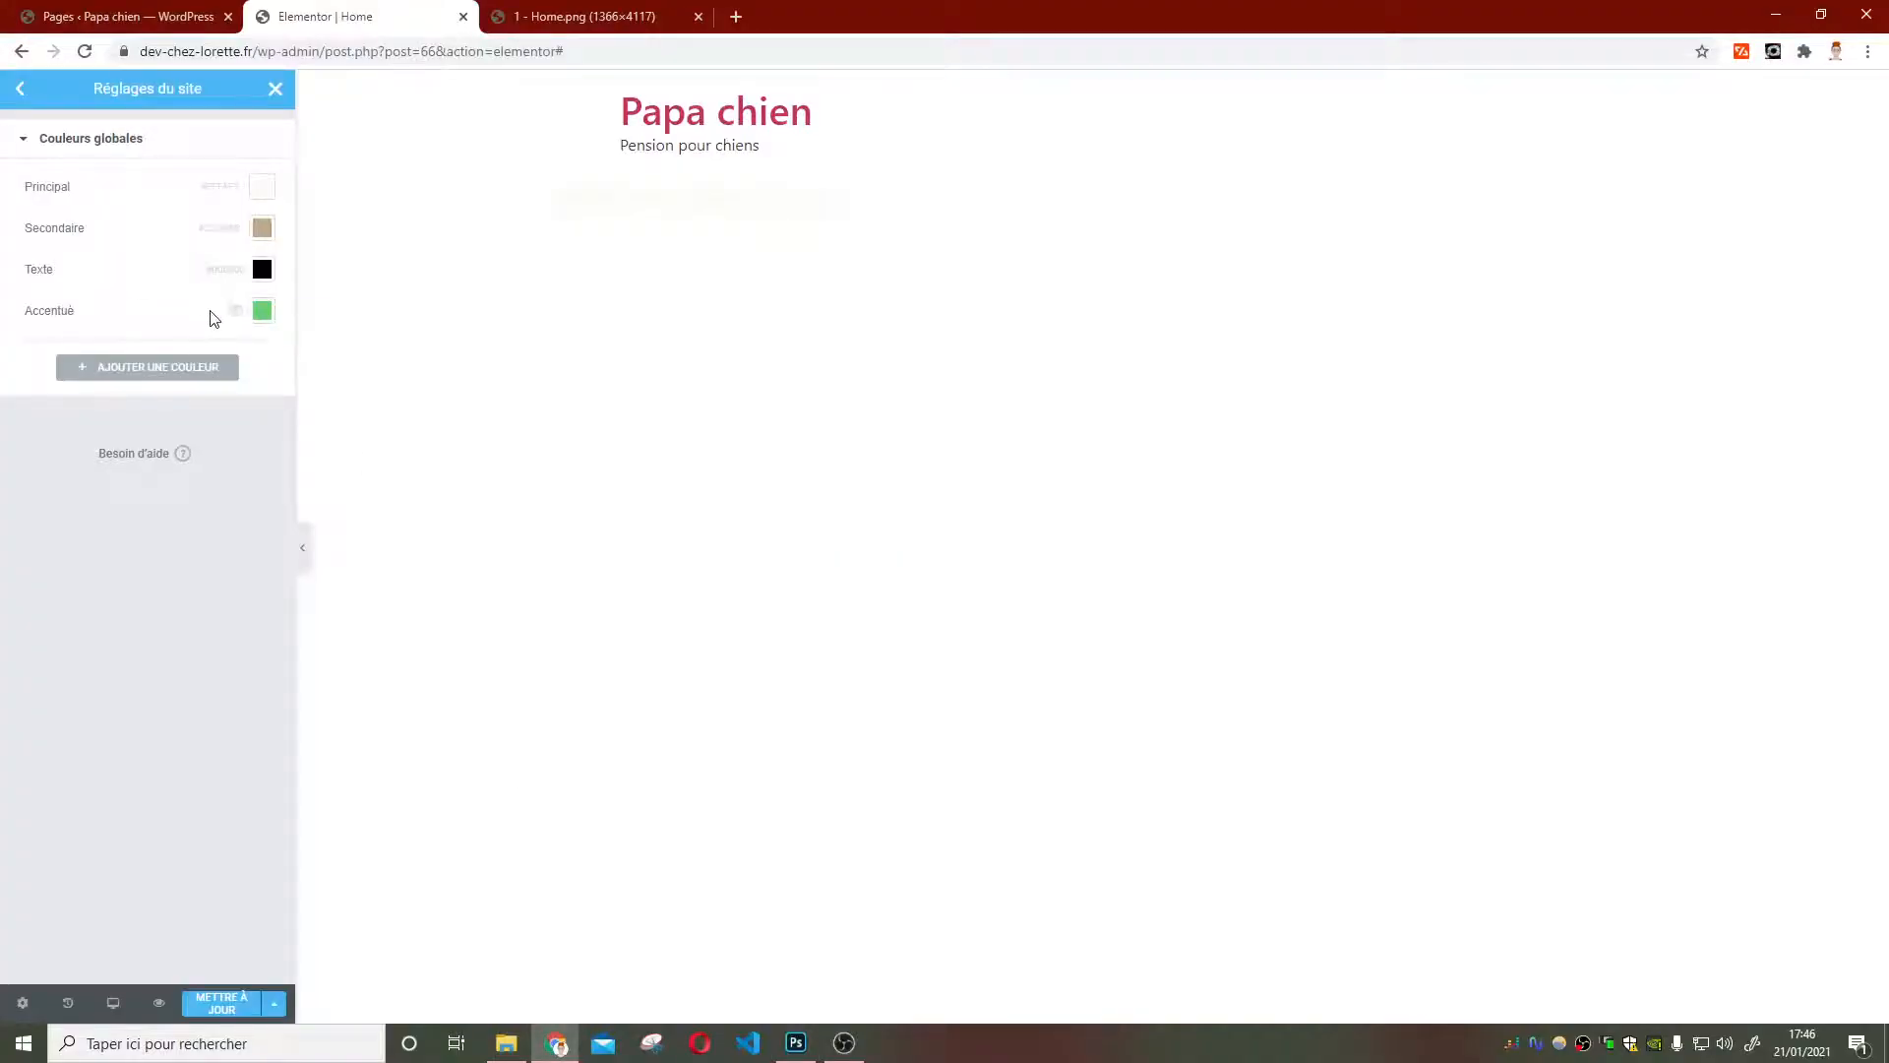
{"action": "left_click", "coordinate": [260, 309]}
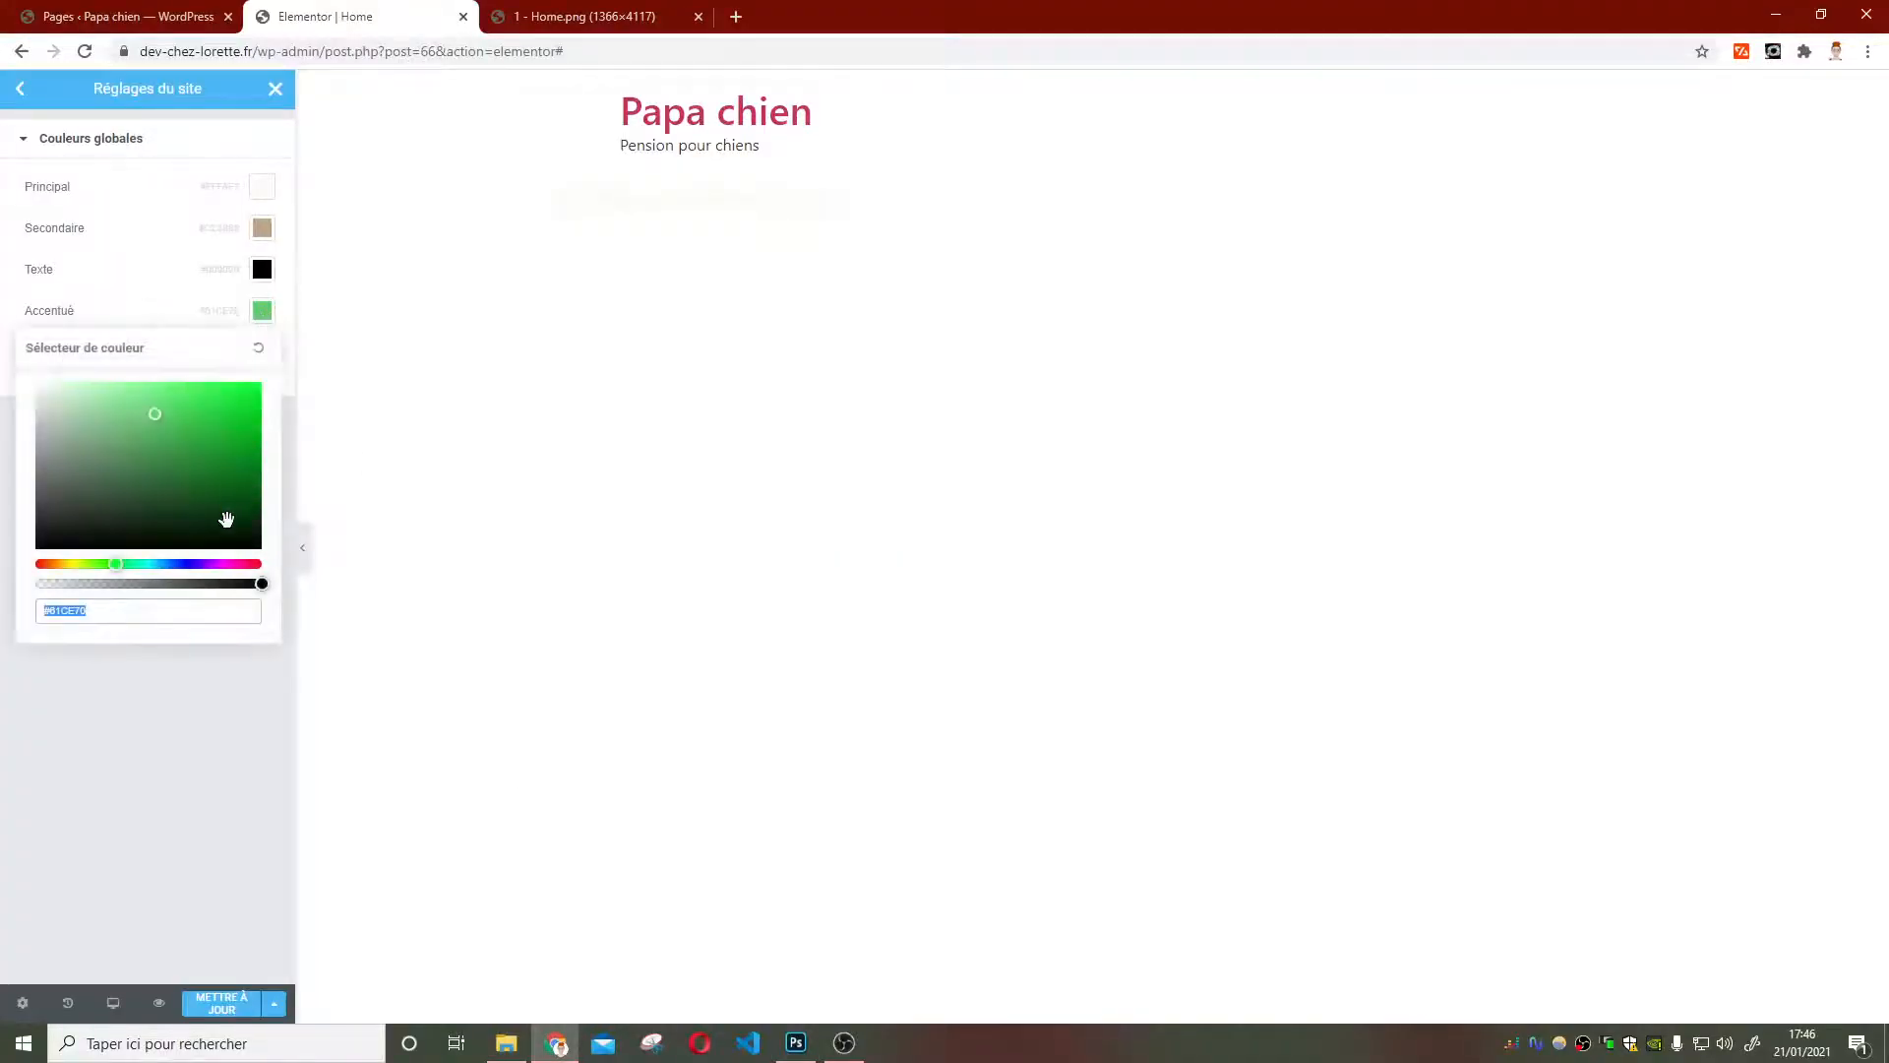
{"action": "key", "text": "ctrl+v"}
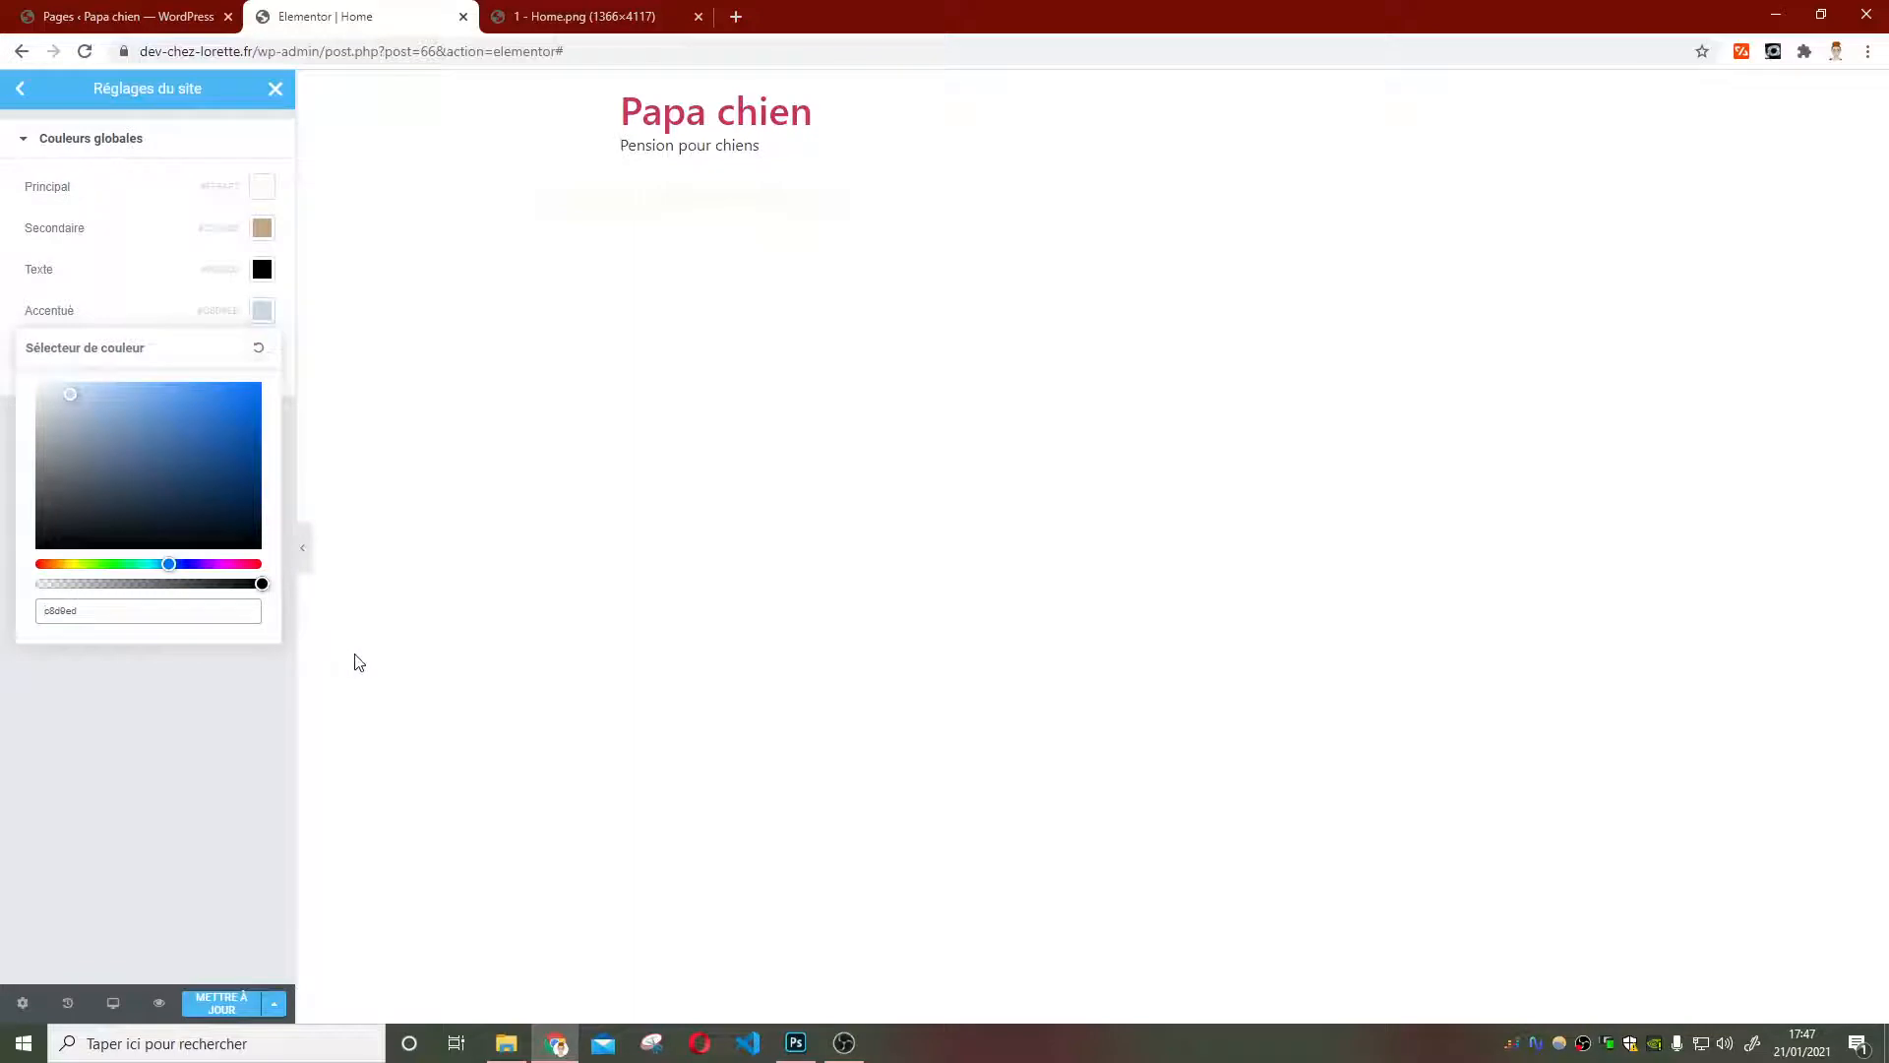
{"action": "left_click", "coordinate": [103, 730]}
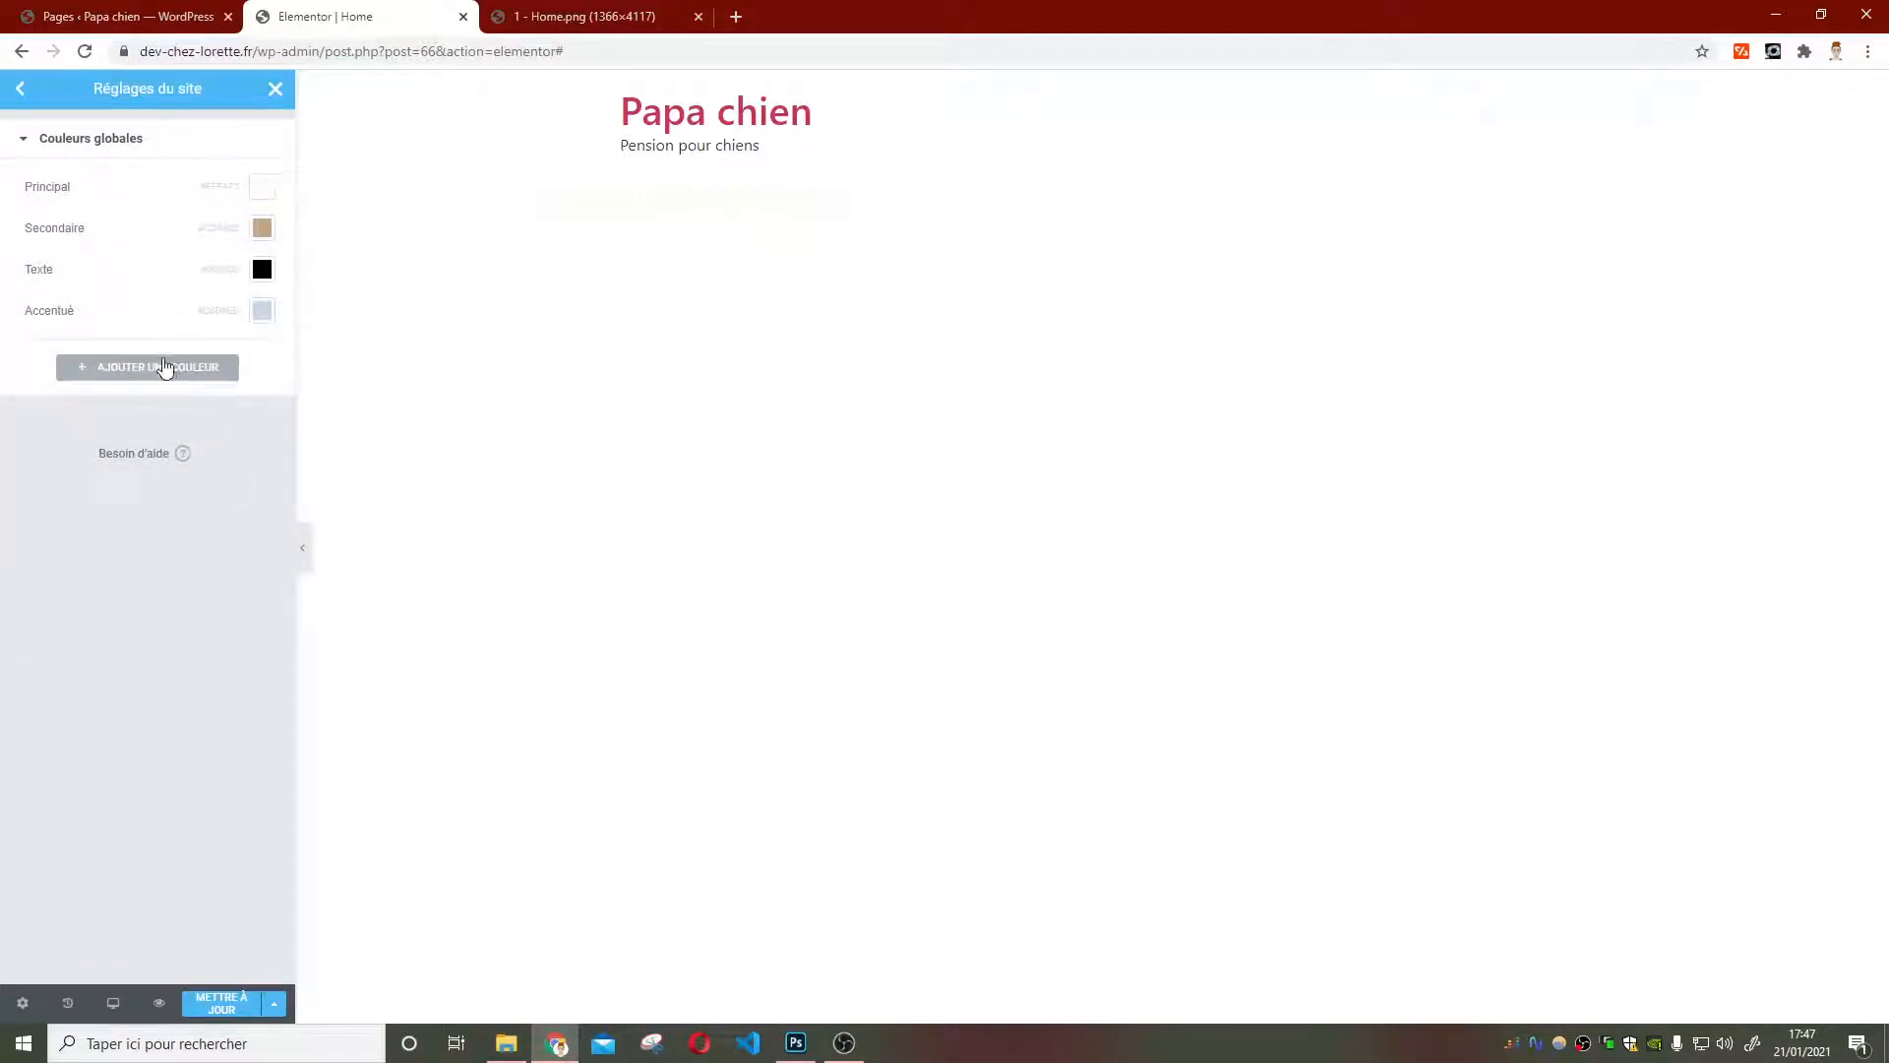
Add a trial global colour with the semi-transparent near-black #02010180 and delete it again
{"action": "left_click", "coordinate": [103, 370]}
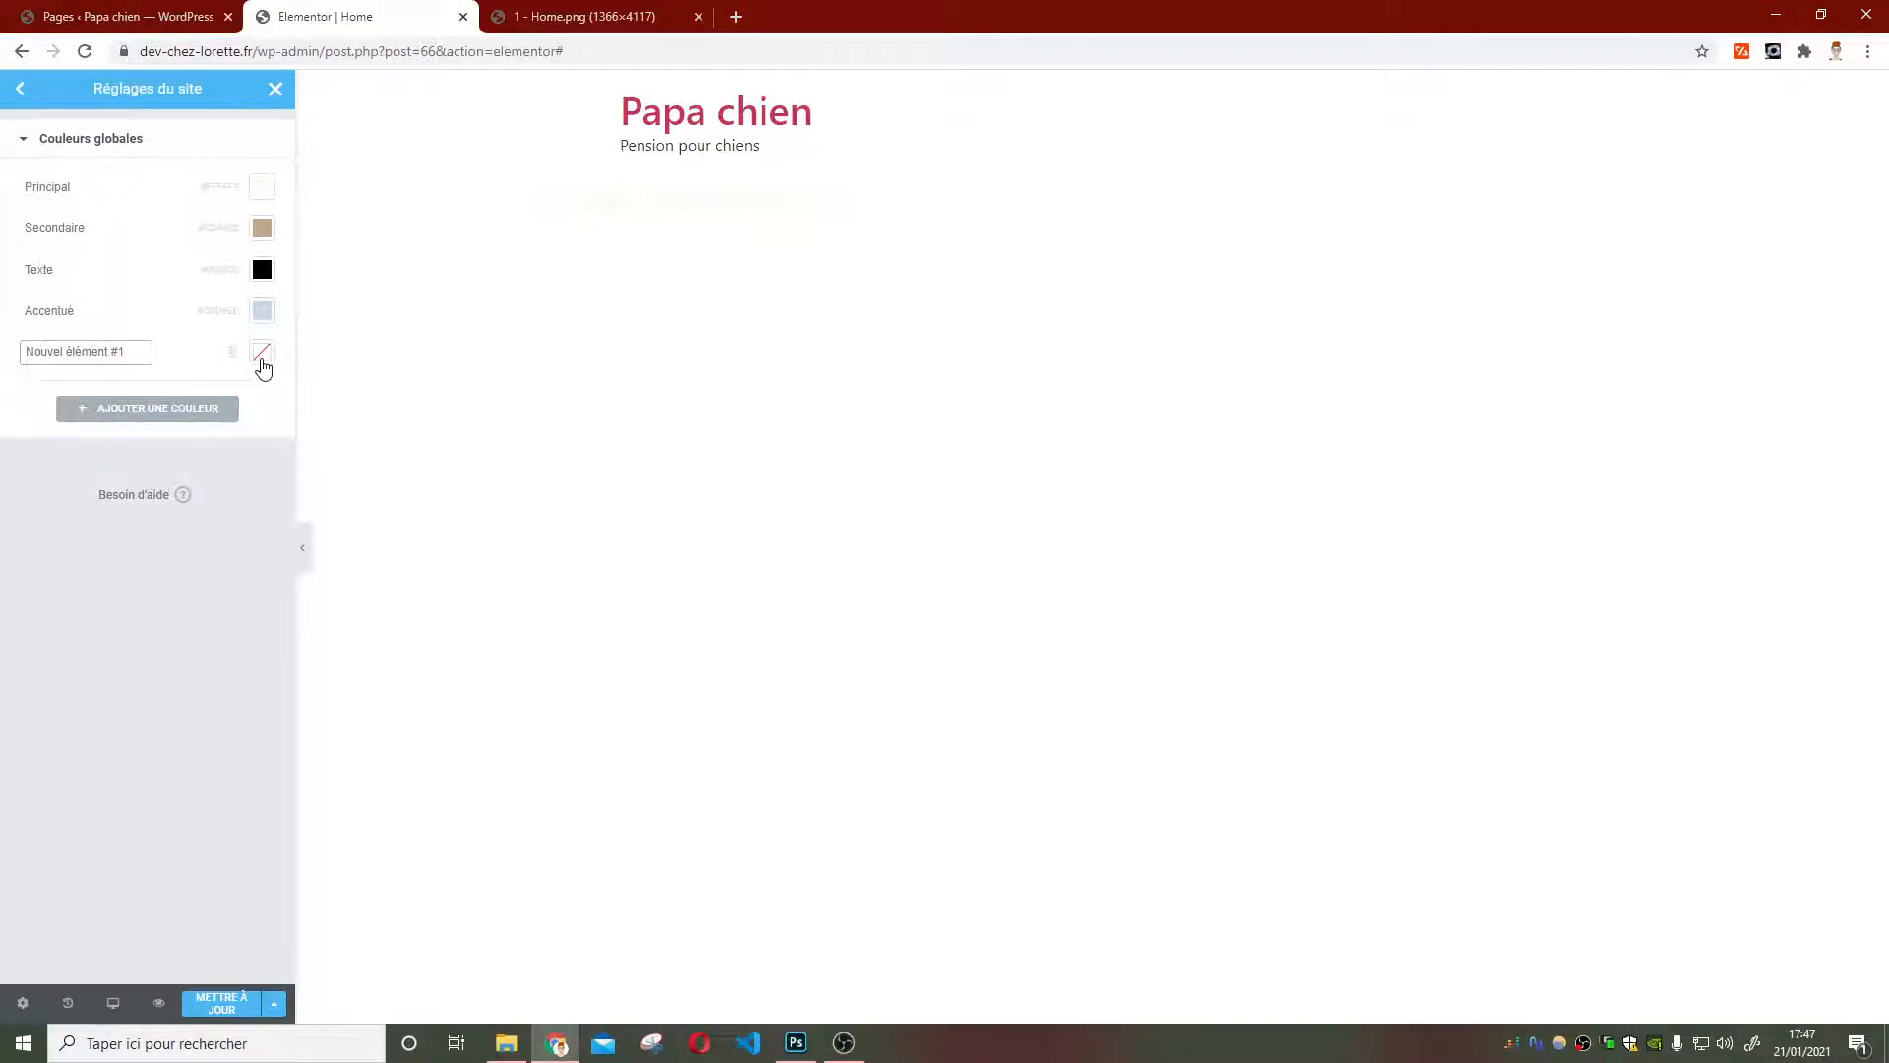
{"action": "left_click", "coordinate": [262, 356]}
{"action": "left_click", "coordinate": [161, 357]}
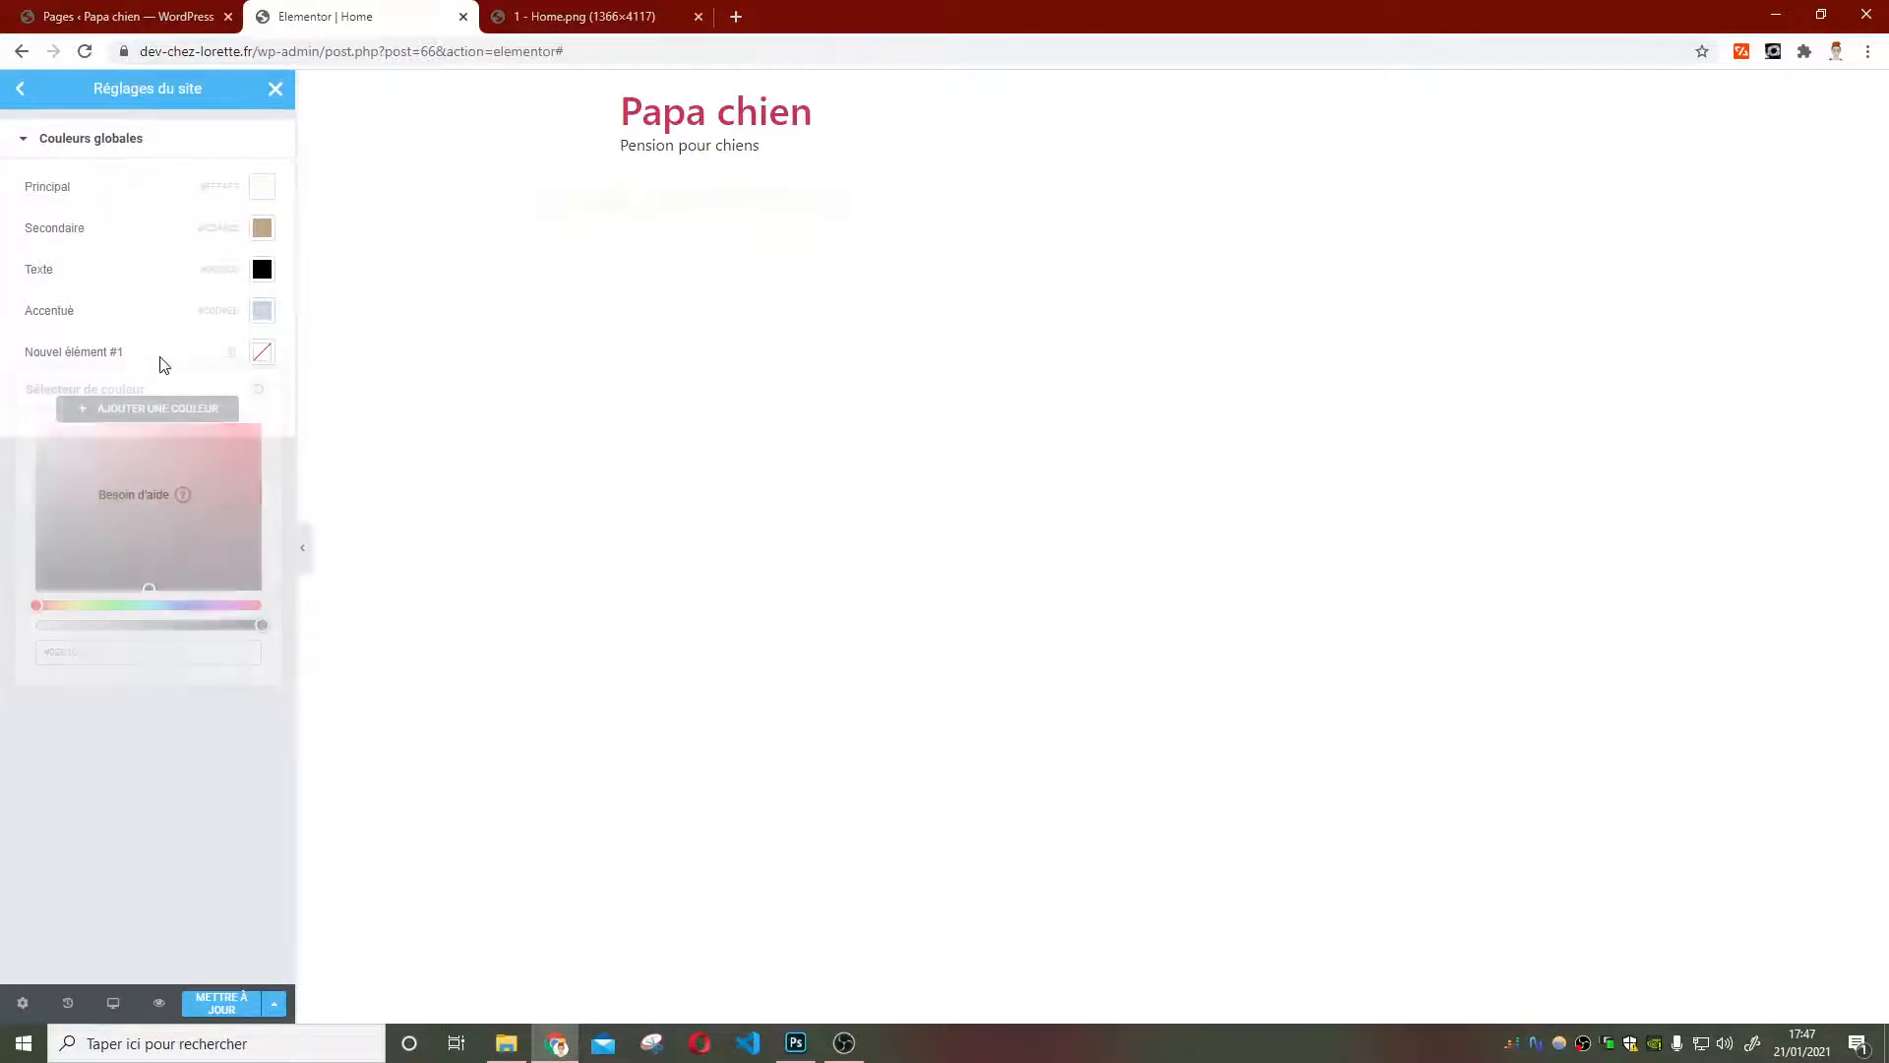
{"action": "left_click", "coordinate": [263, 355]}
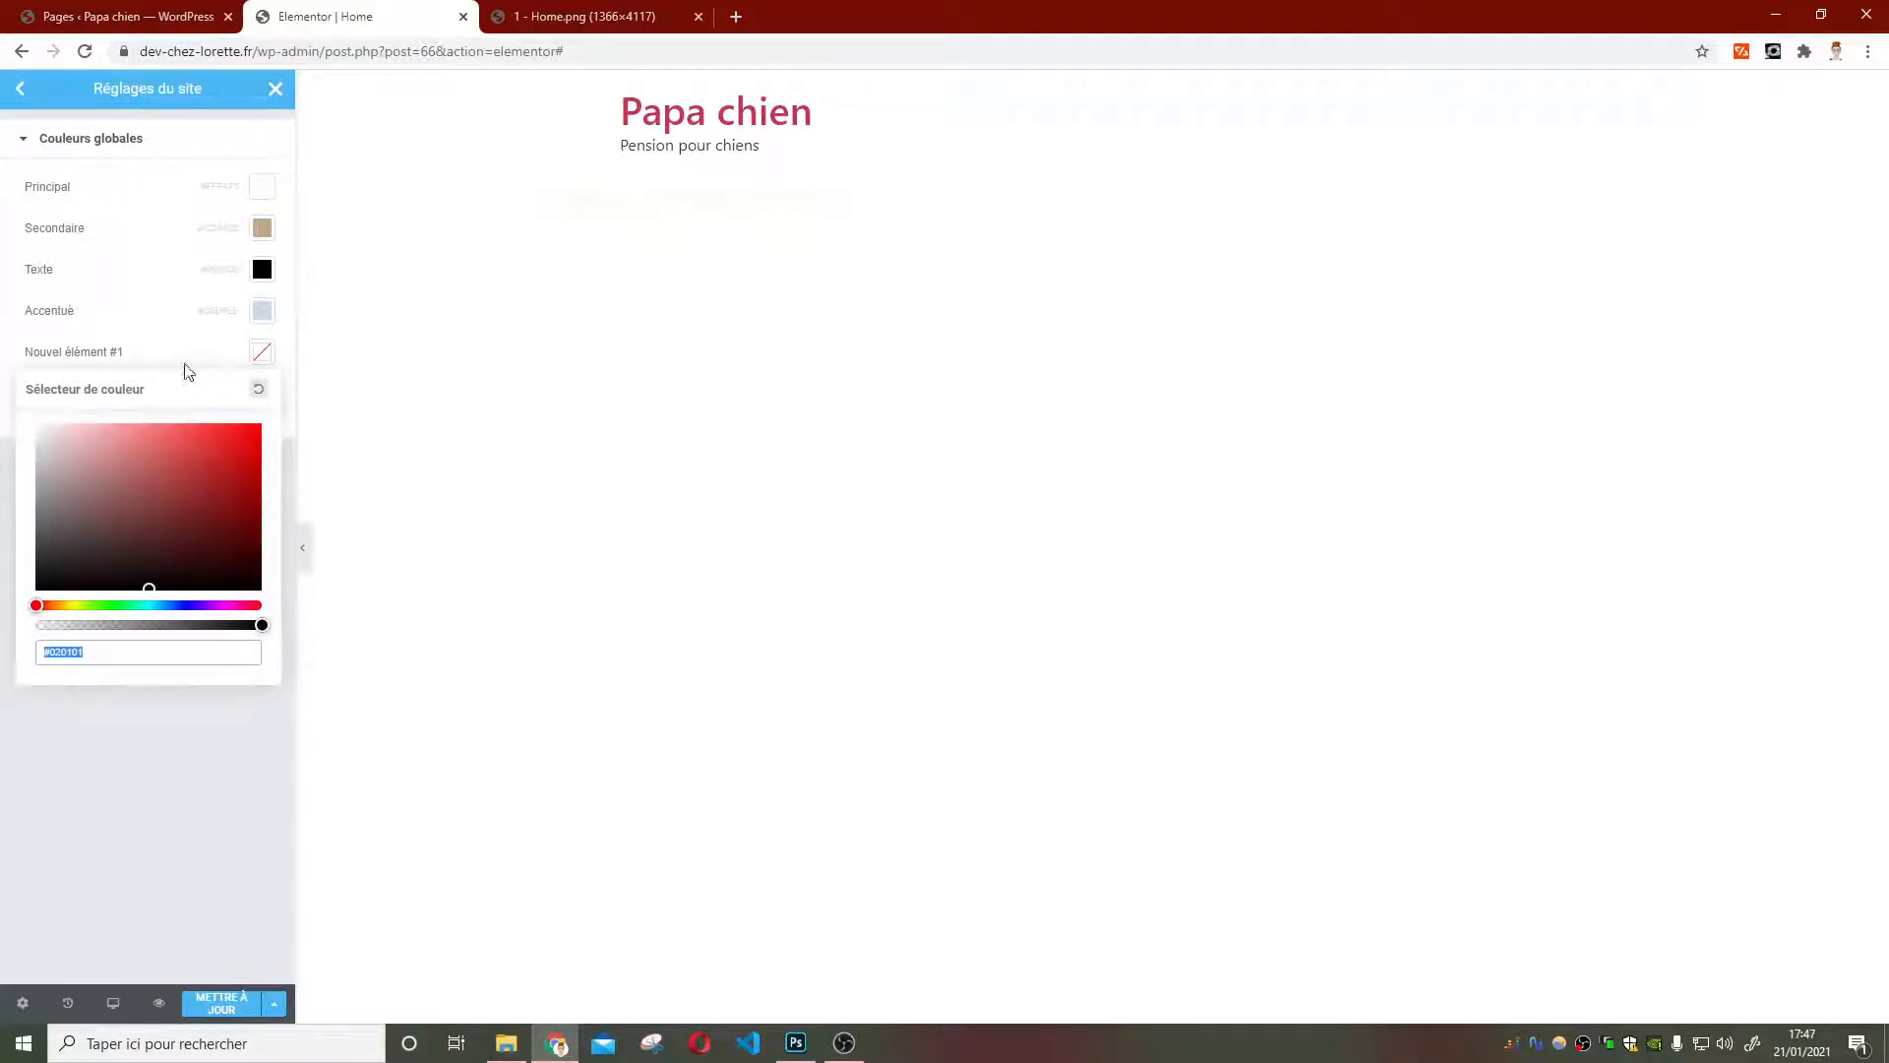
{"action": "left_click_drag", "start_coordinate": [261, 625], "coordinate": [149, 622]}
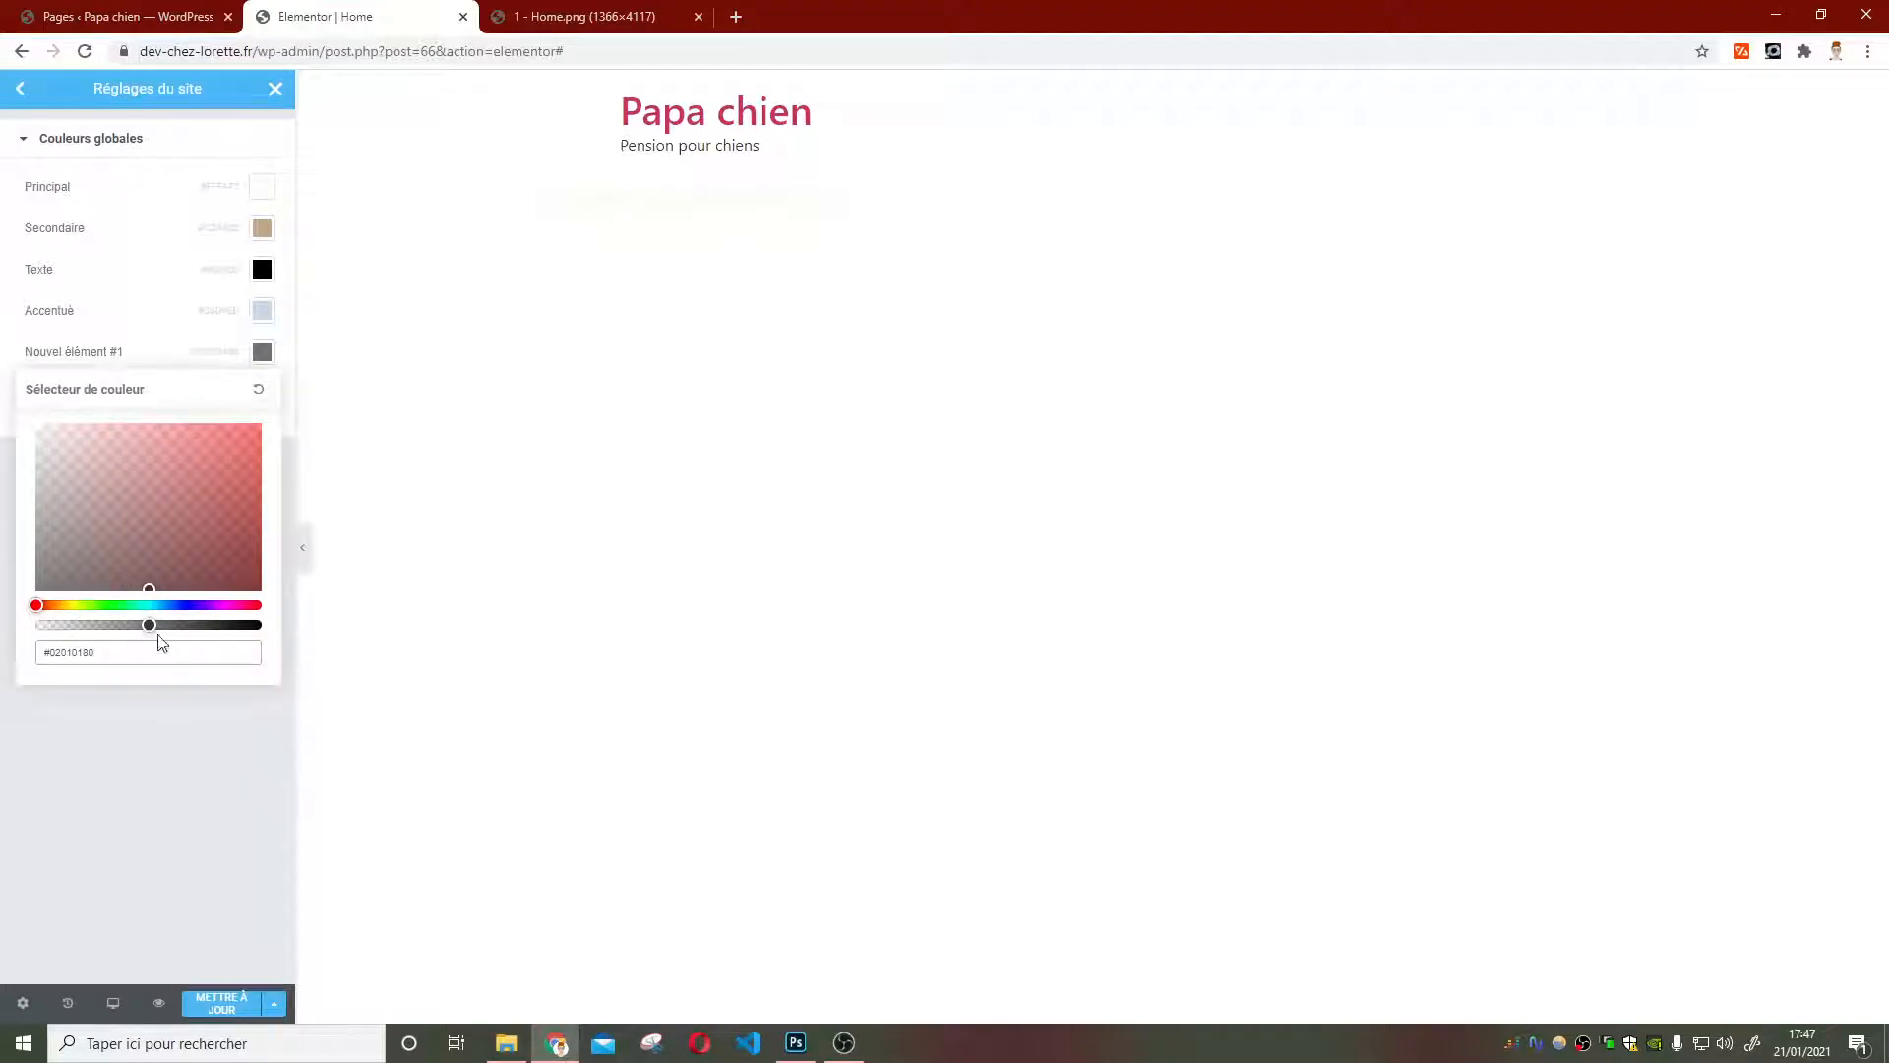
{"action": "left_click", "coordinate": [131, 740]}
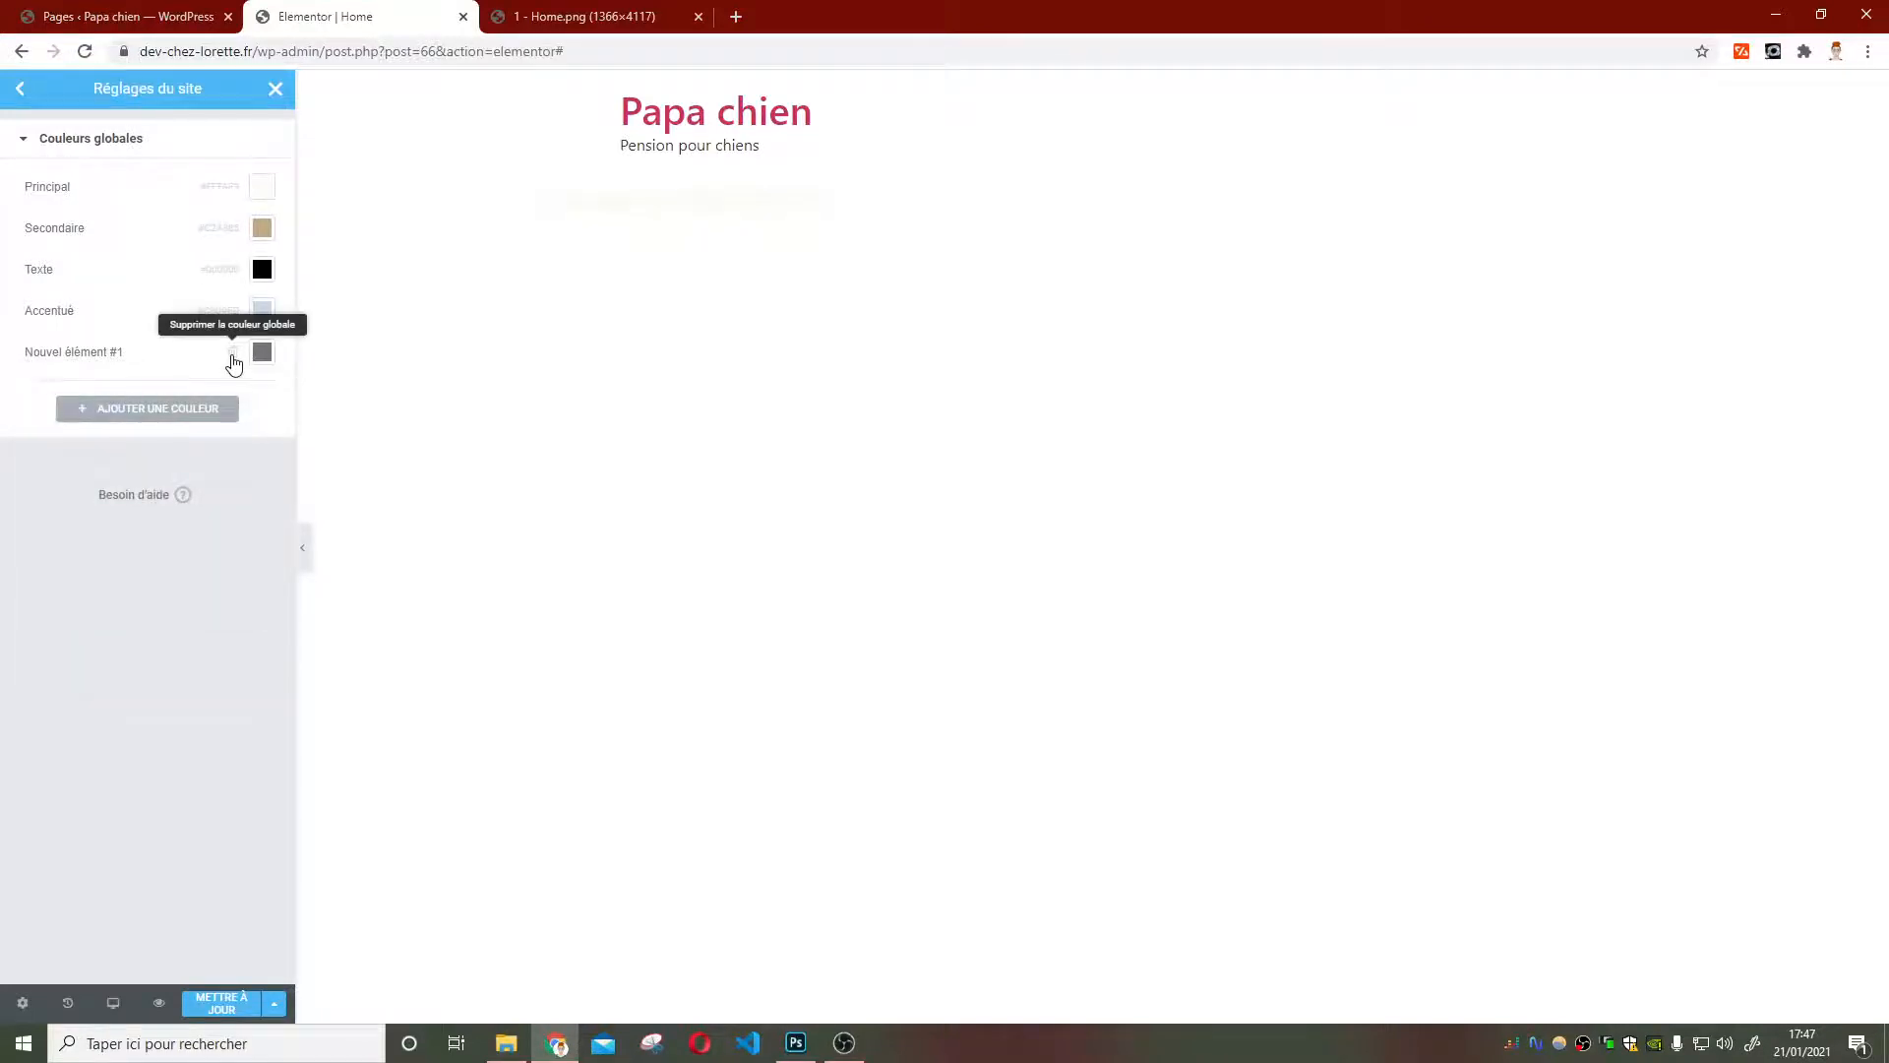
{"action": "left_click", "coordinate": [233, 354]}
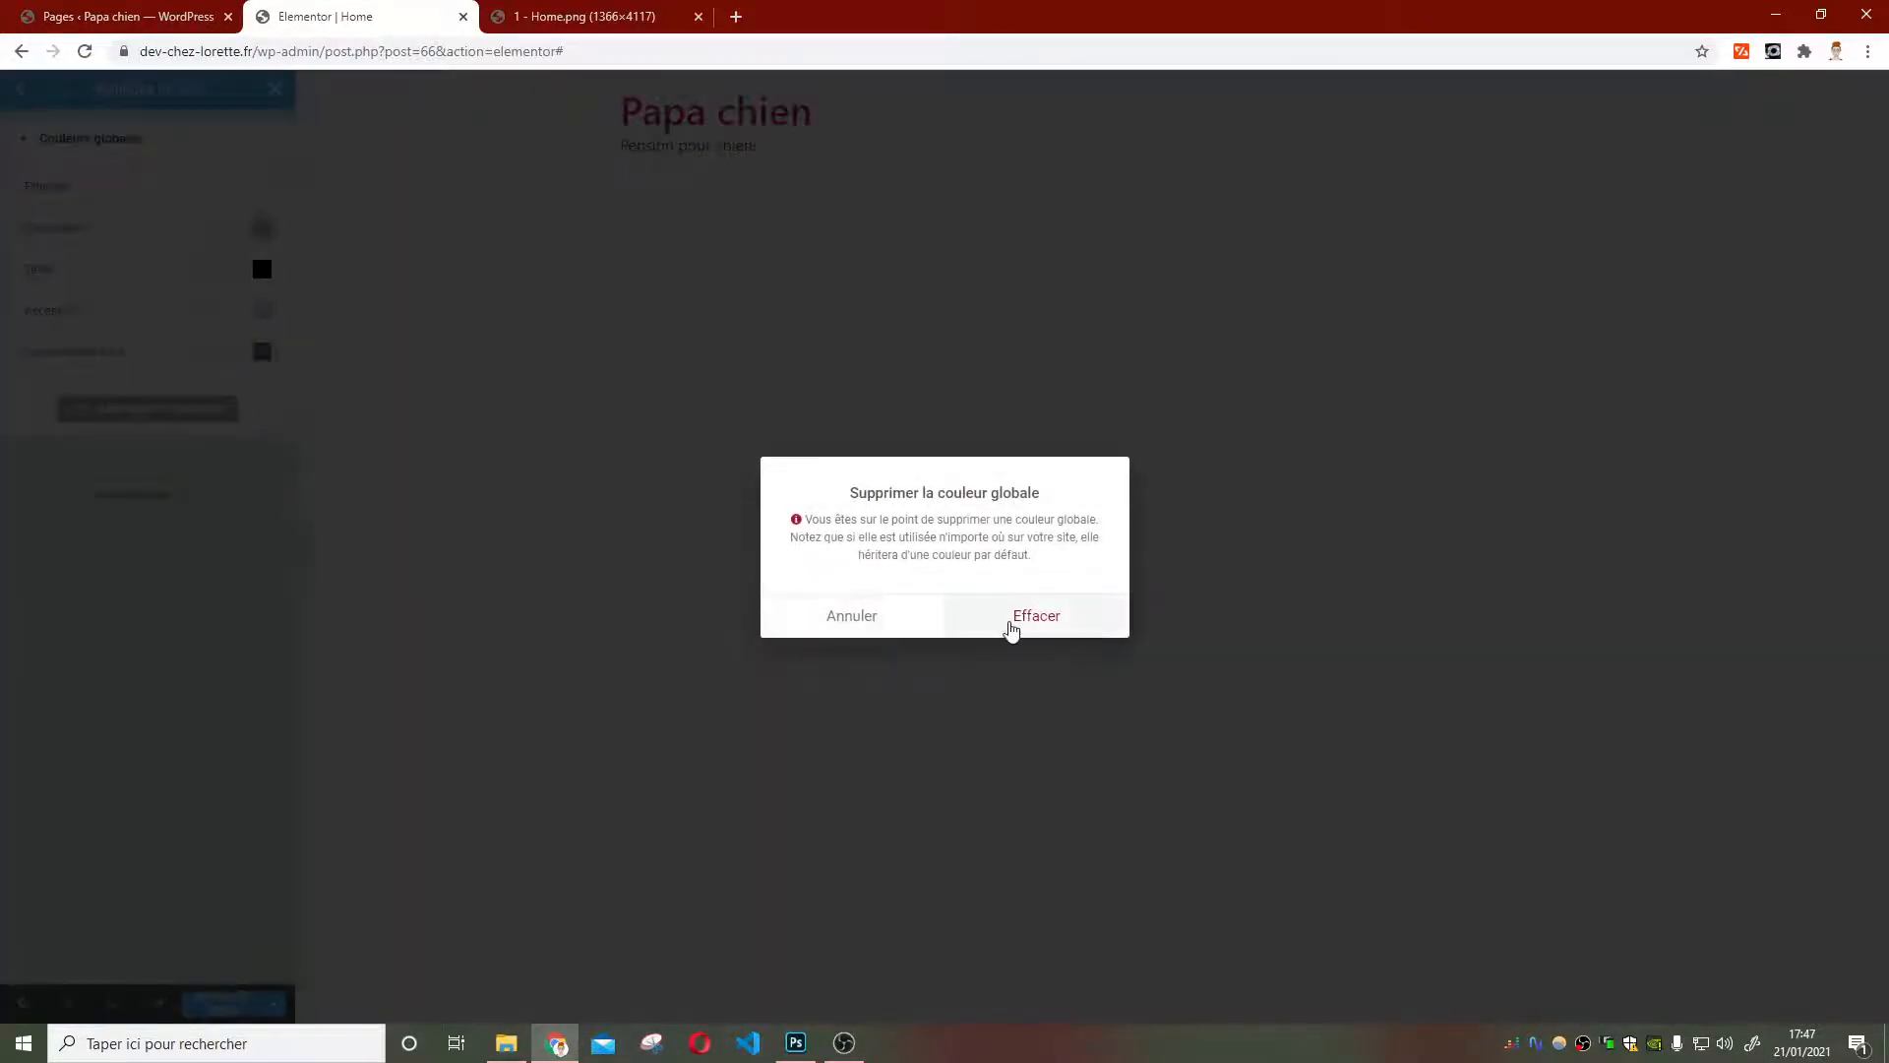
{"action": "left_click", "coordinate": [1012, 630]}
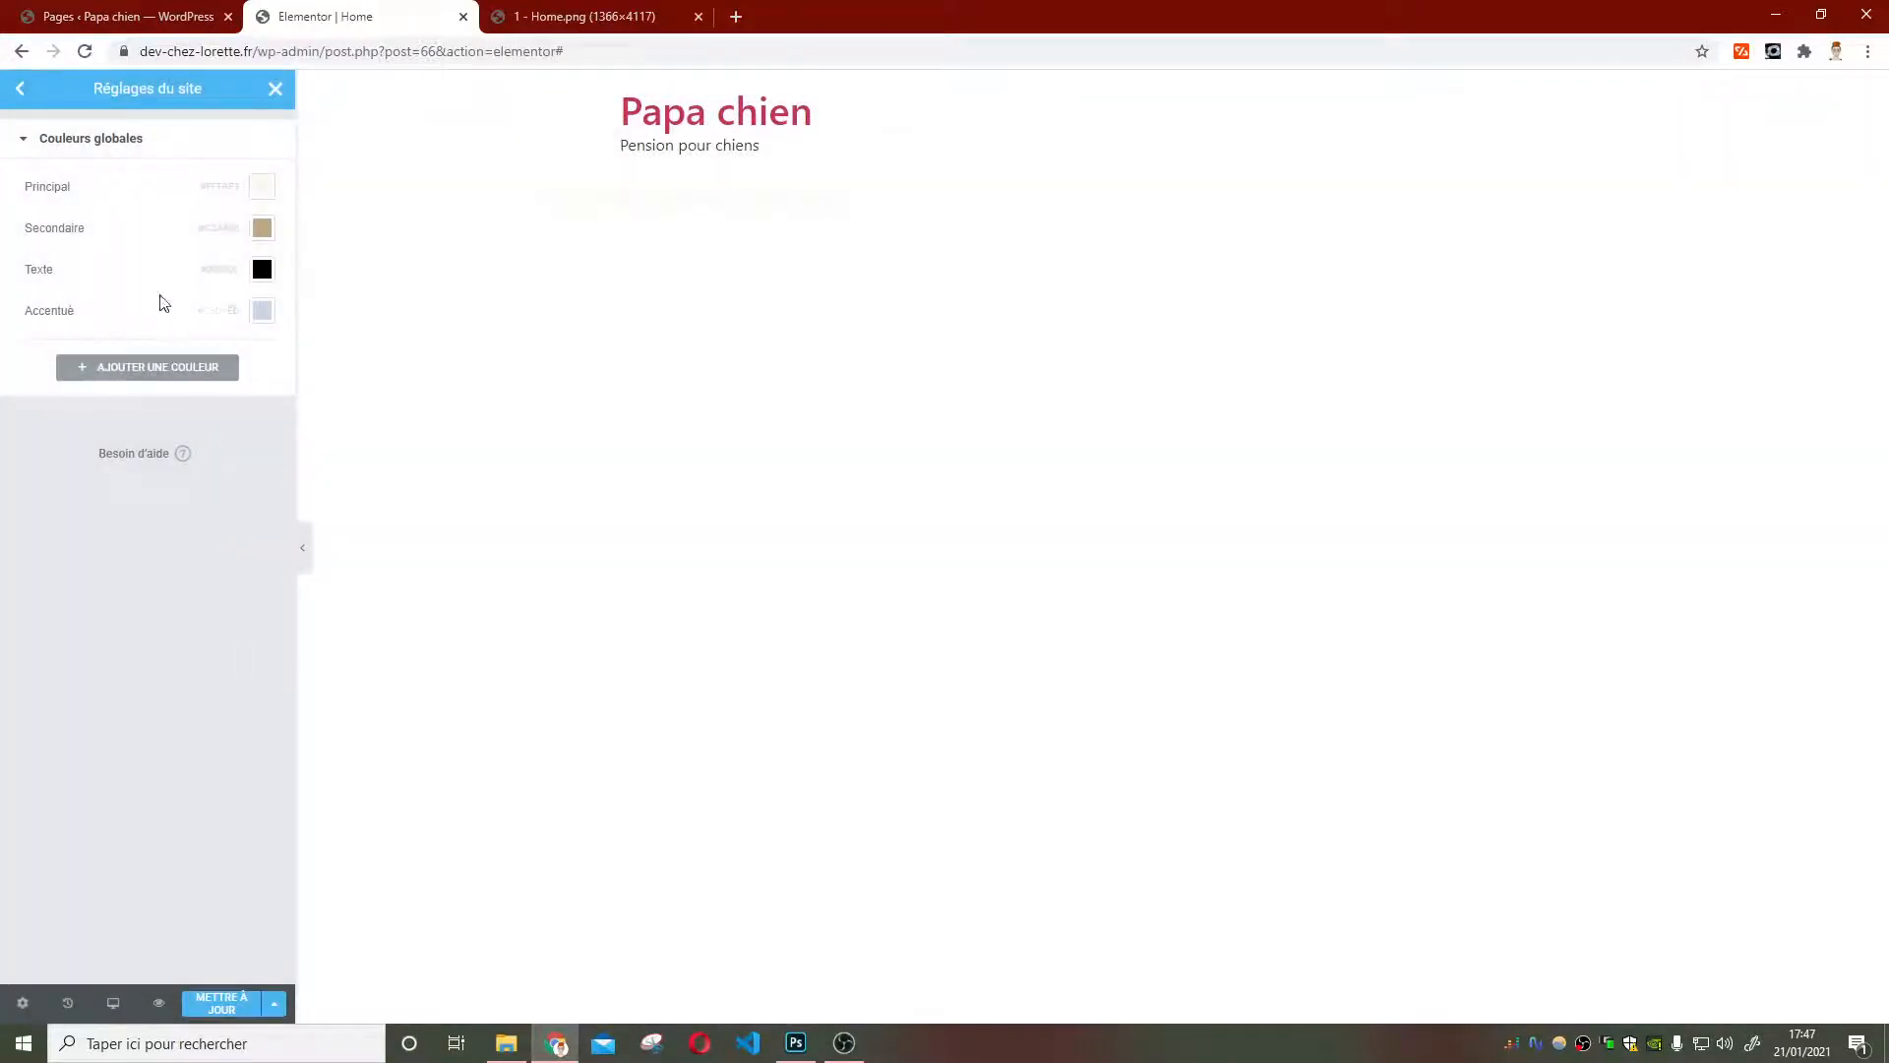
Save the updated global colours in the site settings
{"action": "left_click", "coordinate": [242, 997]}
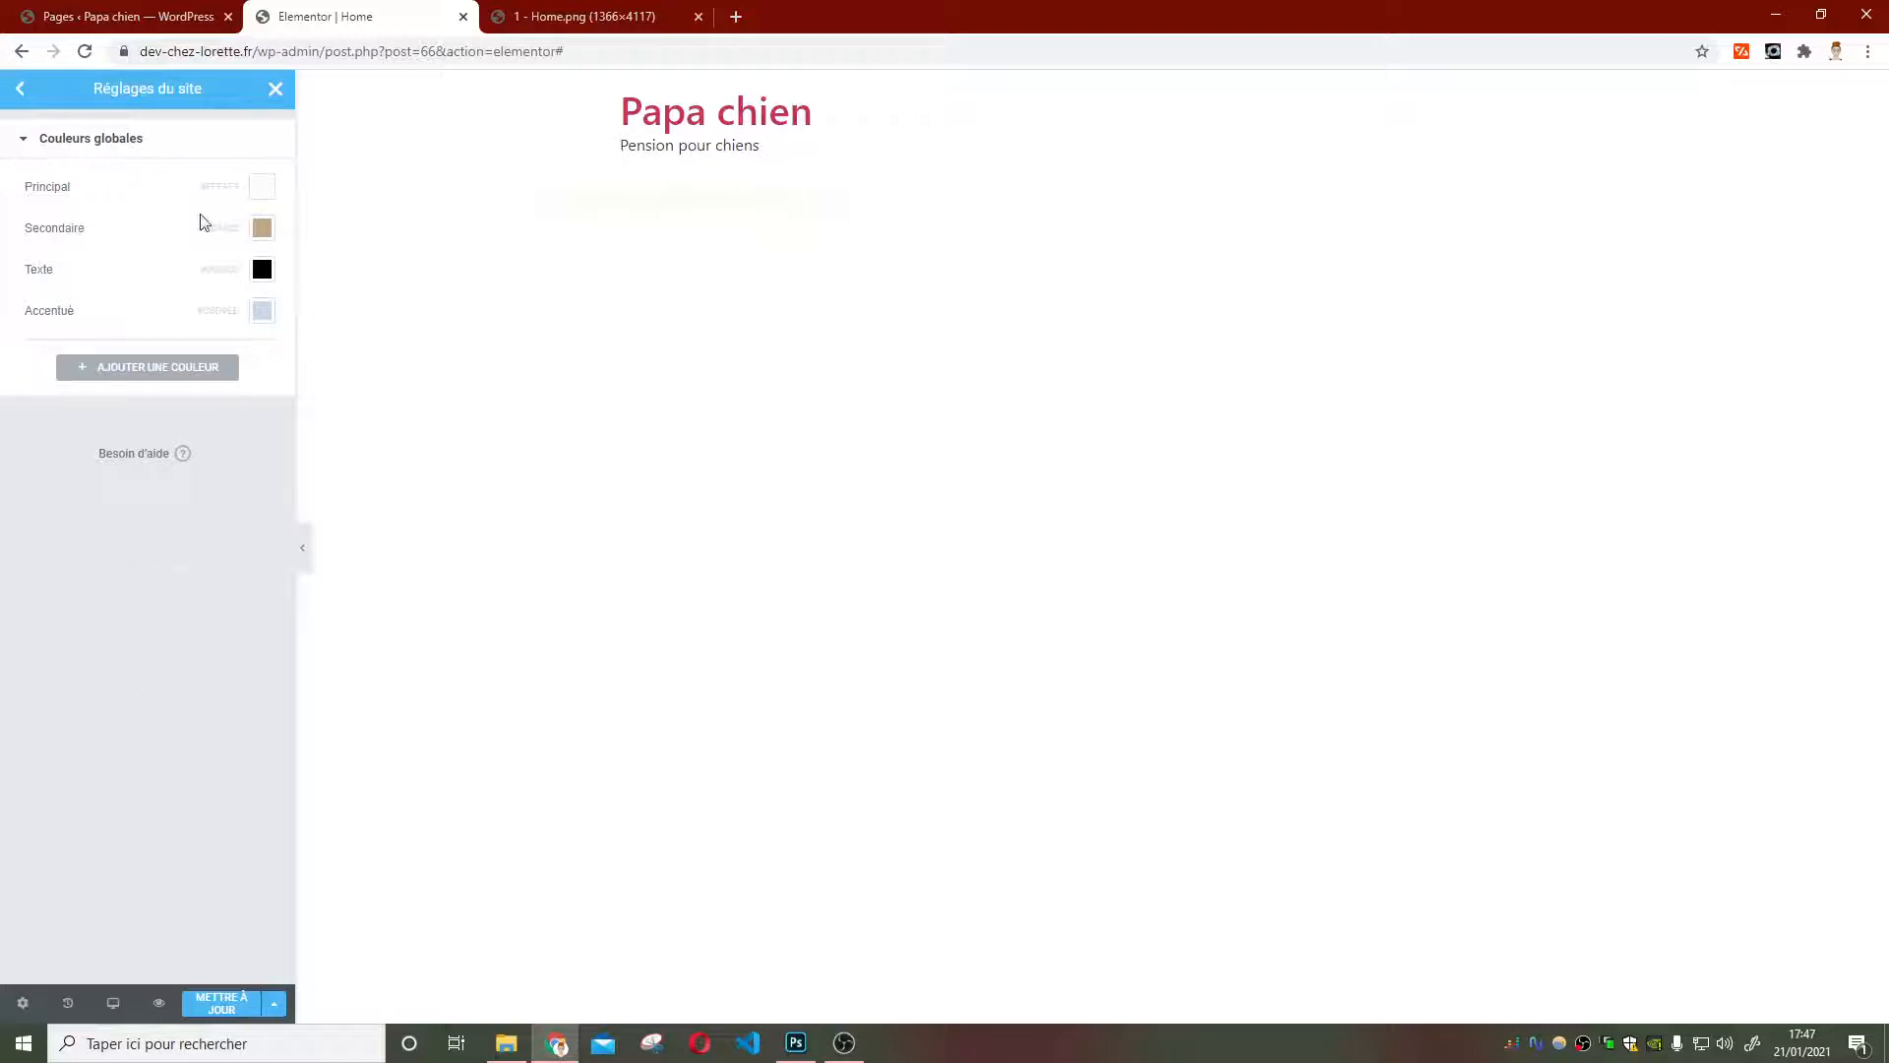
{"action": "left_click", "coordinate": [197, 1013]}
{"action": "left_click", "coordinate": [241, 1012]}
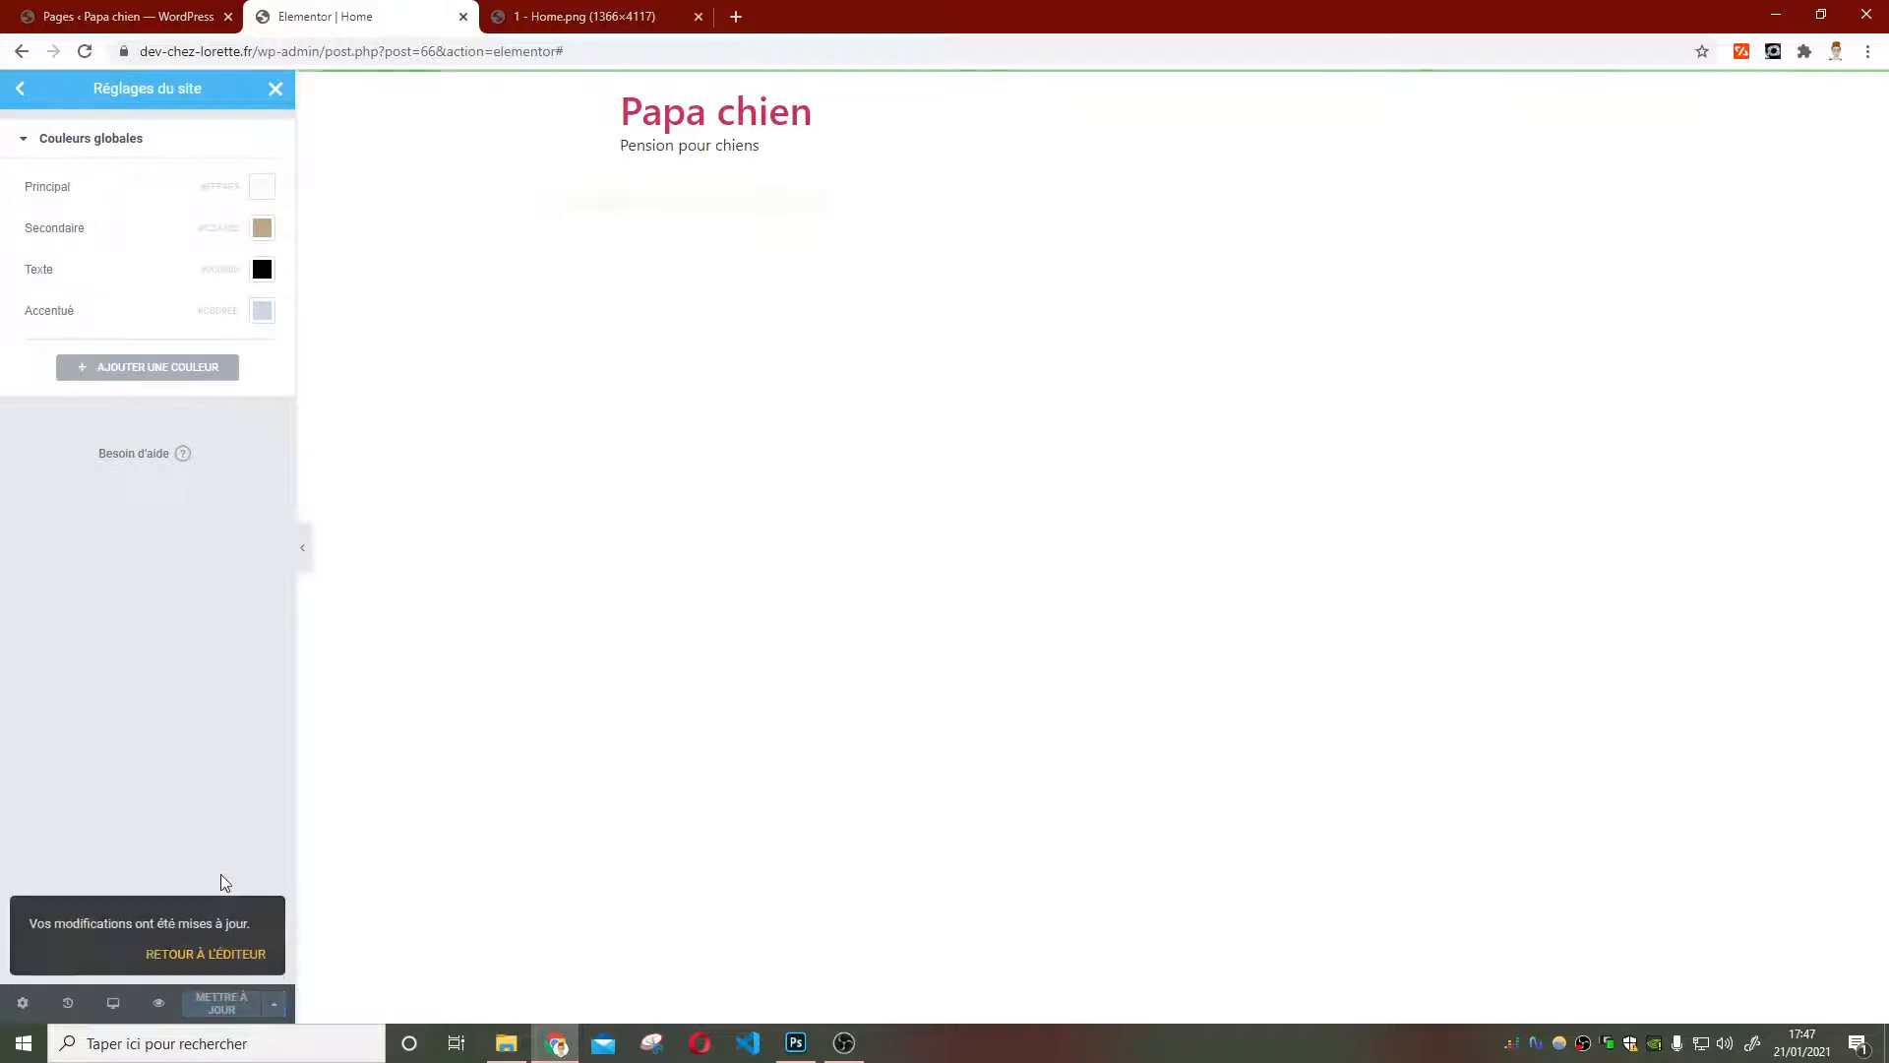
Look at the global fonts settings and close the site settings to return to the page editor
{"action": "left_click", "coordinate": [22, 92]}
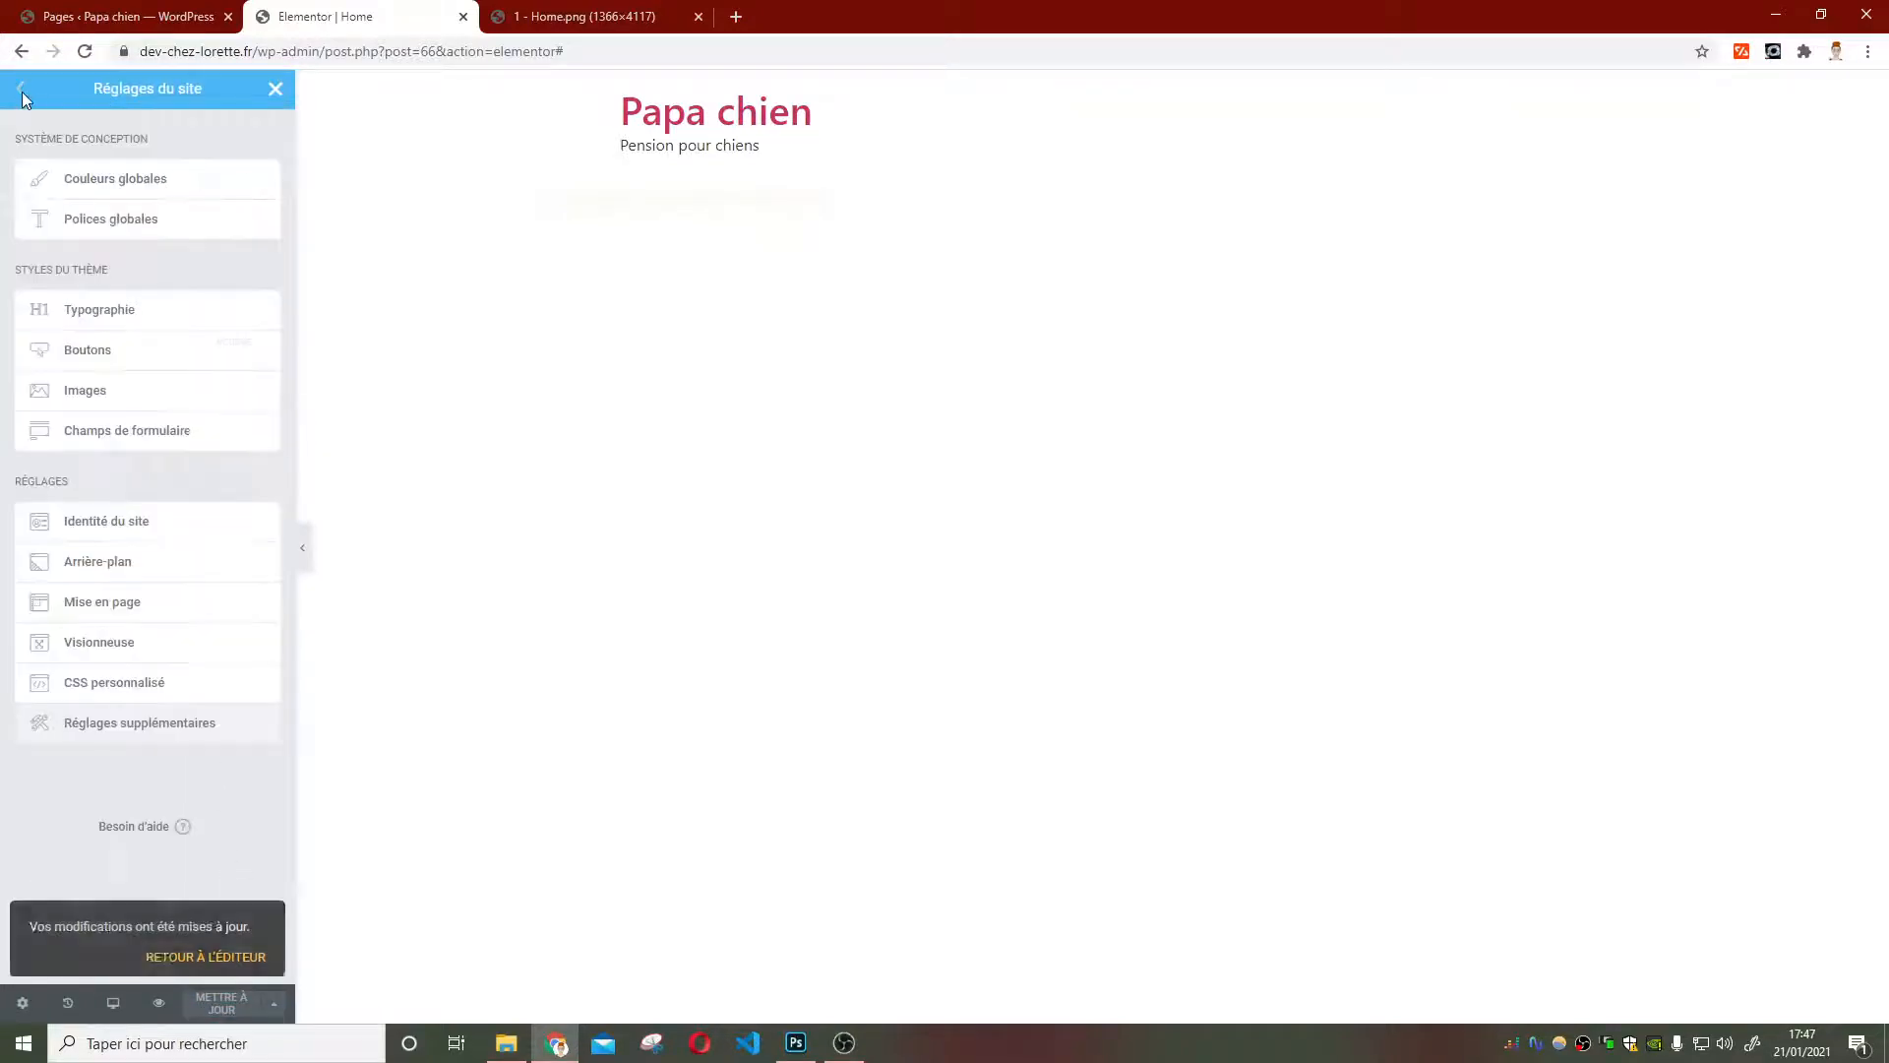
{"action": "left_click", "coordinate": [123, 226]}
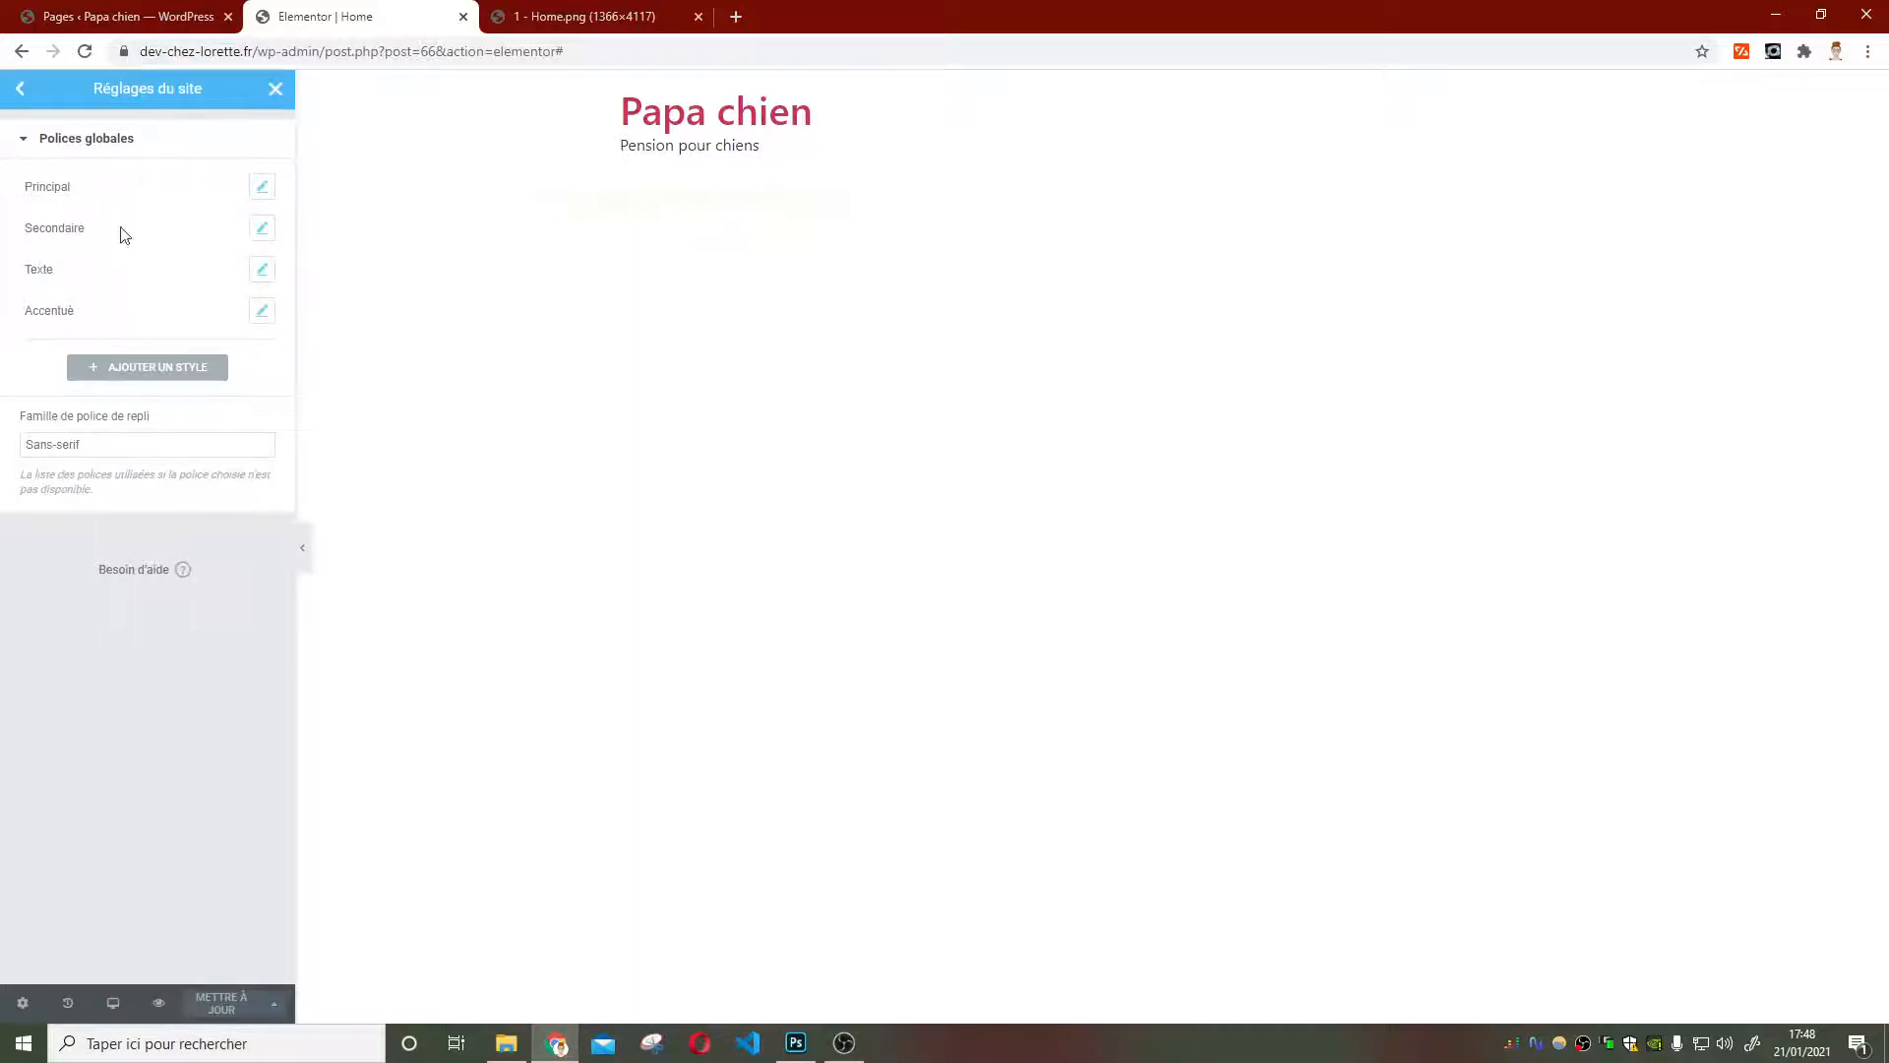
{"action": "left_click", "coordinate": [275, 90]}
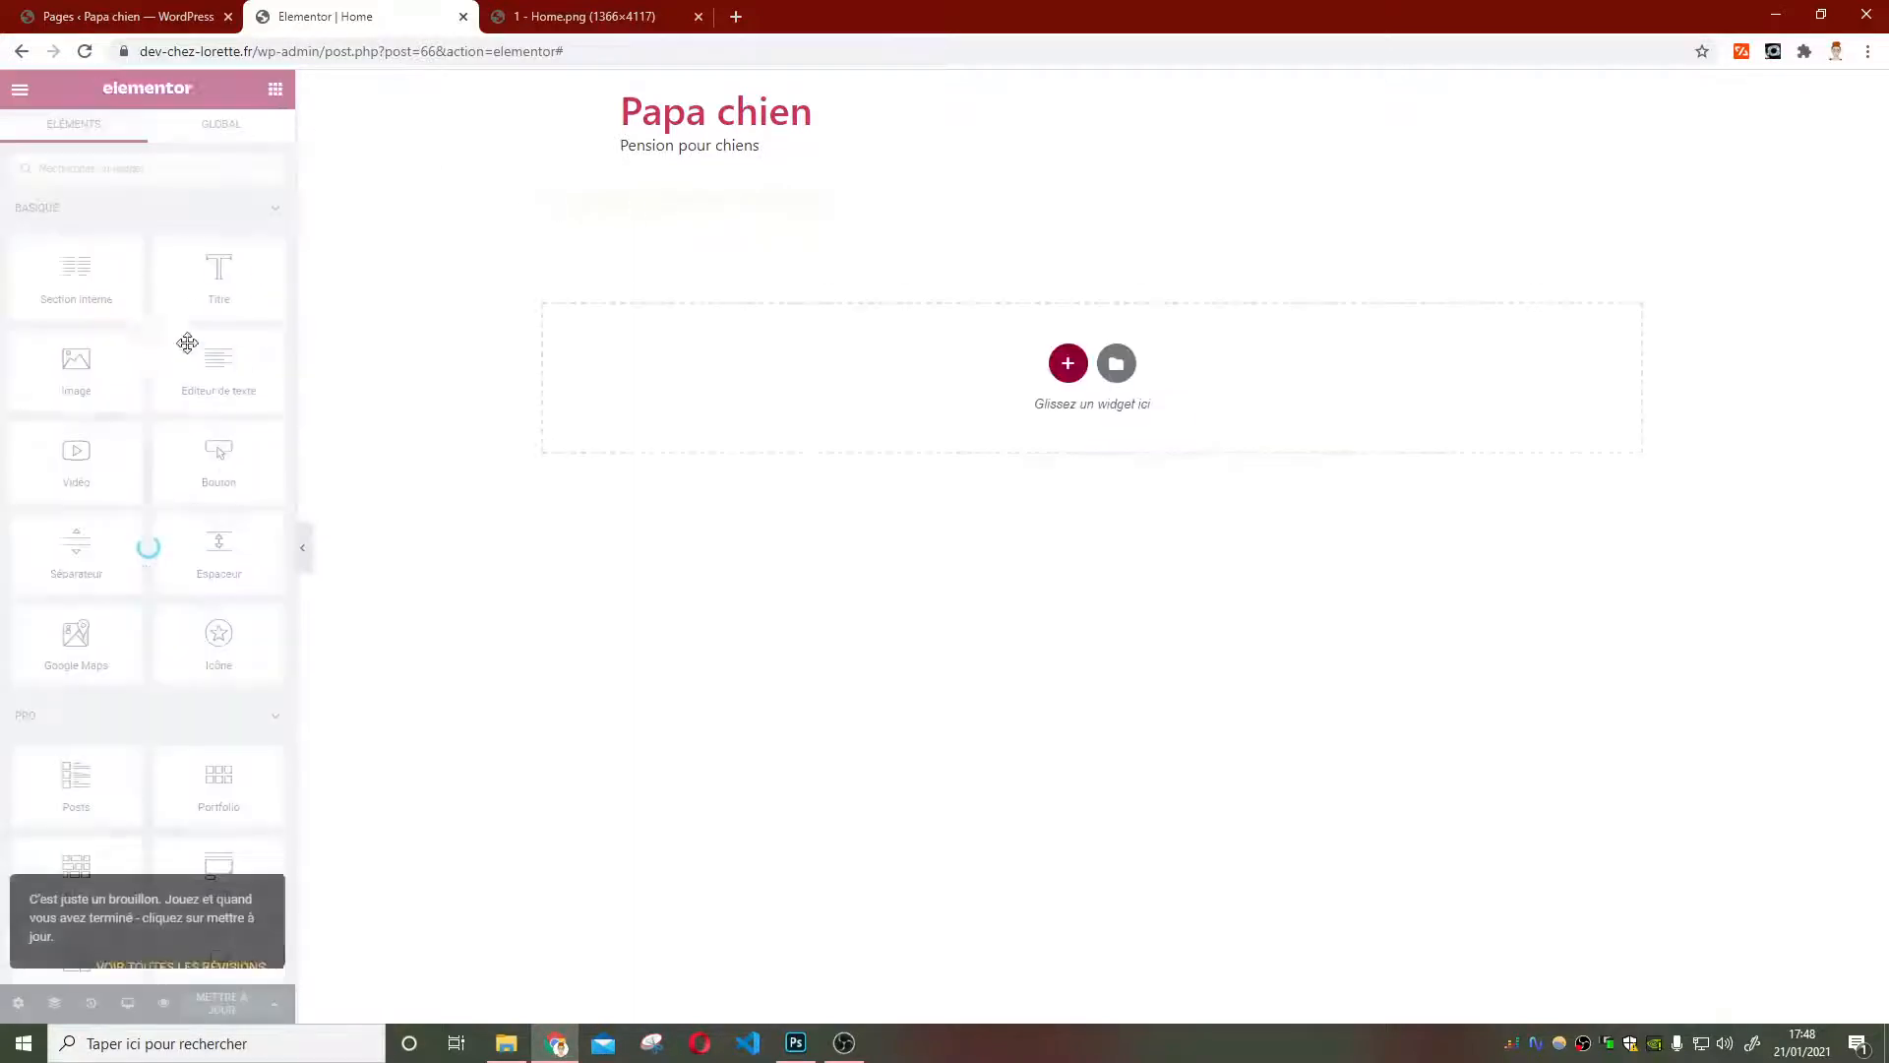
Set the HTML tag of the existing title widget on the page to H1
{"action": "left_click", "coordinate": [691, 202]}
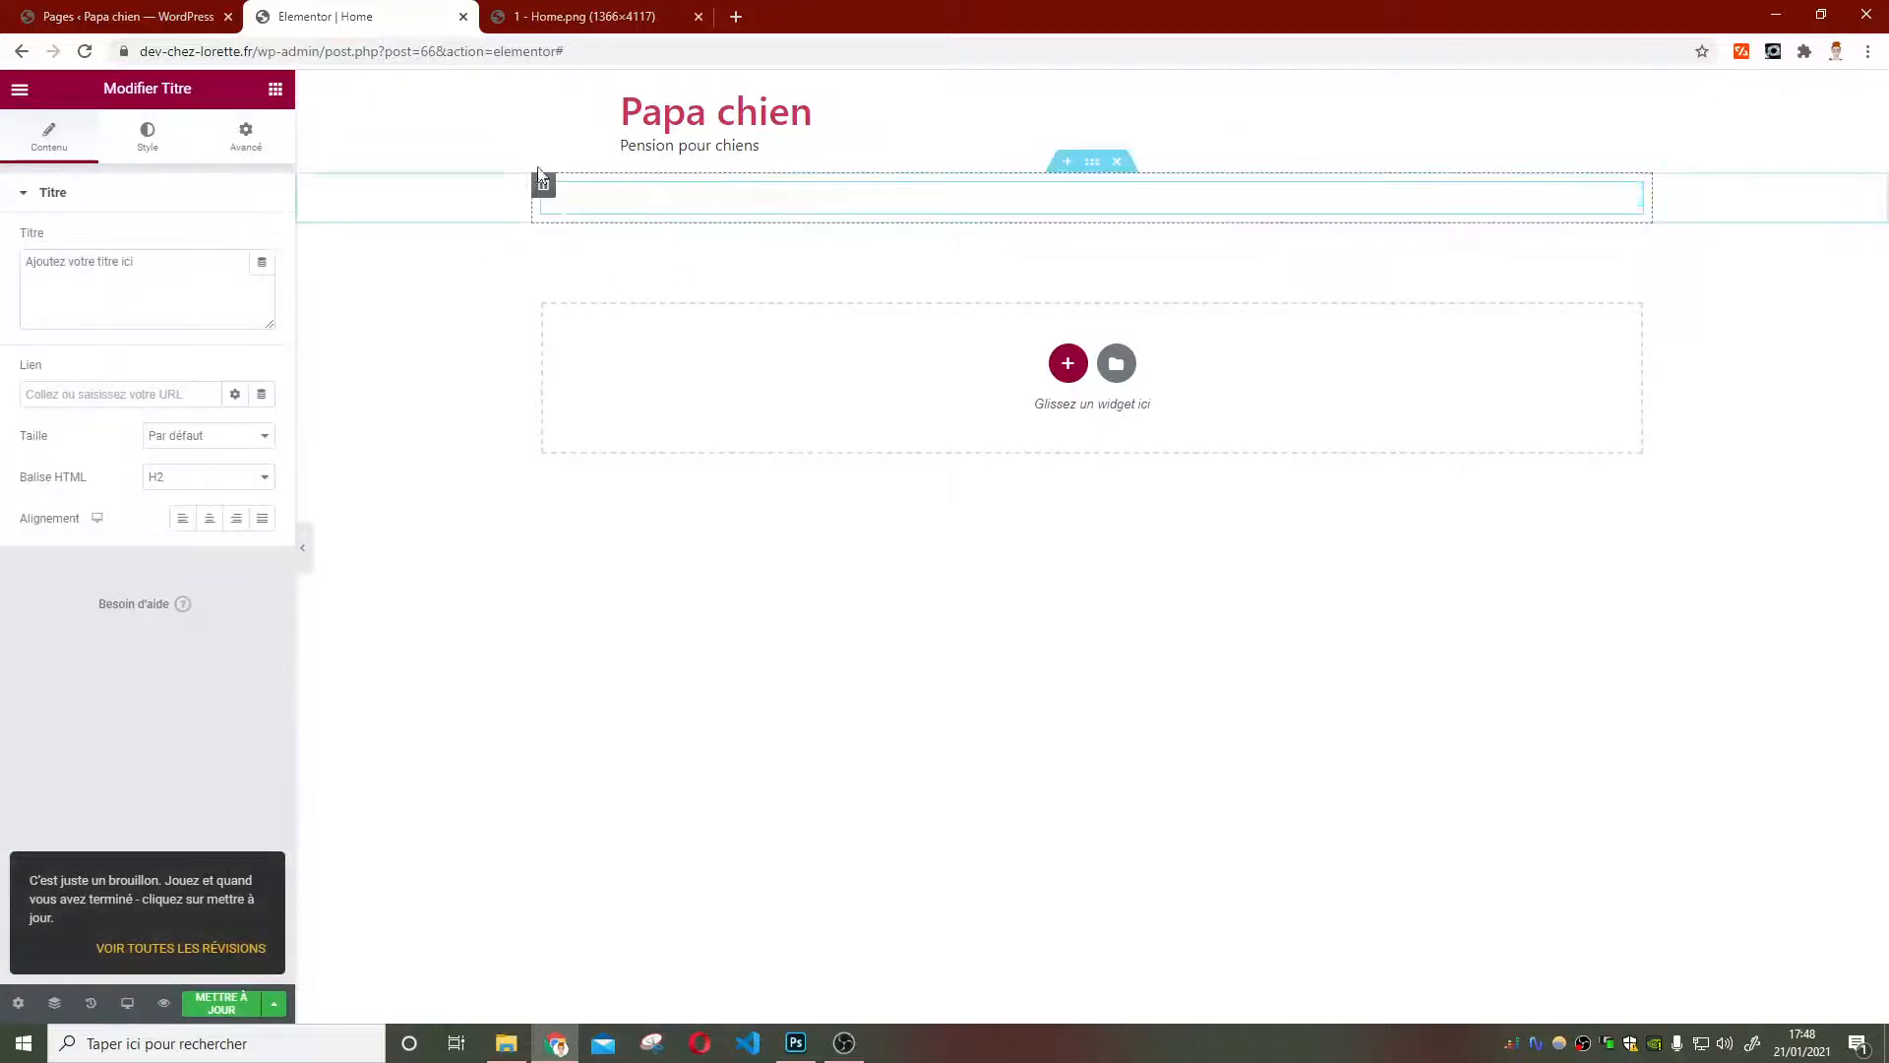
{"action": "left_click", "coordinate": [158, 478]}
{"action": "left_click", "coordinate": [162, 474]}
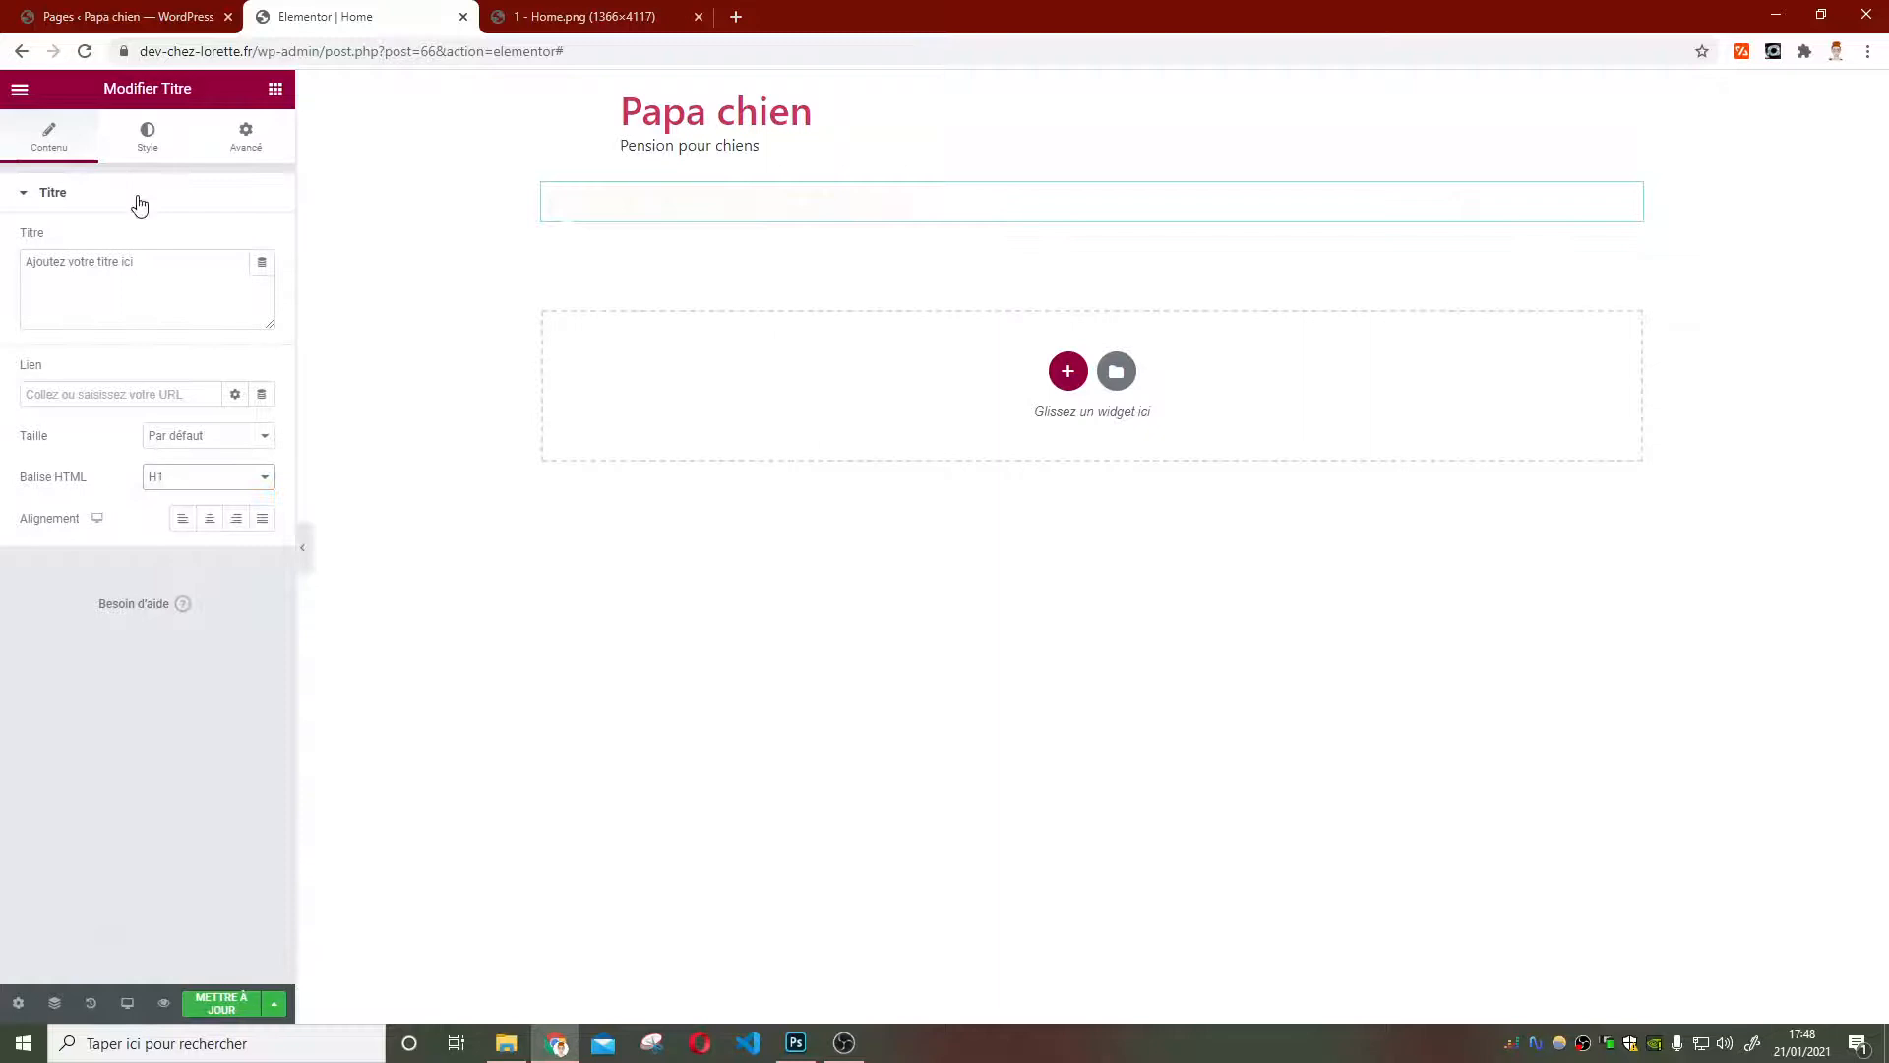
Set the H1 title's text colour to a custom brown, about #7E5E31
{"action": "left_click", "coordinate": [148, 133]}
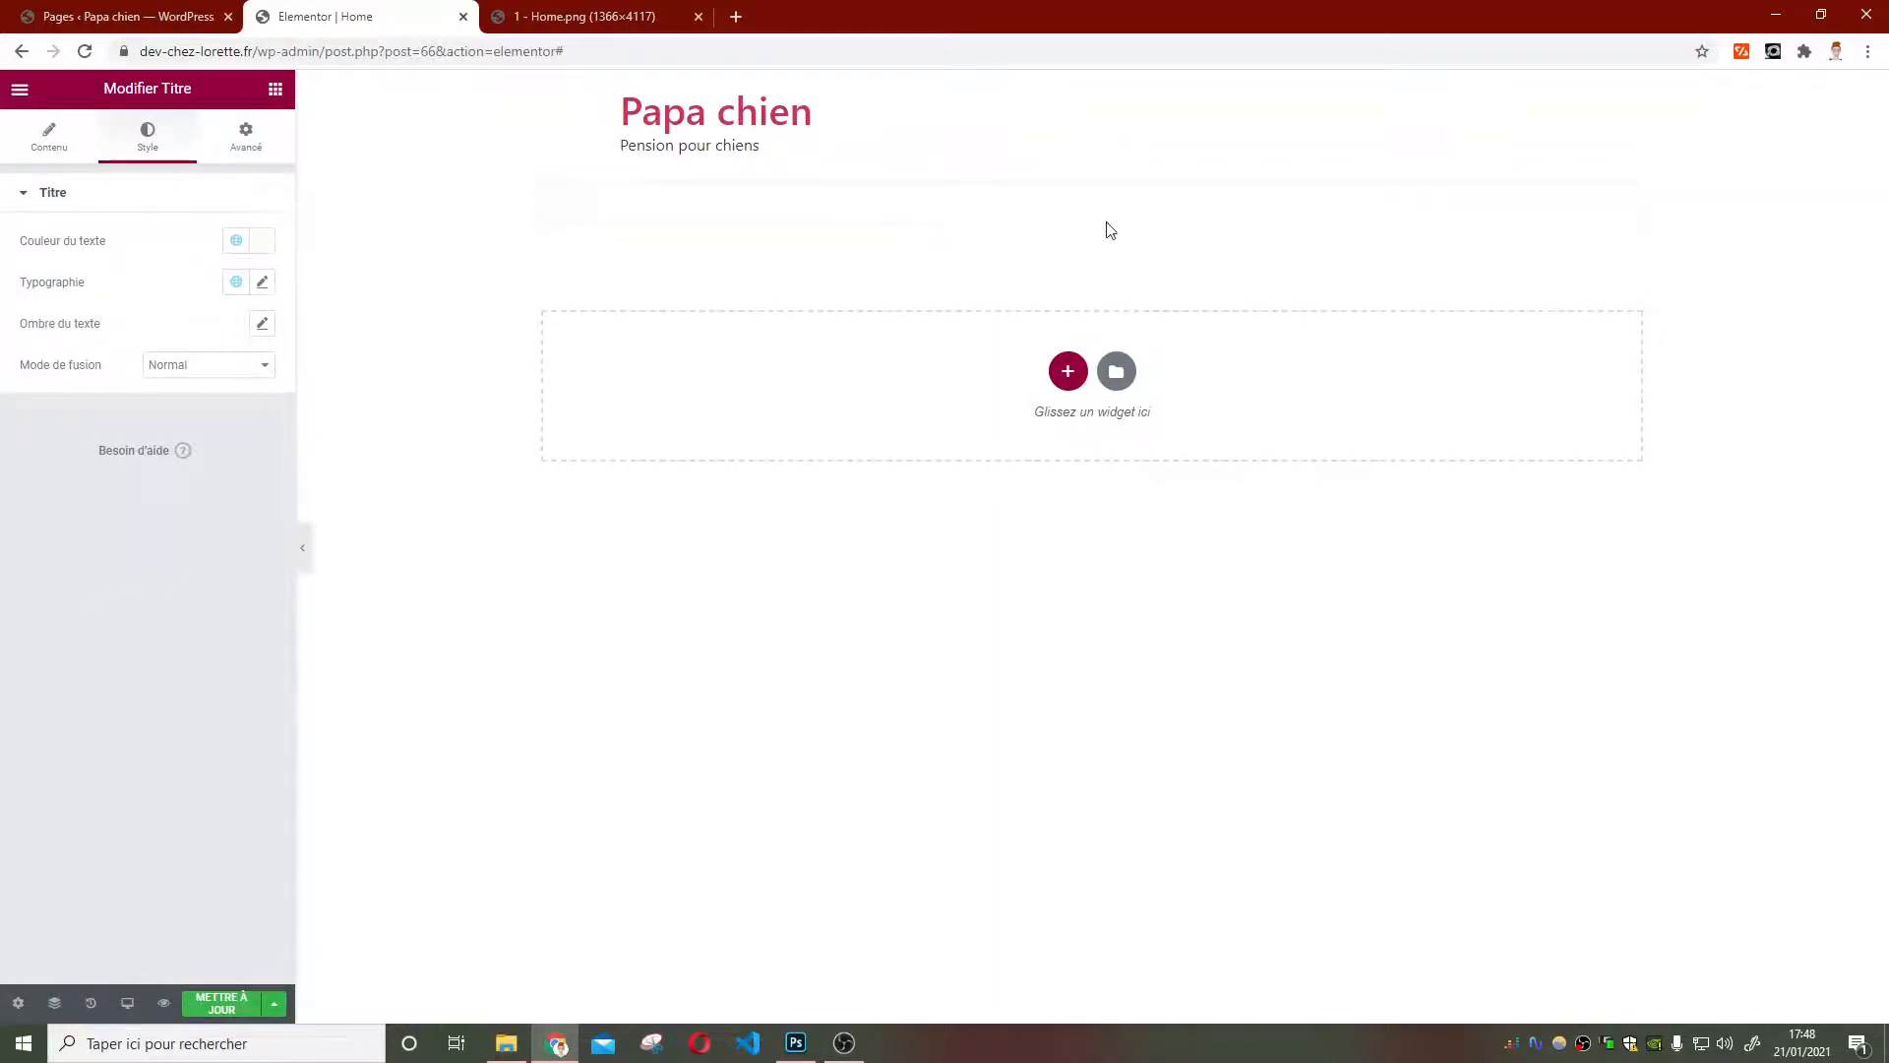
{"action": "left_click", "coordinate": [262, 240]}
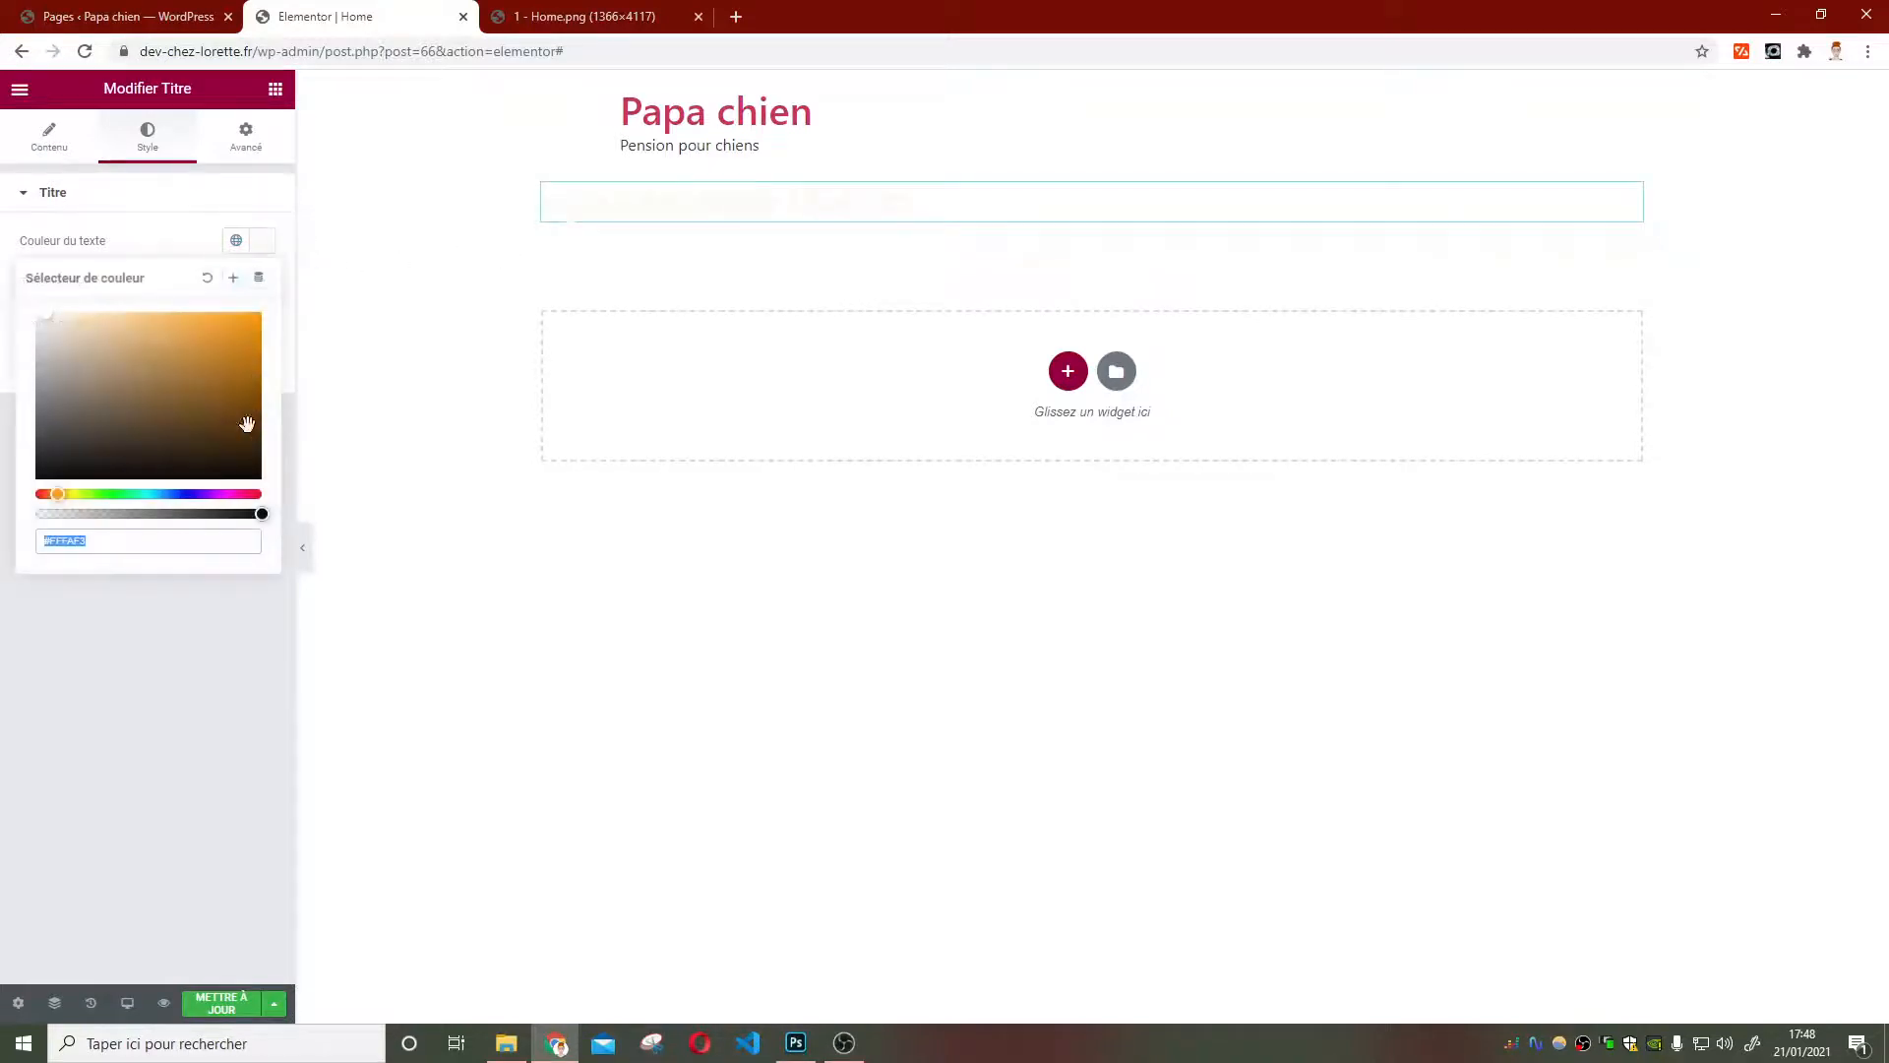
{"action": "left_click_drag", "start_coordinate": [109, 371], "coordinate": [174, 396]}
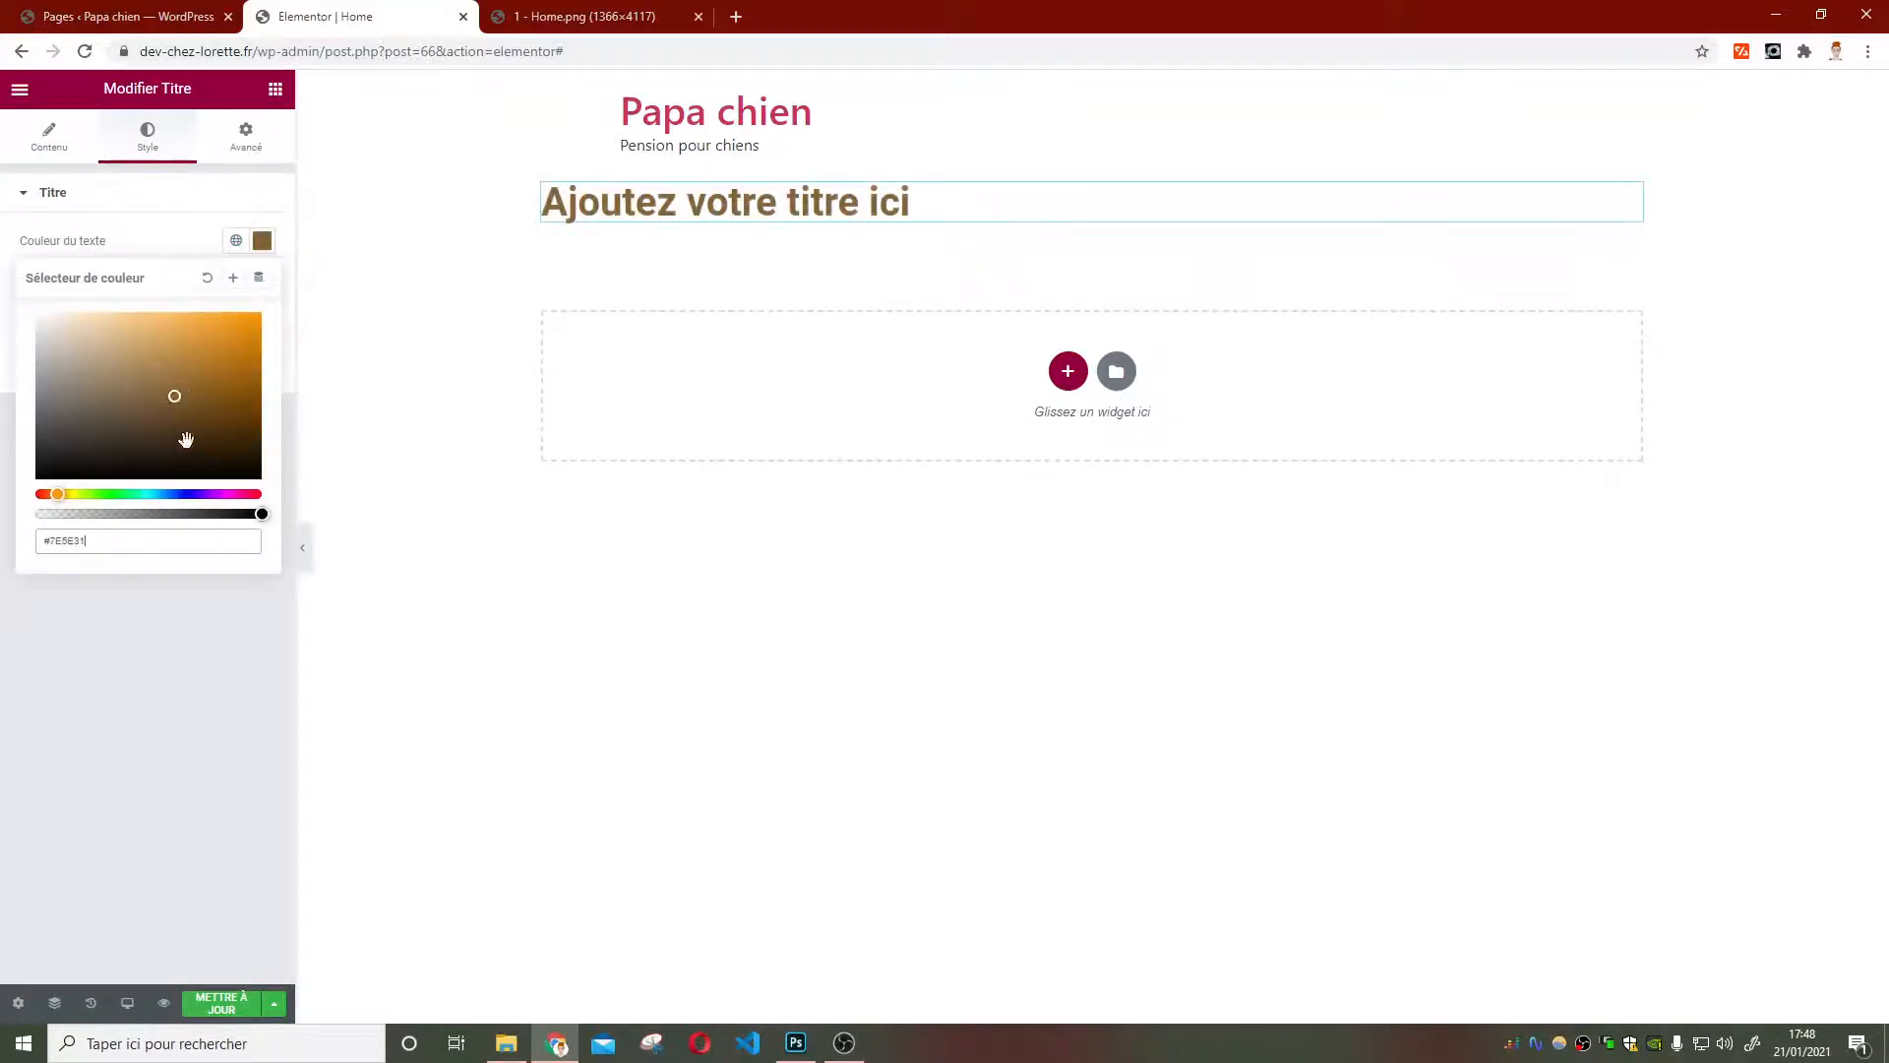
{"action": "left_click", "coordinate": [196, 245]}
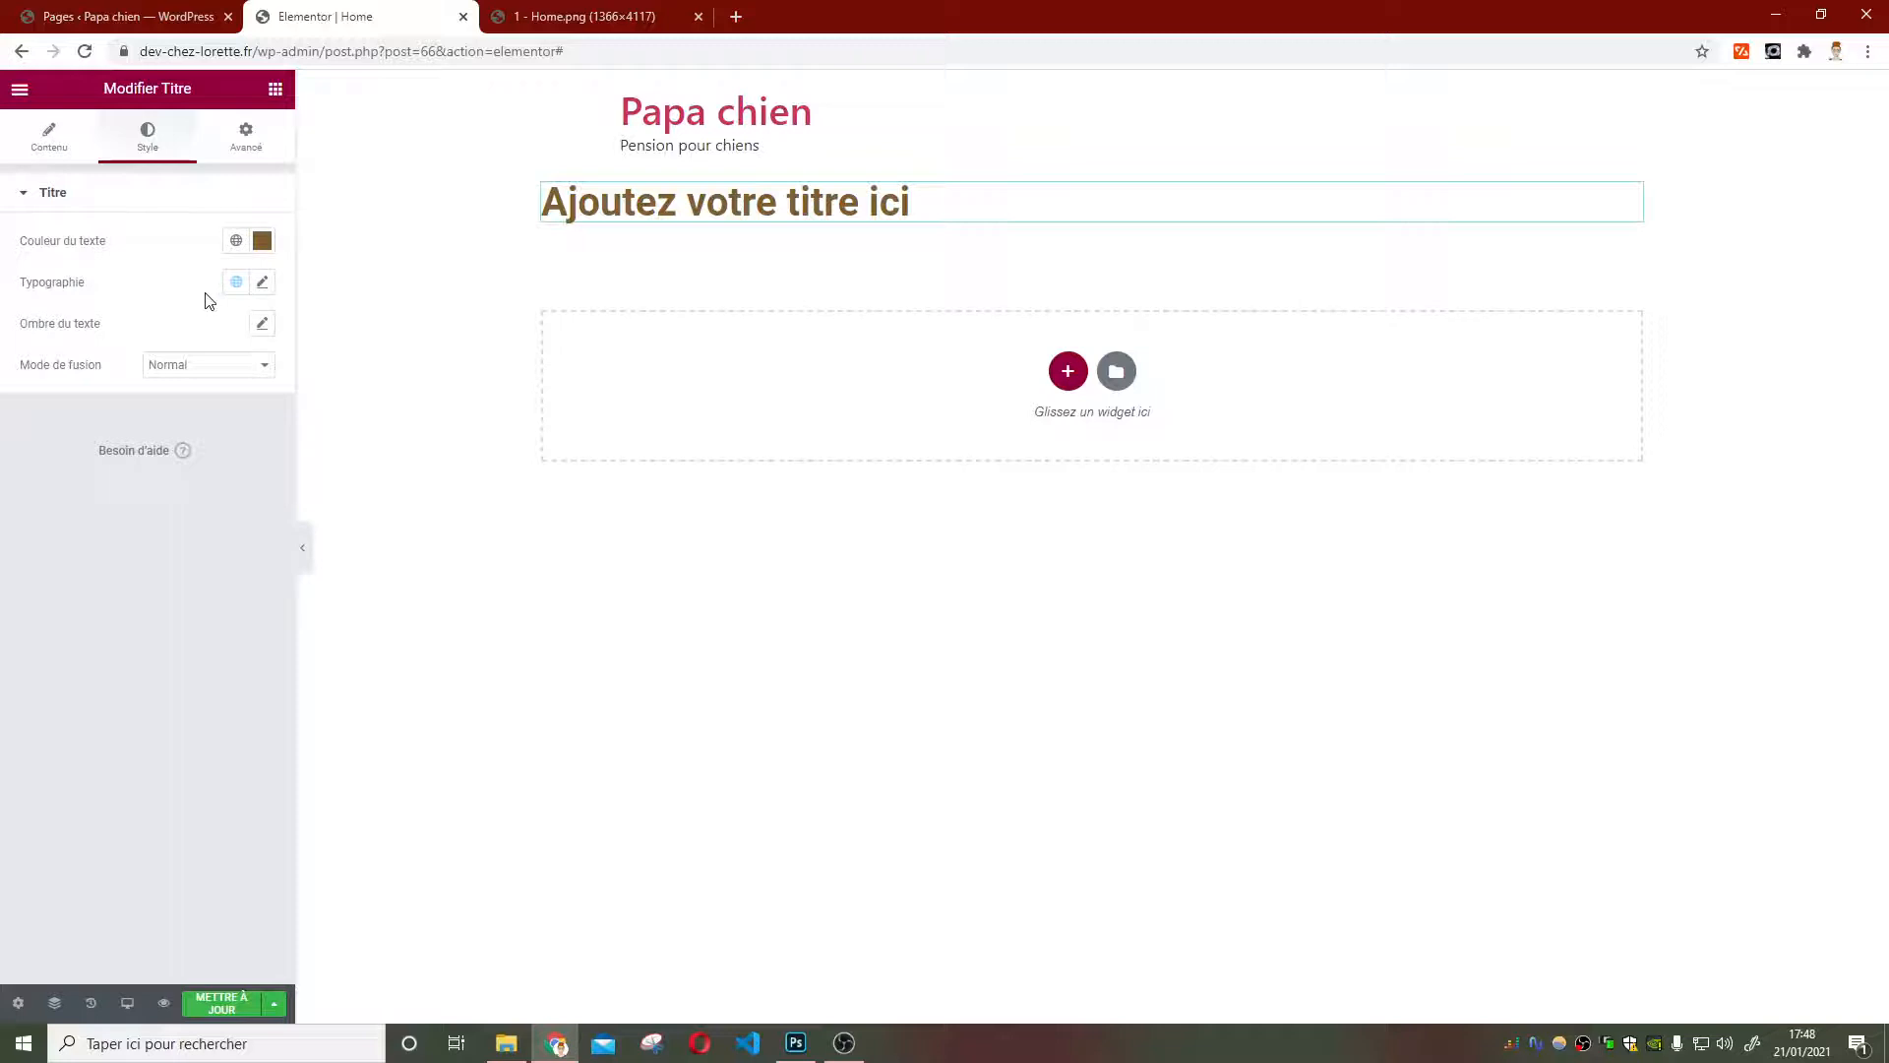
Apply the global Secondaire colour to the H1 title's text
{"action": "left_click", "coordinate": [236, 244]}
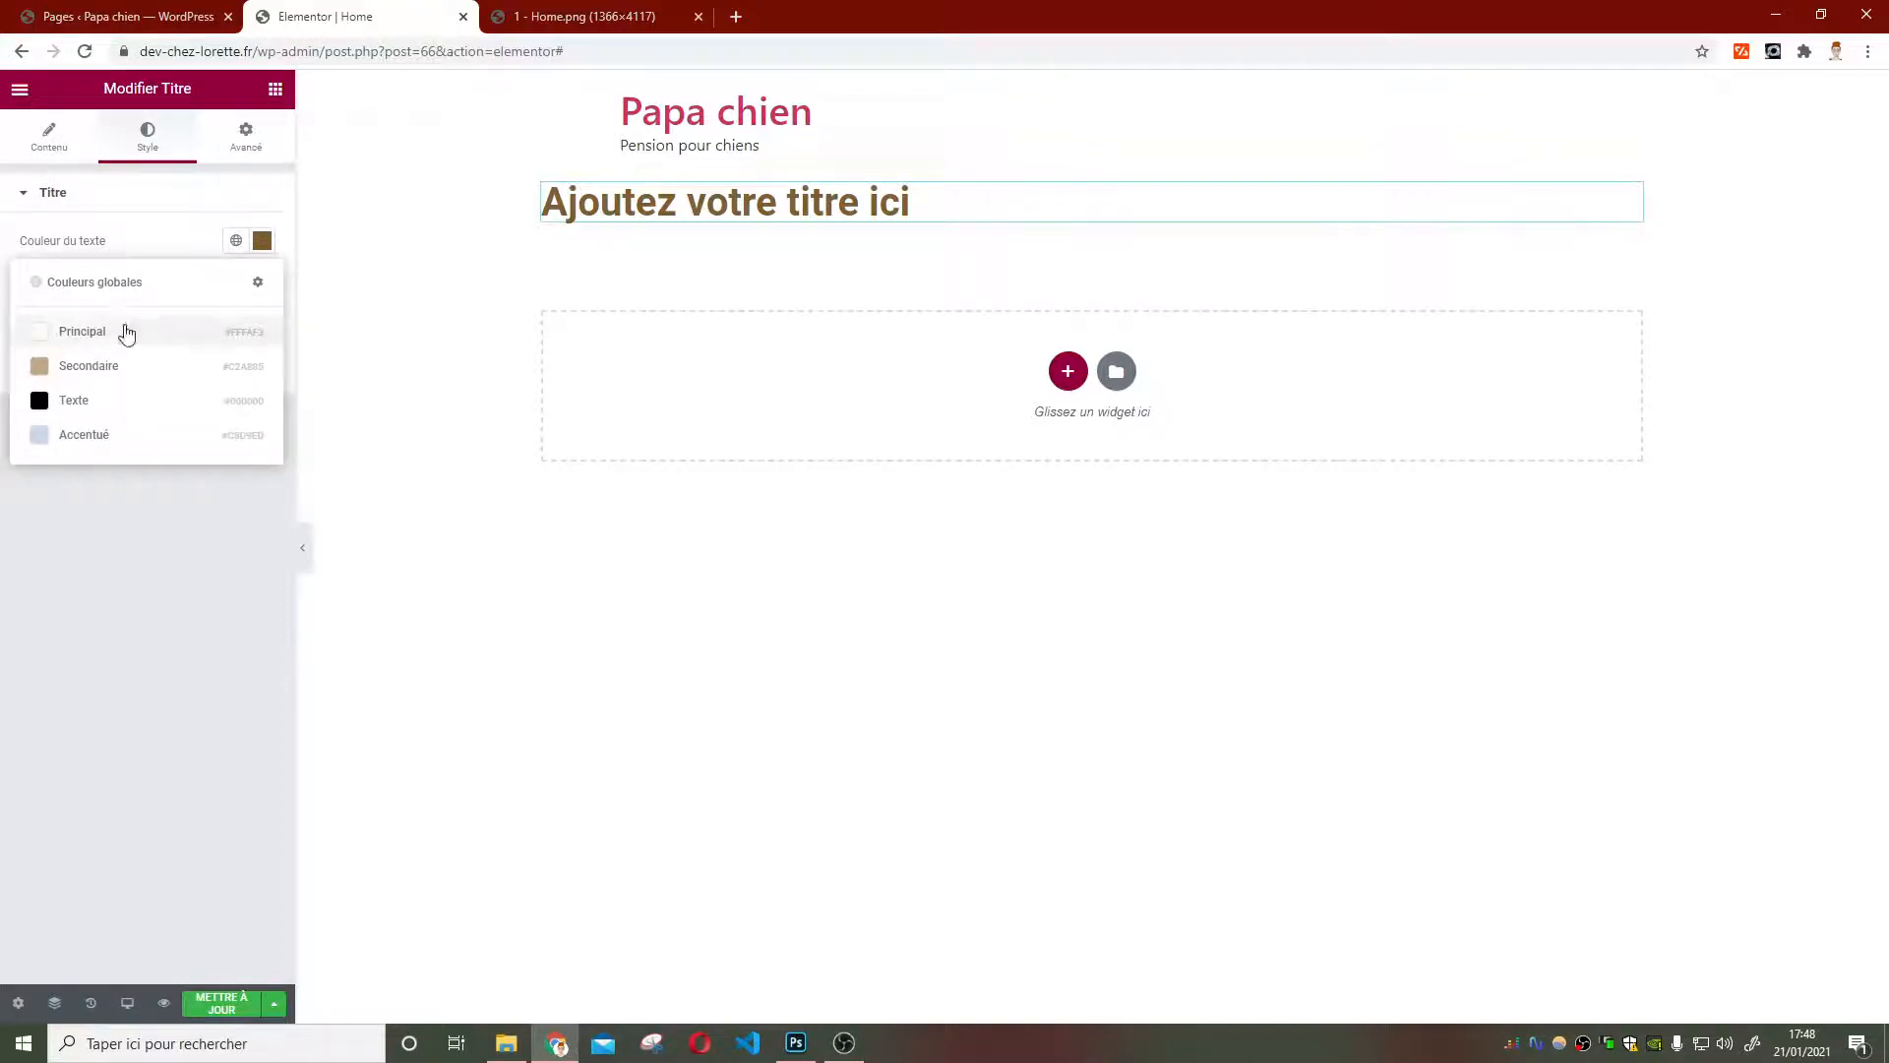
{"action": "left_click", "coordinate": [130, 377]}
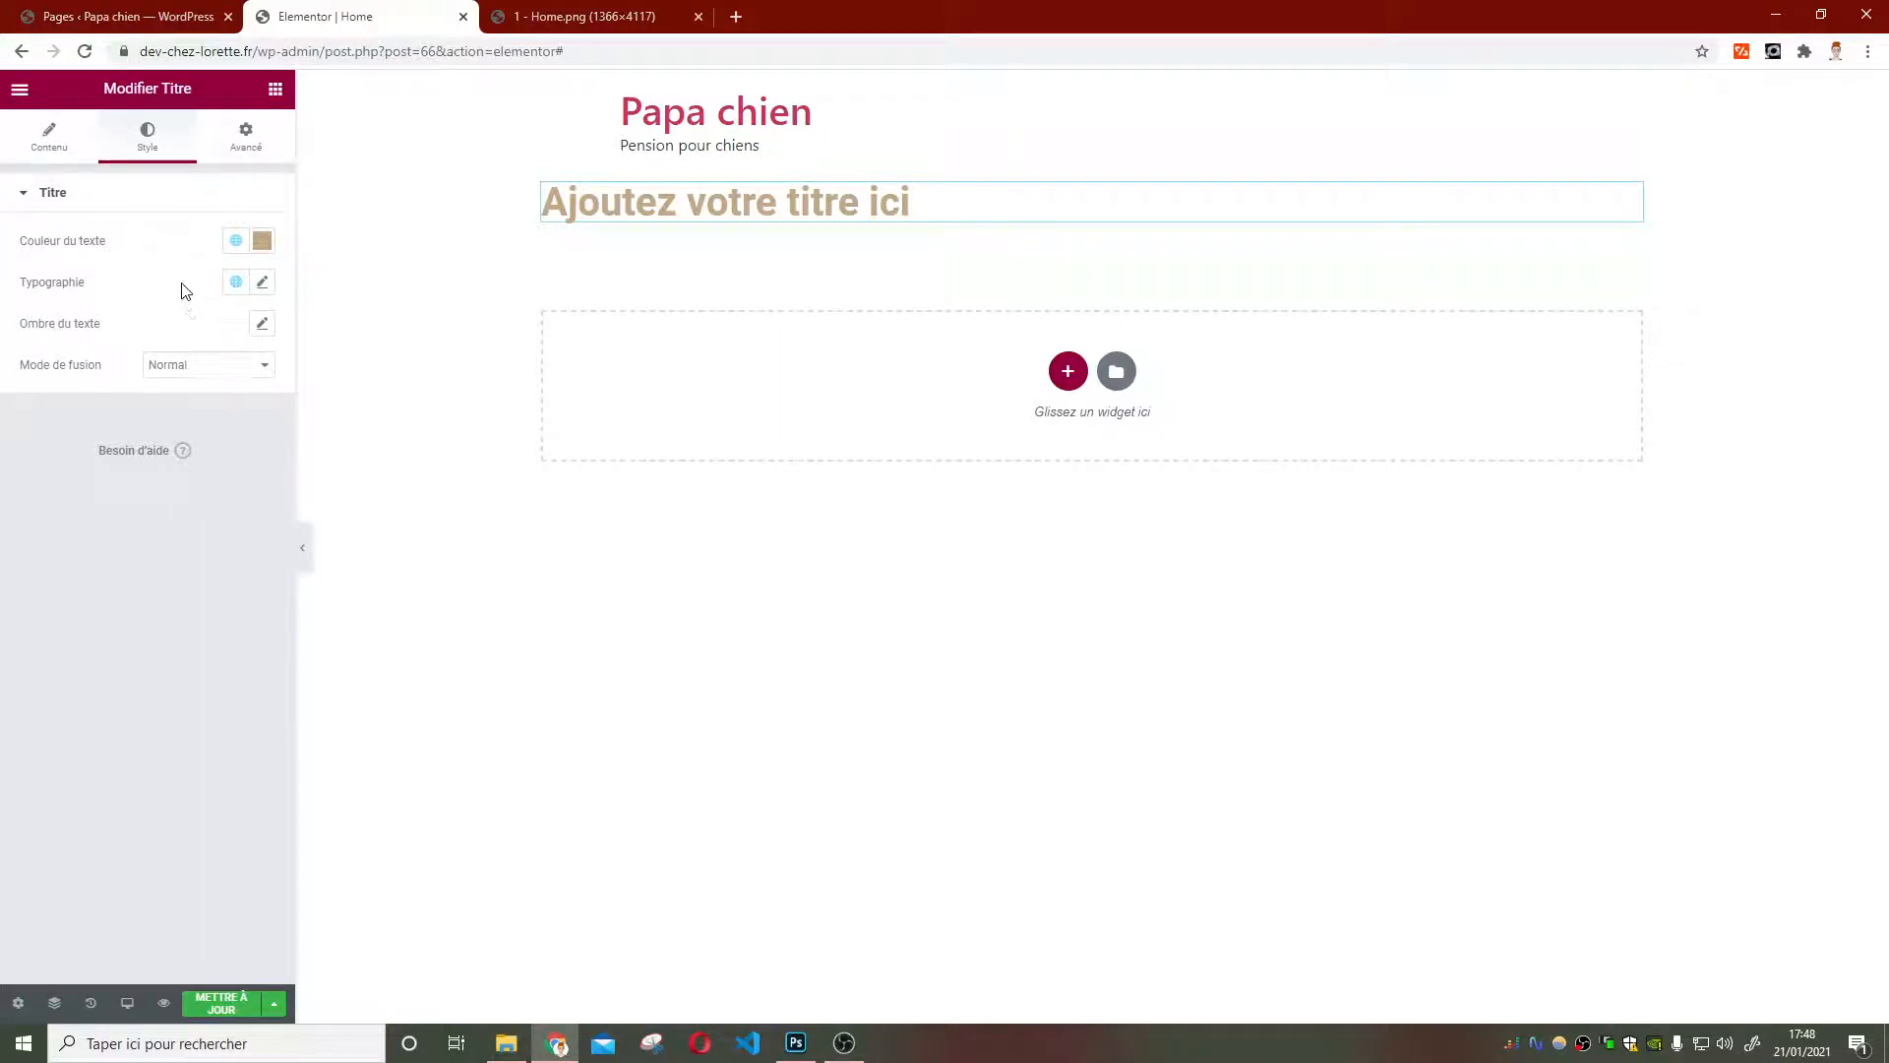
Add a second title widget below the first one and set its HTML tag to H4
{"action": "left_click", "coordinate": [275, 90]}
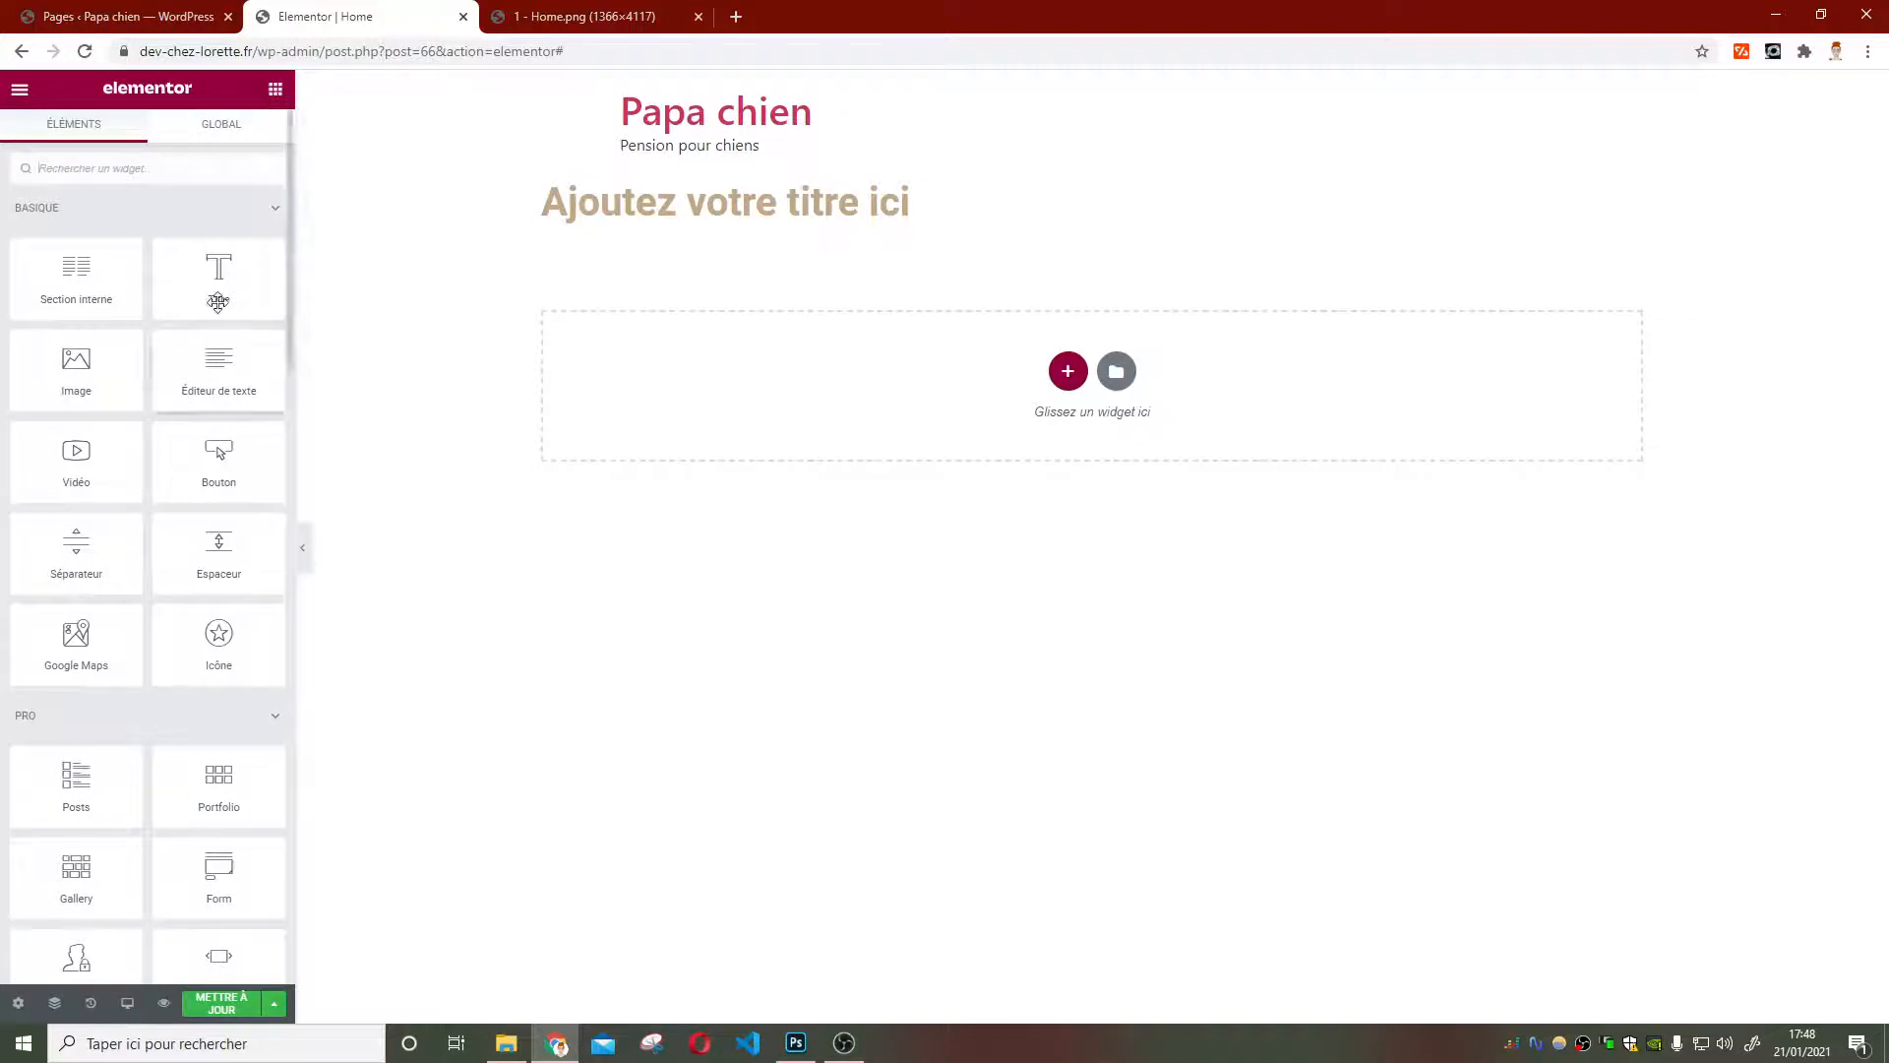
{"action": "left_click_drag", "start_coordinate": [219, 286], "coordinate": [899, 379]}
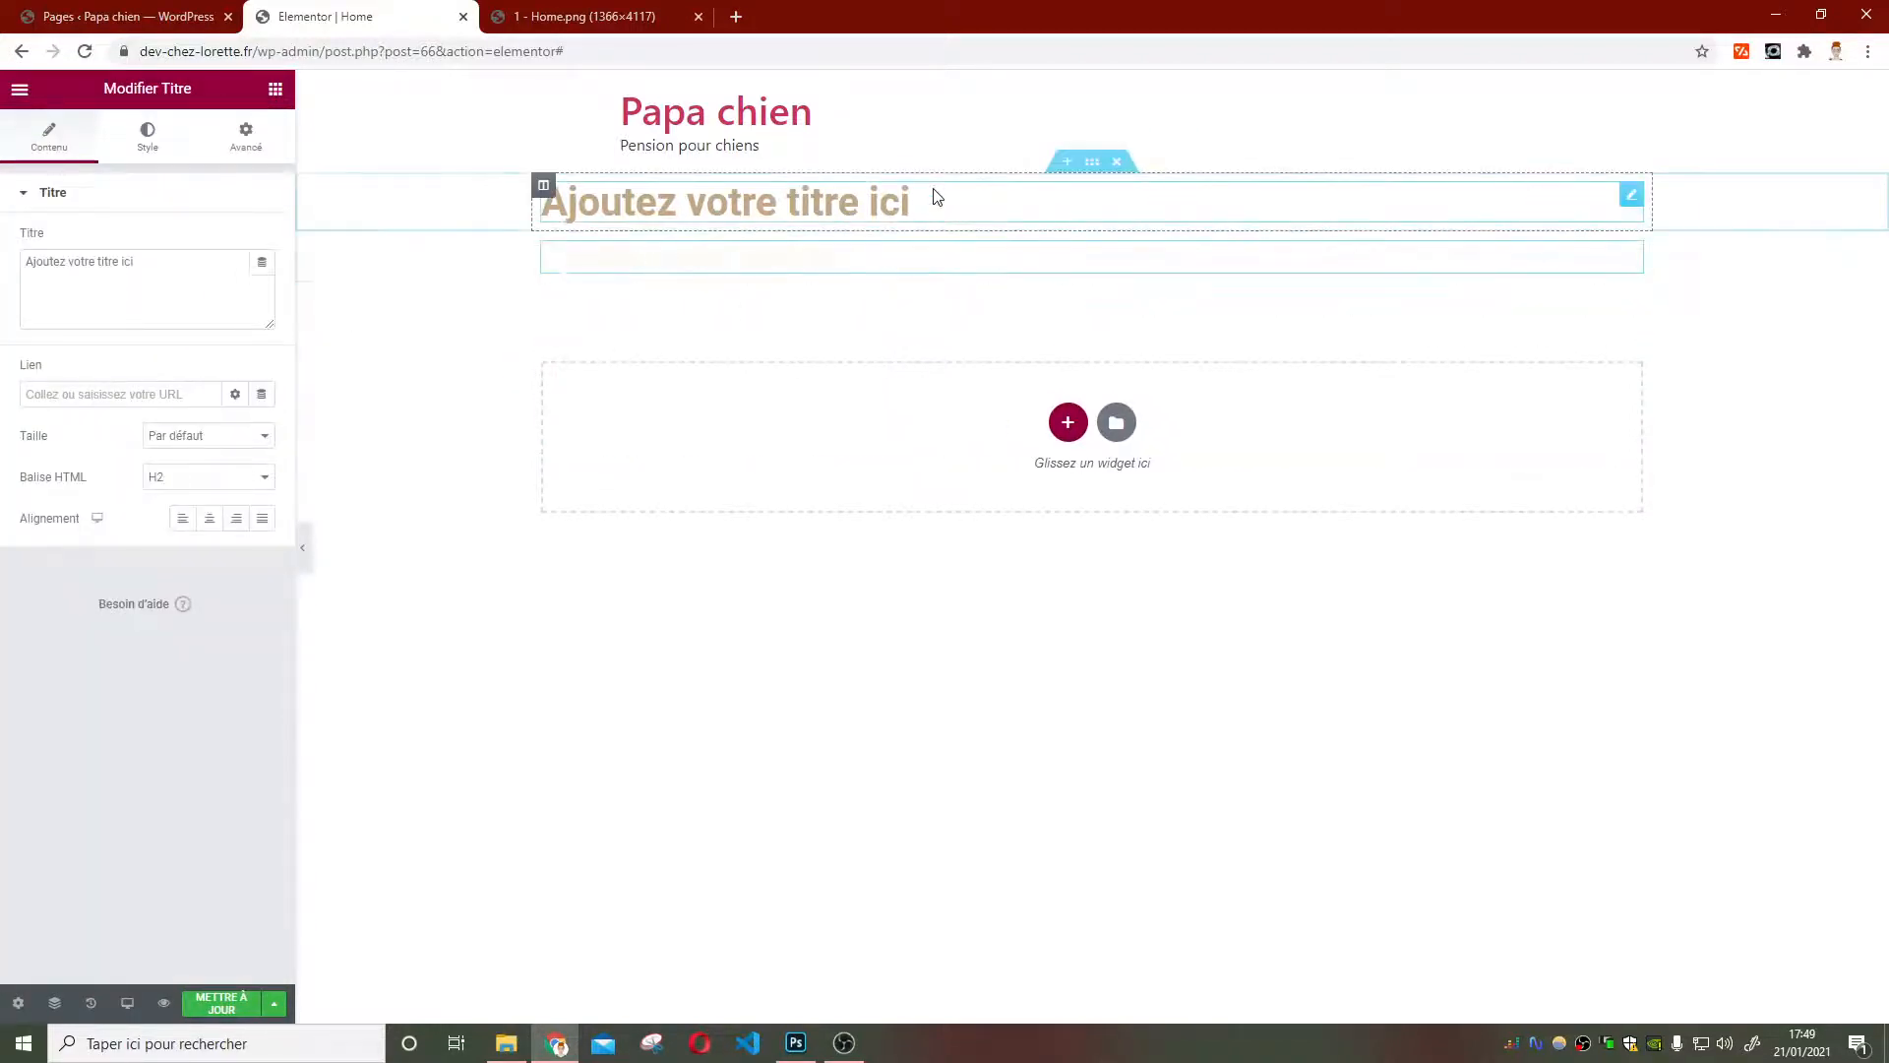
{"action": "left_click", "coordinate": [241, 472]}
{"action": "left_click", "coordinate": [197, 543]}
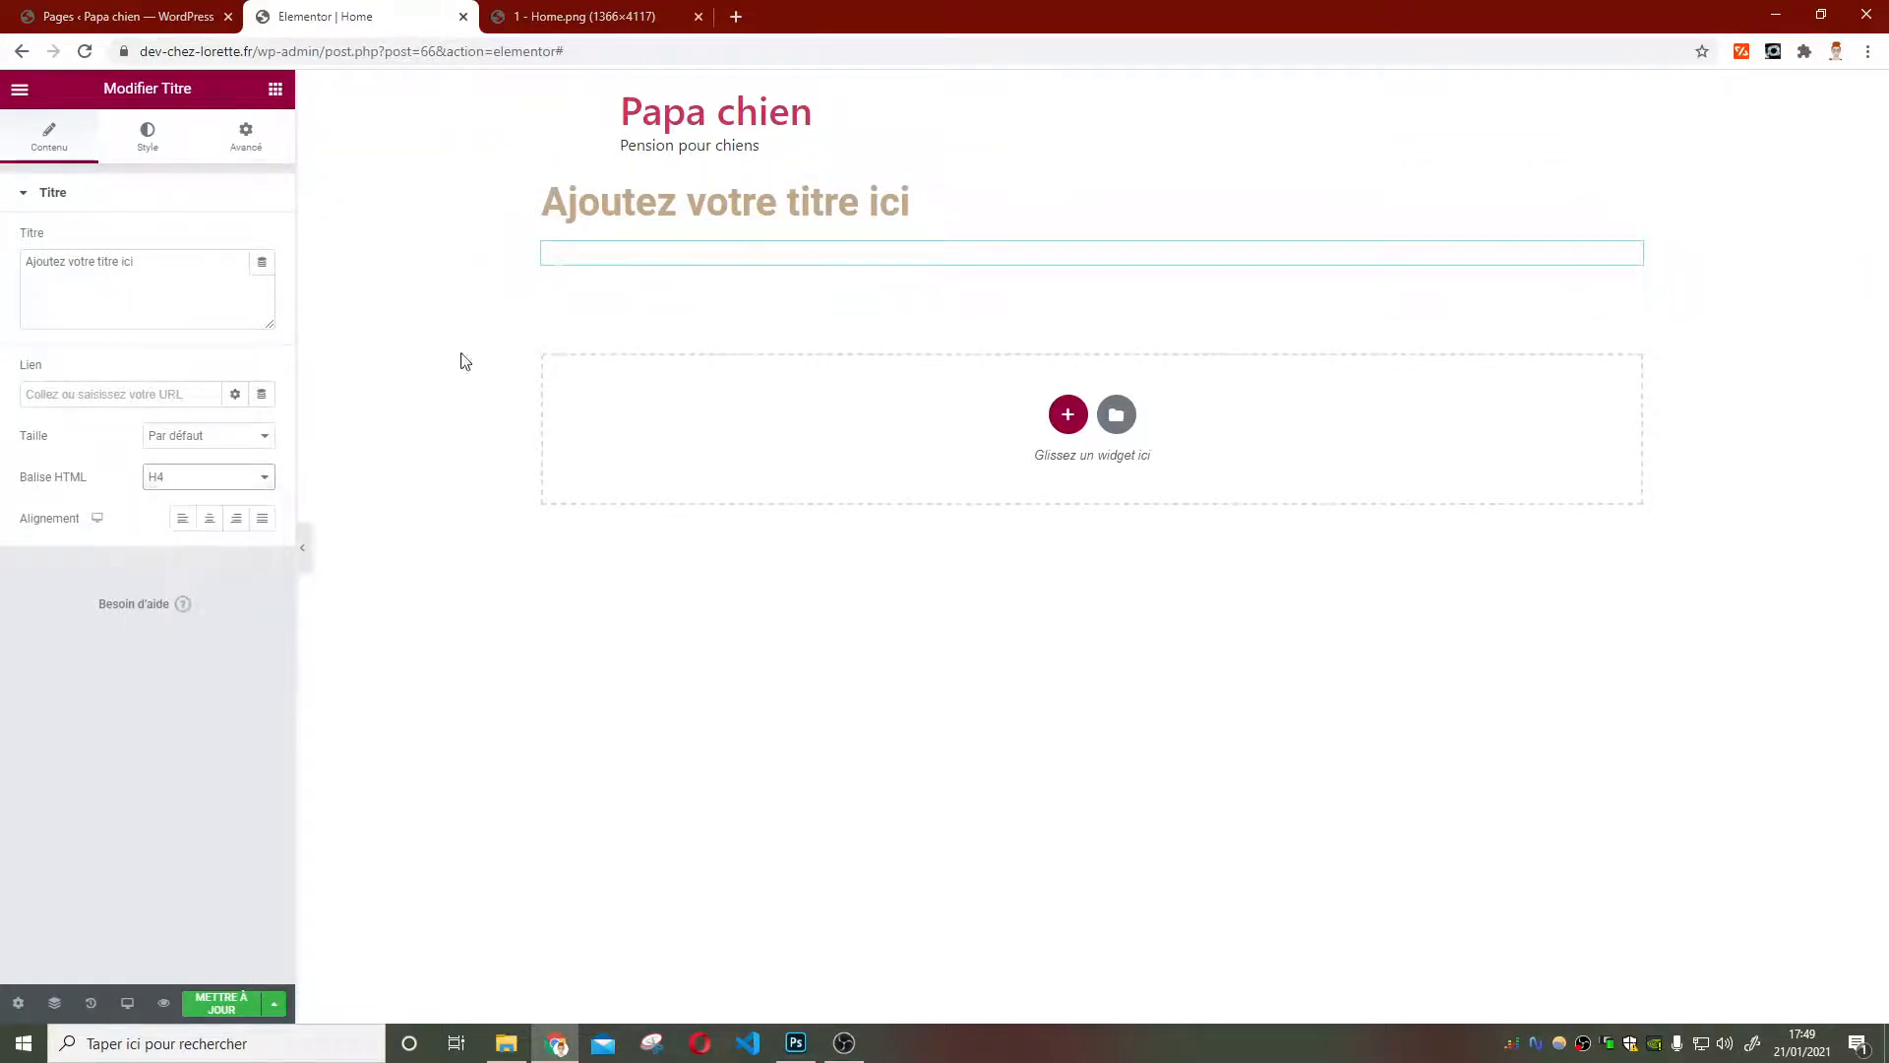
Apply the global Texte colour to the H4 title's text
{"action": "left_click", "coordinate": [140, 156]}
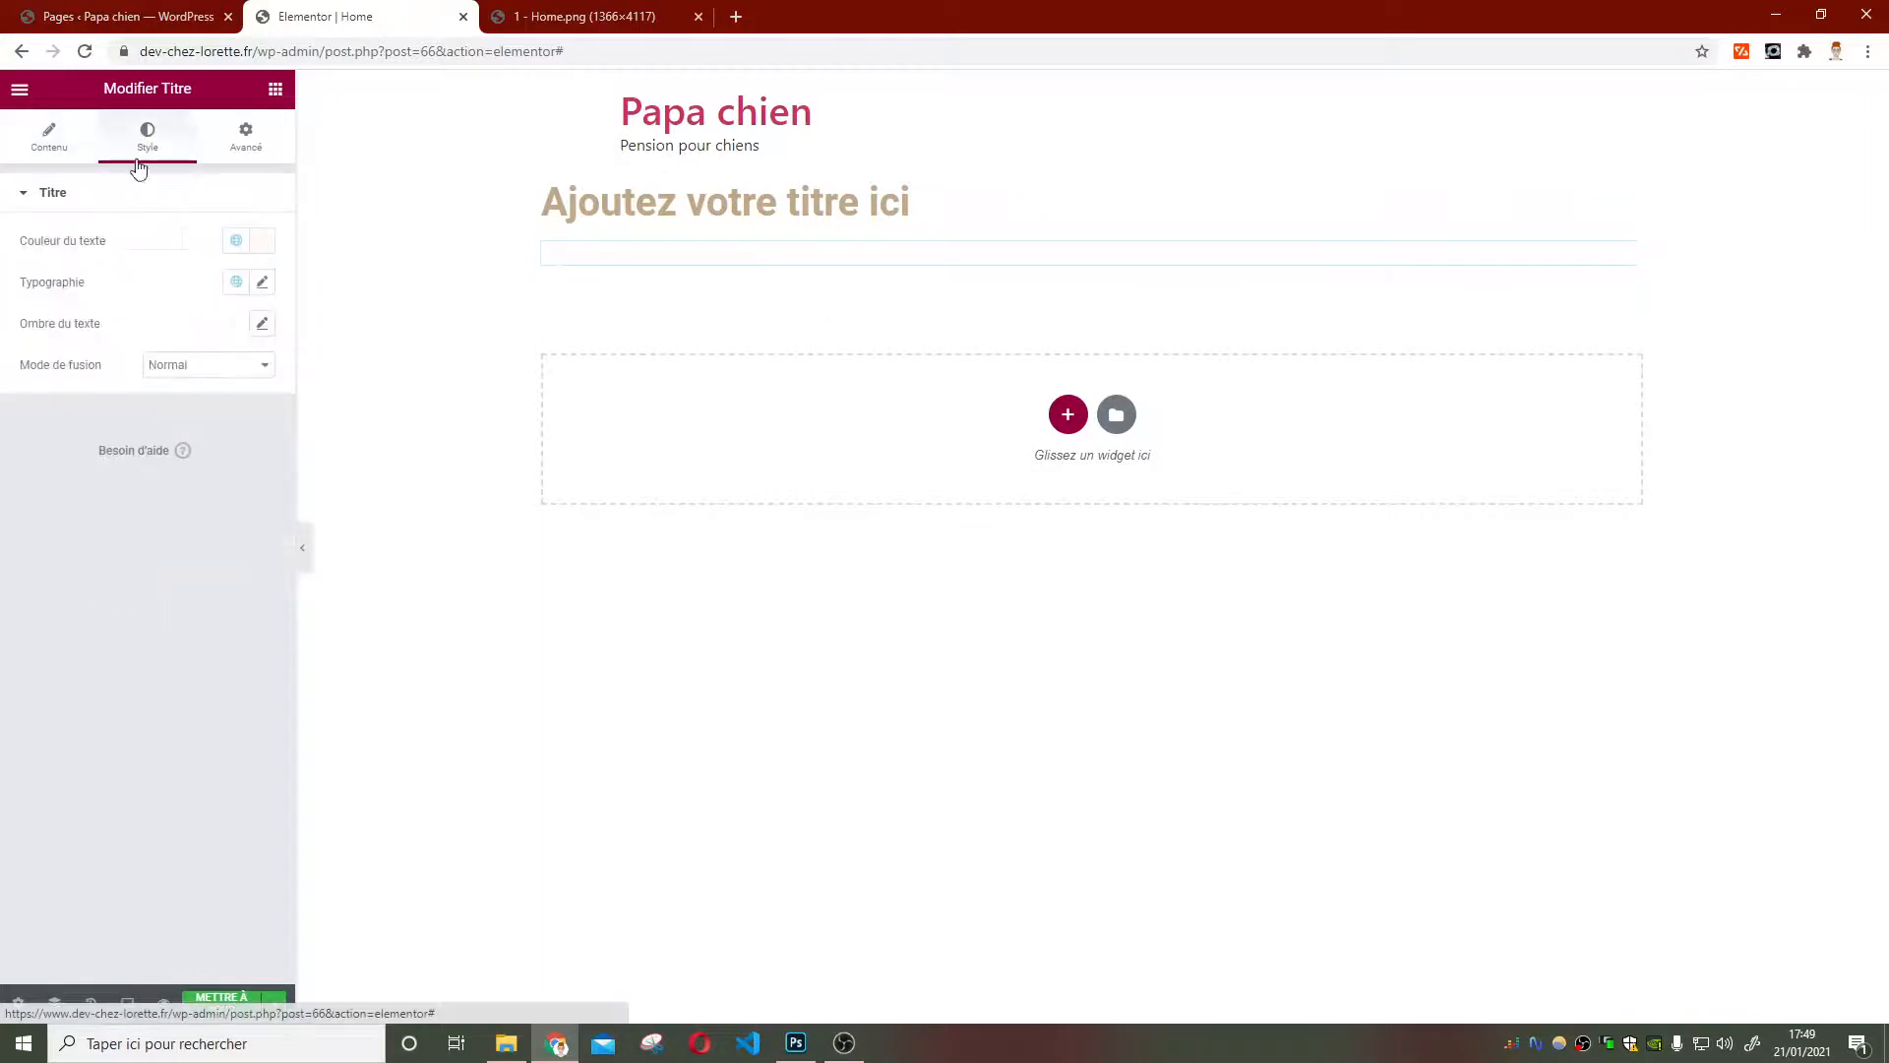
{"action": "left_click", "coordinate": [236, 241]}
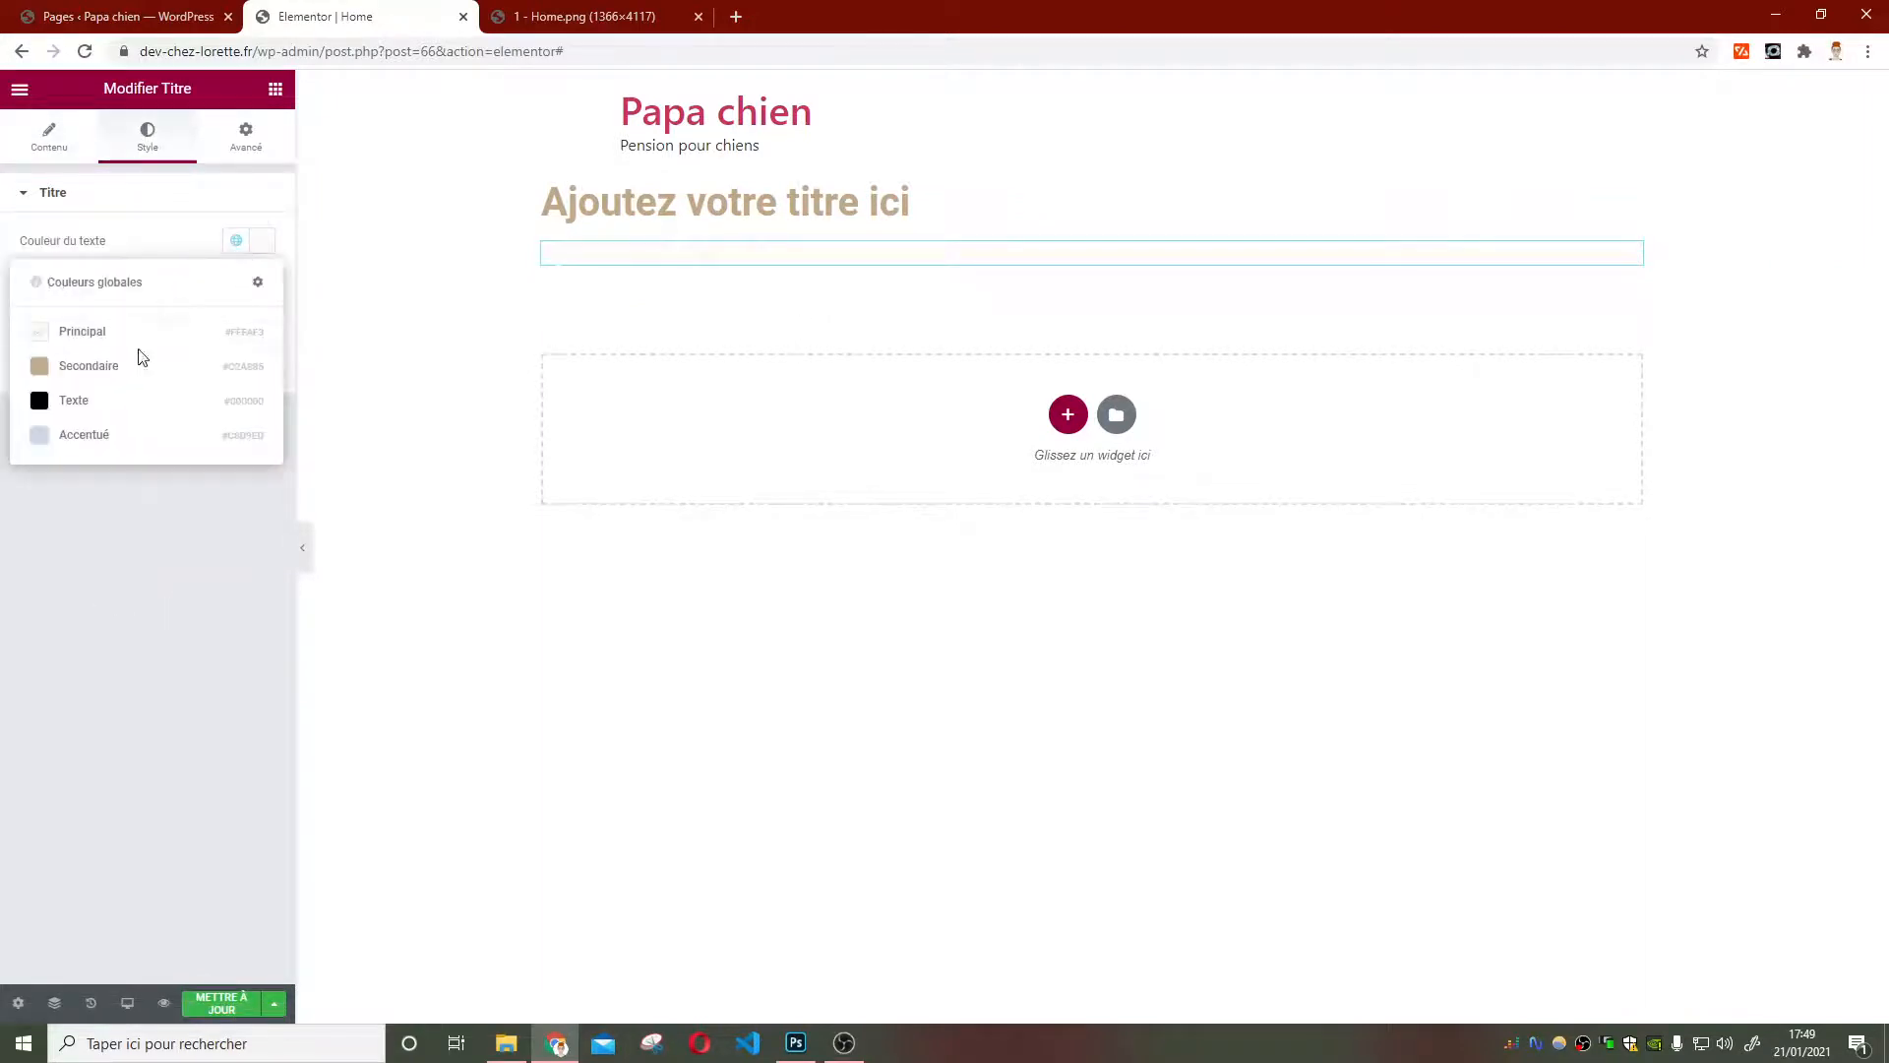
{"action": "left_click", "coordinate": [115, 400]}
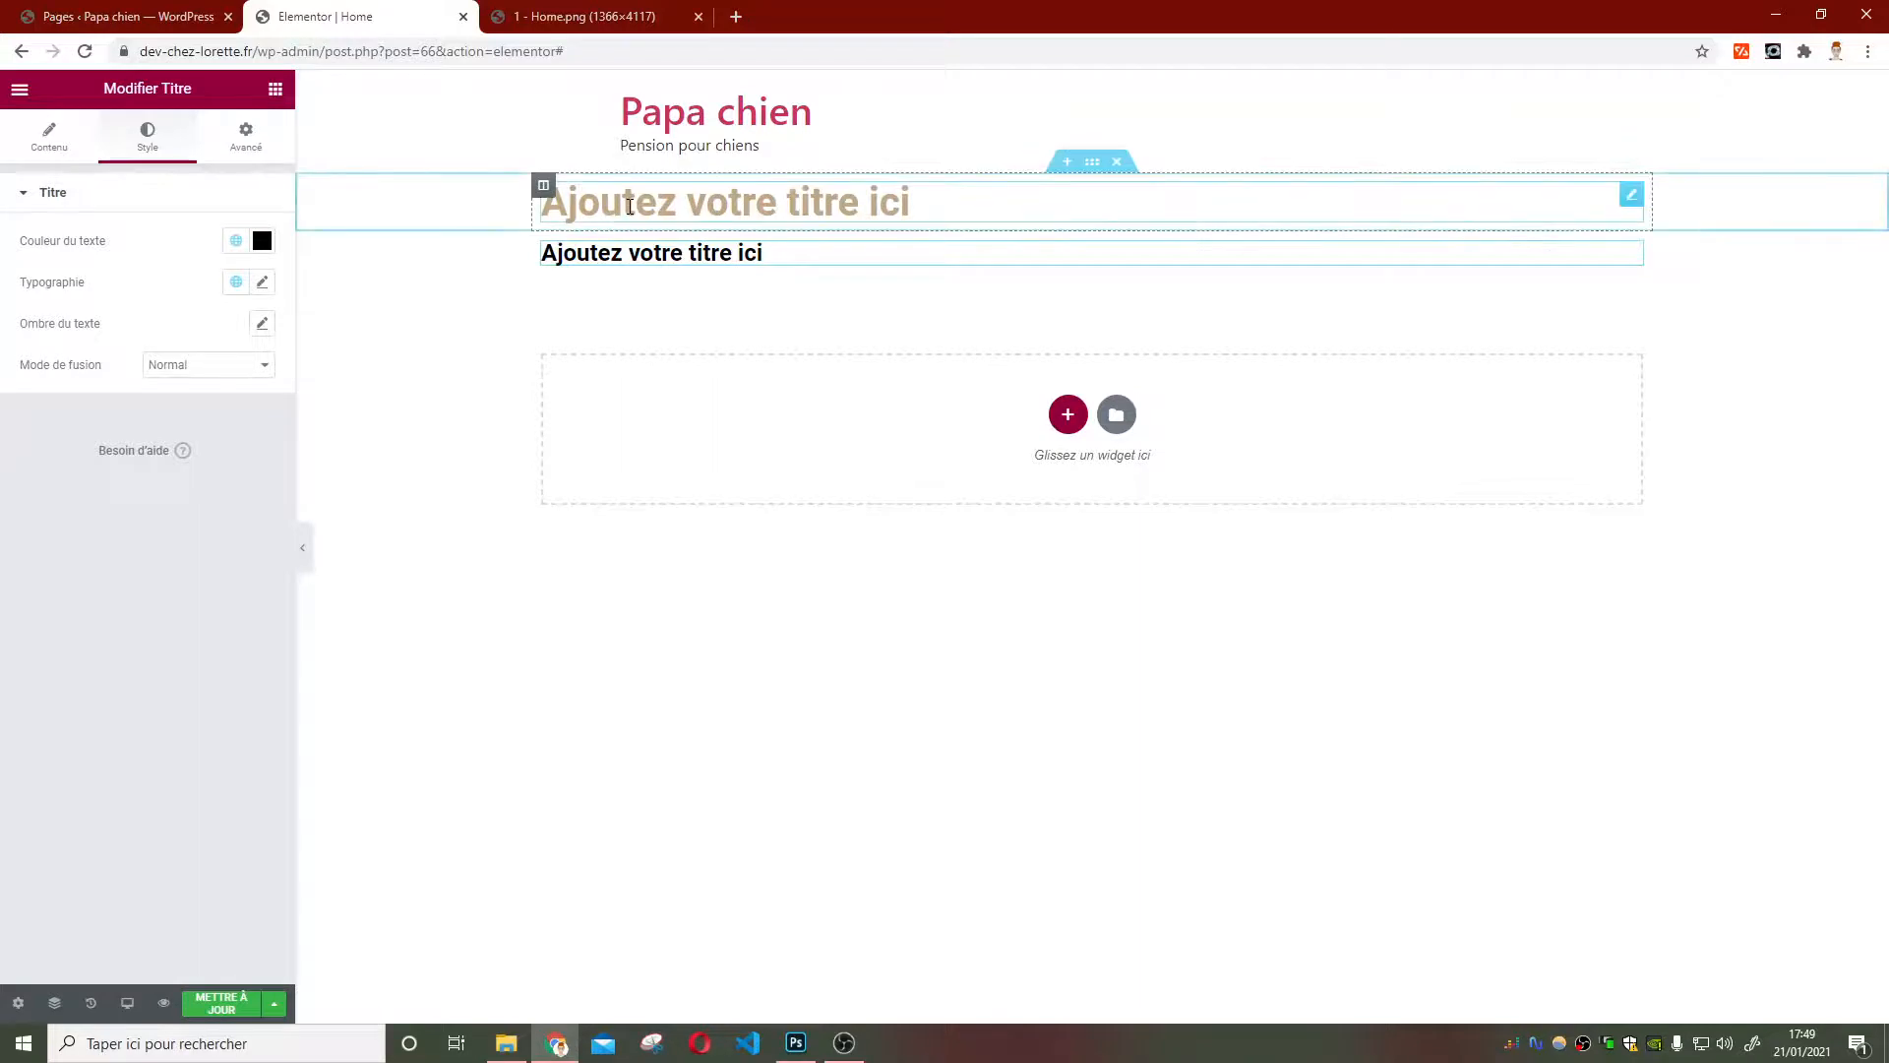
Apply the global Secondaire font to the H4 title's typography
{"action": "left_click", "coordinate": [236, 283]}
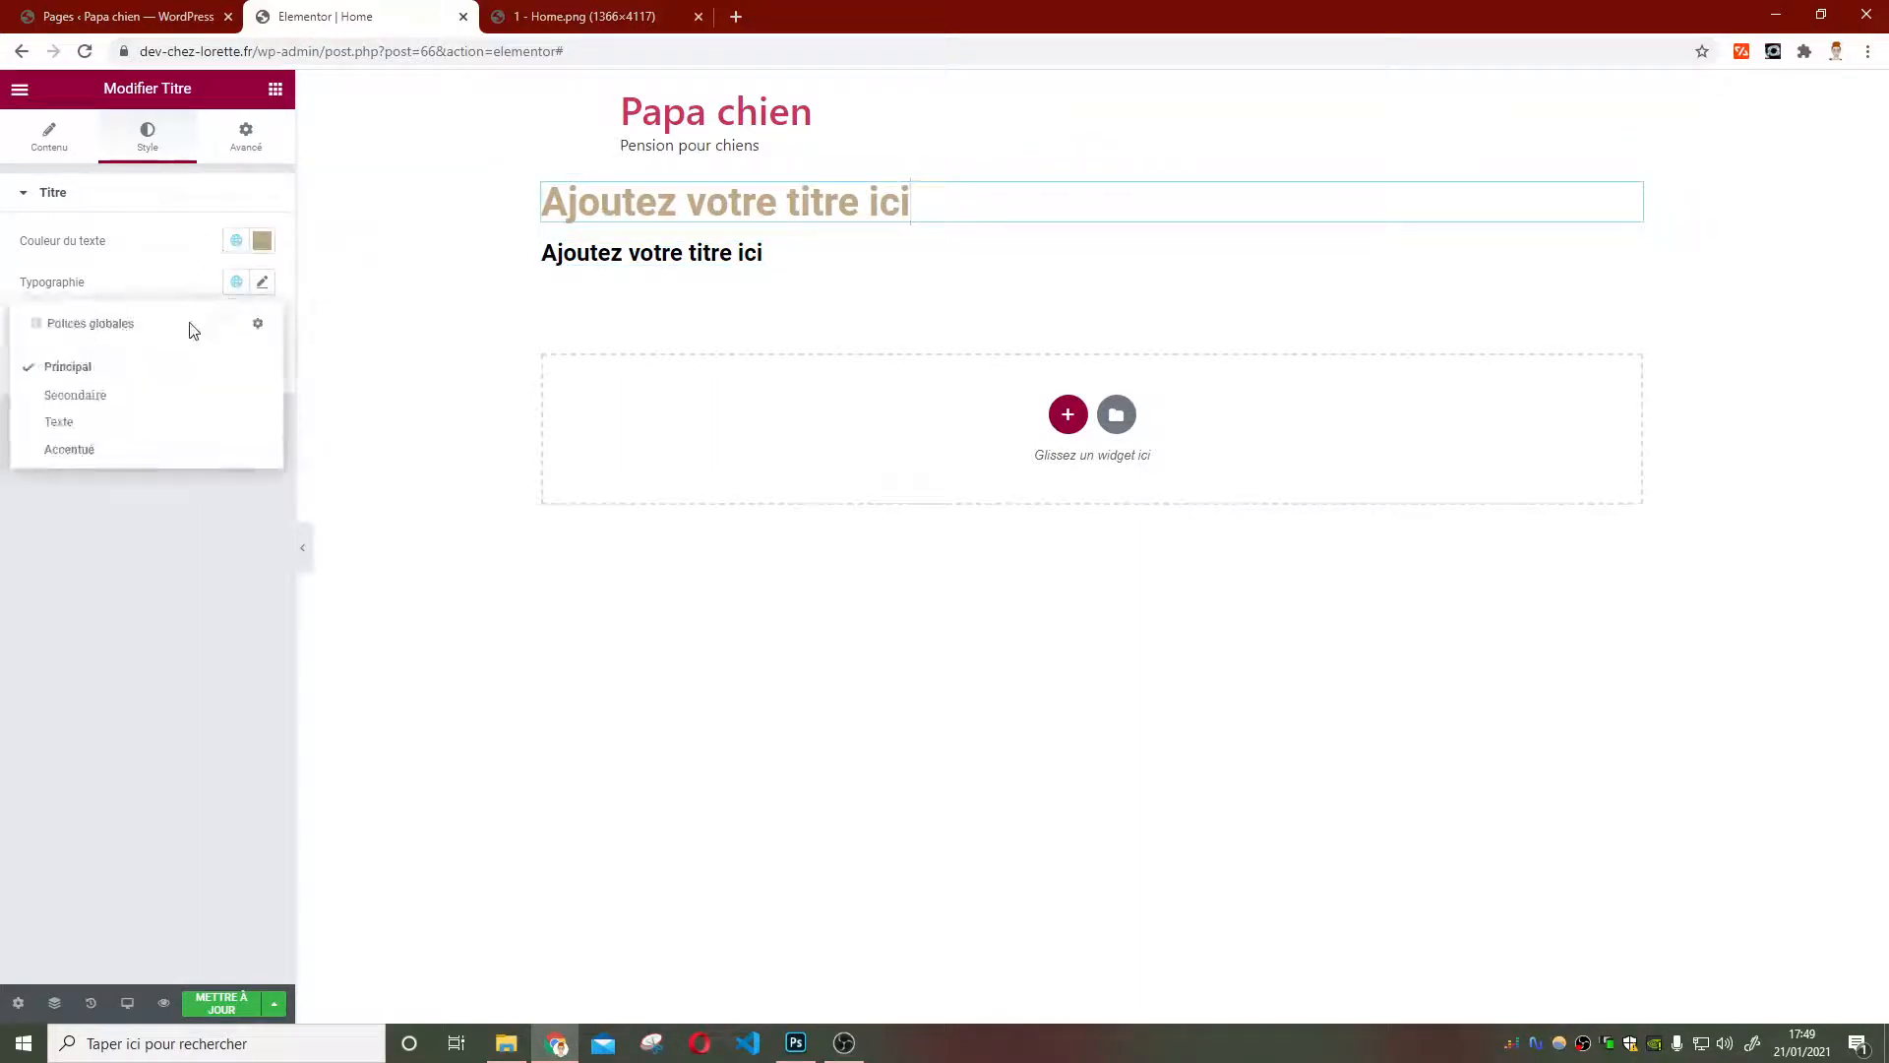
{"action": "left_click", "coordinate": [622, 254]}
{"action": "left_click", "coordinate": [236, 283]}
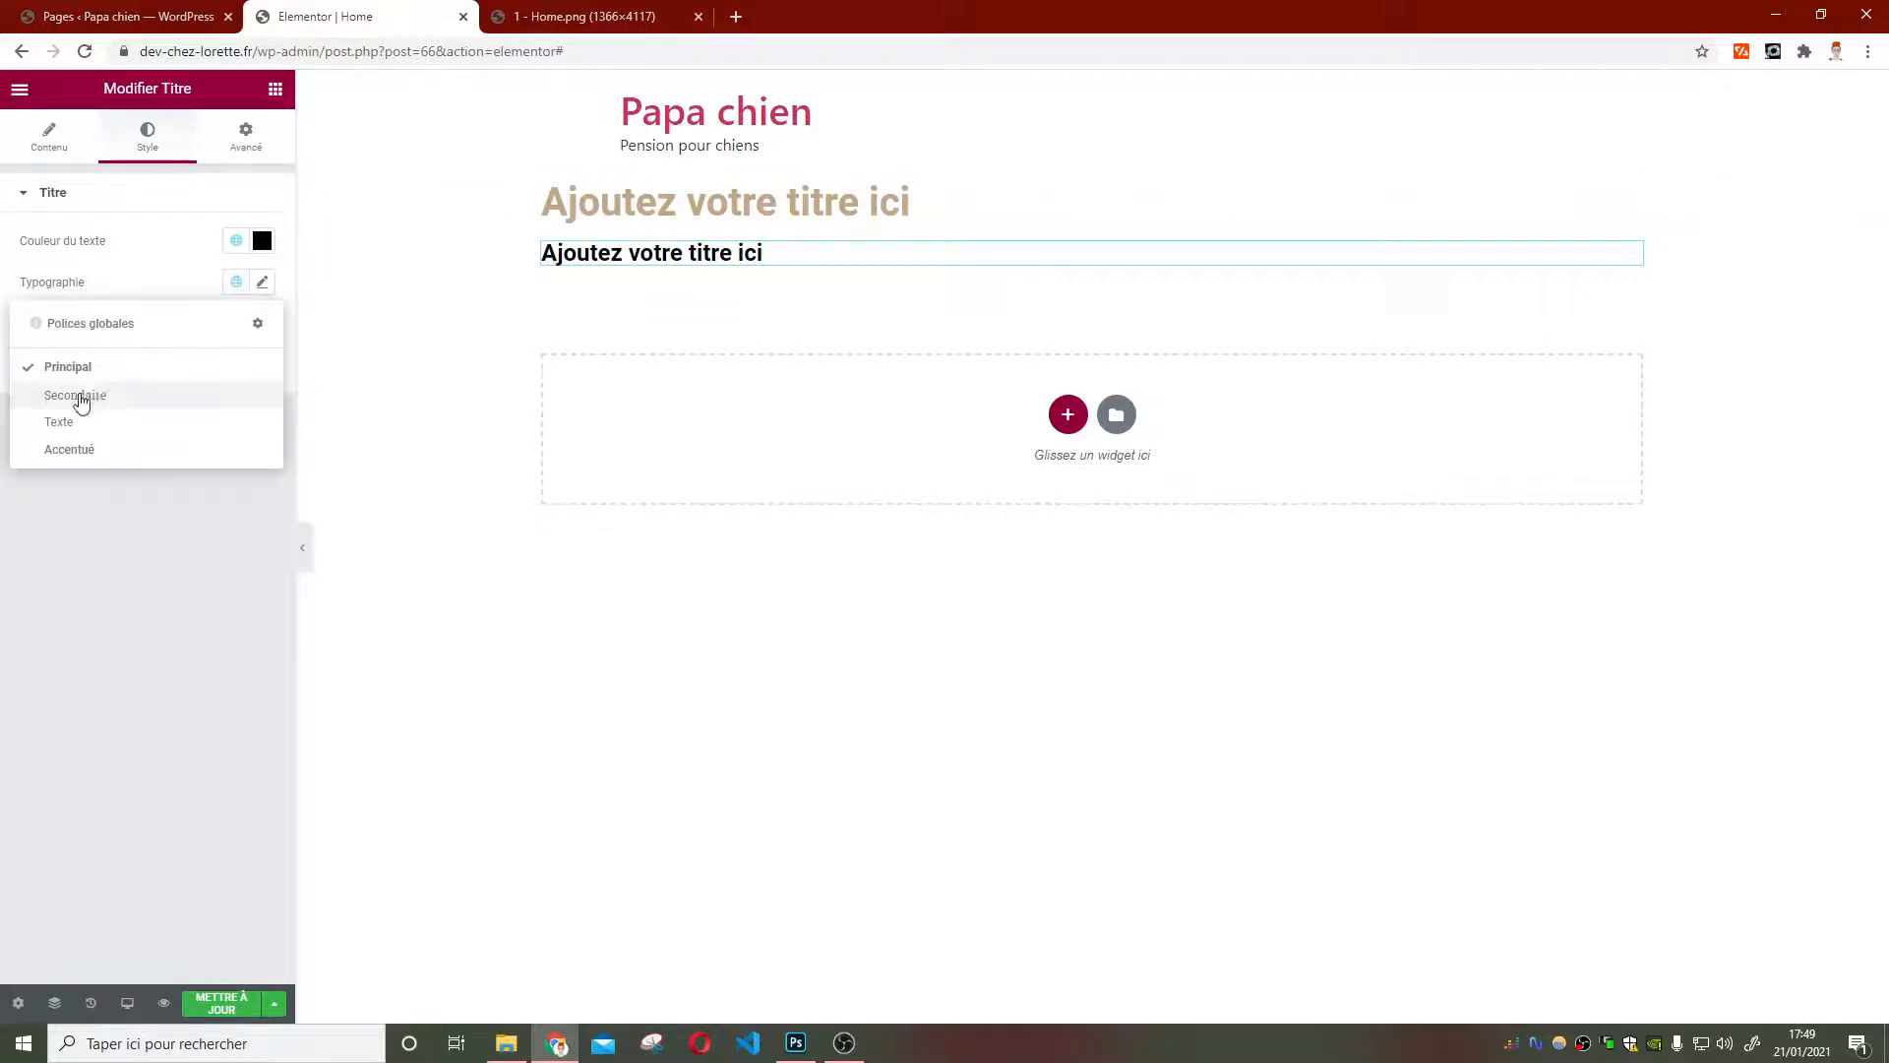
{"action": "left_click", "coordinate": [77, 396]}
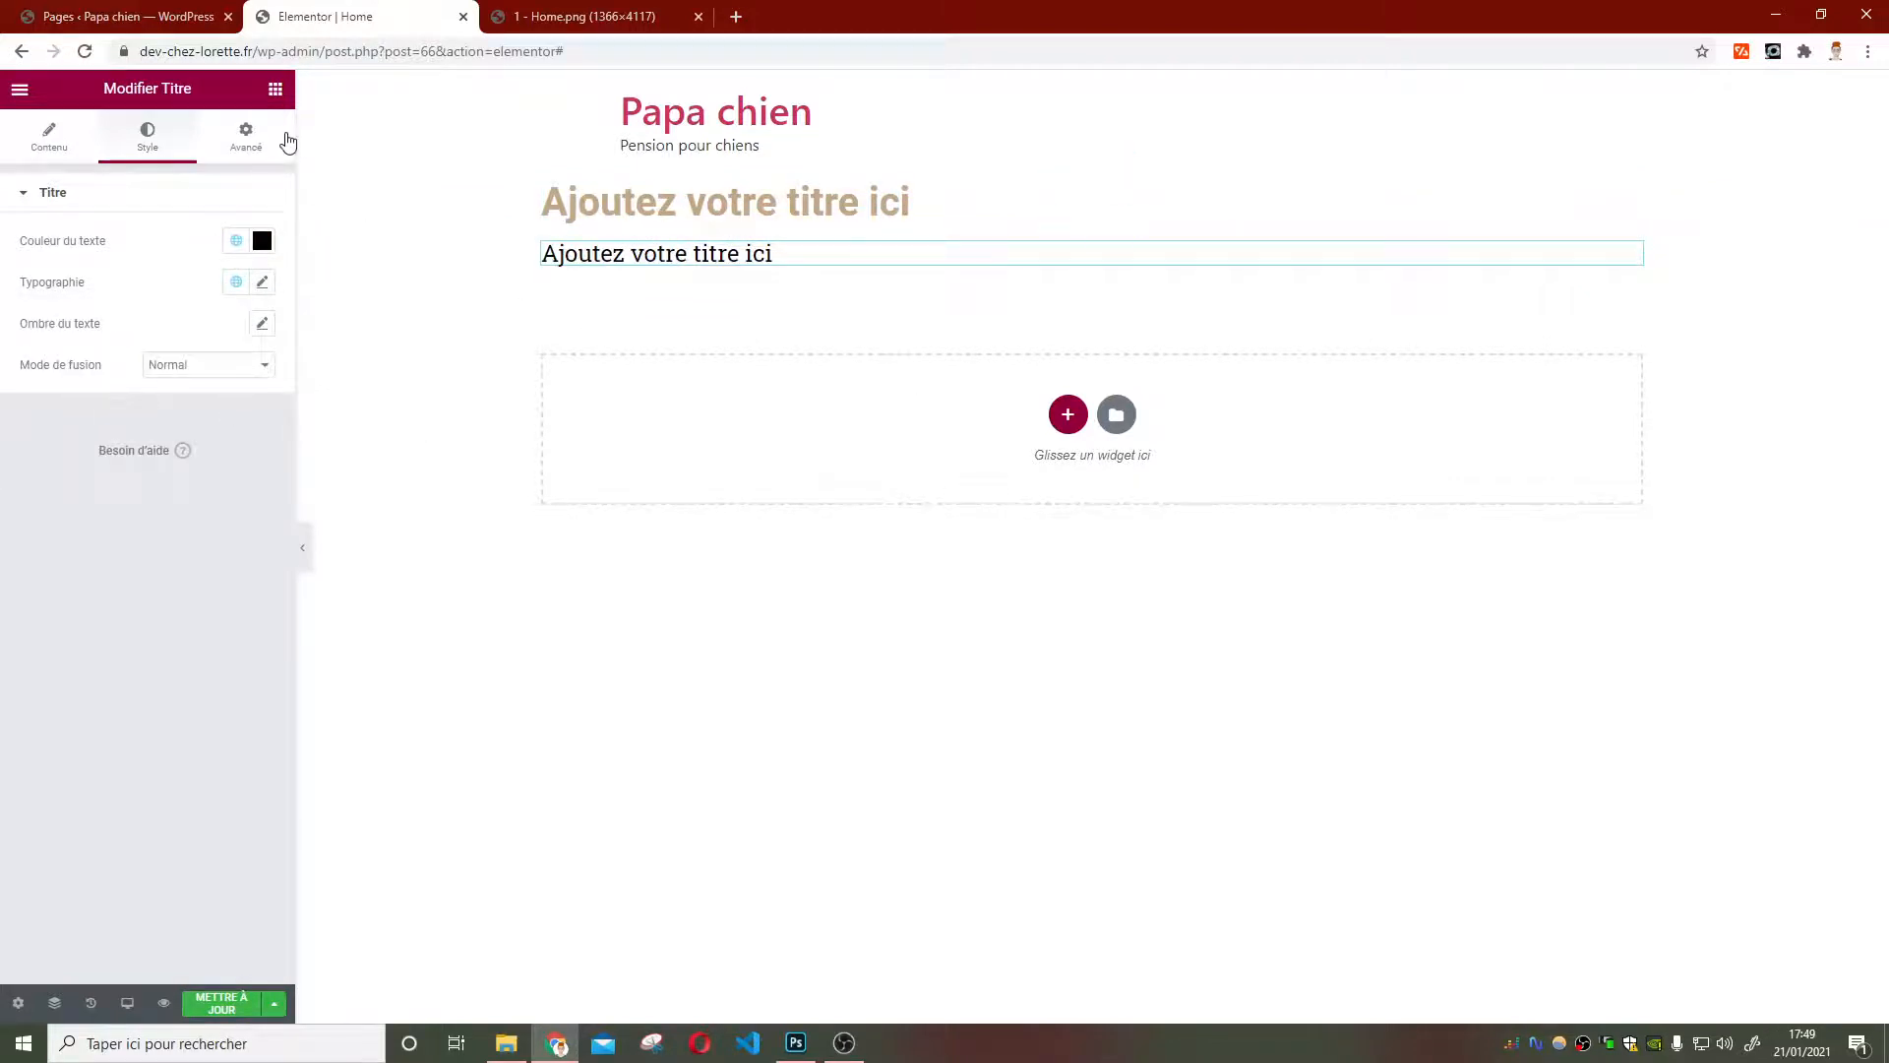
Add a text editor widget below the titles, keeping the global Texte colour and Texte font for its text
{"action": "left_click", "coordinate": [275, 89]}
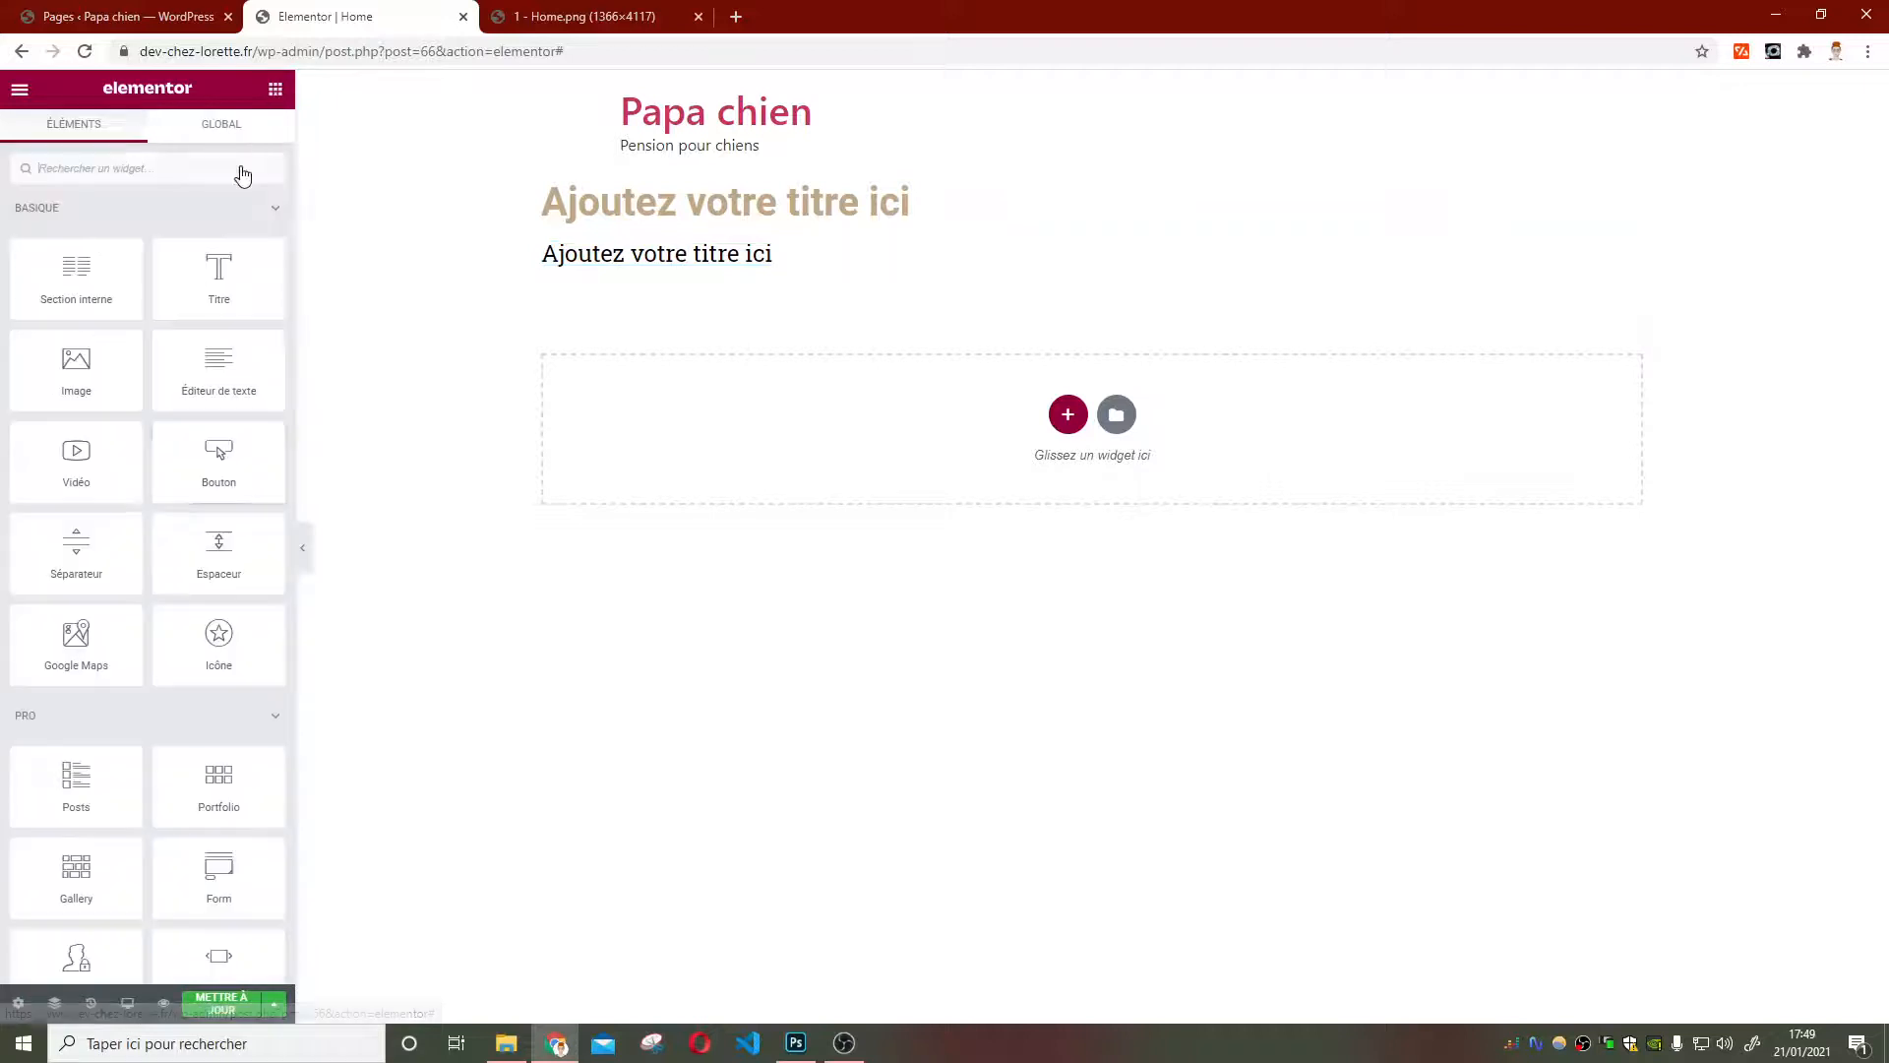
{"action": "left_click_drag", "start_coordinate": [186, 375], "coordinate": [1023, 401]}
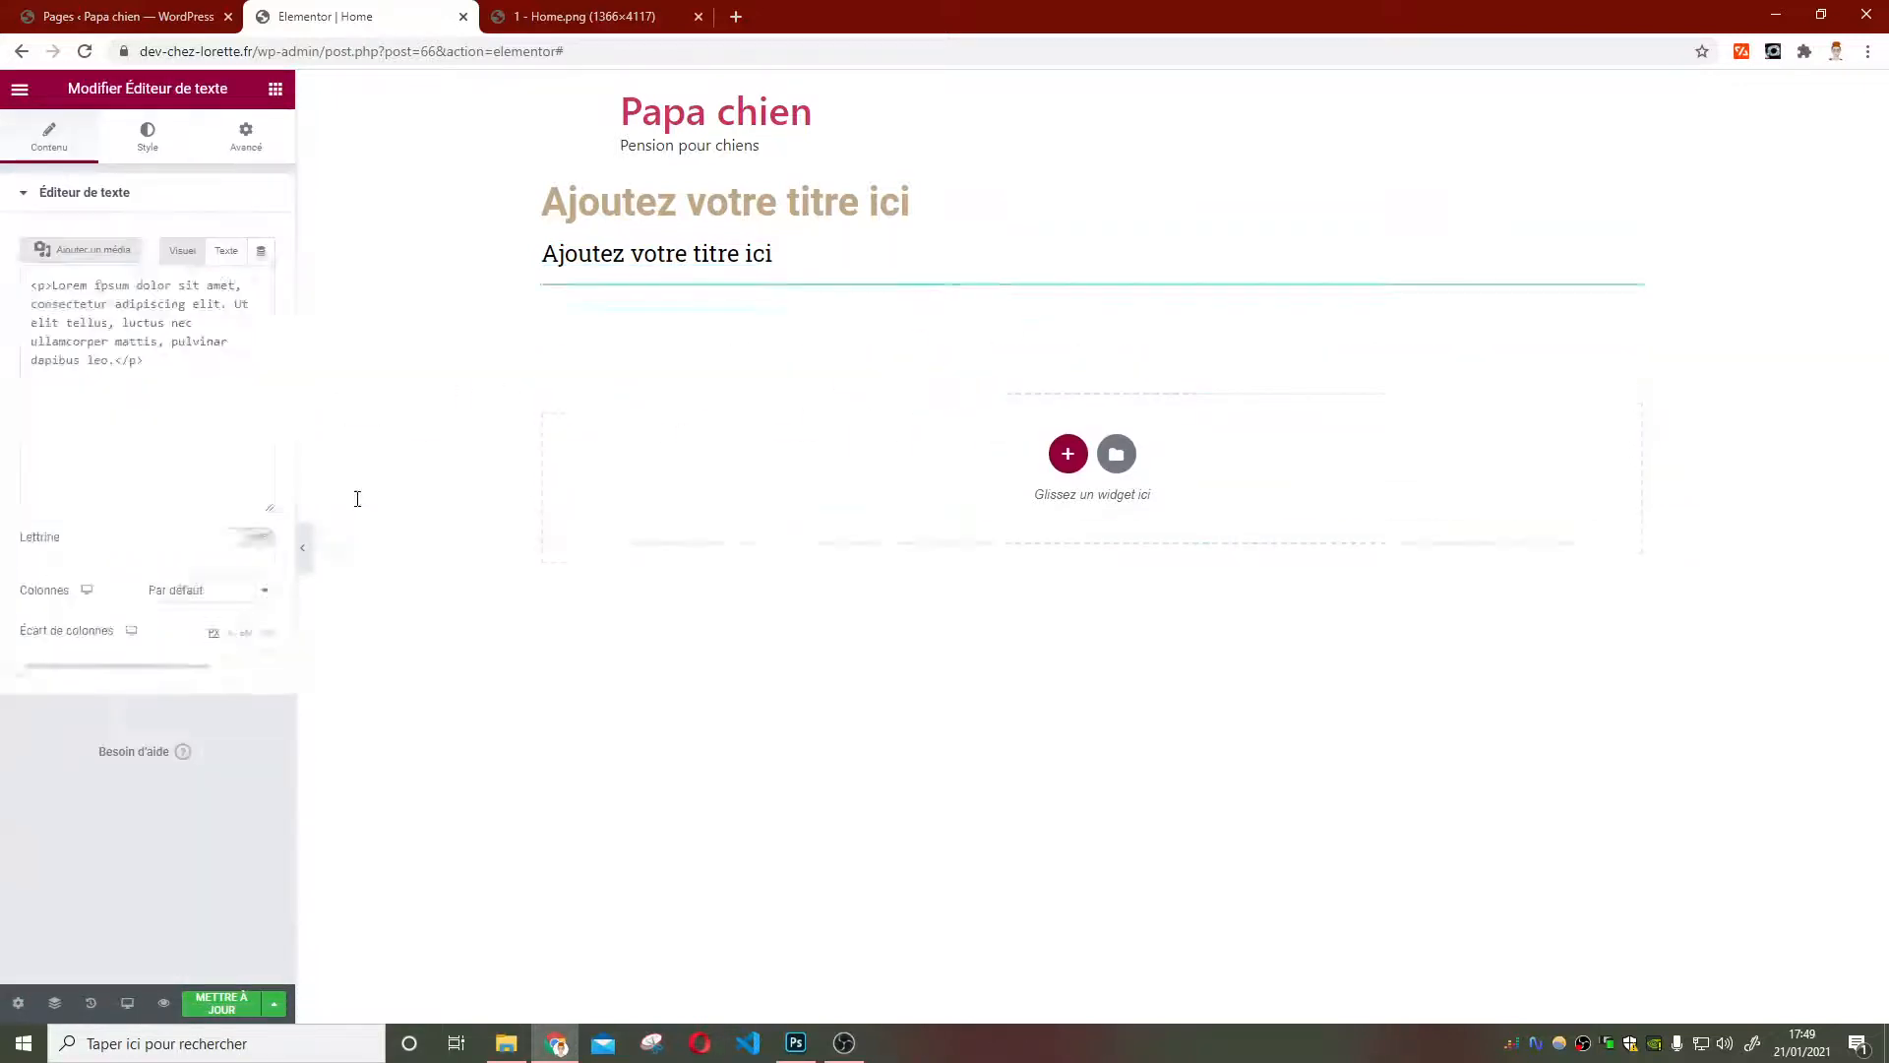
{"action": "left_click", "coordinate": [148, 135]}
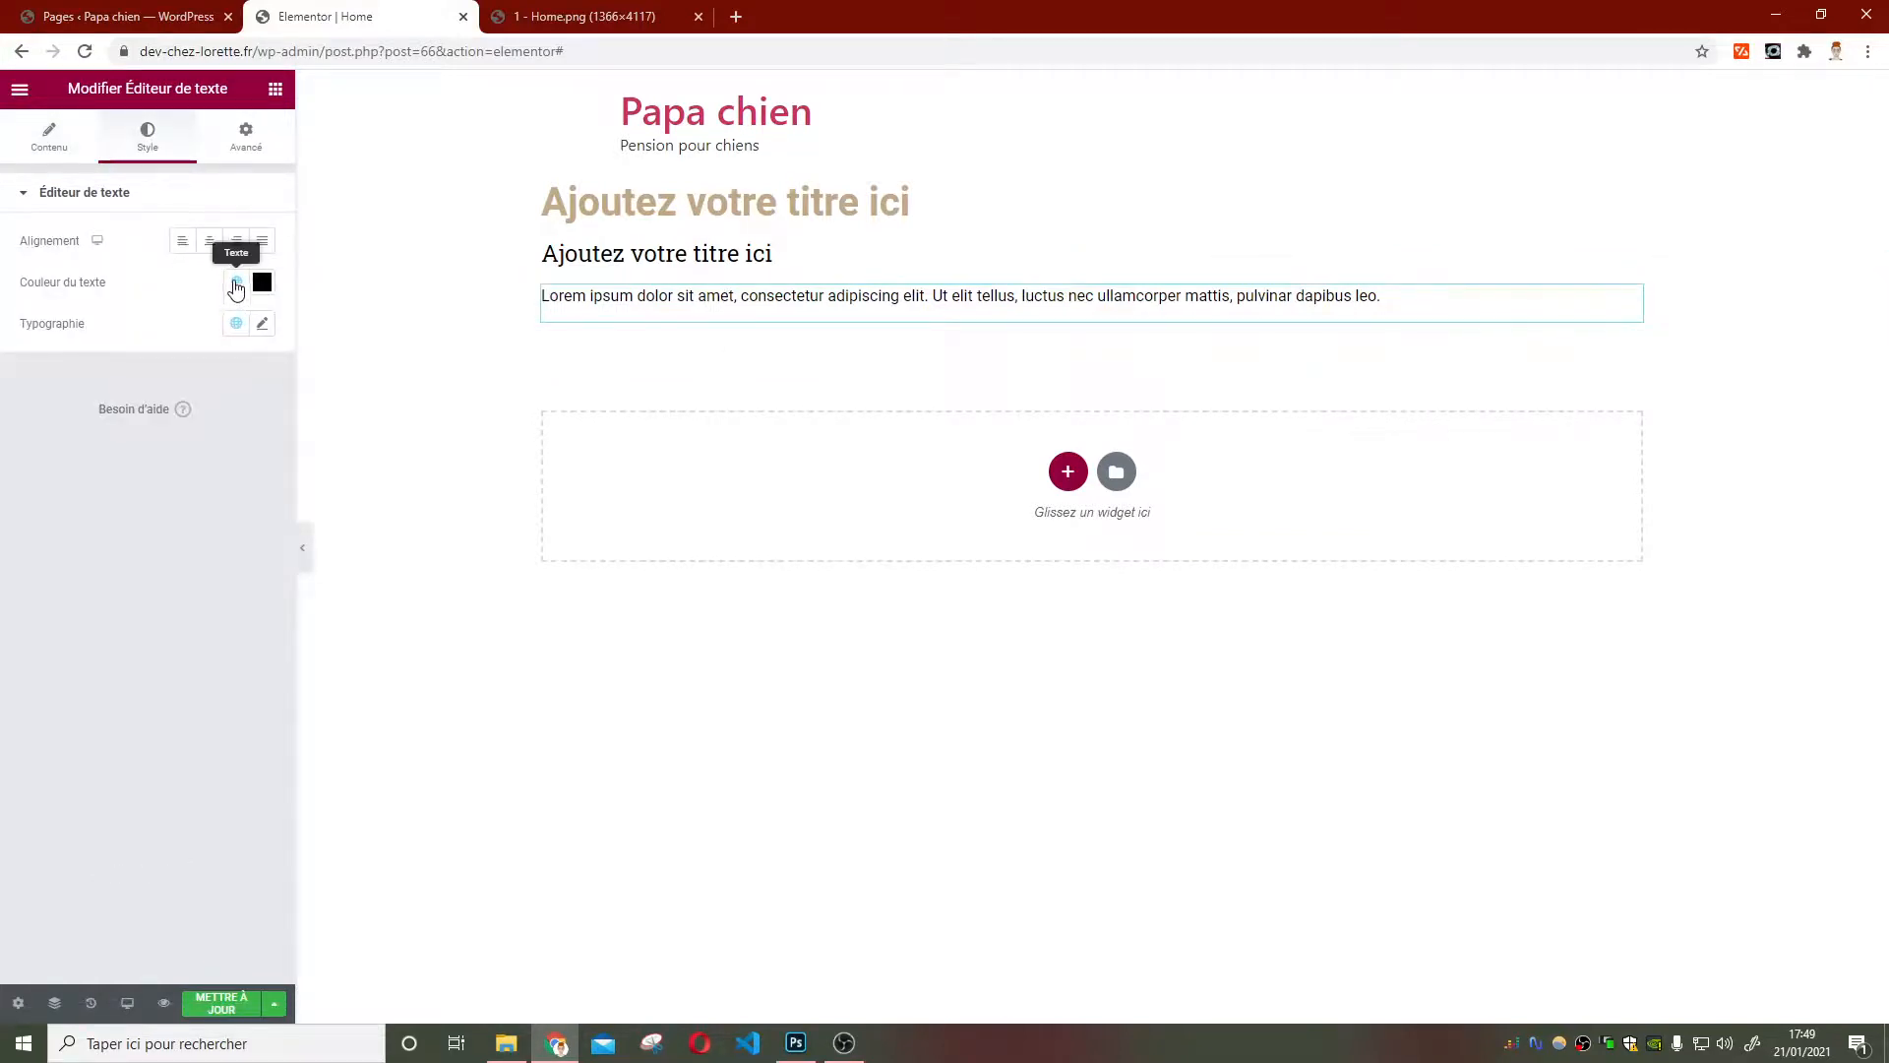
{"action": "left_click", "coordinate": [236, 283]}
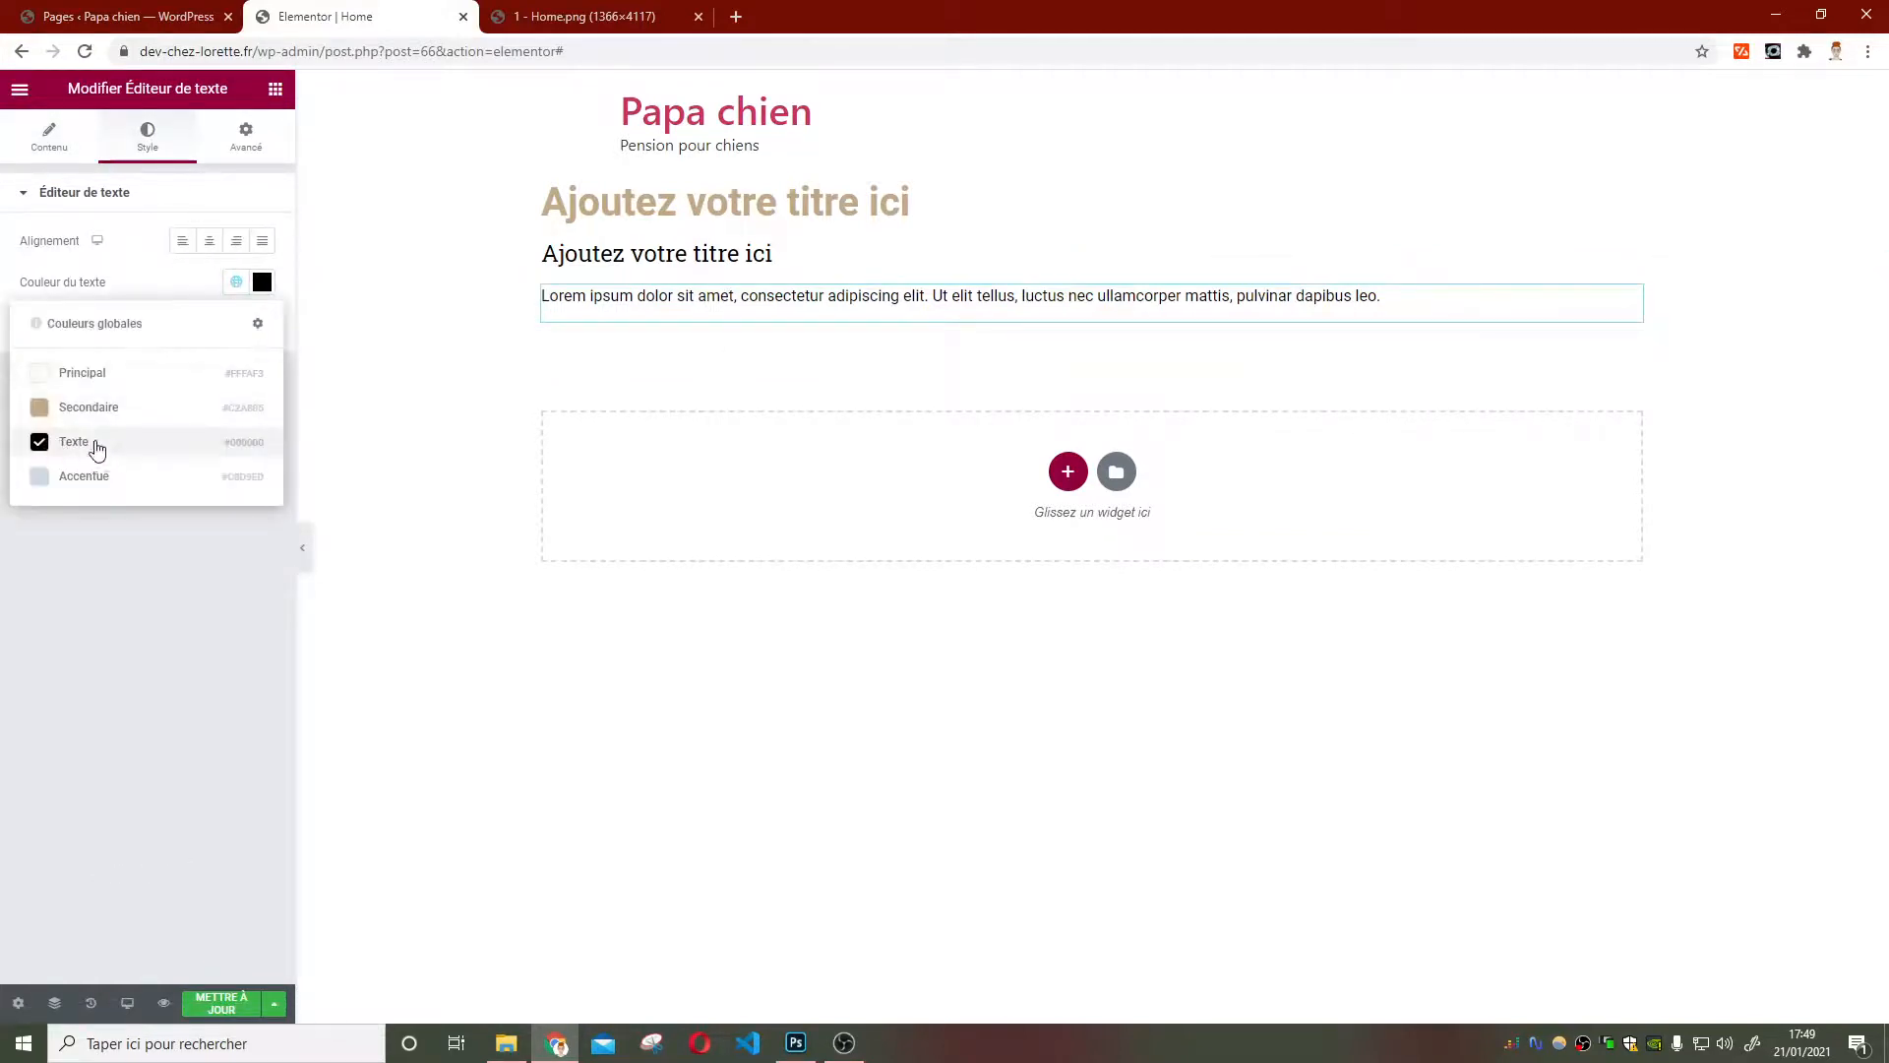
{"action": "left_click", "coordinate": [54, 447]}
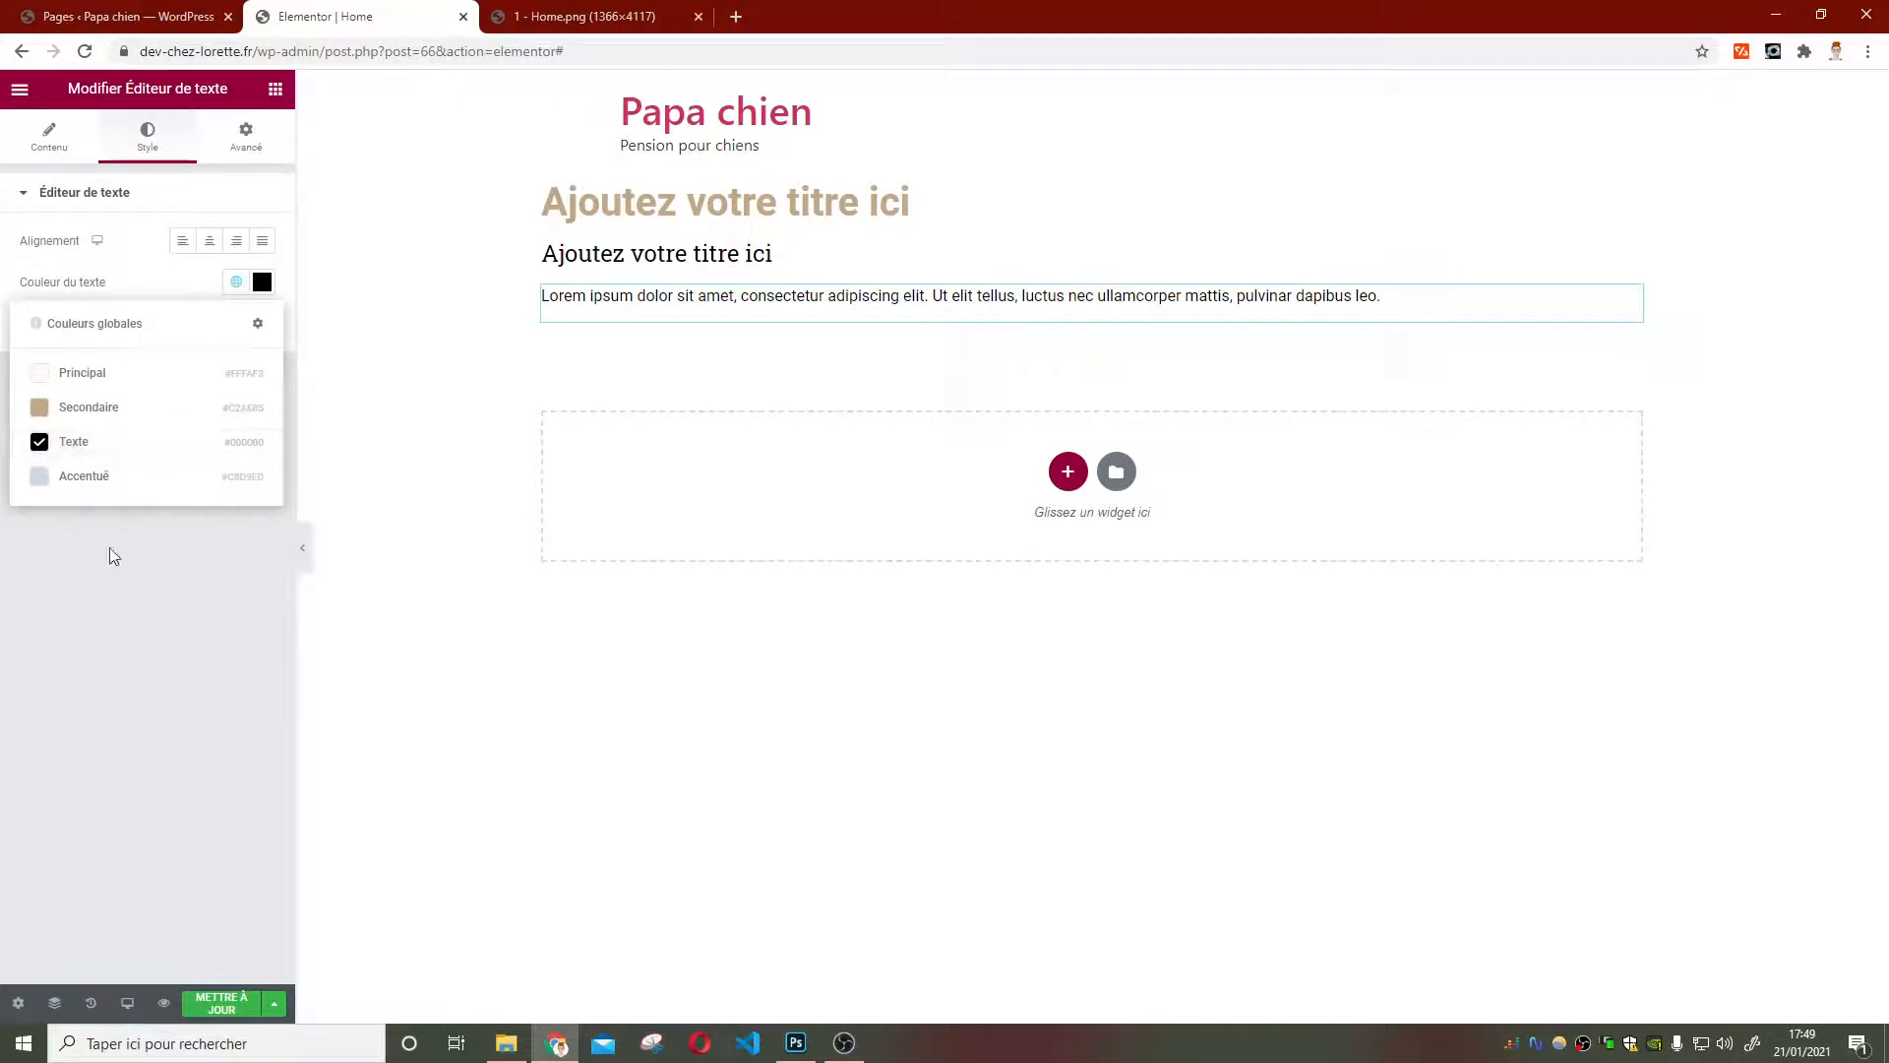
{"action": "left_click", "coordinate": [132, 514]}
{"action": "left_click", "coordinate": [237, 324]}
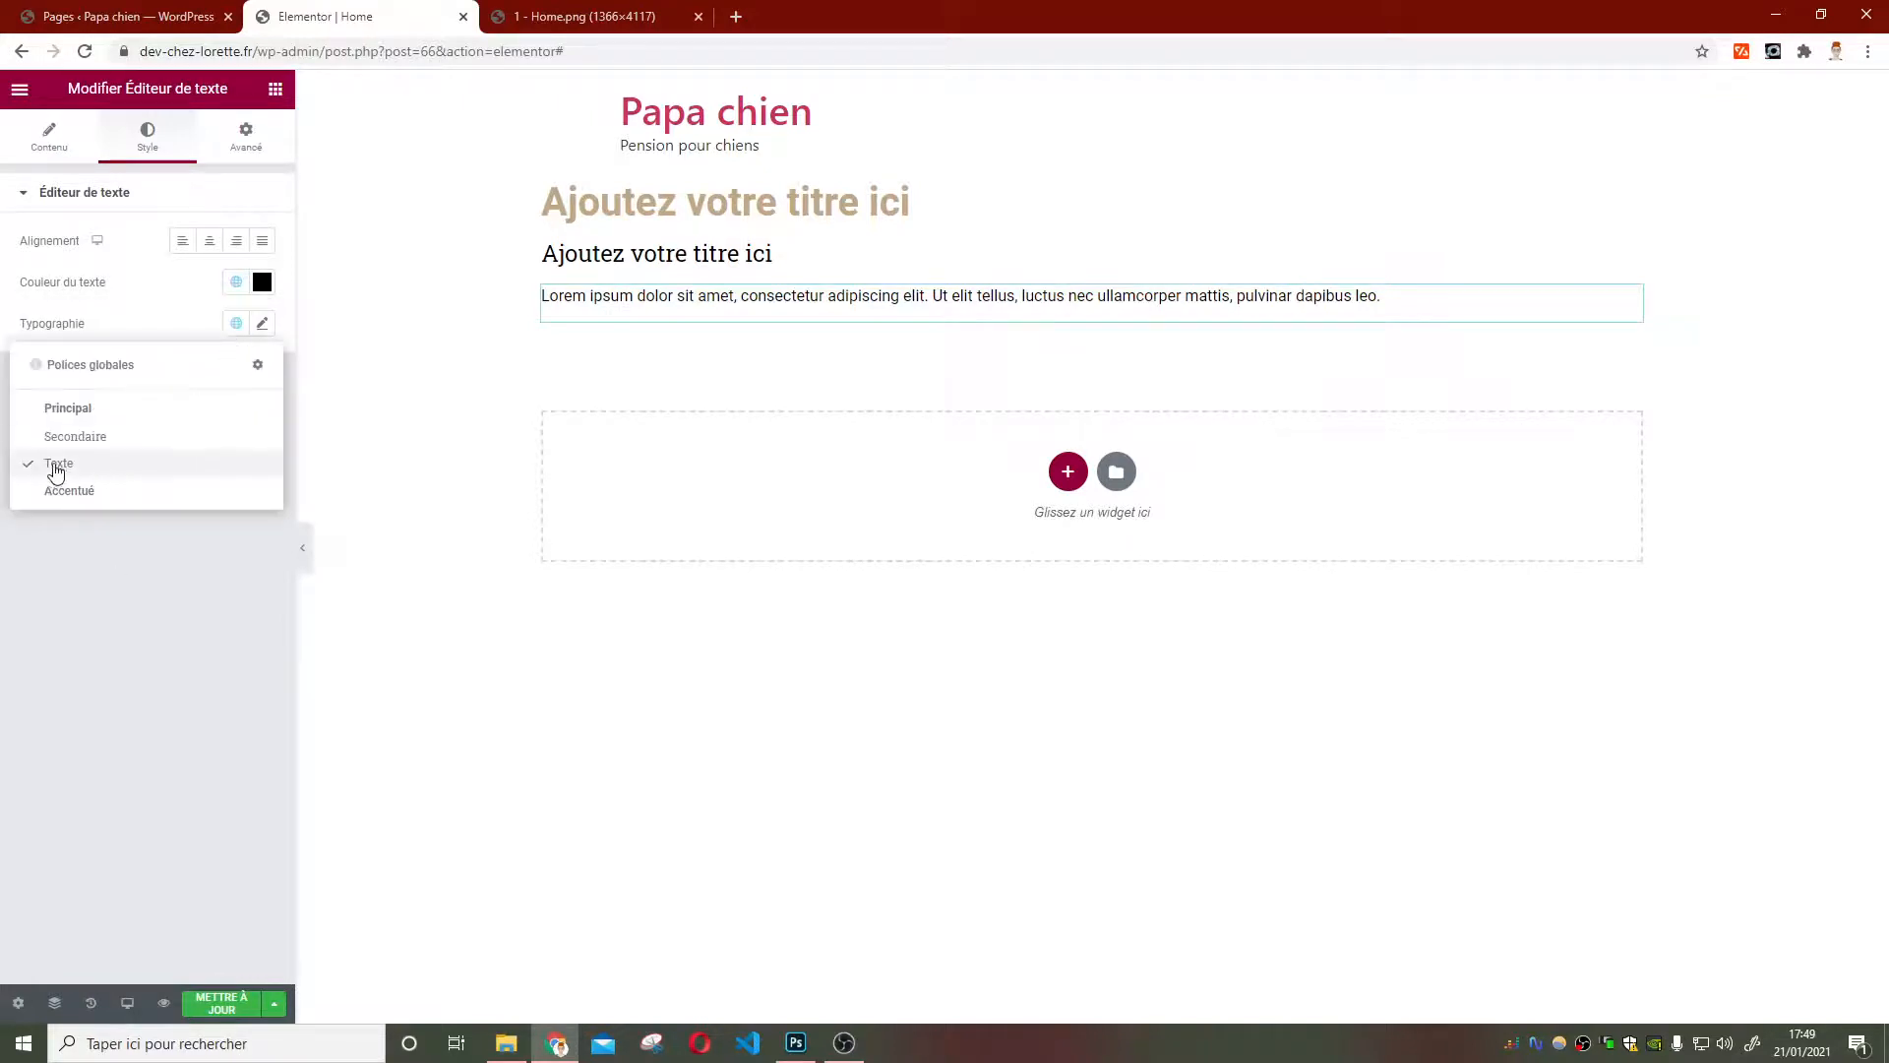
{"action": "left_click", "coordinate": [126, 606]}
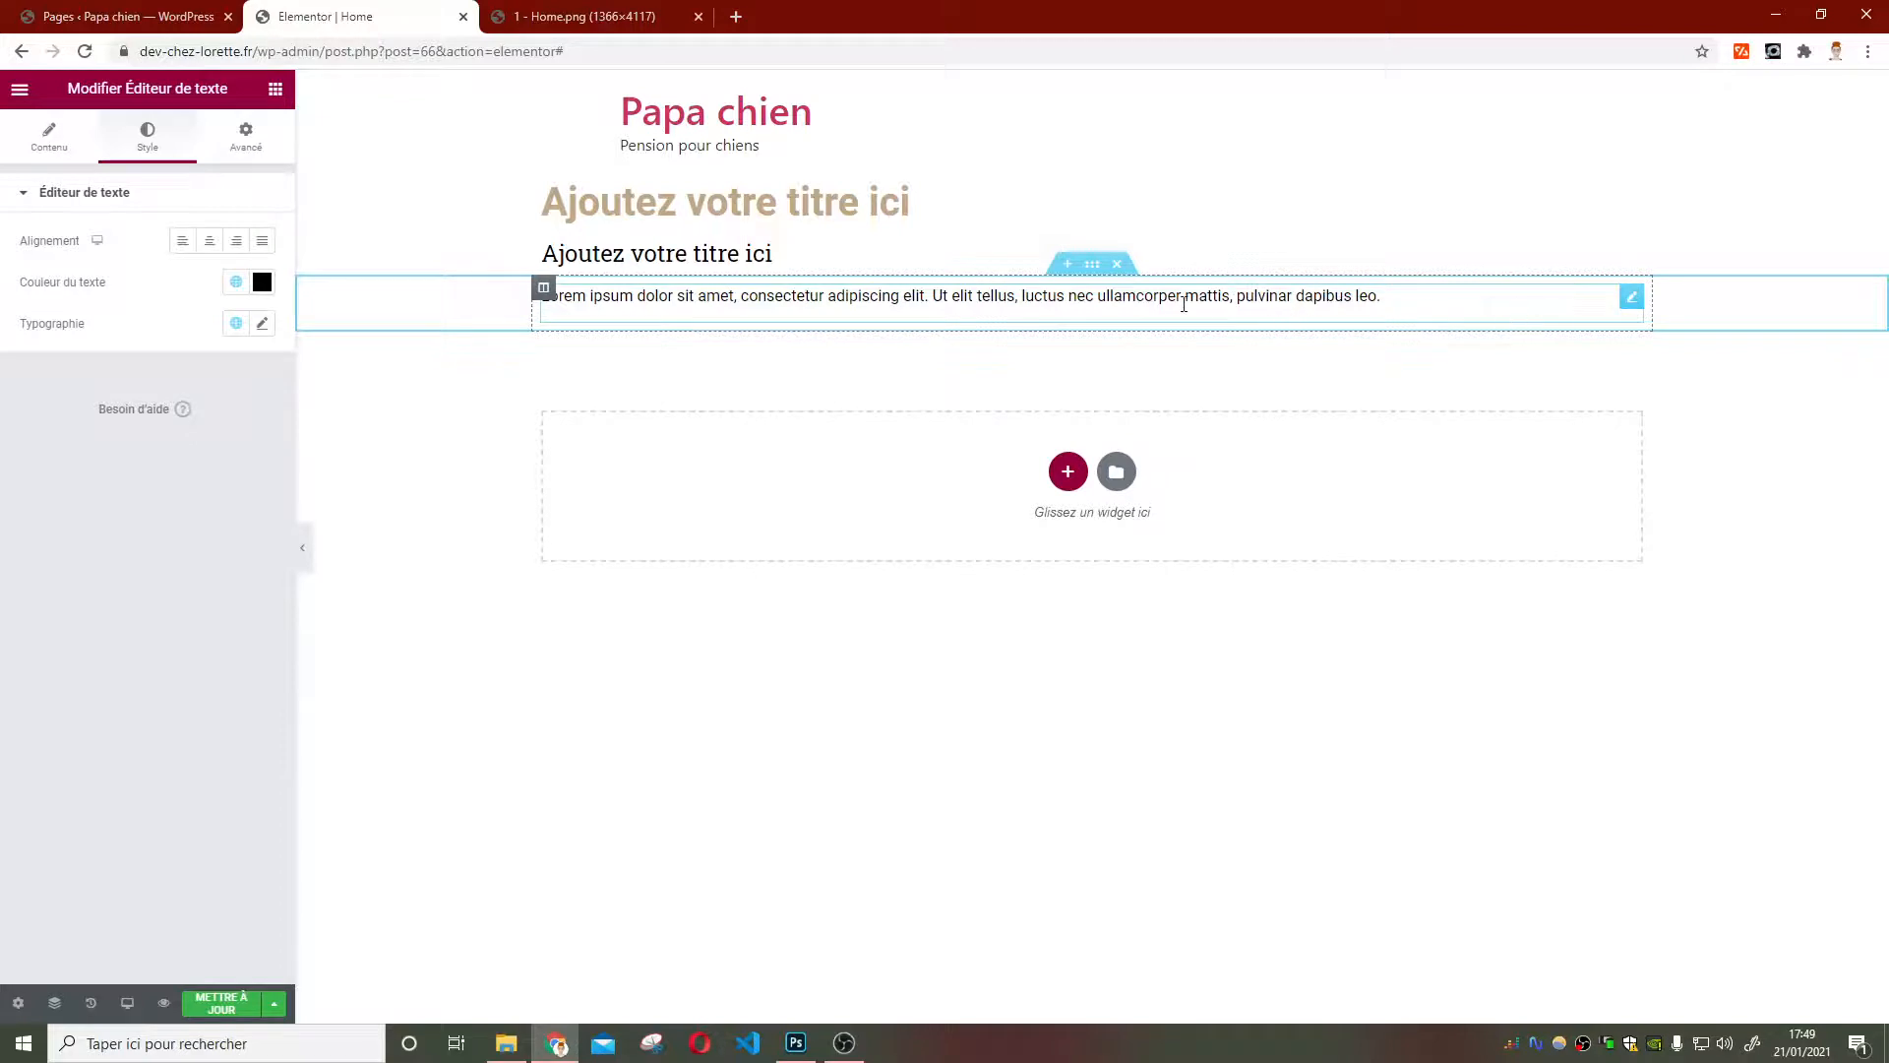
Duplicate the text editor widget with the global Accentué font on the copy, and update the page
{"action": "right_click", "coordinate": [1630, 306]}
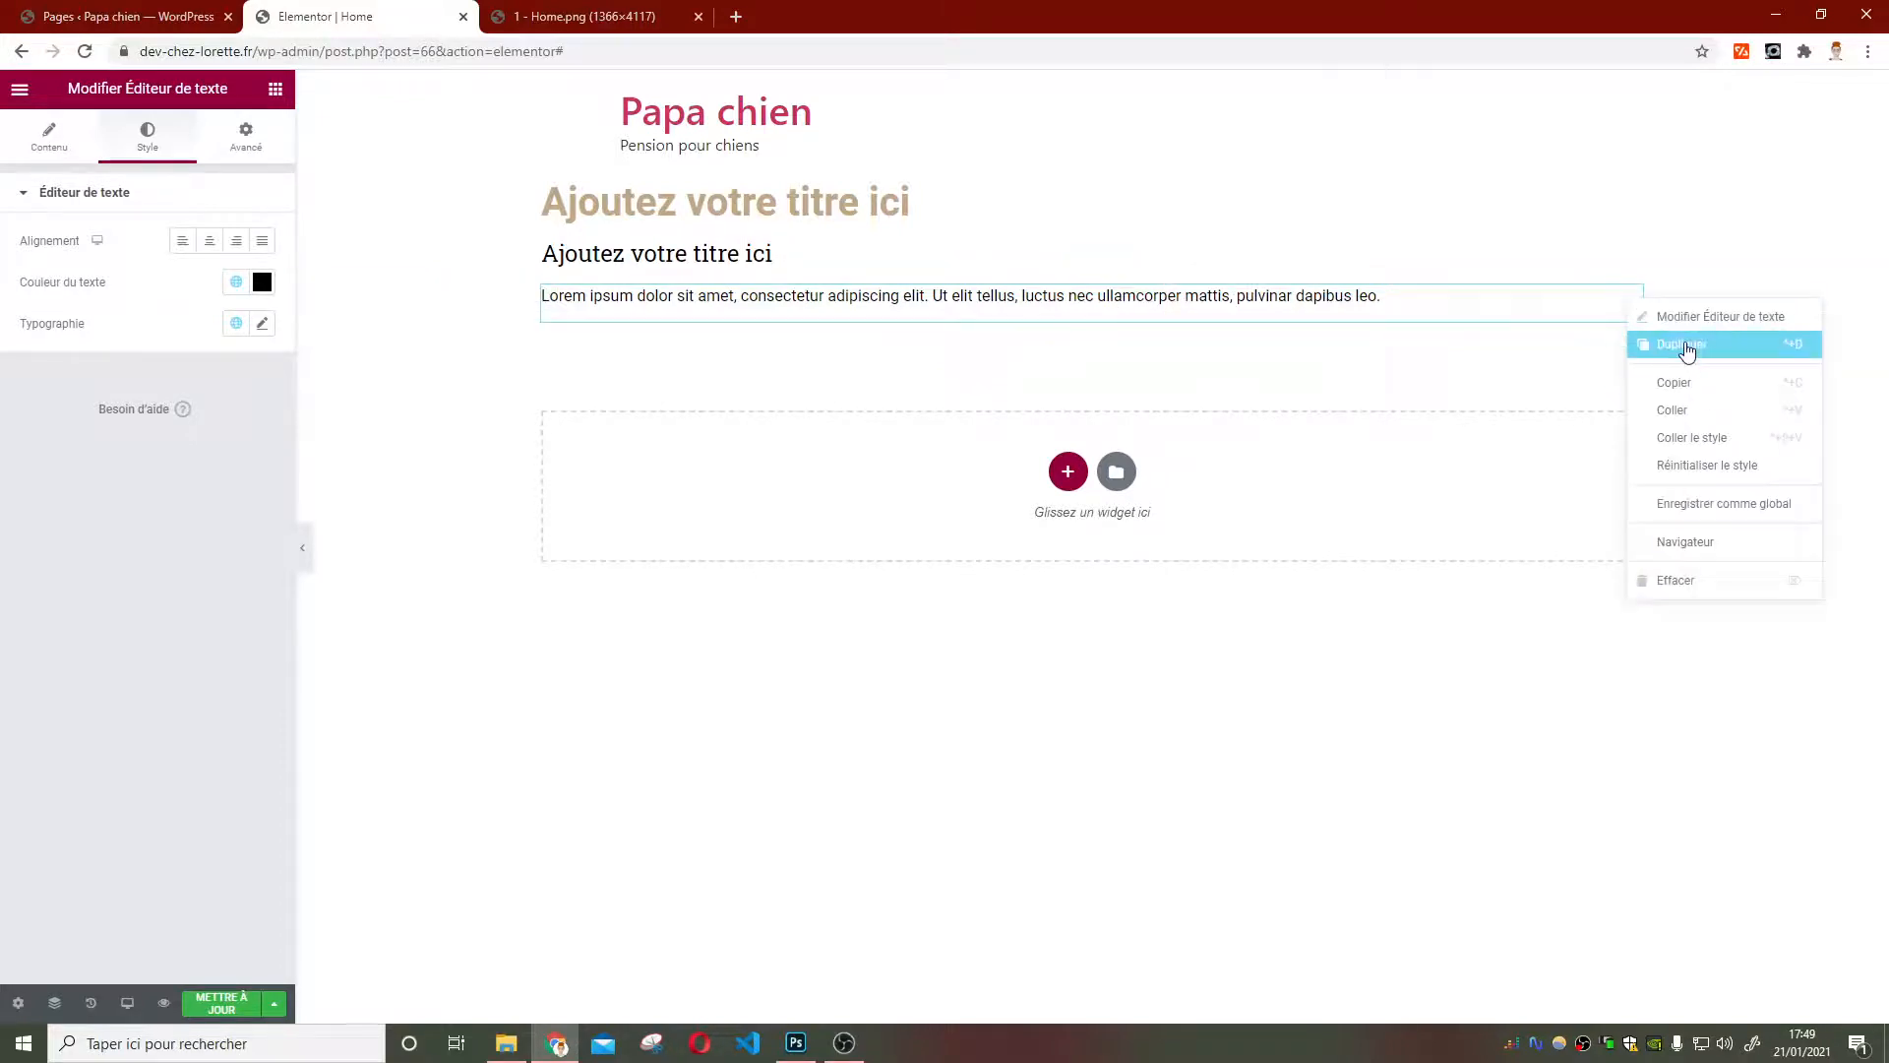
{"action": "left_click", "coordinate": [1643, 348]}
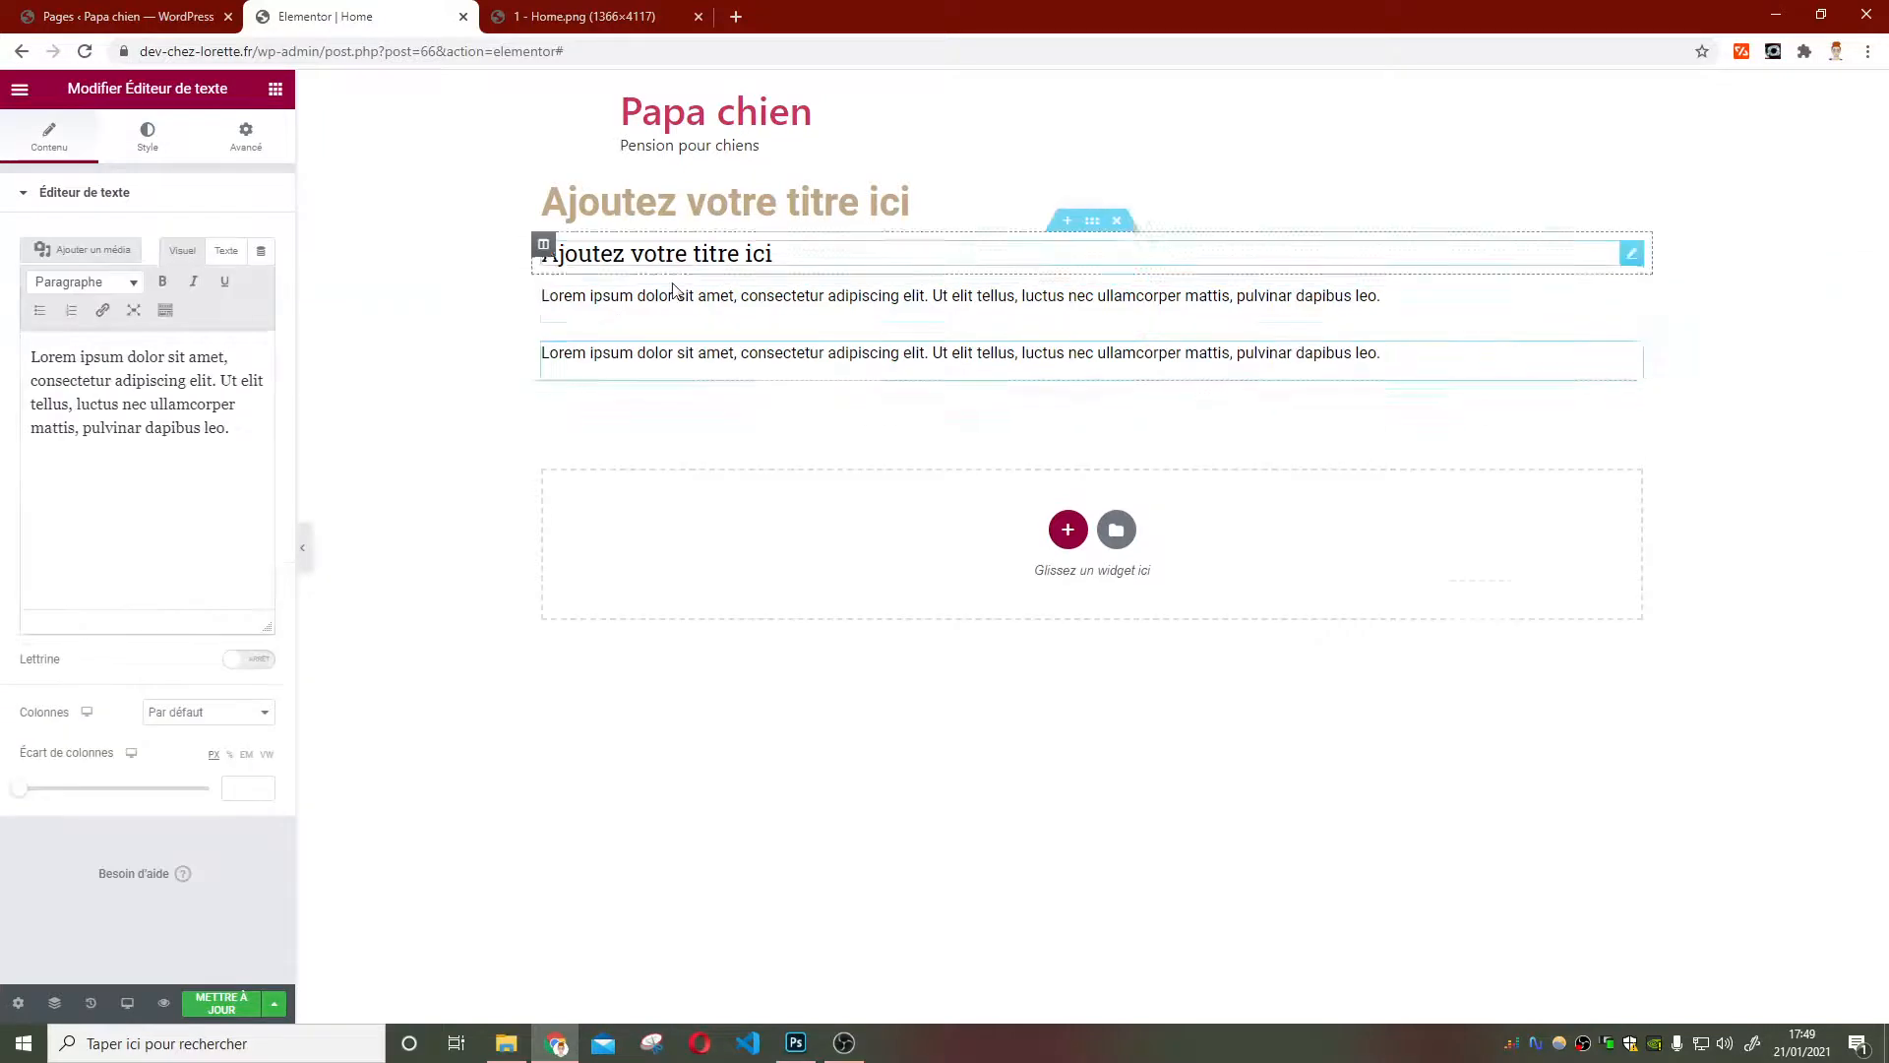
{"action": "left_click", "coordinate": [152, 134]}
{"action": "left_click", "coordinate": [237, 323]}
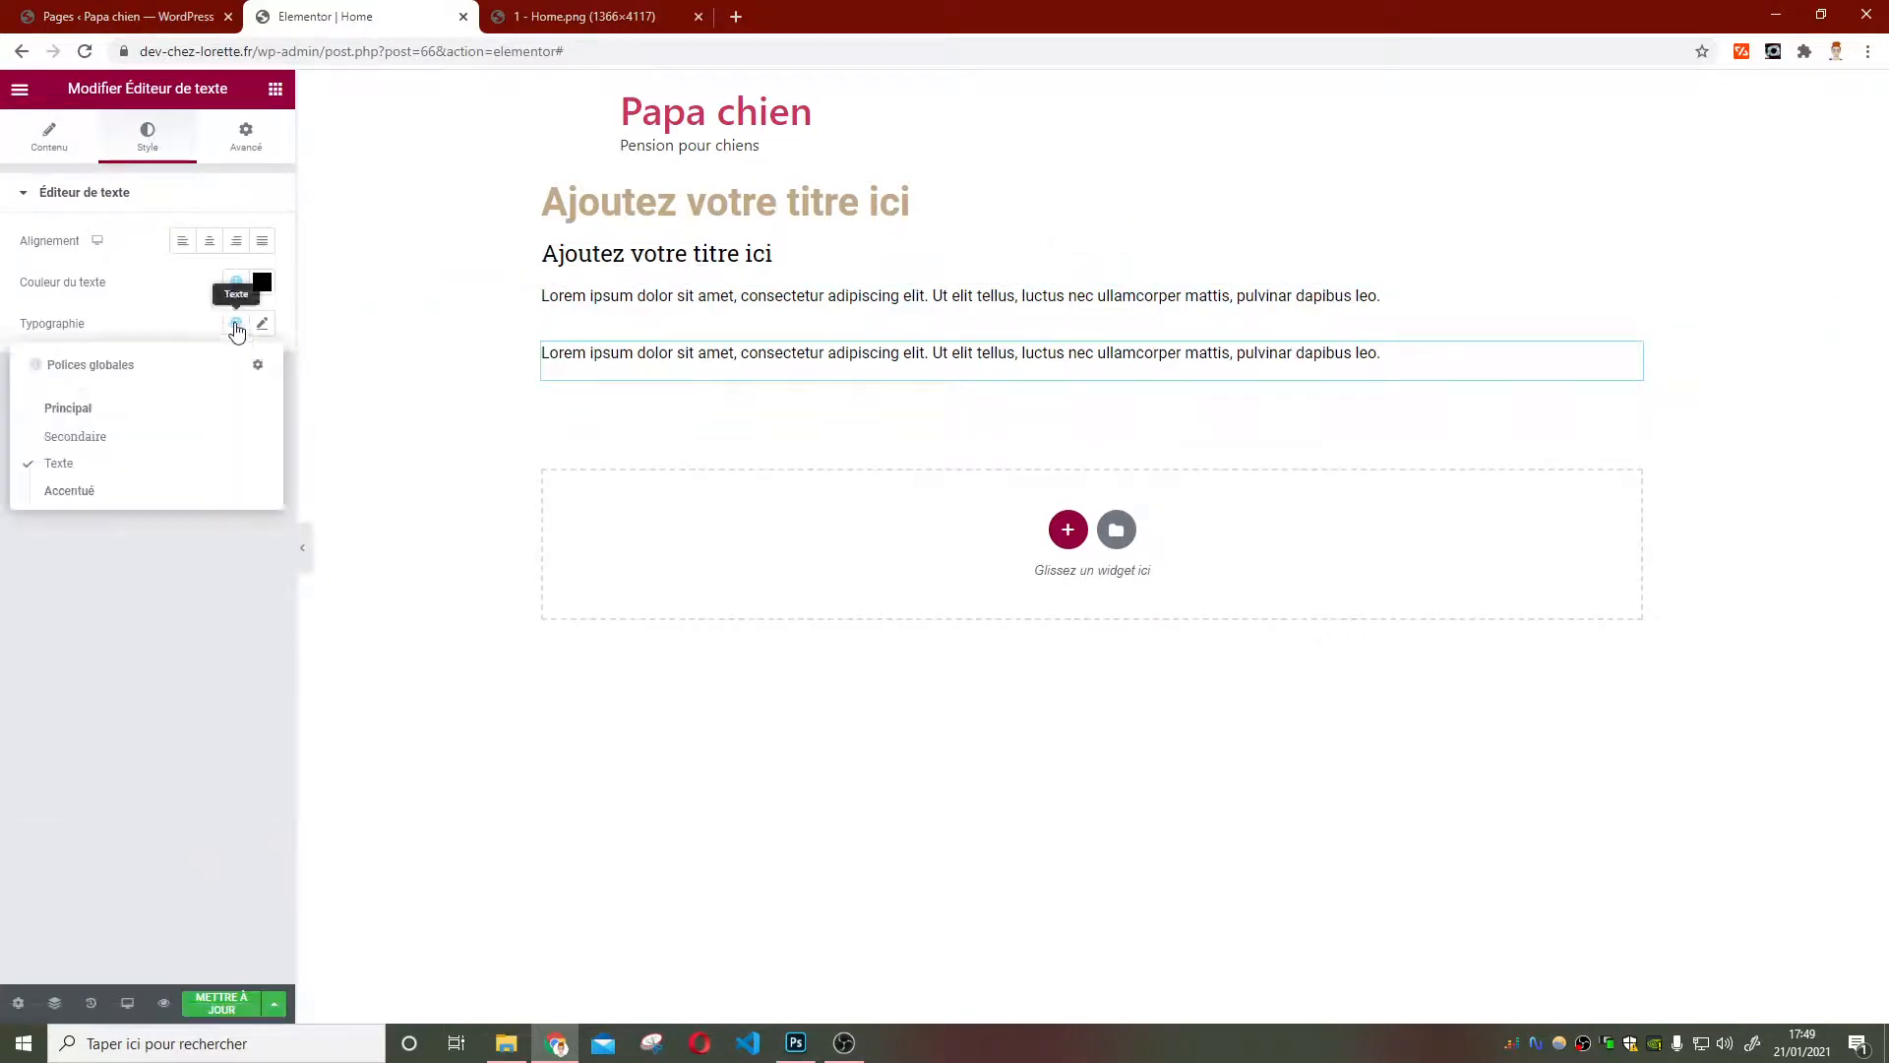
{"action": "left_click", "coordinate": [68, 490]}
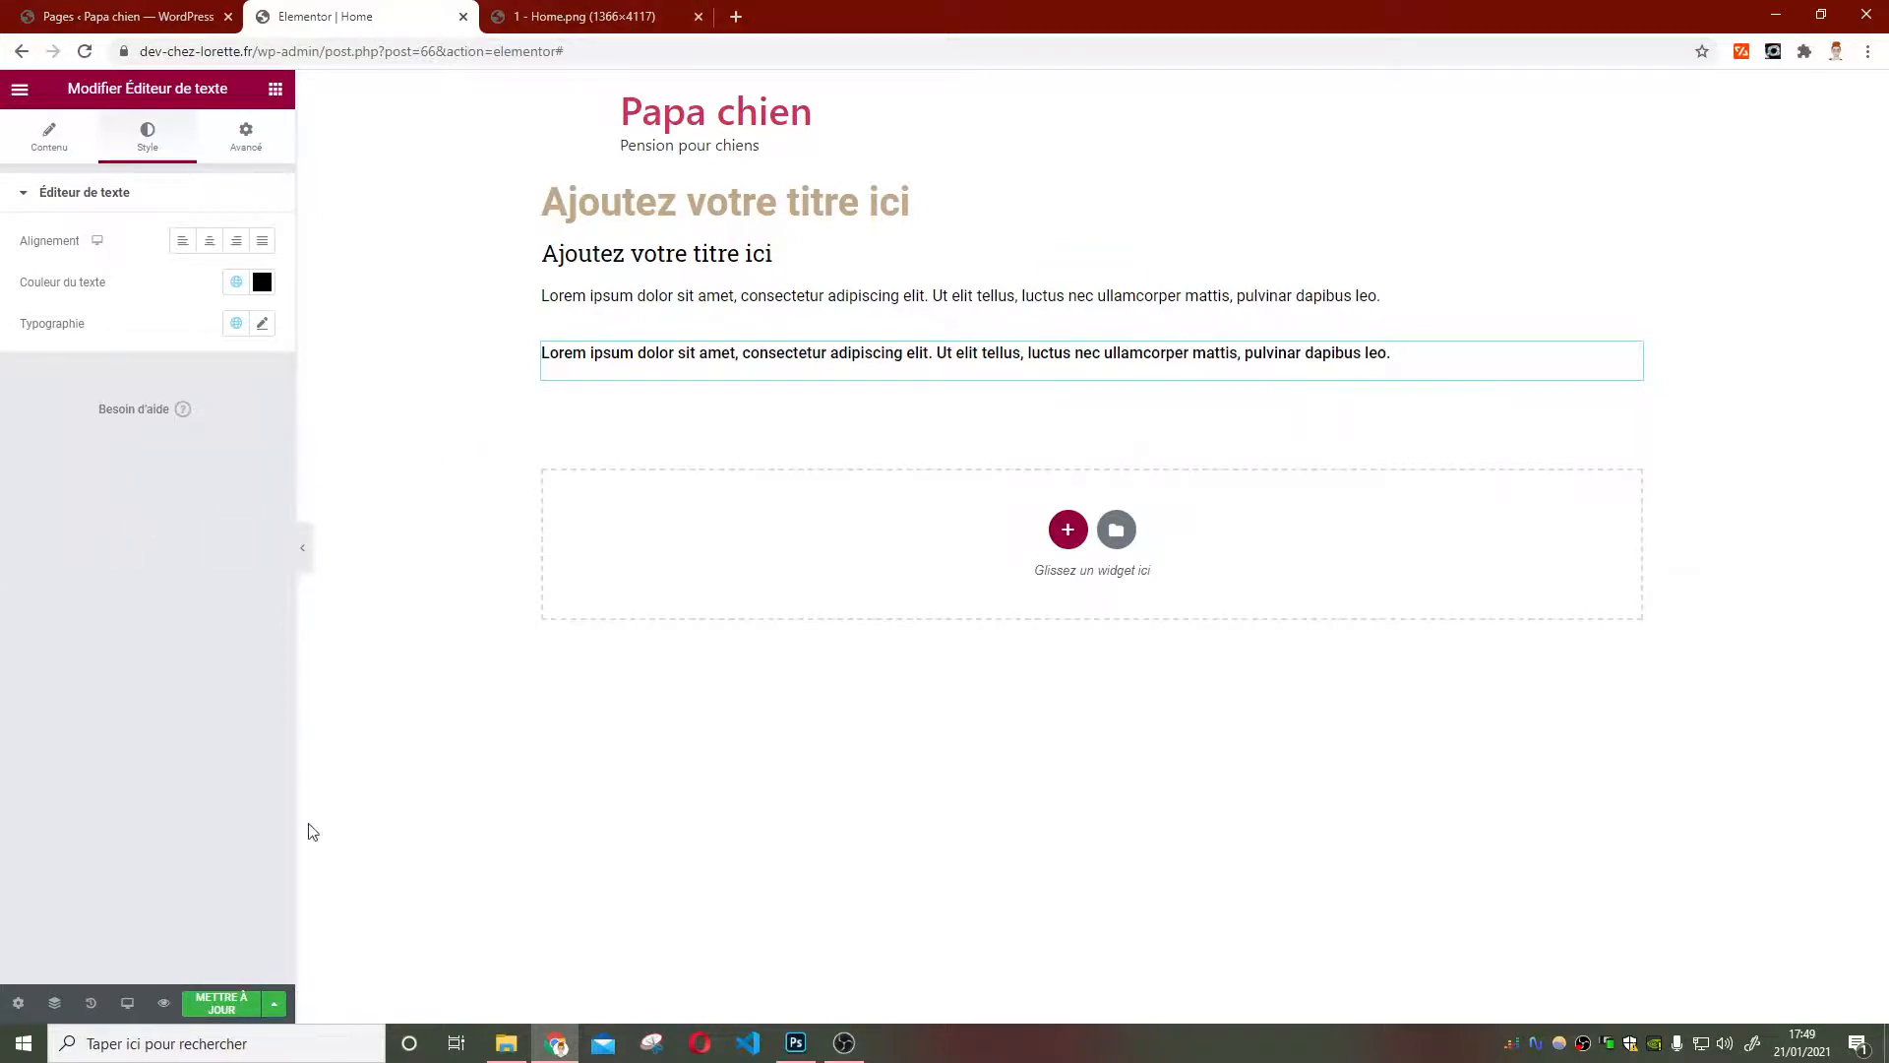
{"action": "left_click", "coordinate": [221, 1003]}
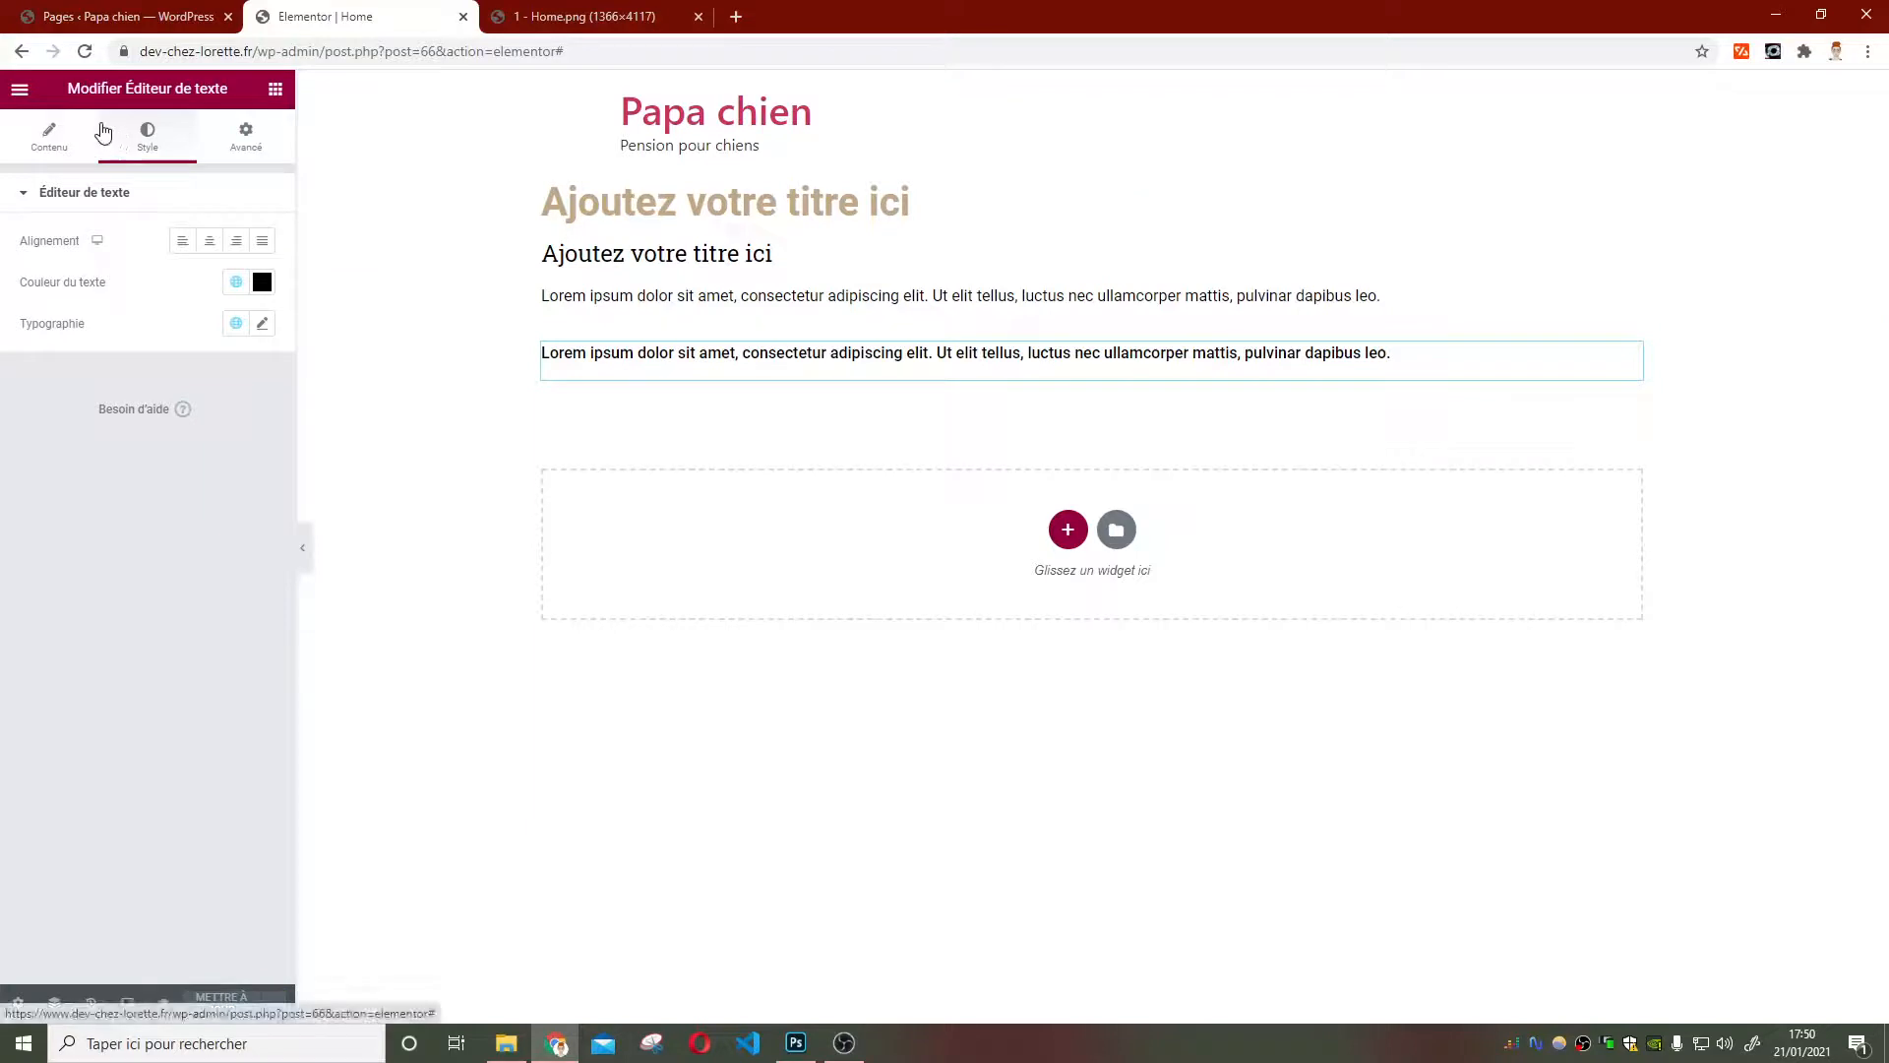
Open the typography settings of the Principal global font in the site settings
{"action": "left_click", "coordinate": [19, 92]}
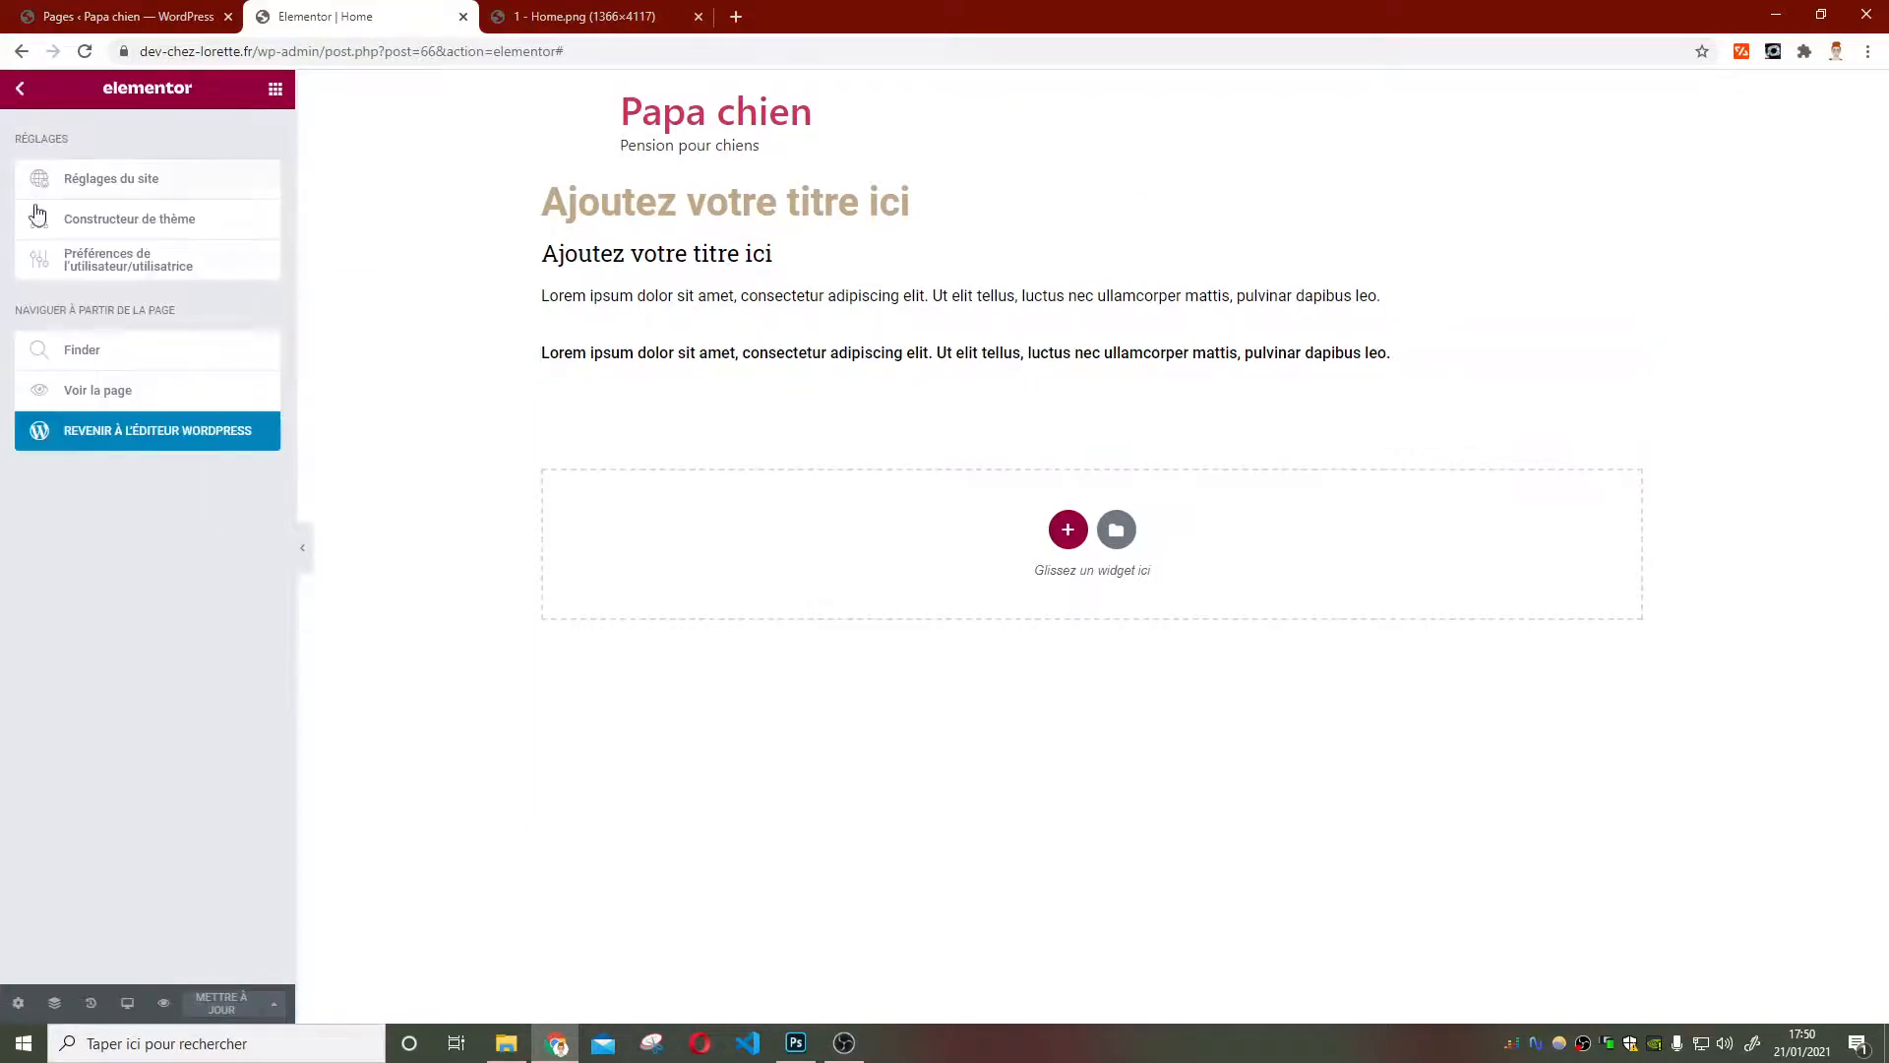
{"action": "left_click", "coordinate": [161, 185]}
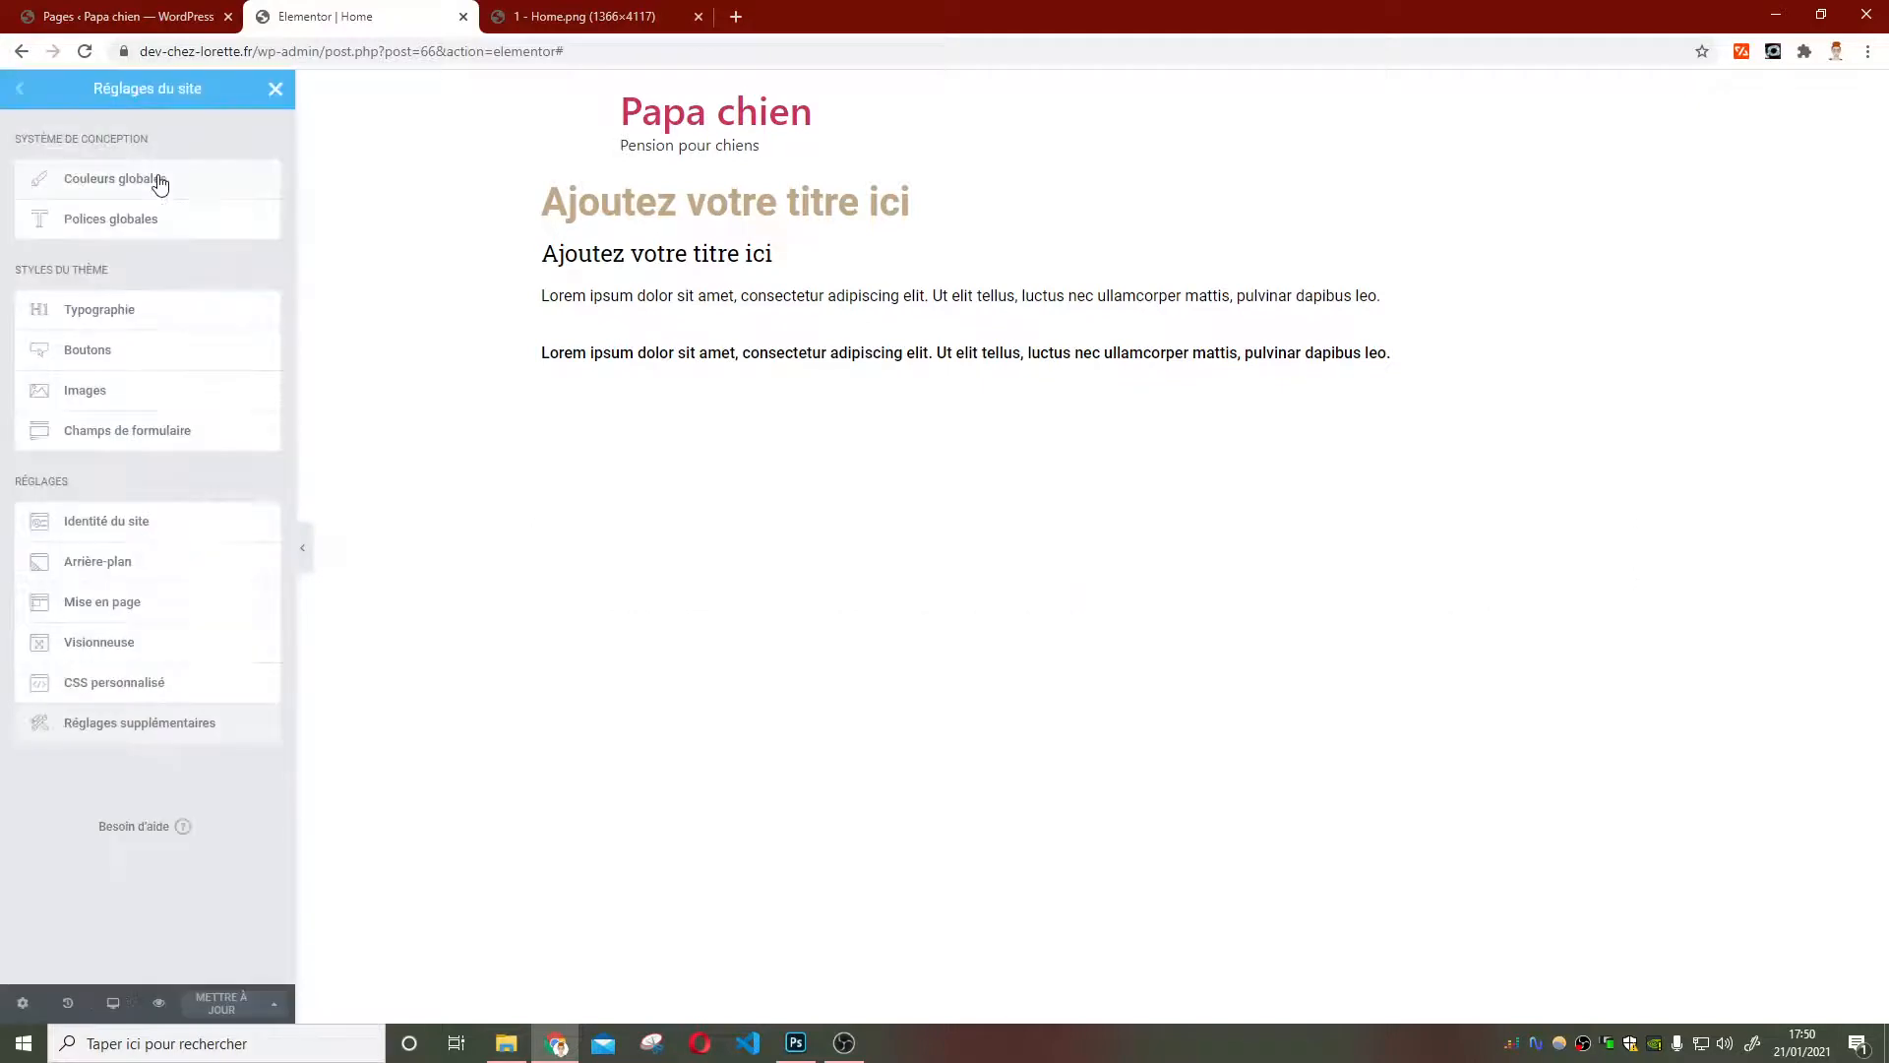
{"action": "left_click", "coordinate": [99, 222]}
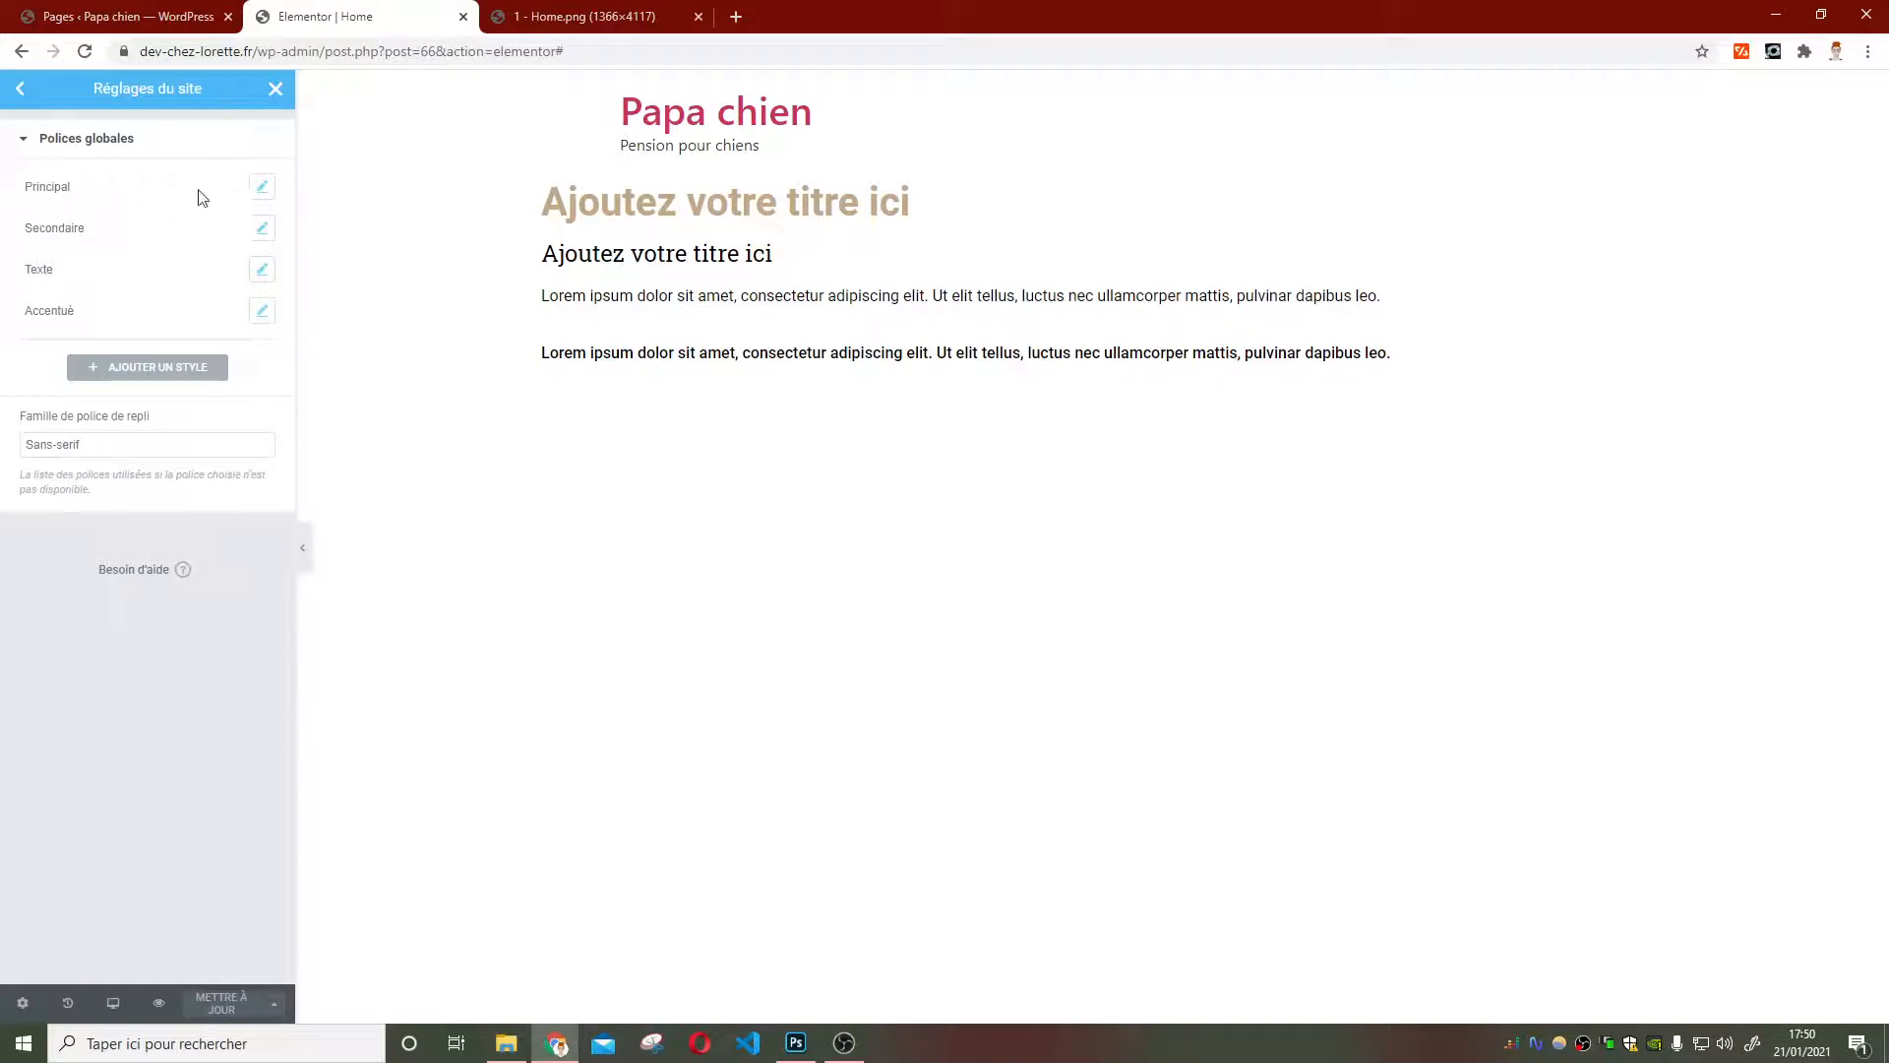
{"action": "left_click", "coordinate": [261, 190]}
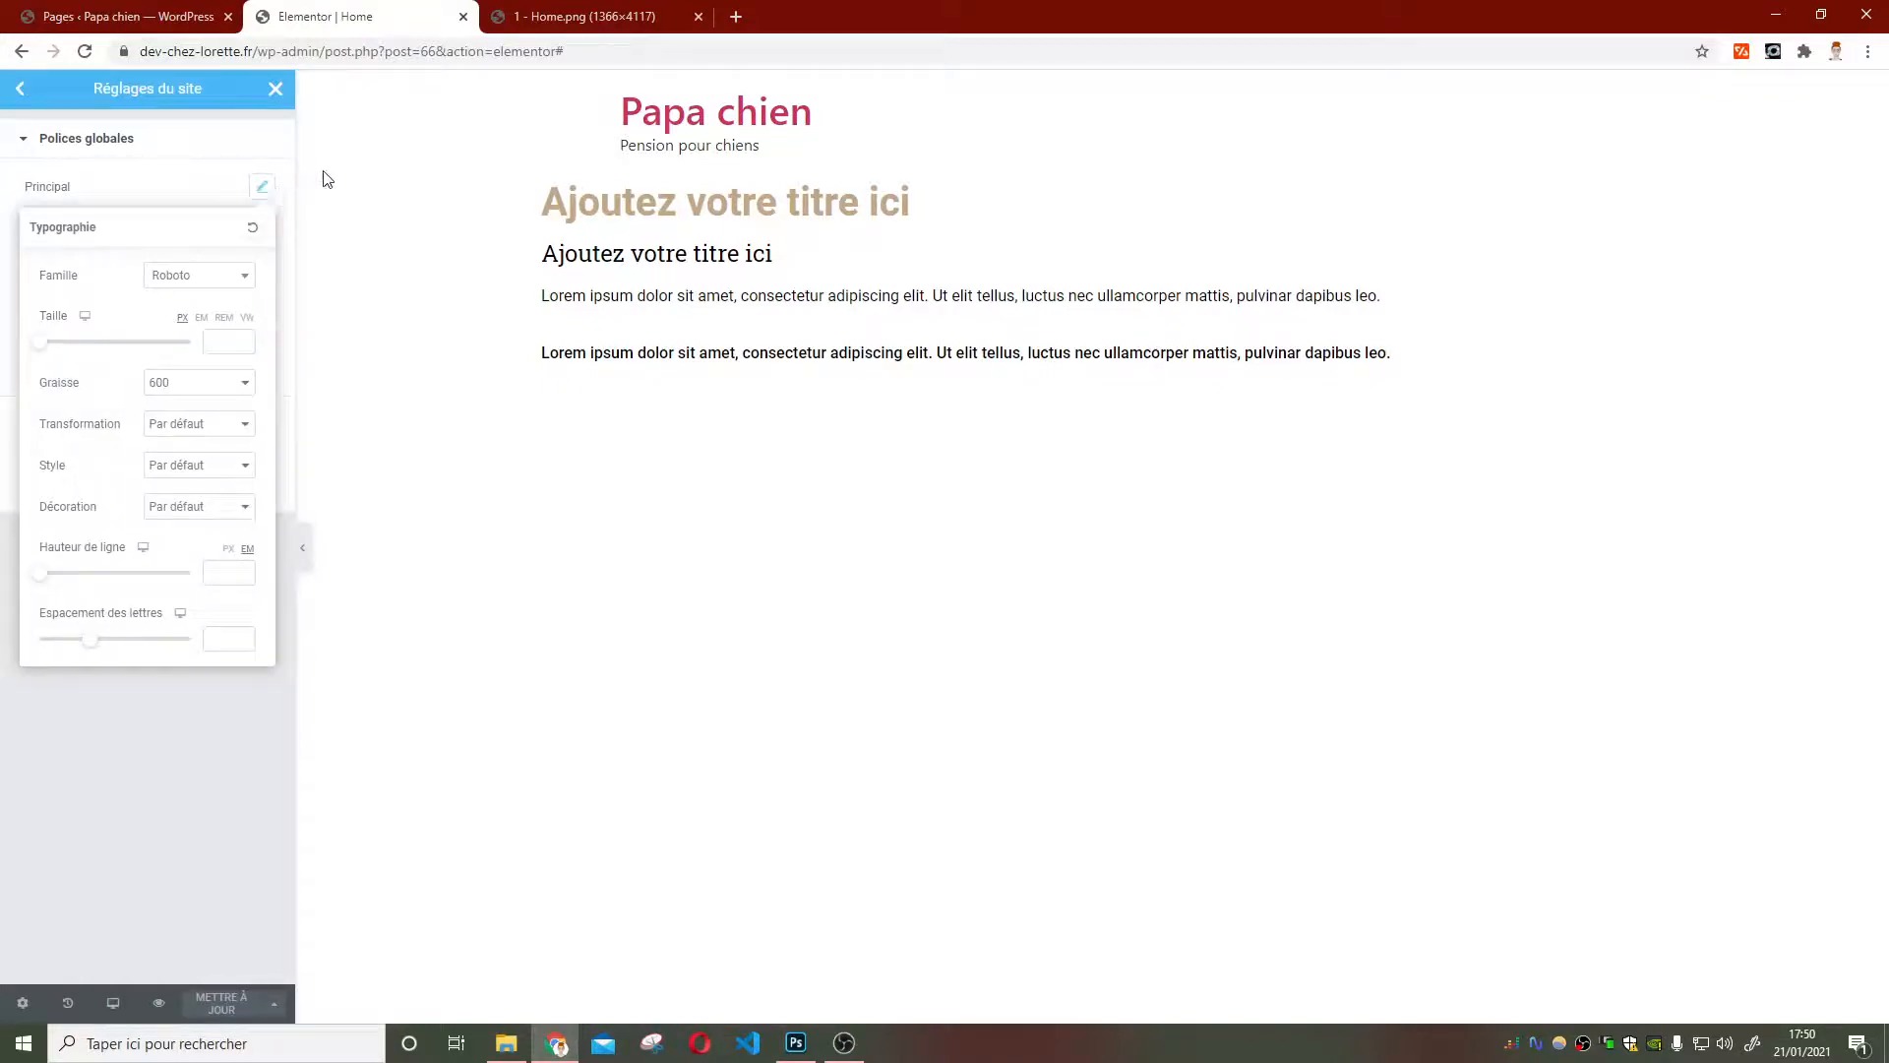
Switch to Photoshop and confirm the #c8d9ed solid fill for the third palette rectangle above the Home mockup
{"action": "left_click", "coordinate": [795, 1045]}
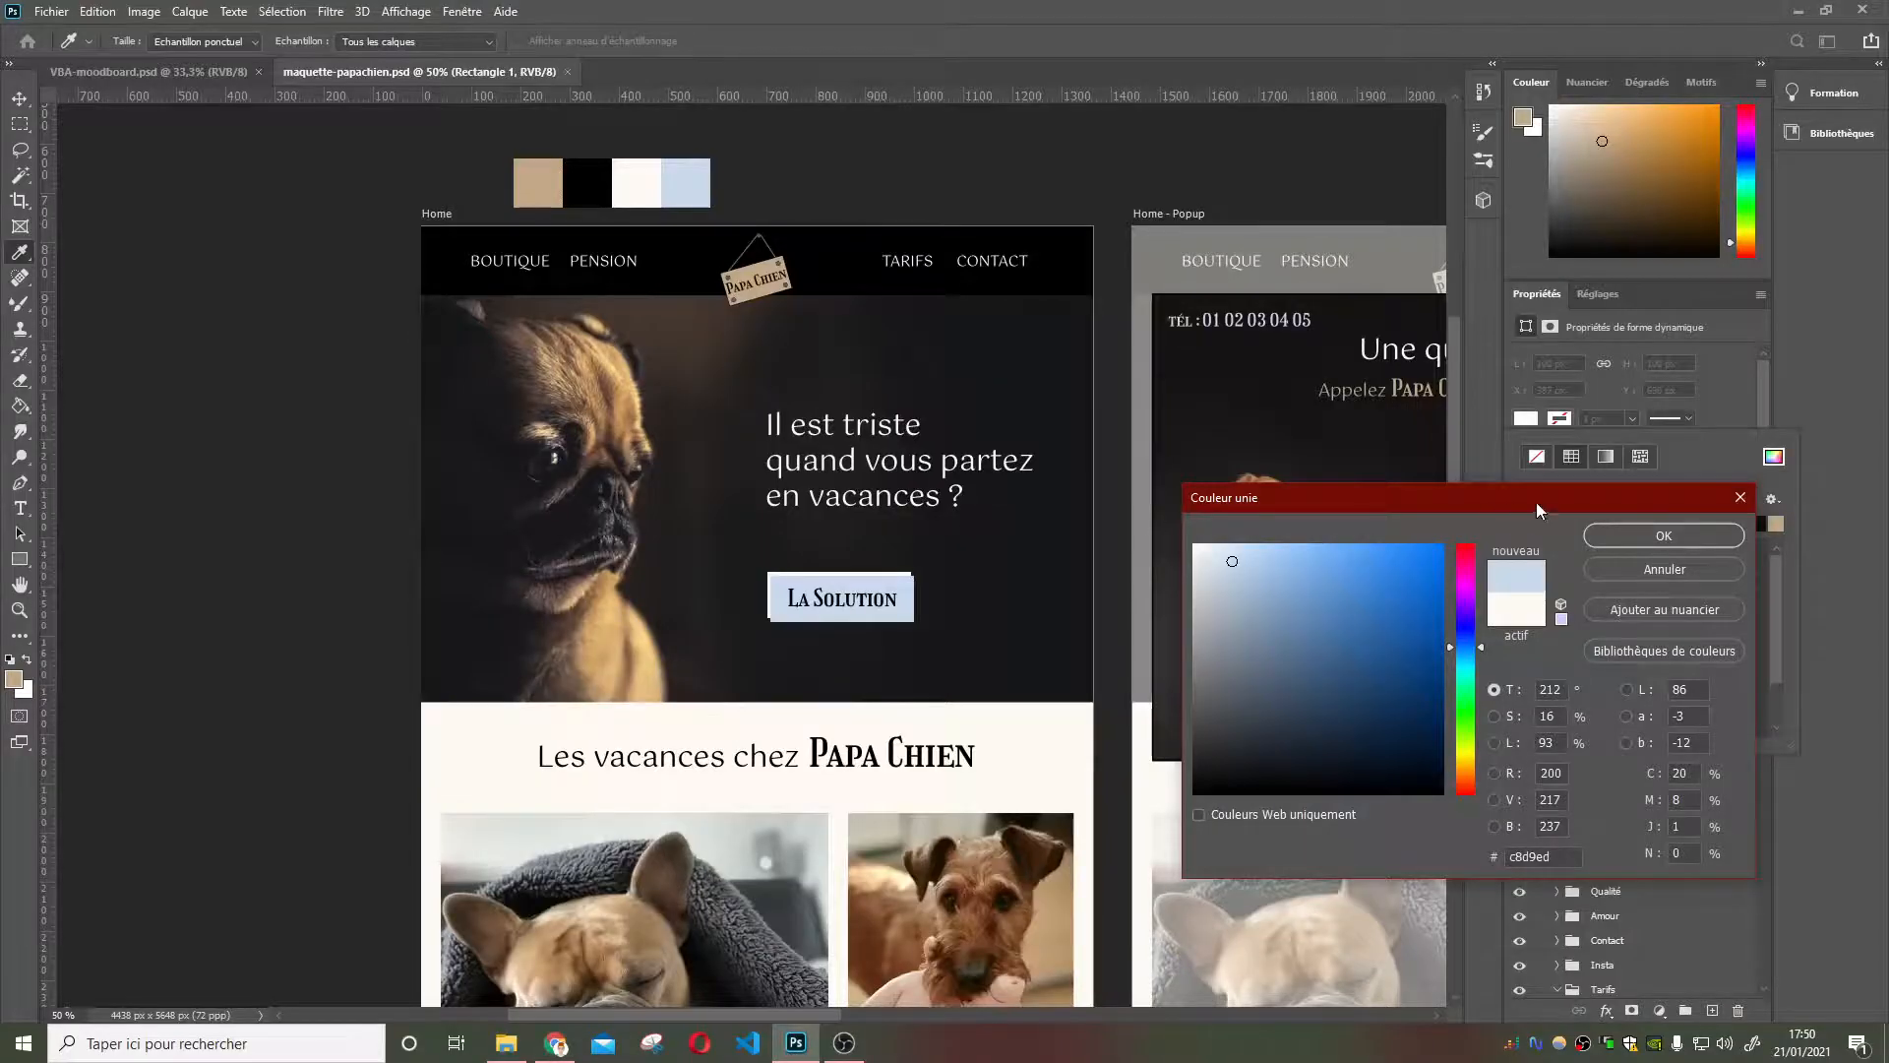
{"action": "left_click", "coordinate": [1663, 535]}
{"action": "left_click", "coordinate": [1833, 439]}
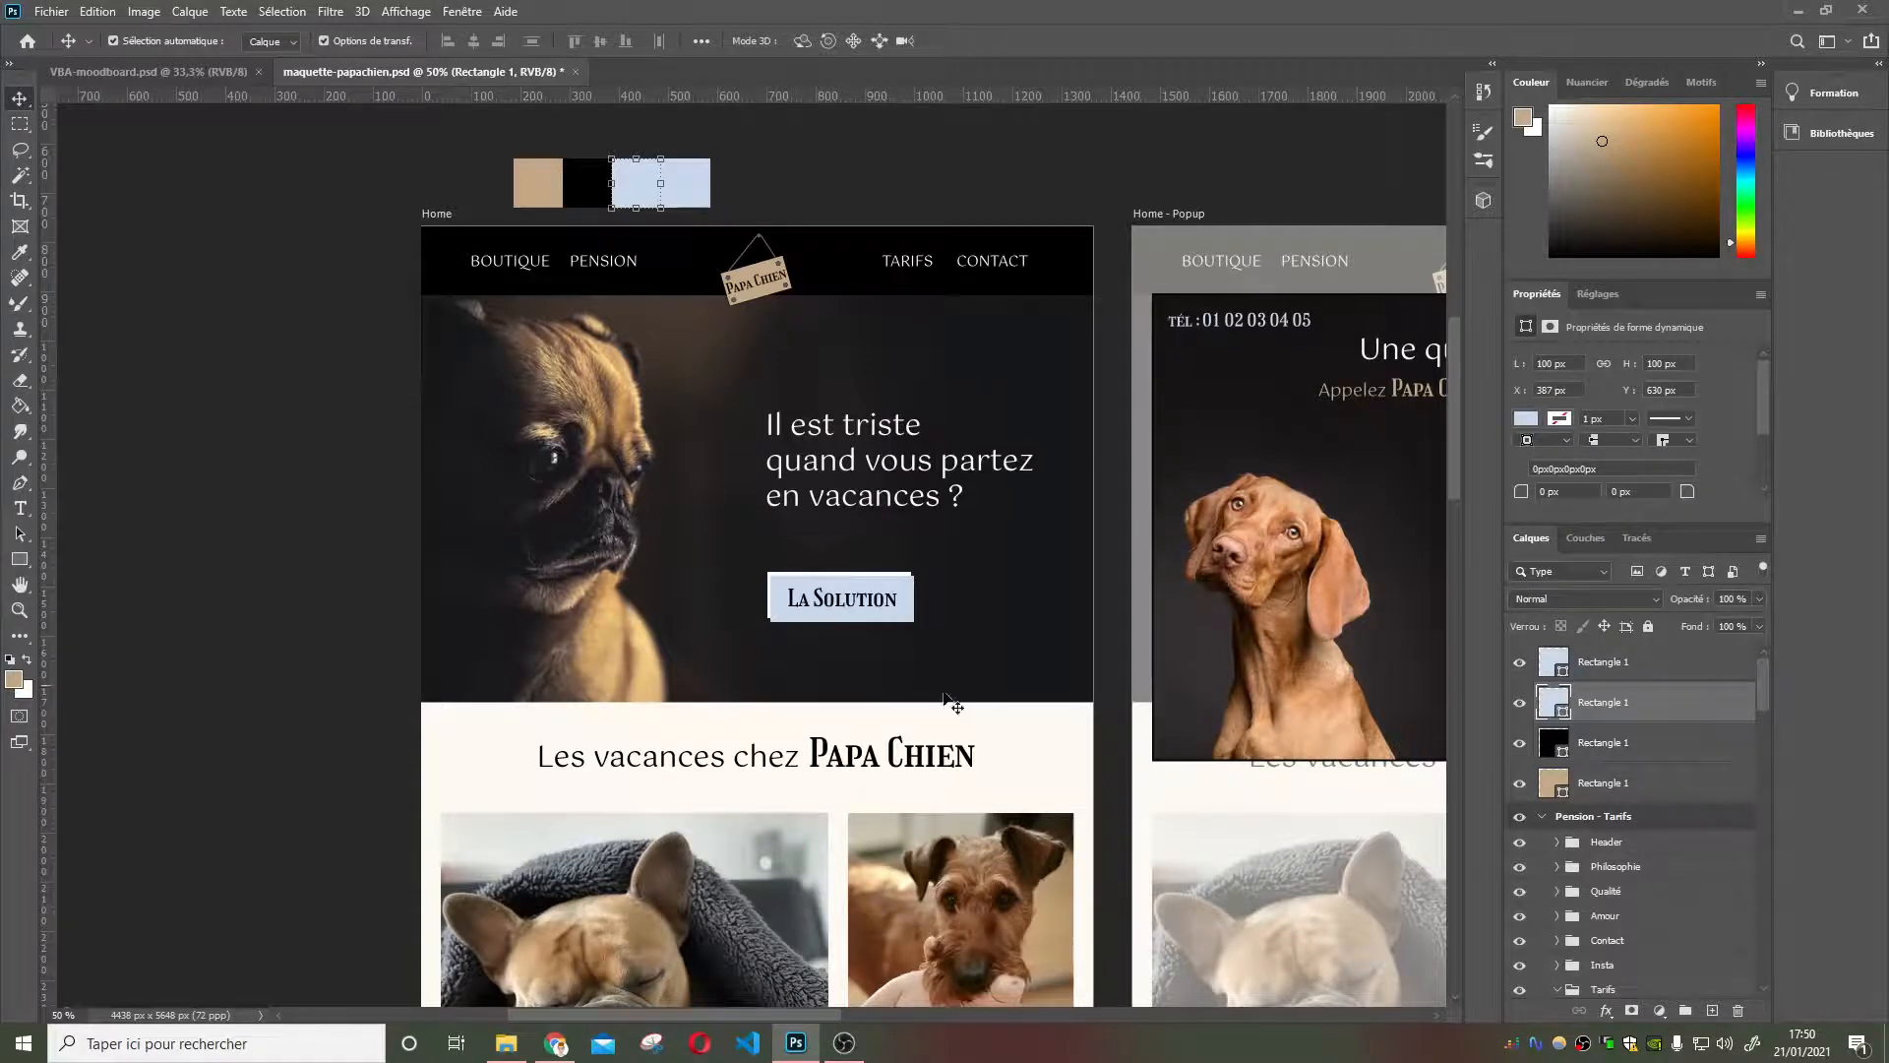
Select the "Papa Chien" heading text in the Home mockup to check its font
{"action": "left_click", "coordinate": [898, 767]}
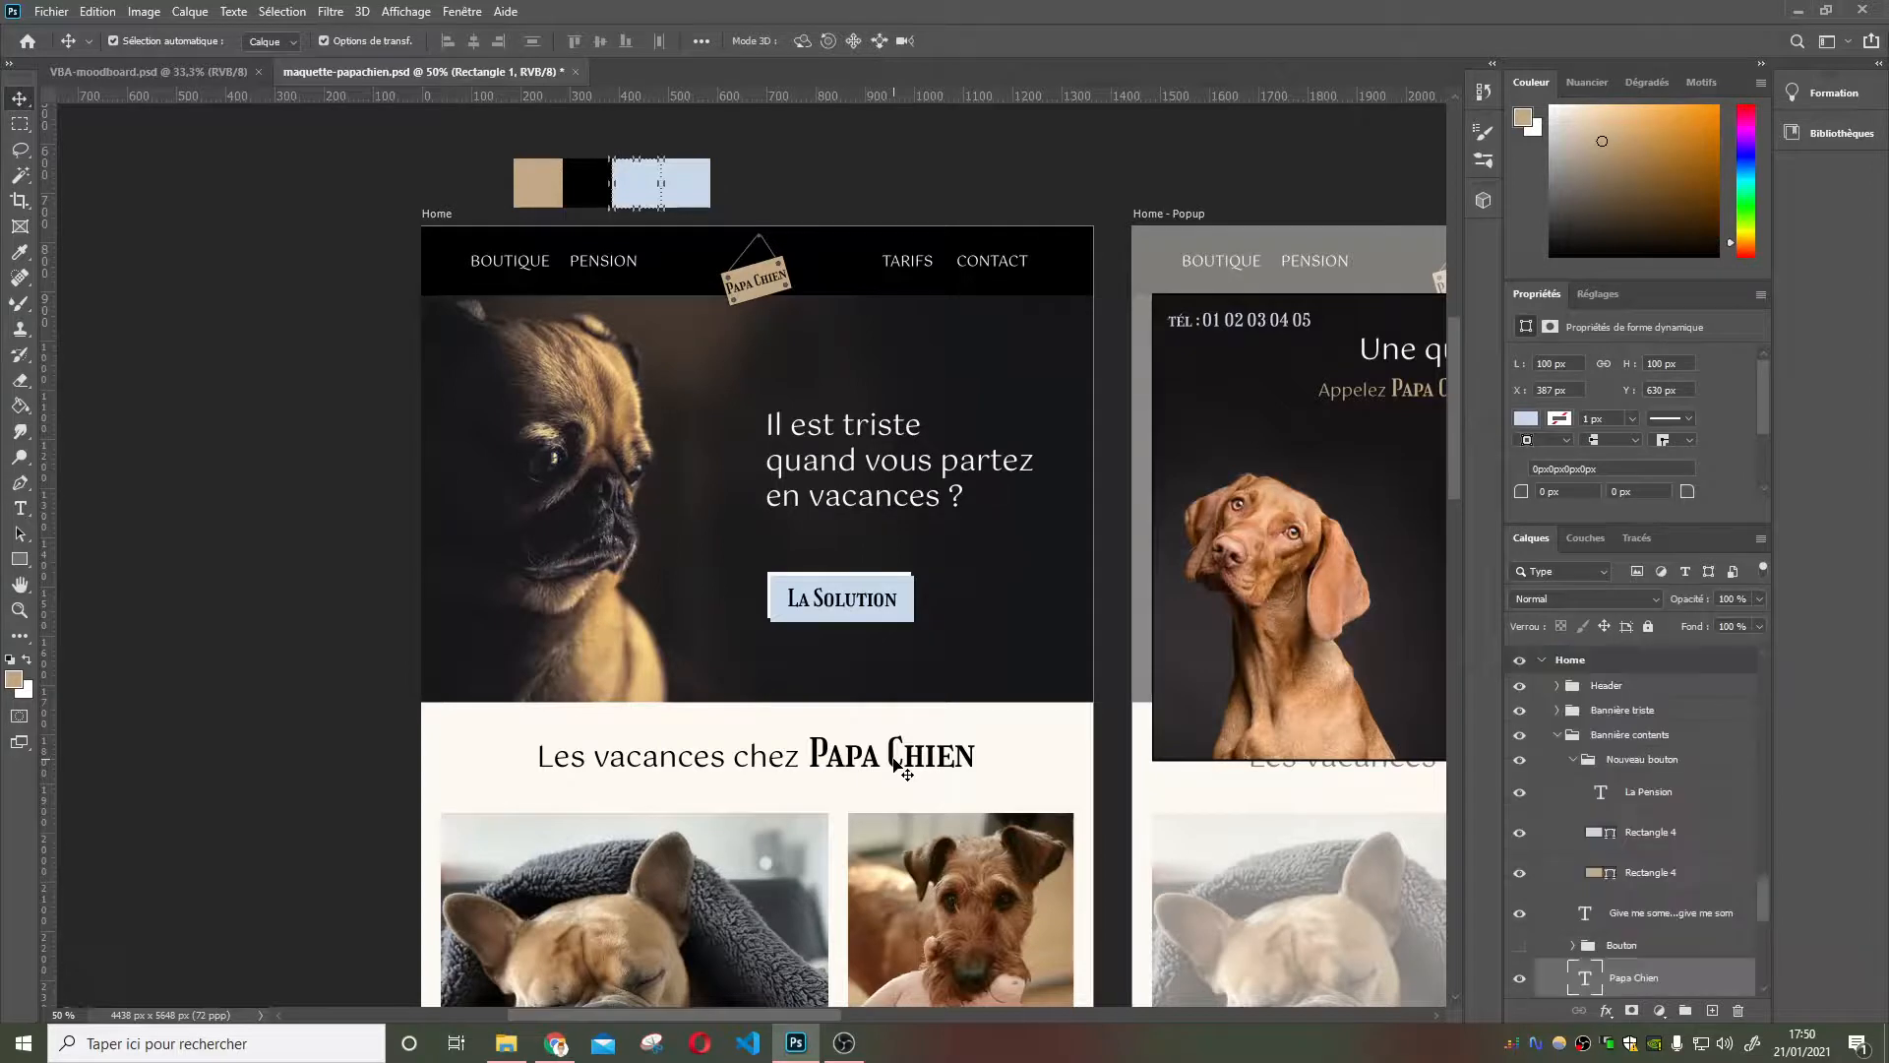
{"action": "key", "text": "ctrl+apostrophe"}
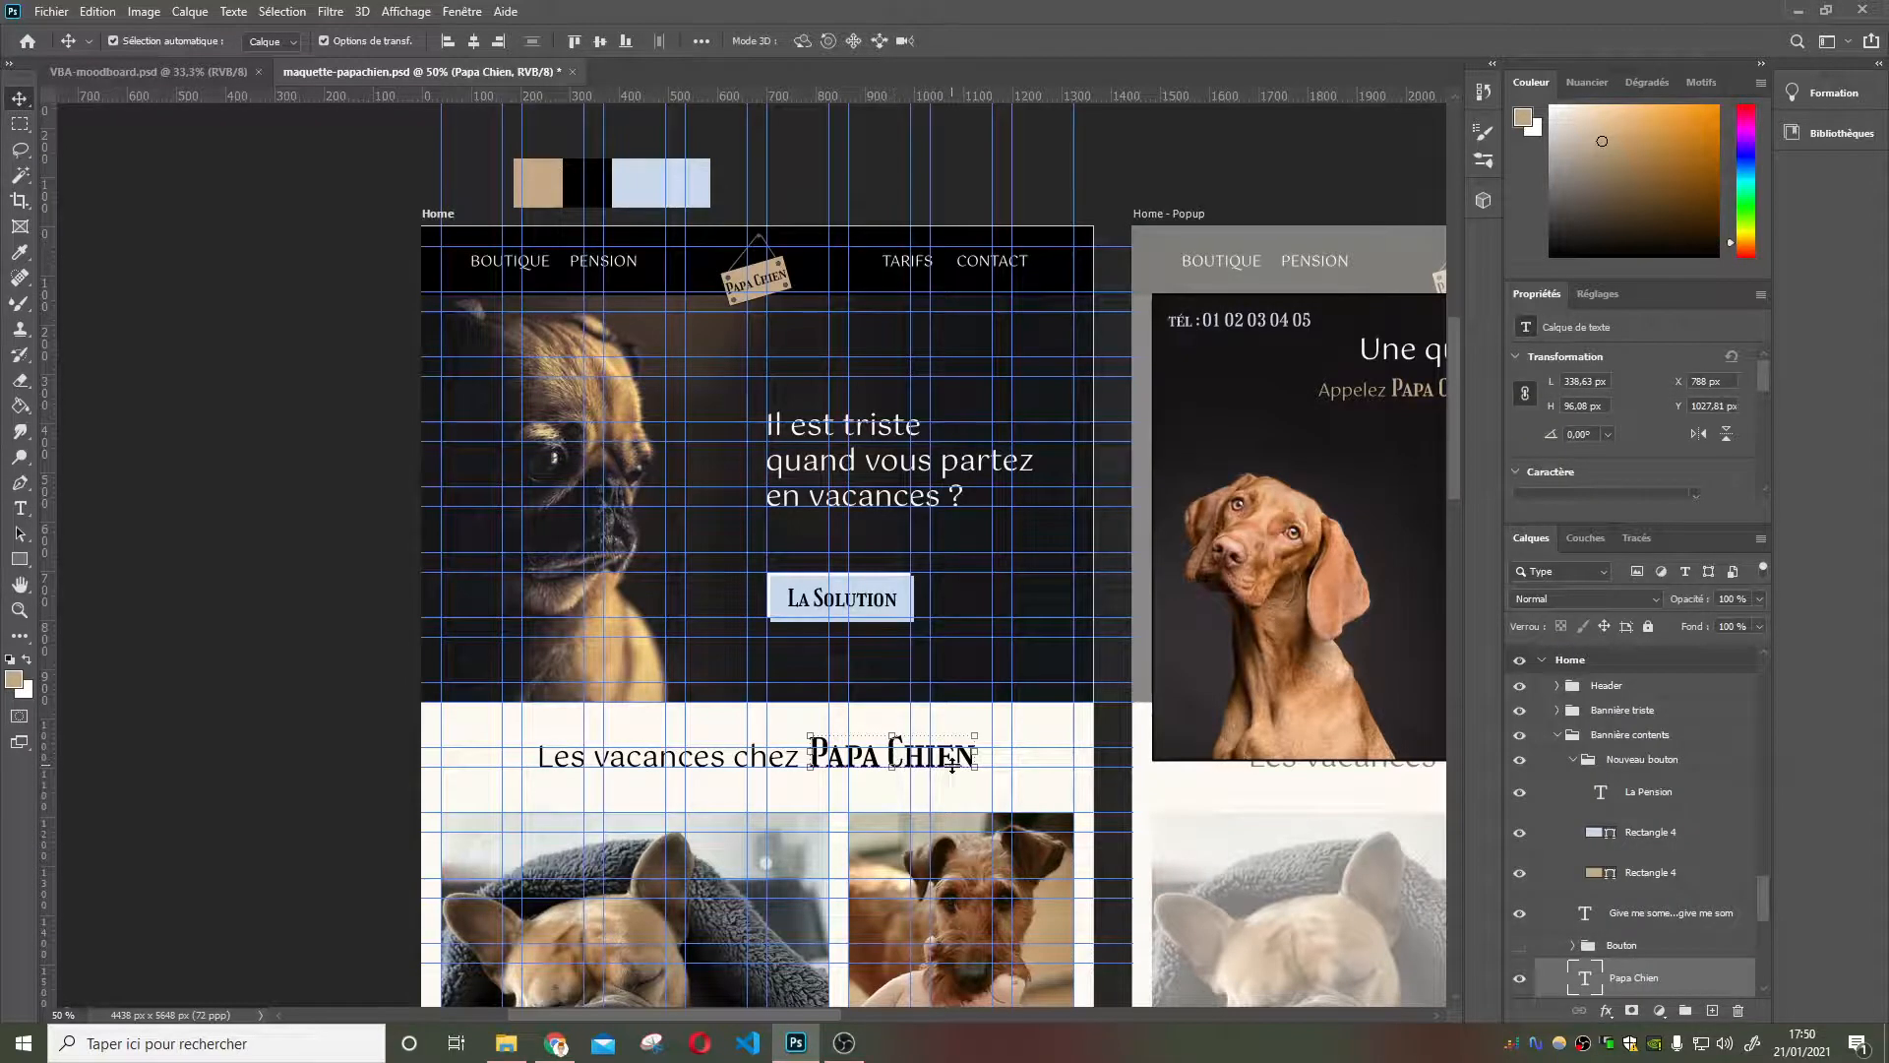
{"action": "double_click", "coordinate": [947, 763]}
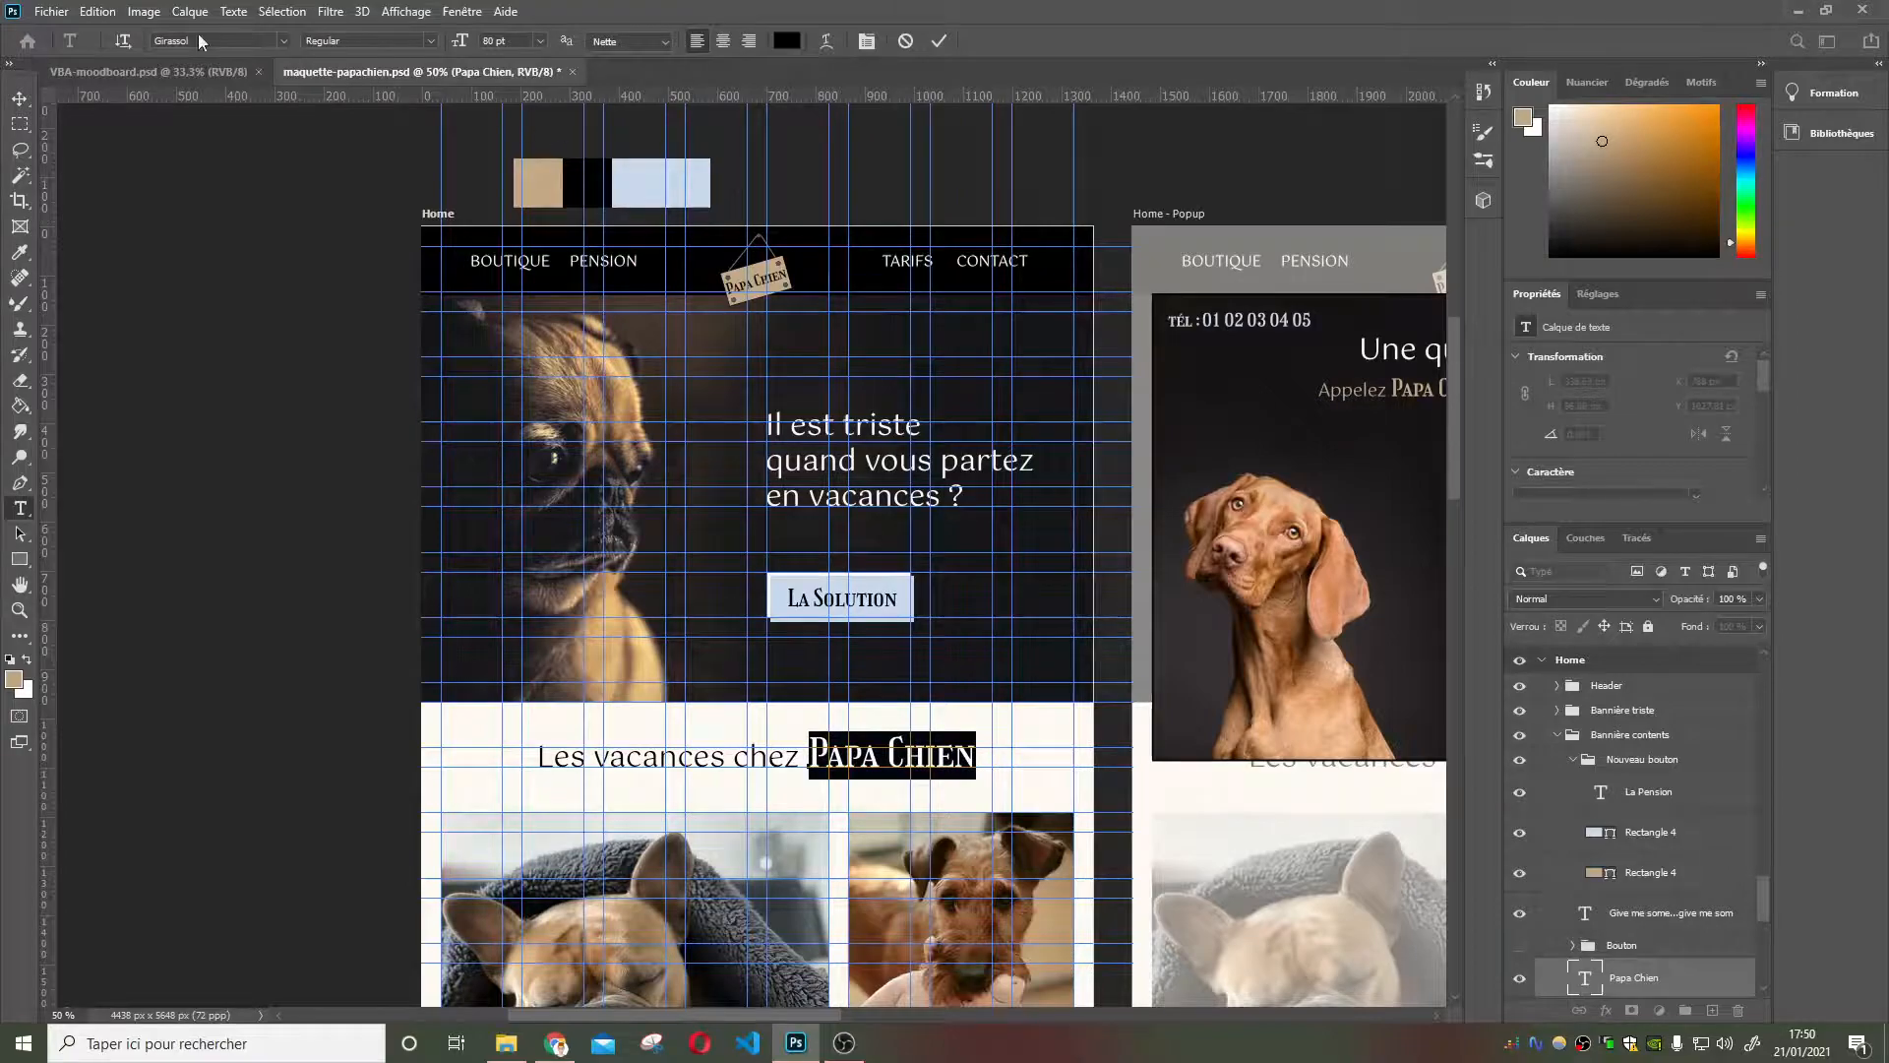
Switch back to Elementor in Chrome and set the Principal global font's family to Girassol
{"action": "left_click", "coordinate": [556, 1043]}
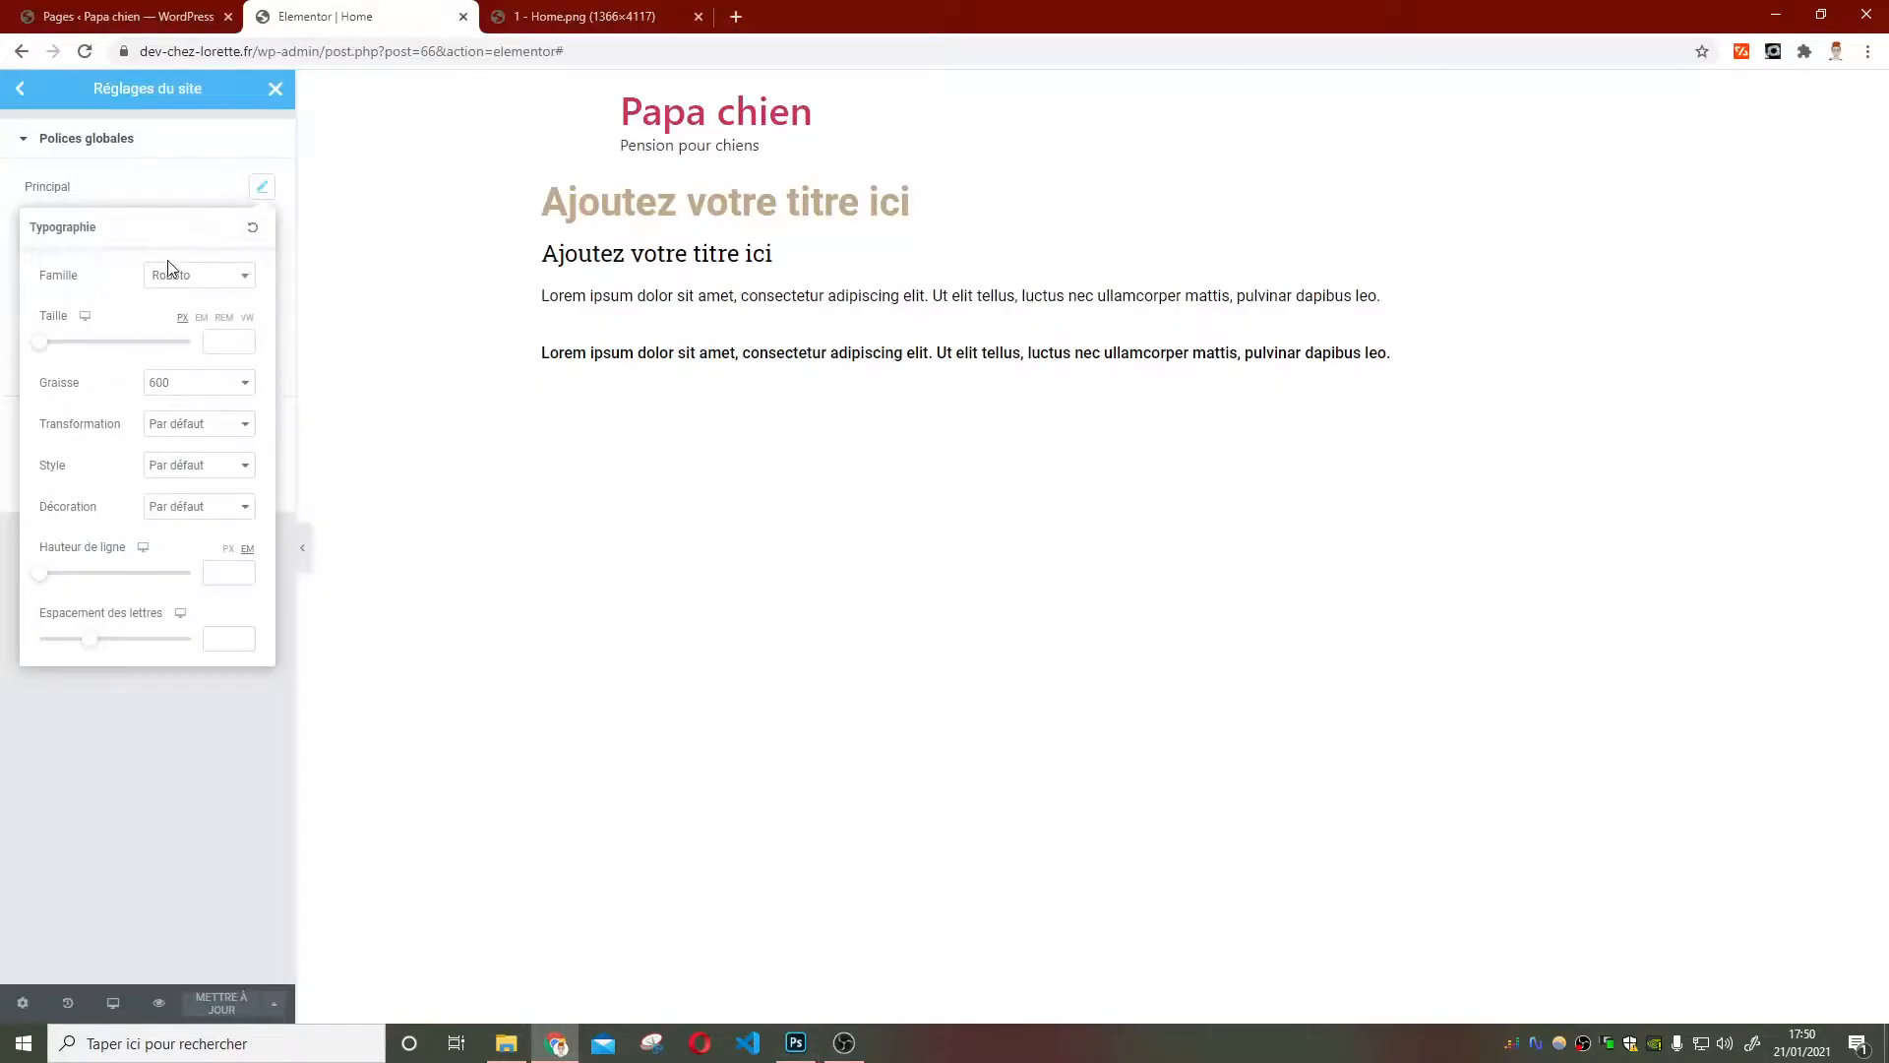
{"action": "left_click", "coordinate": [189, 277]}
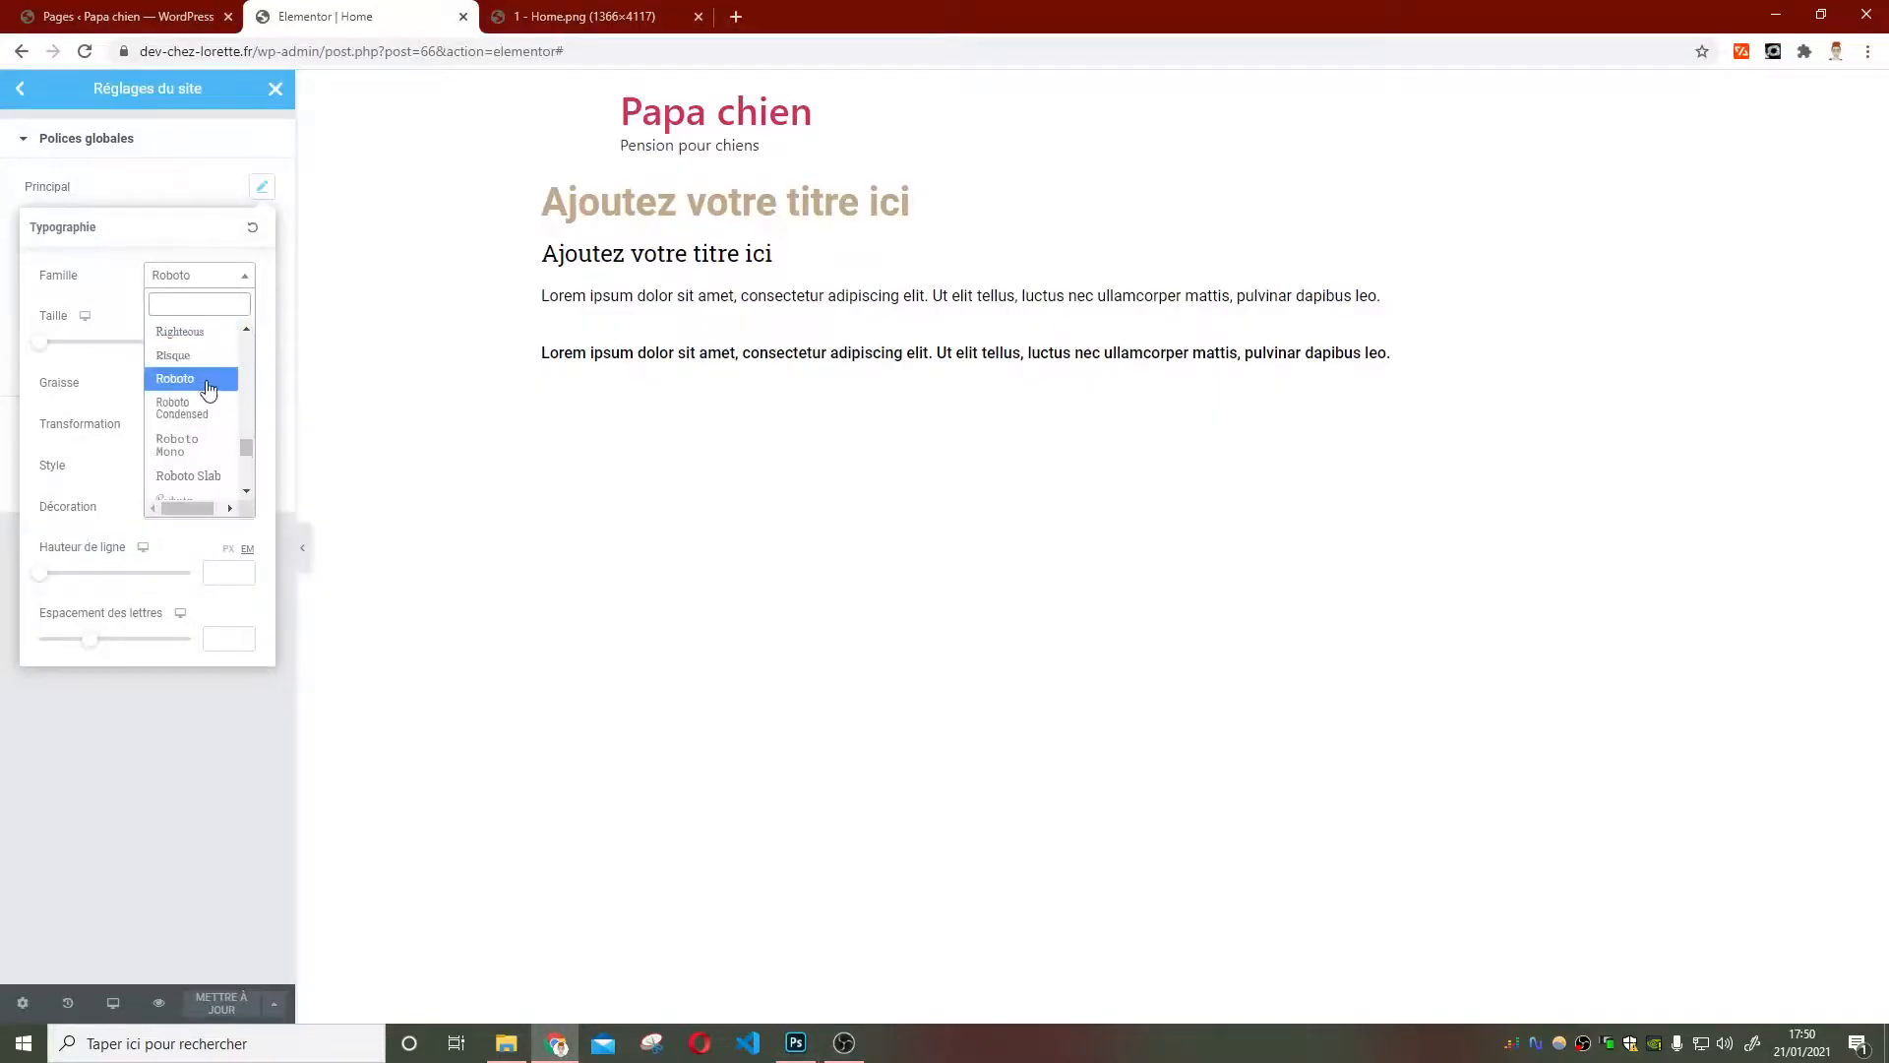
{"action": "type", "text": "gira"}
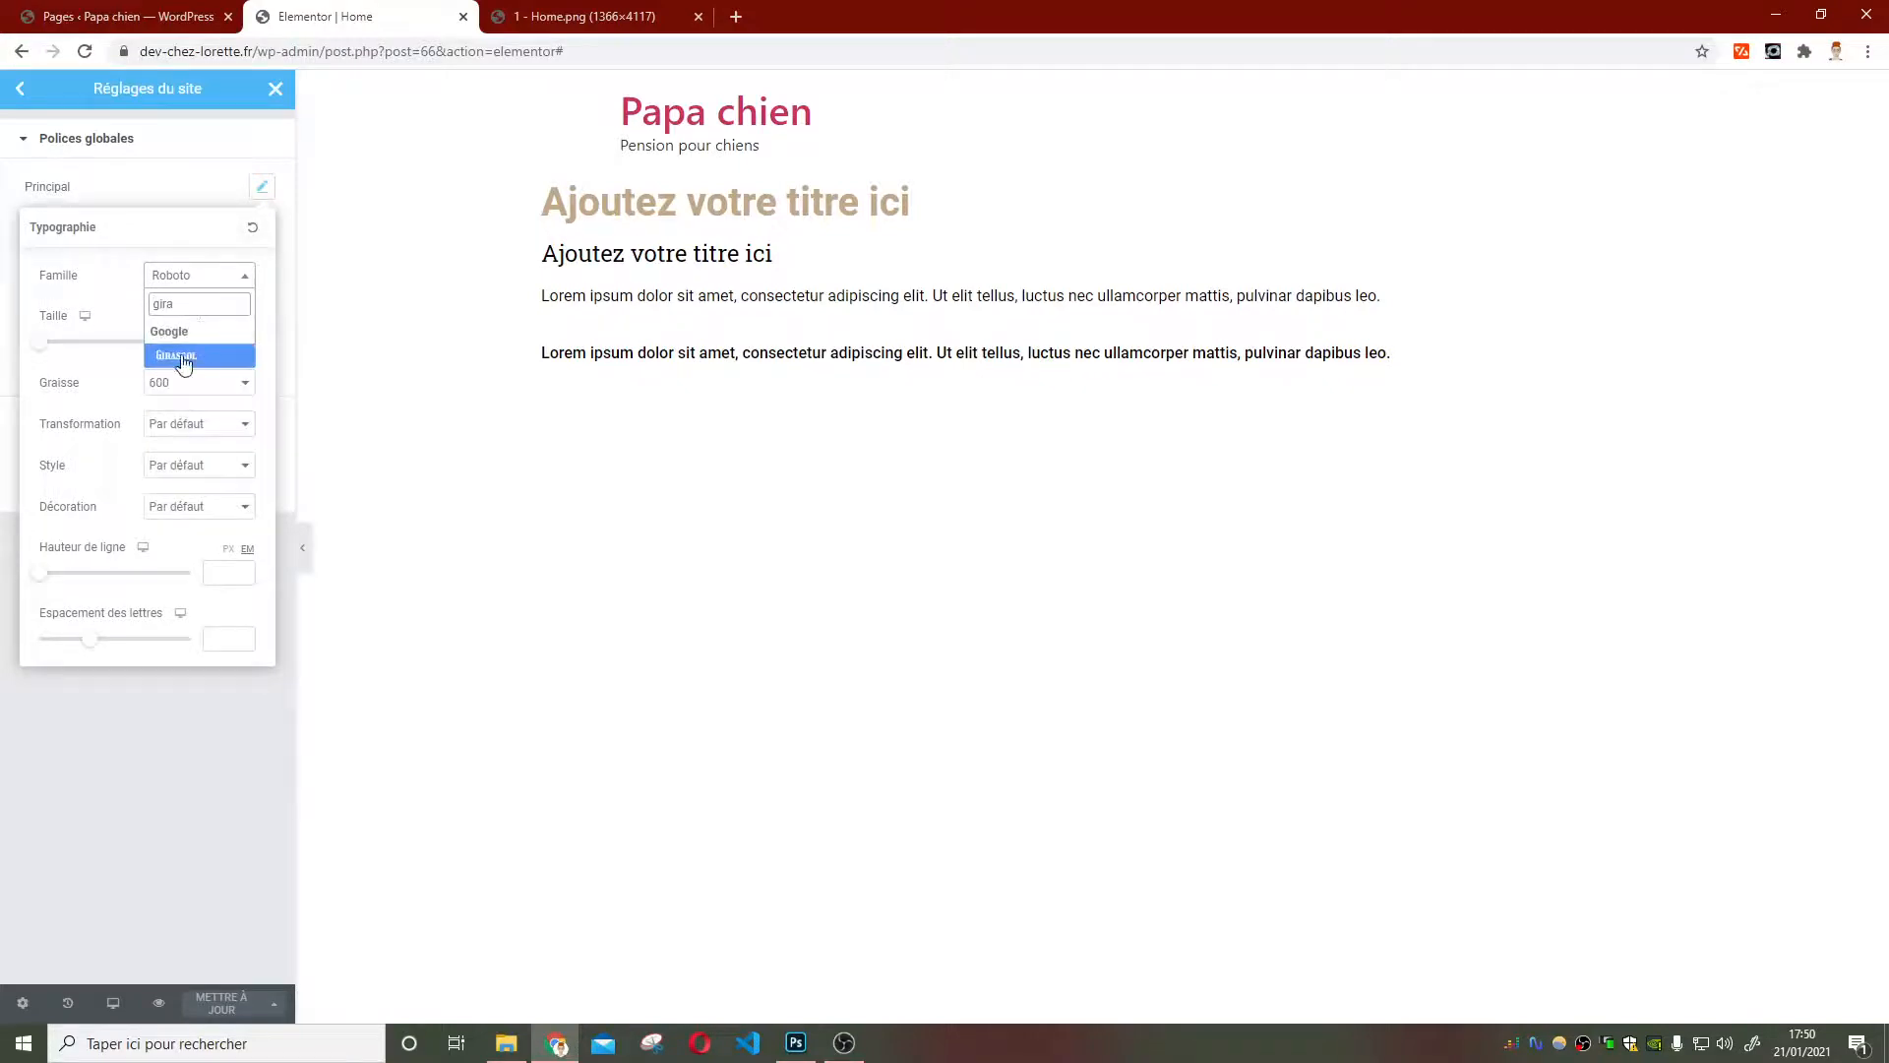
{"action": "left_click", "coordinate": [183, 357]}
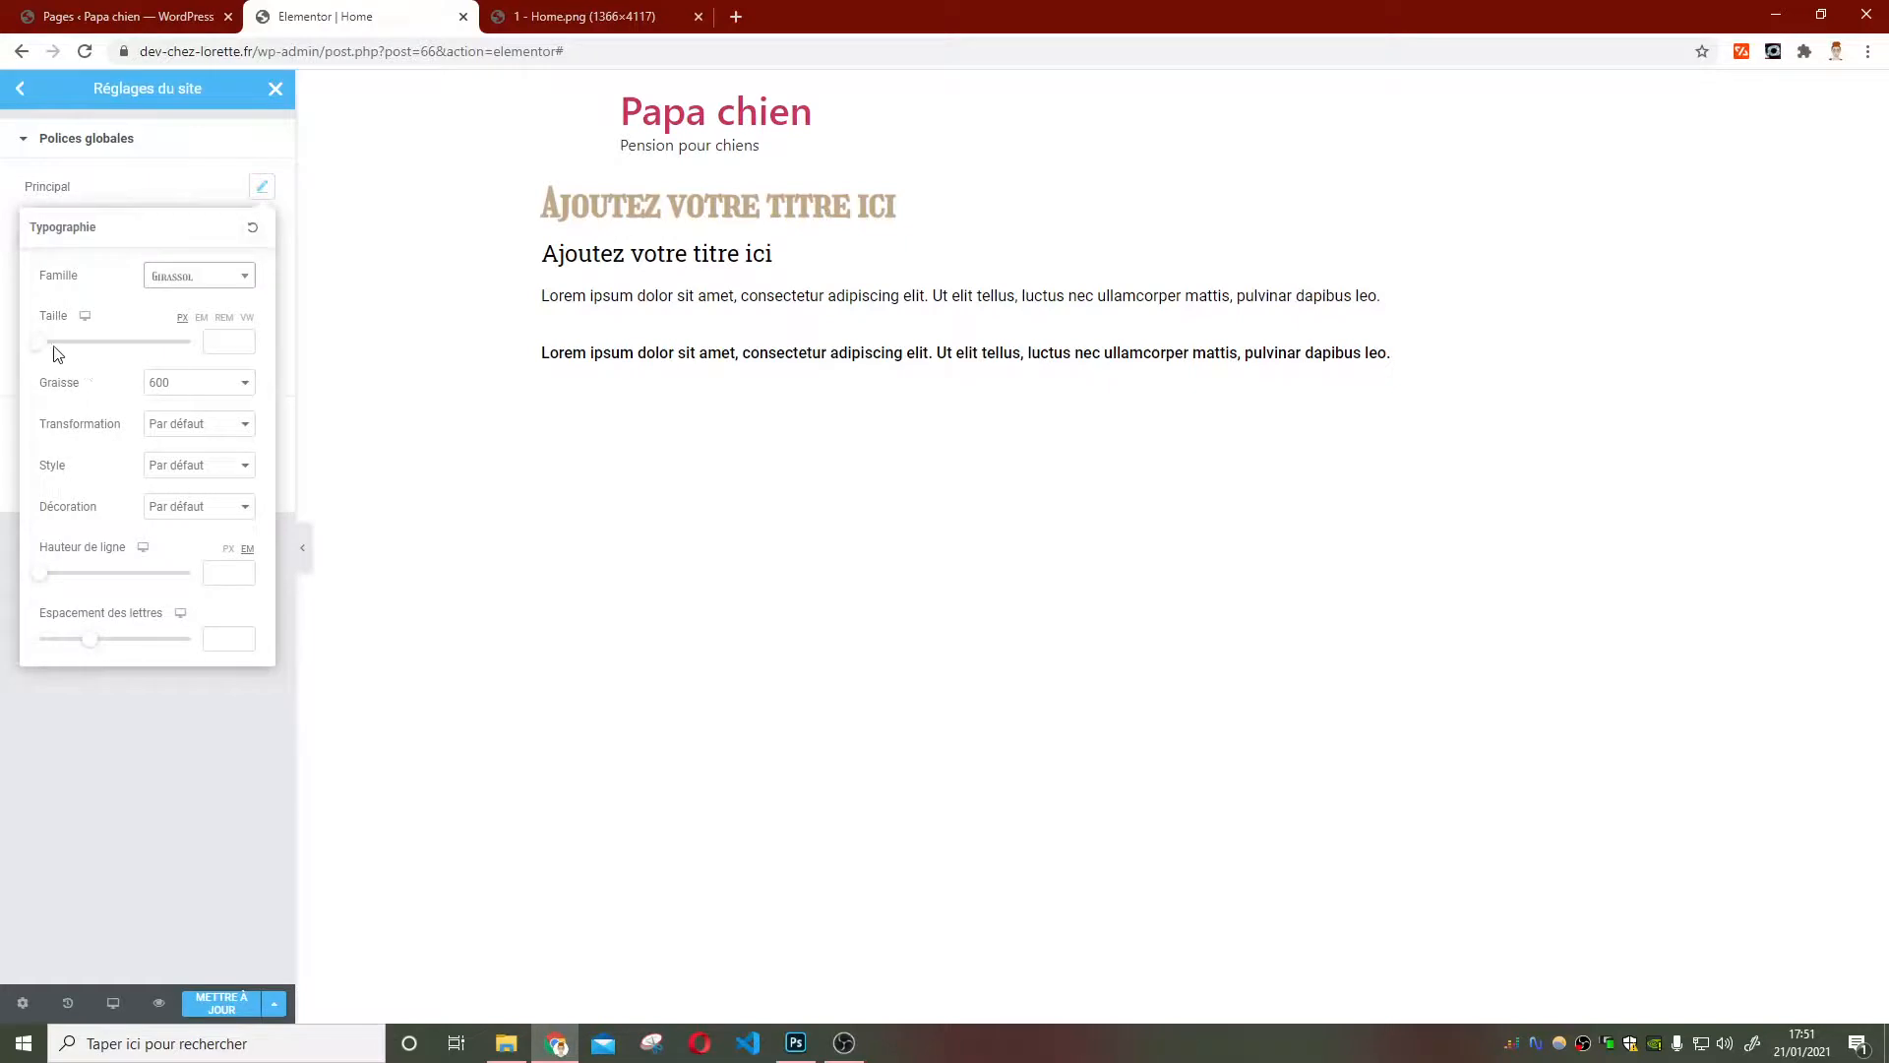
Leave the Principal global font's size empty after trying the slider, and set its weight to 500
{"action": "mouse_move", "coordinate": [44, 342]}
{"action": "left_mouse_down"}
{"action": "mouse_move", "coordinate": [116, 347]}
{"action": "mouse_move", "coordinate": [59, 345]}
{"action": "left_mouse_up"}
{"action": "double_click", "coordinate": [204, 338]}
{"action": "left_click", "coordinate": [155, 386]}
{"action": "left_click", "coordinate": [167, 466]}
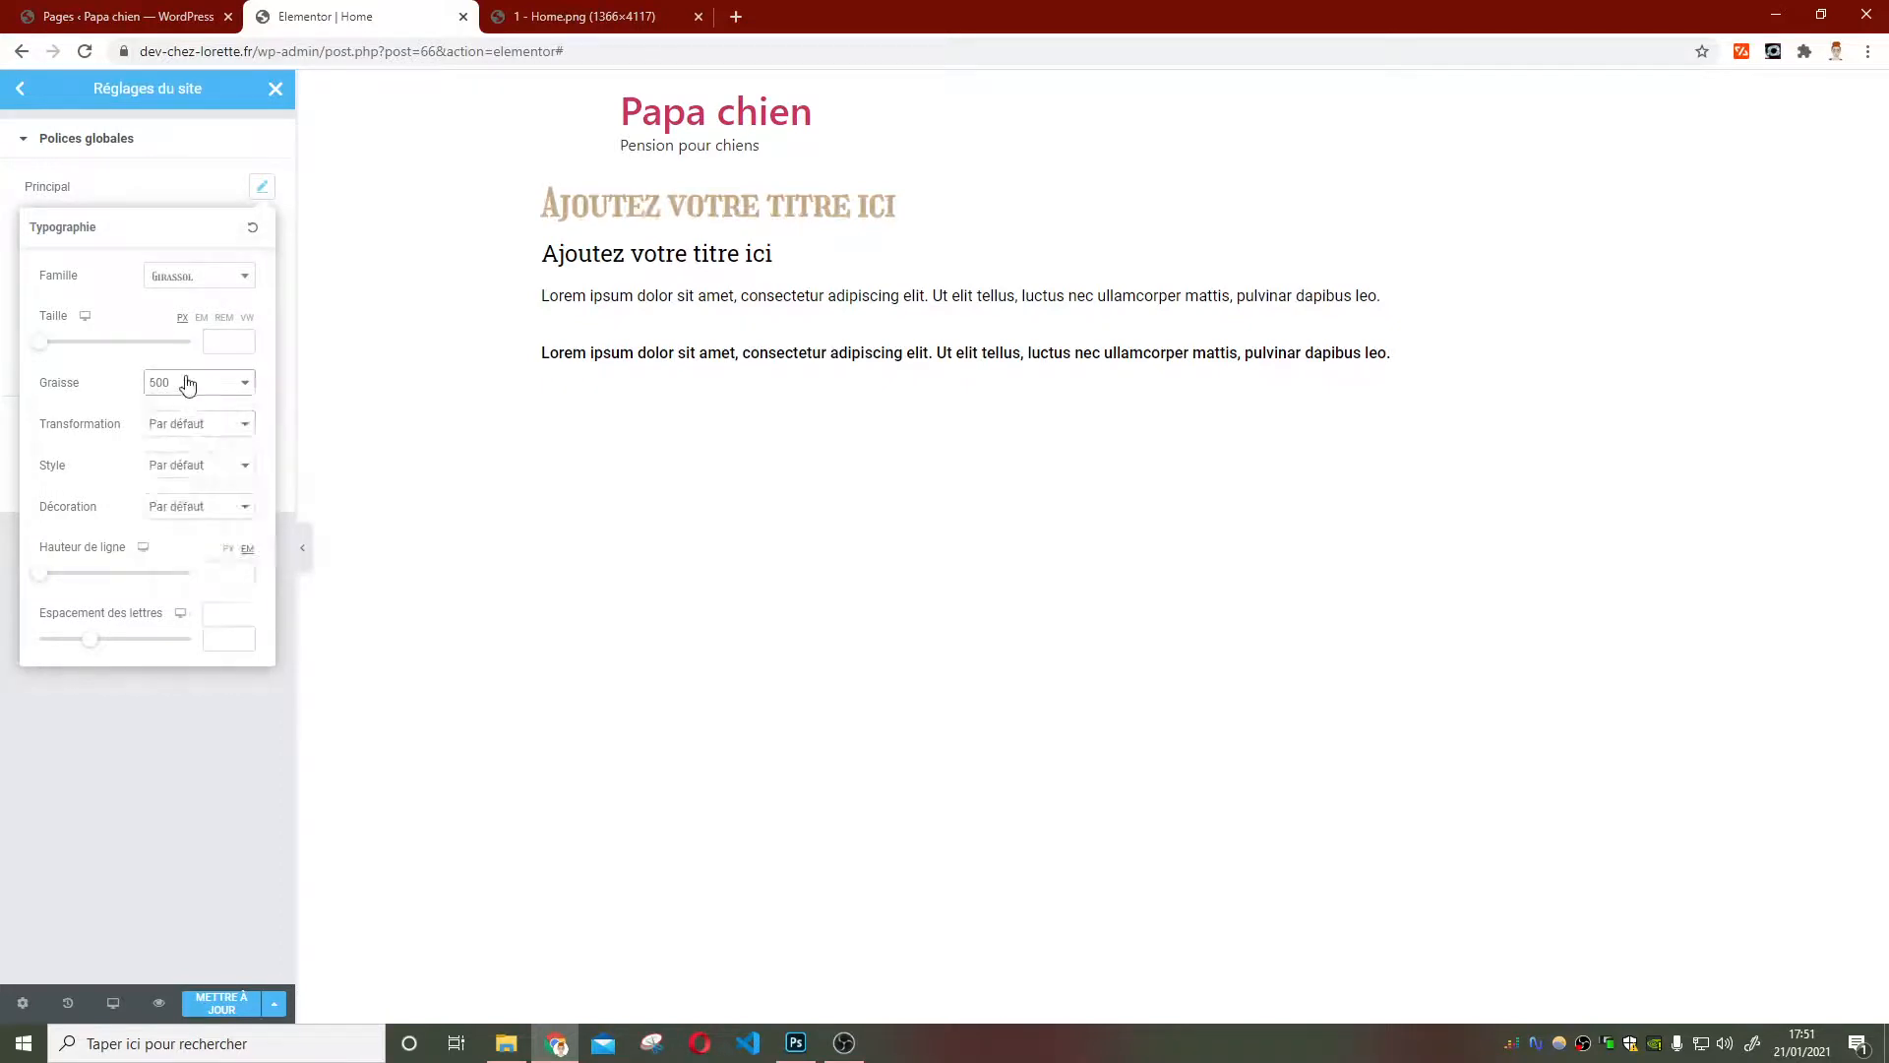
Compare the mockup heading's font style in Photoshop with the weight options of the Principal global font in Elementor
{"action": "left_click", "coordinate": [811, 1044]}
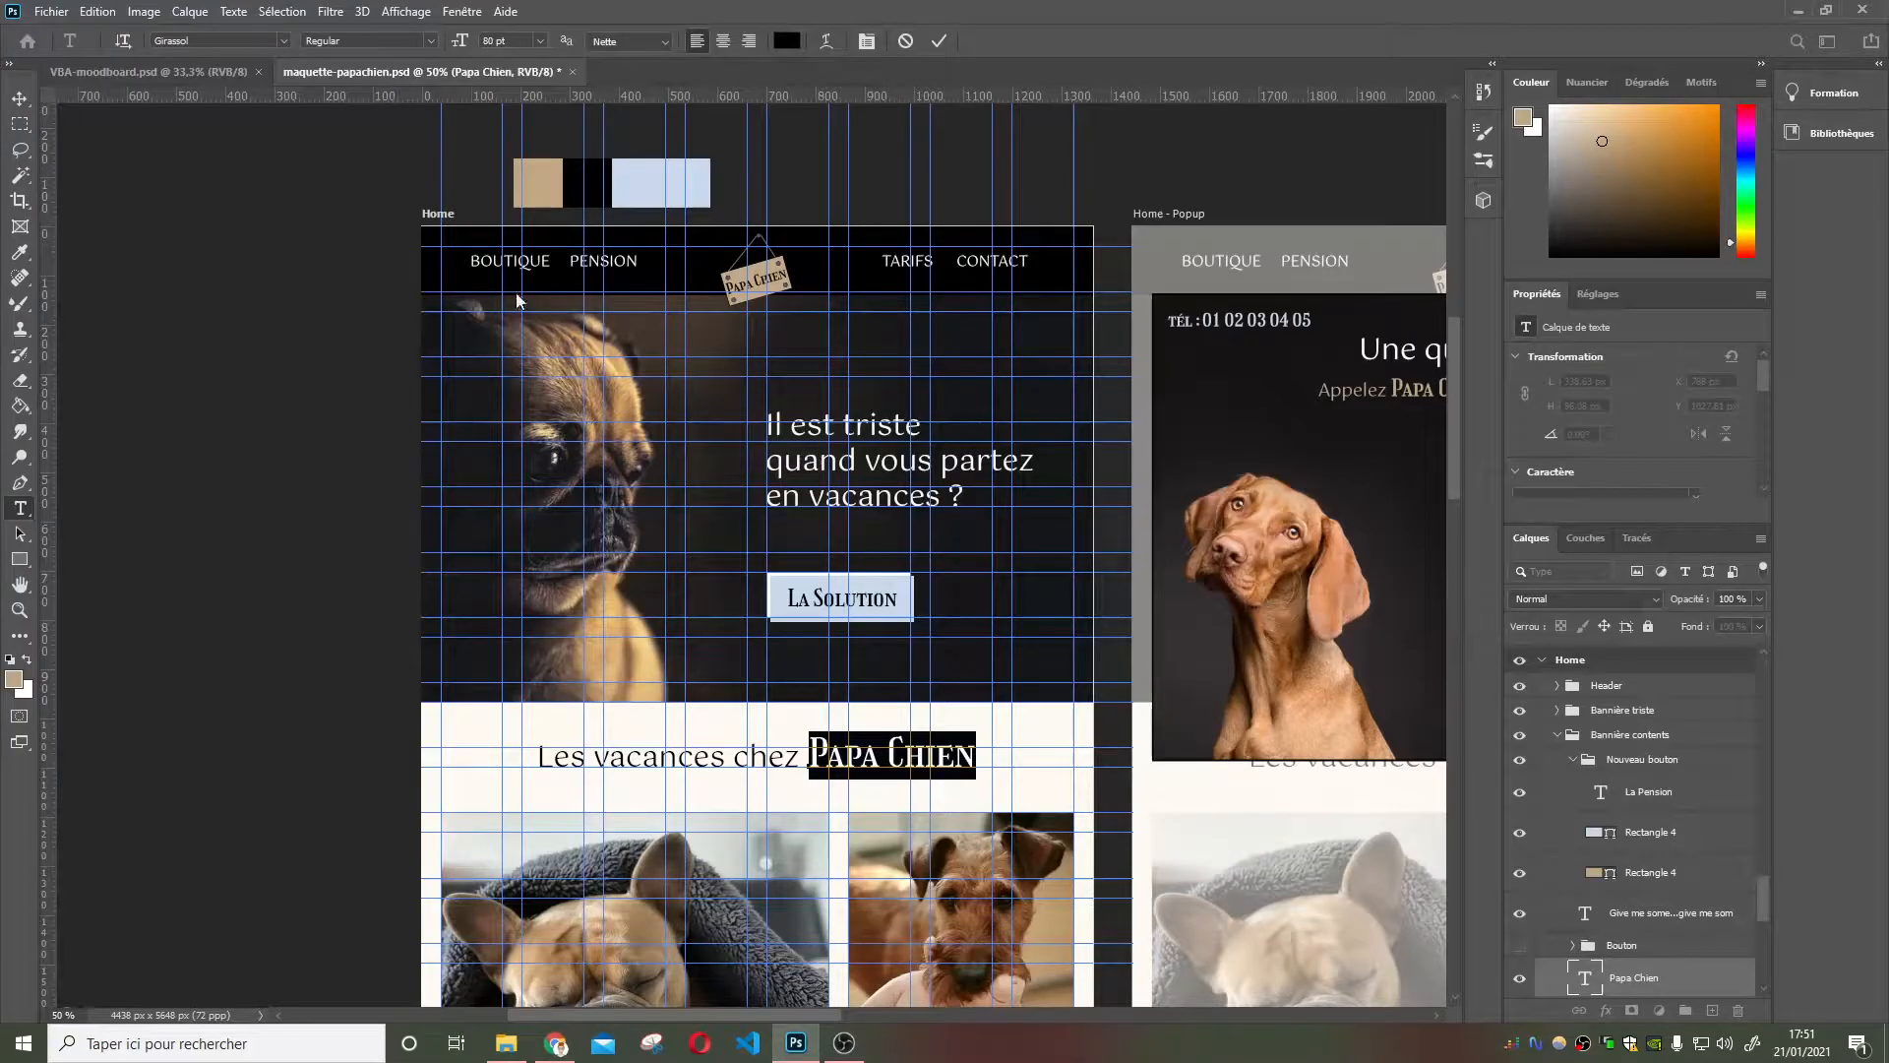
{"action": "left_click", "coordinate": [557, 1043]}
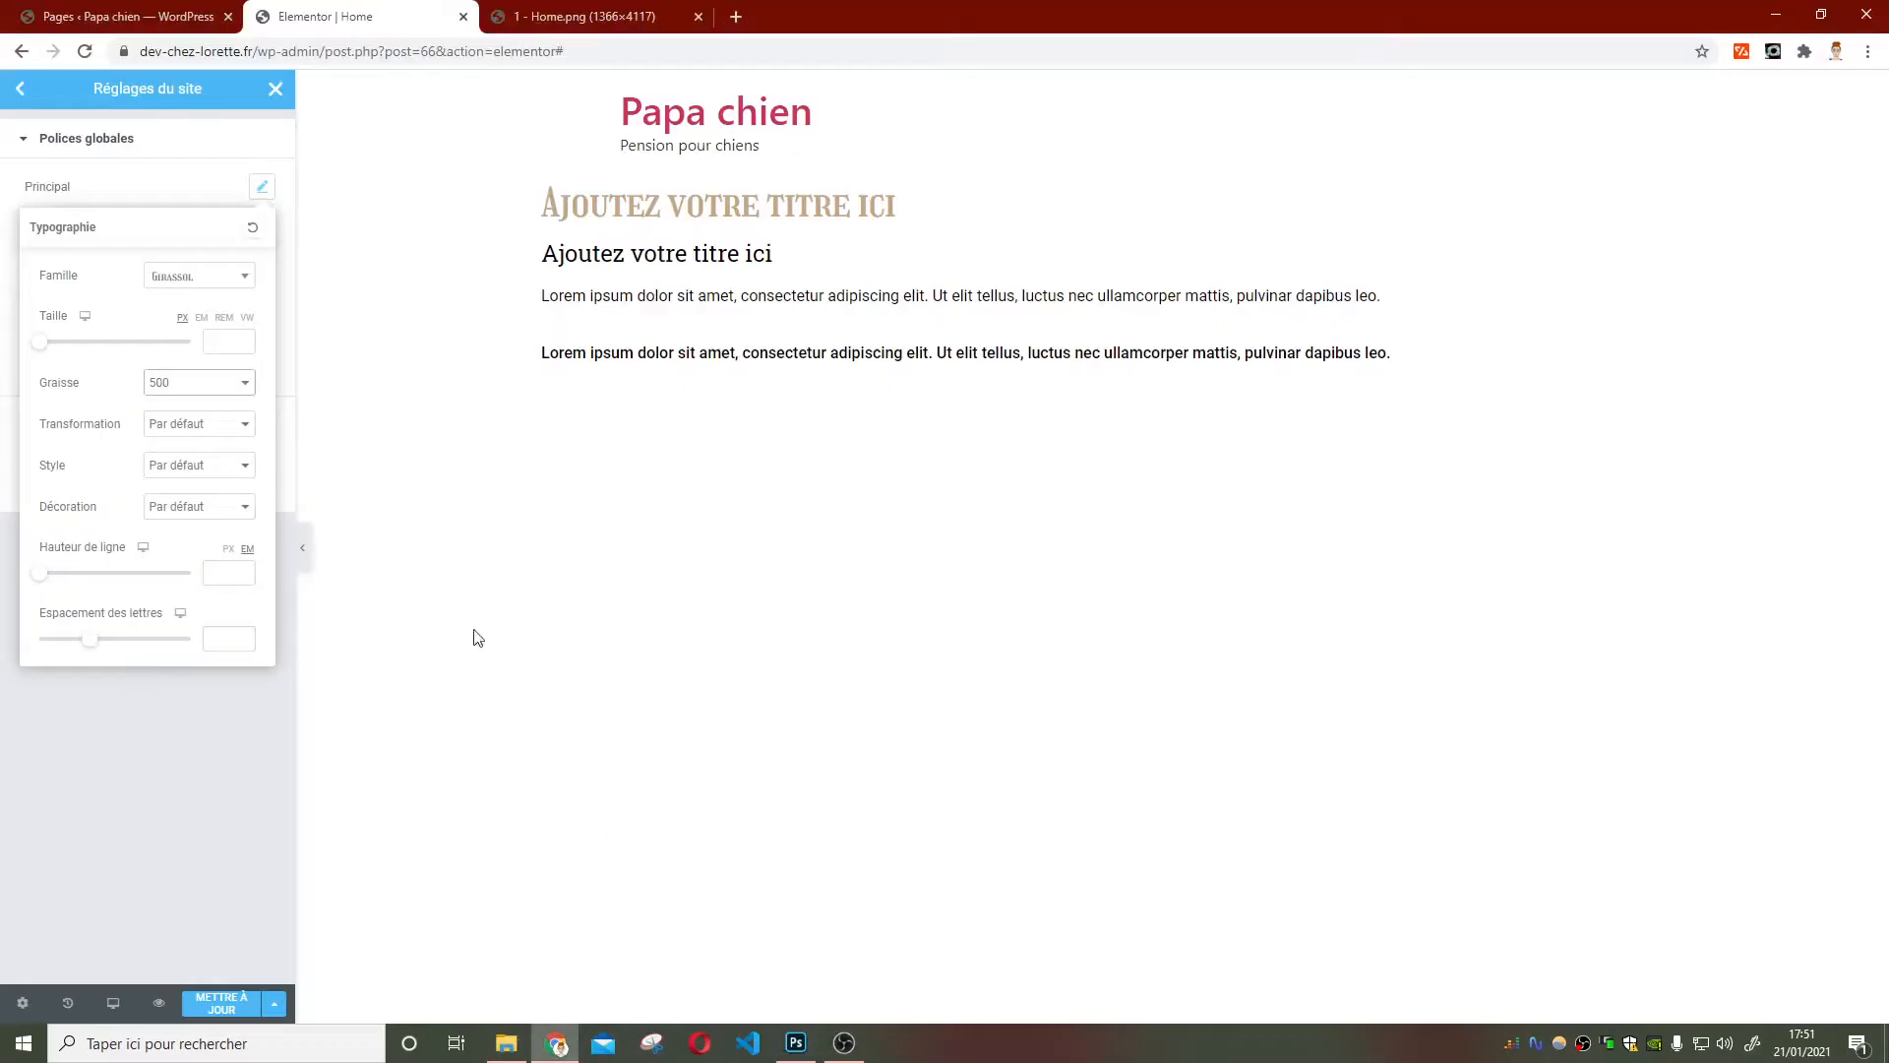
{"action": "left_click", "coordinate": [233, 393]}
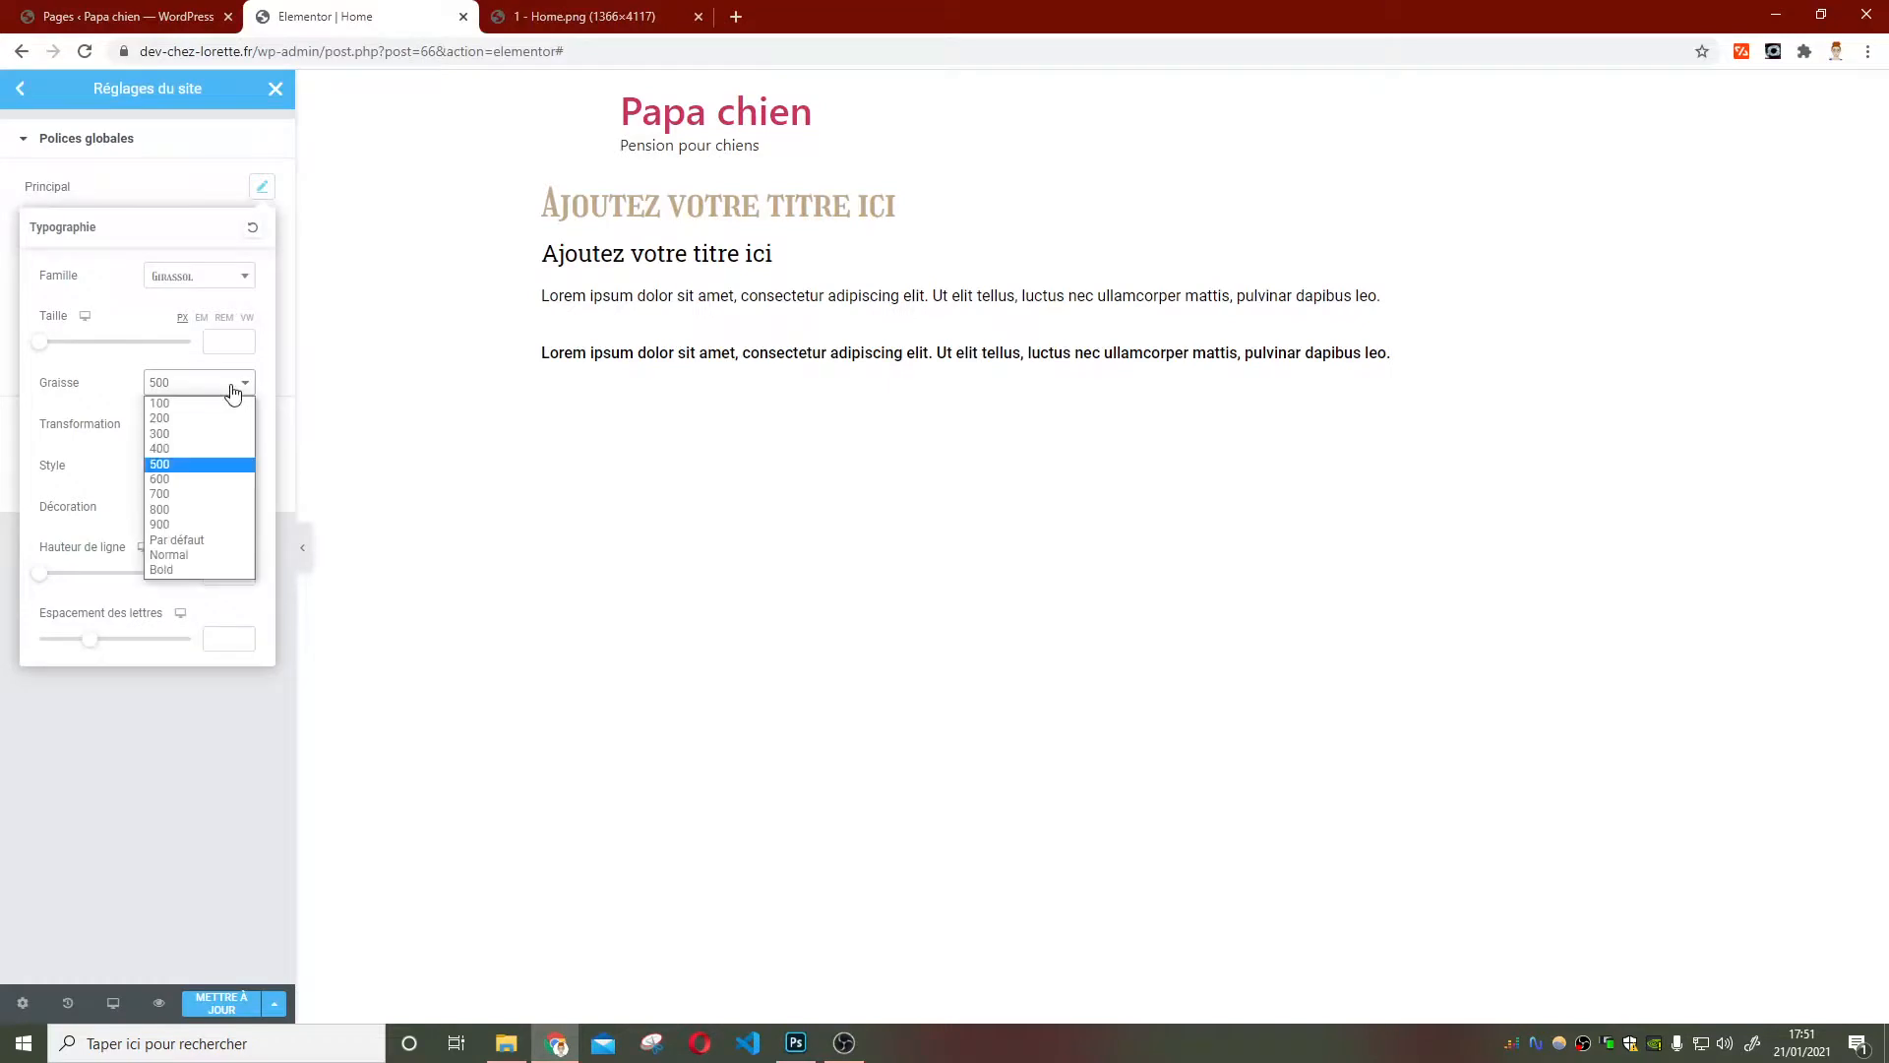
{"action": "left_click", "coordinate": [106, 374]}
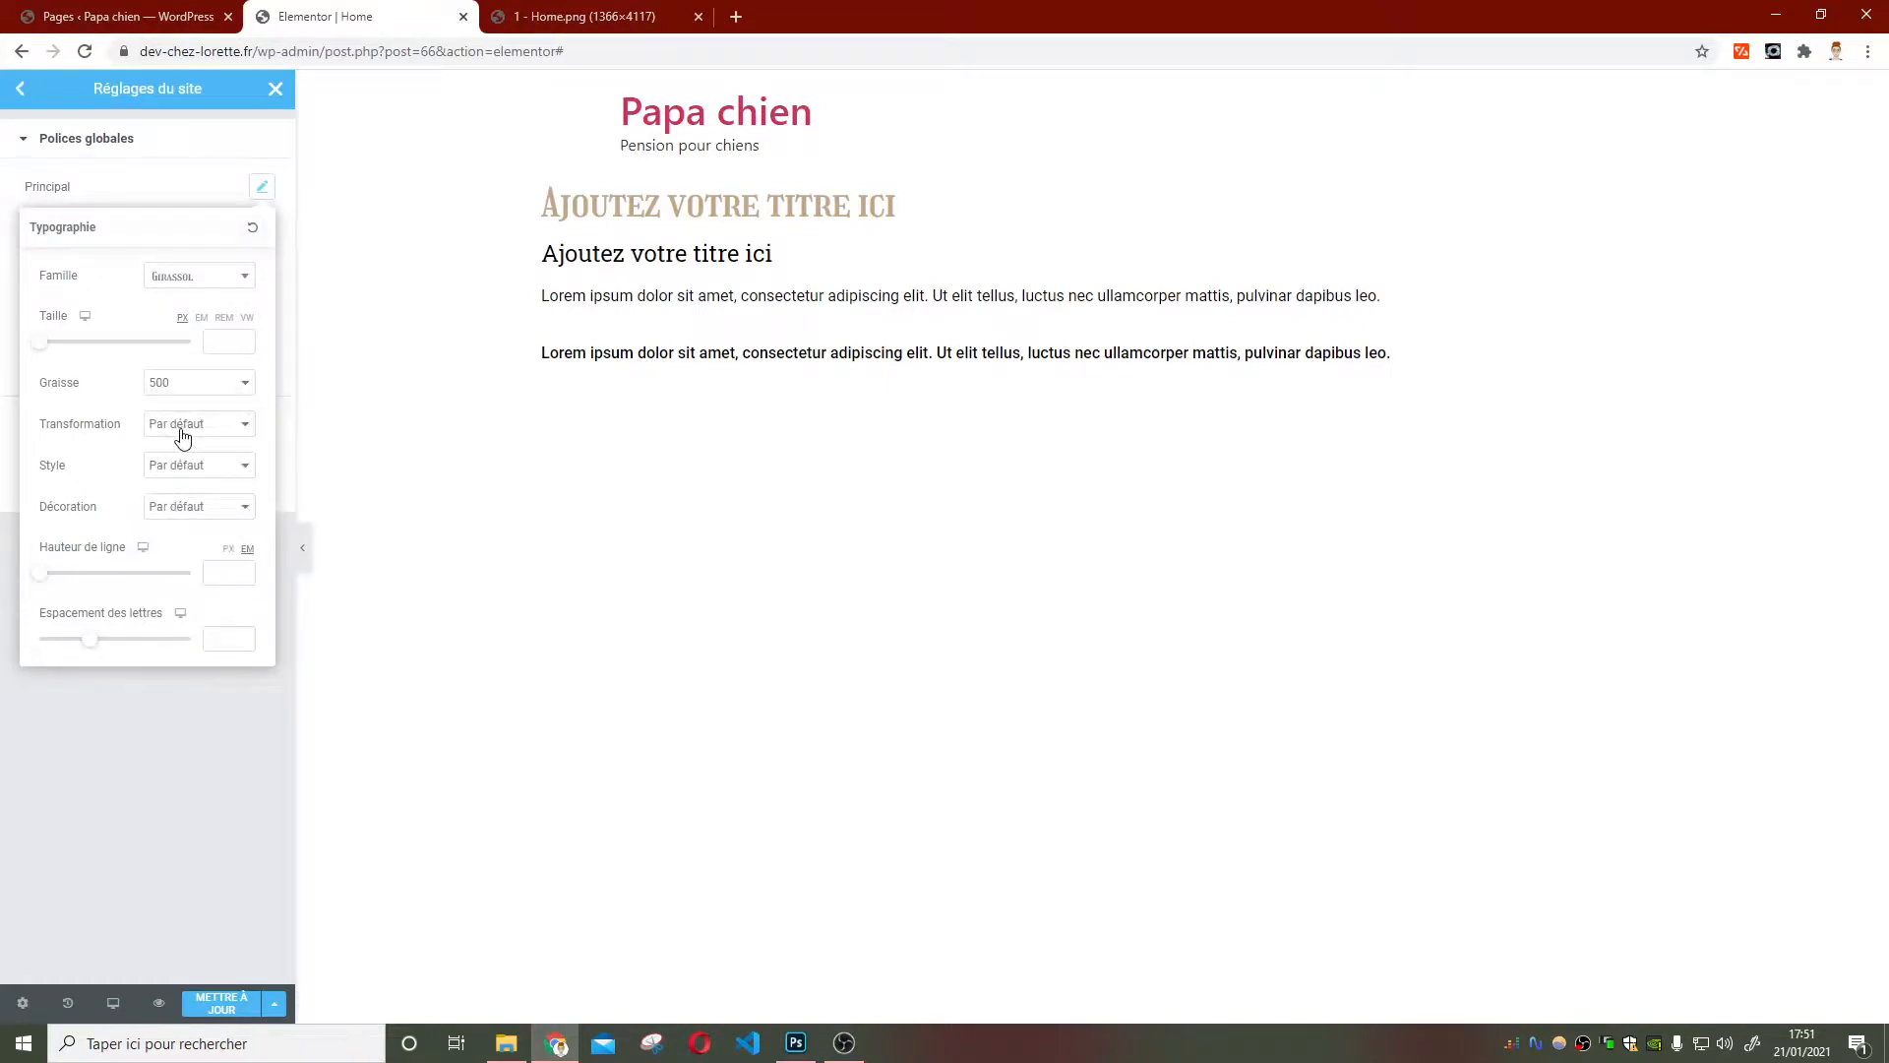
Try the Majuscule, Minuscule and Capitaliser transformations on the Principal global font, and restore Par défaut
{"action": "left_click", "coordinate": [182, 437]}
{"action": "left_click", "coordinate": [197, 460]}
{"action": "left_click", "coordinate": [194, 425]}
{"action": "left_click", "coordinate": [194, 477]}
{"action": "left_click", "coordinate": [209, 424]}
{"action": "left_click", "coordinate": [203, 490]}
{"action": "left_click", "coordinate": [208, 427]}
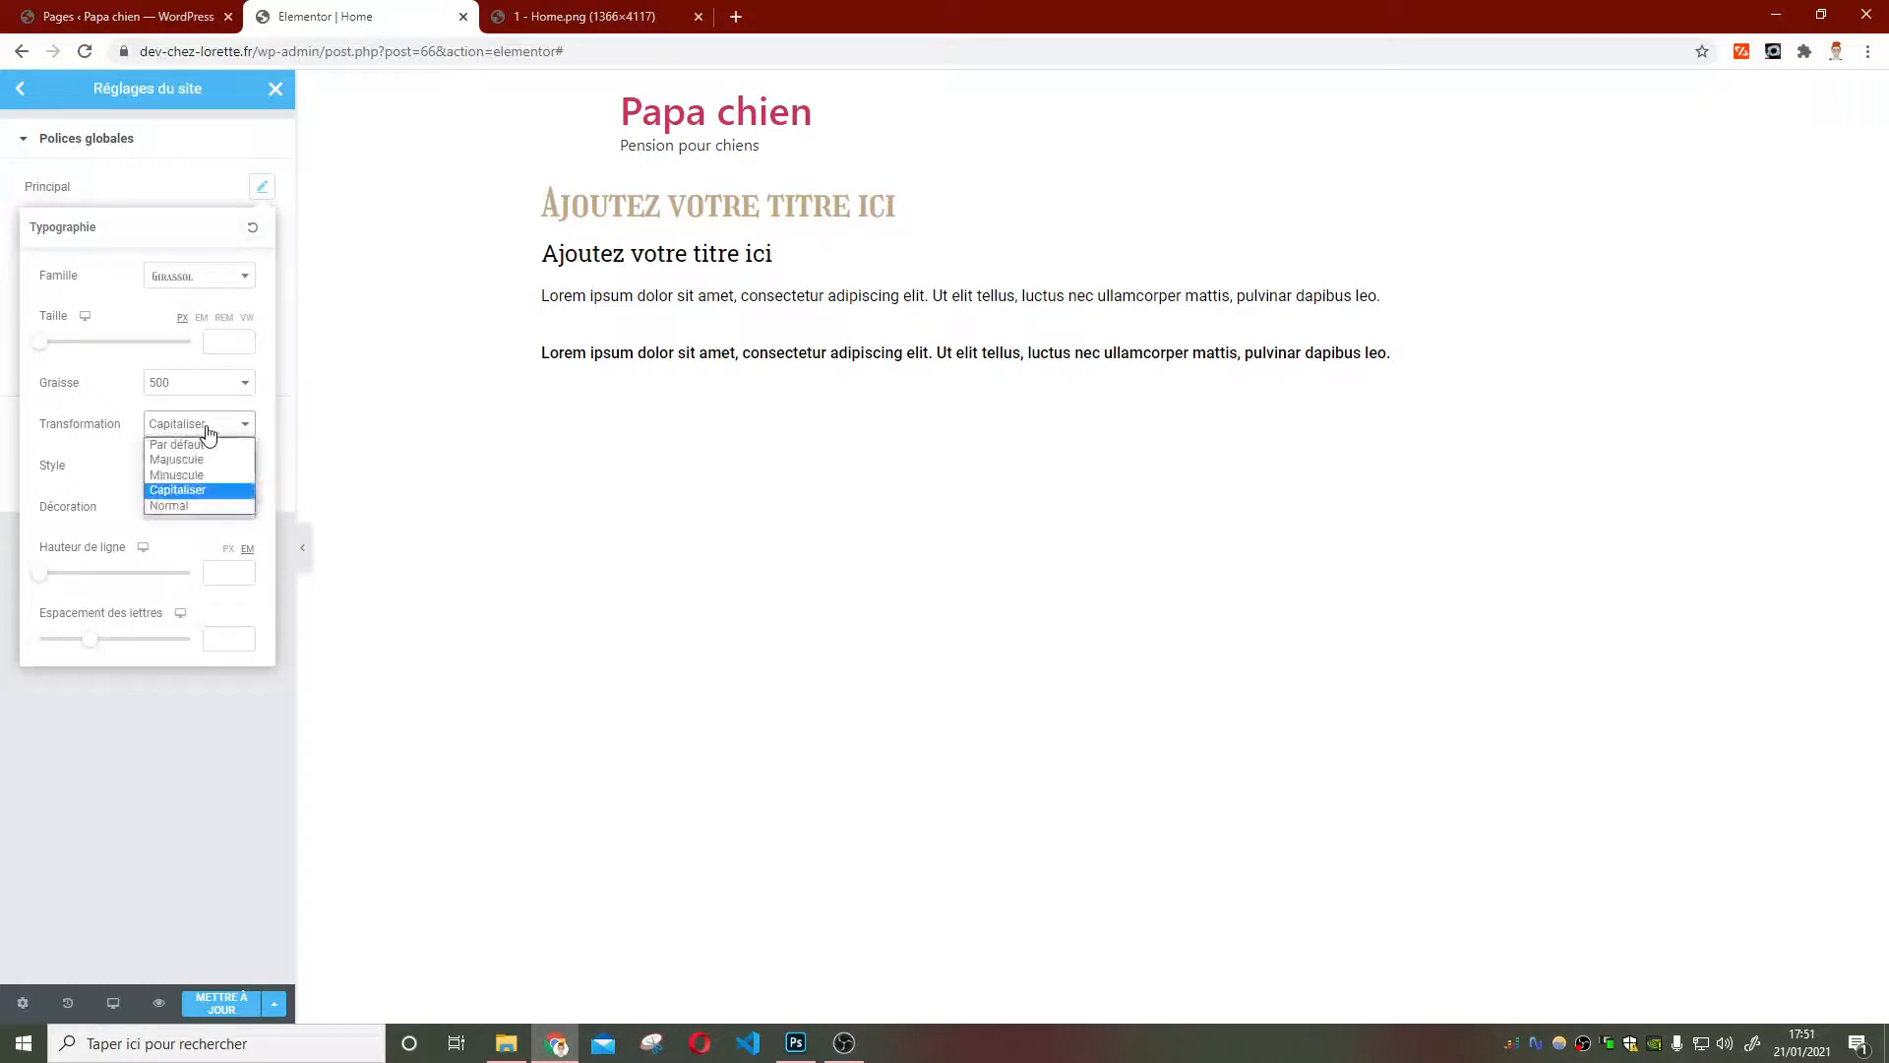
{"action": "left_click", "coordinate": [206, 445]}
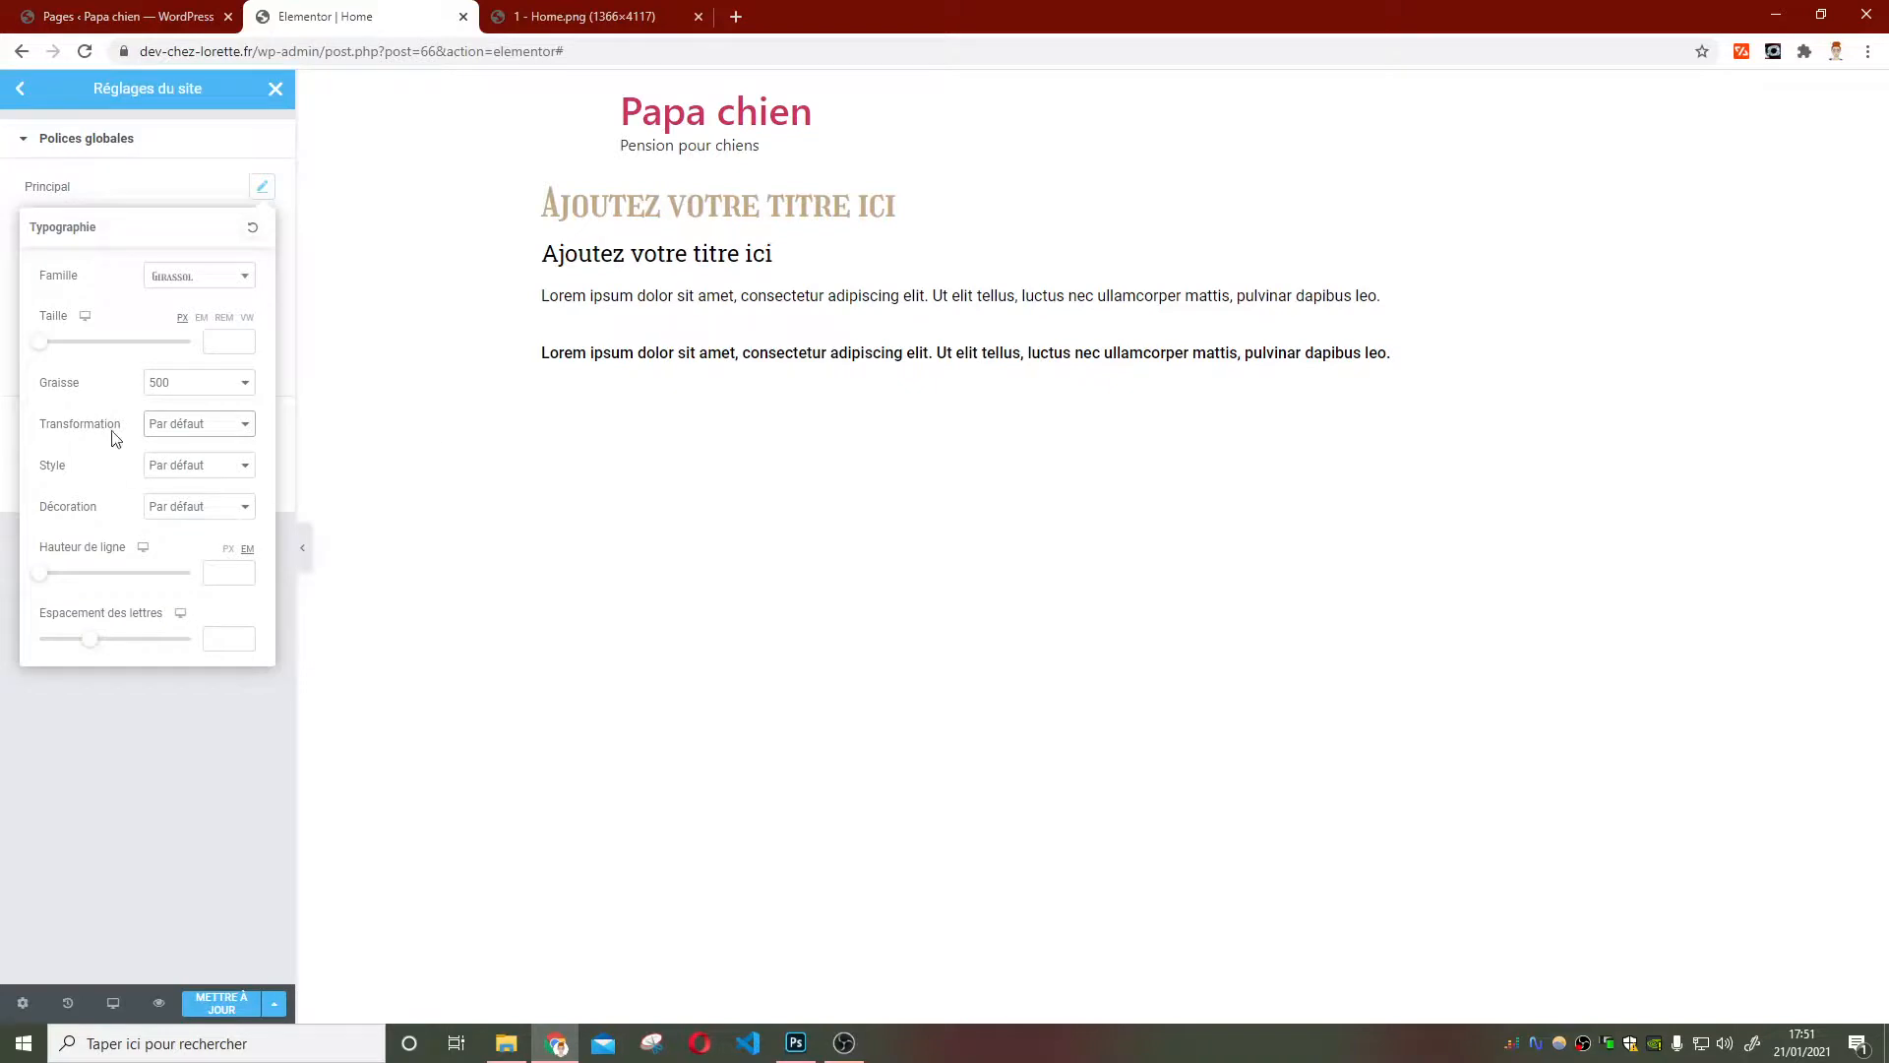
Check the style options of the Principal global font, try the Souligner decoration on it and restore Par défaut
{"action": "left_click", "coordinate": [162, 465]}
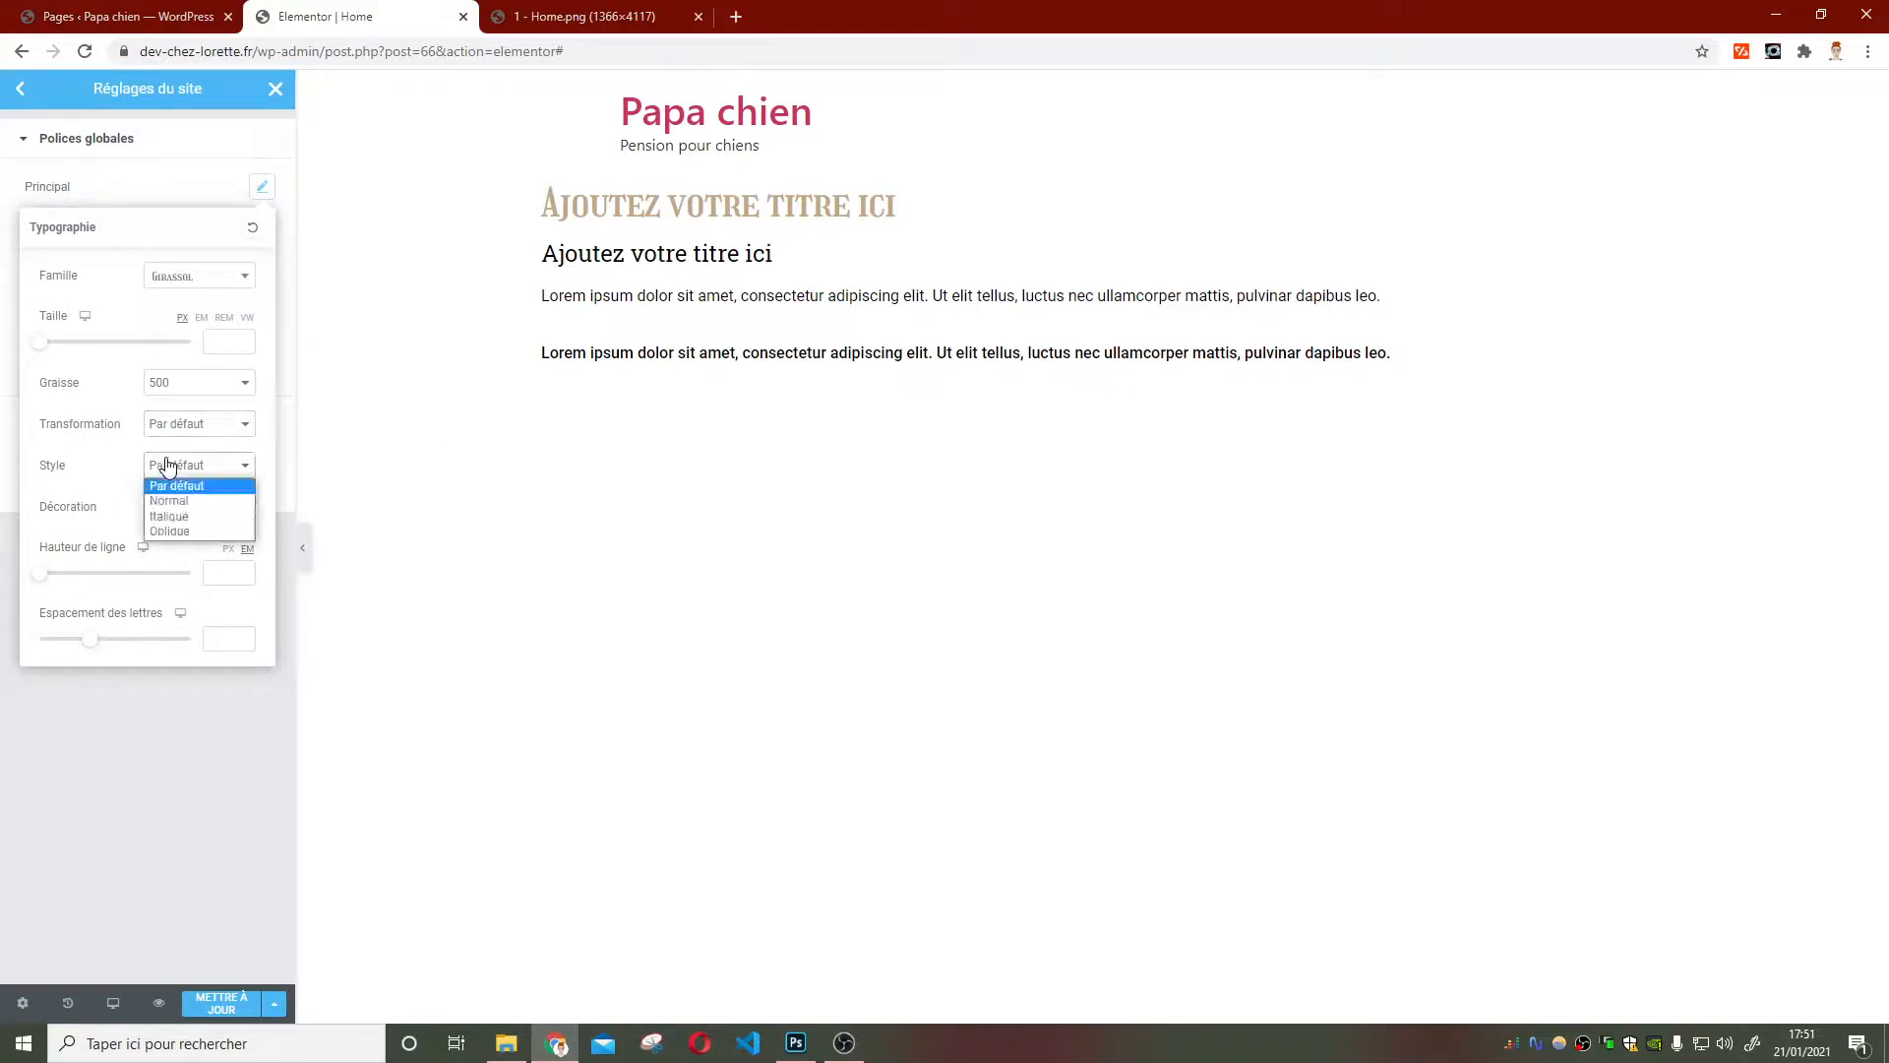
{"action": "left_click", "coordinate": [198, 512]}
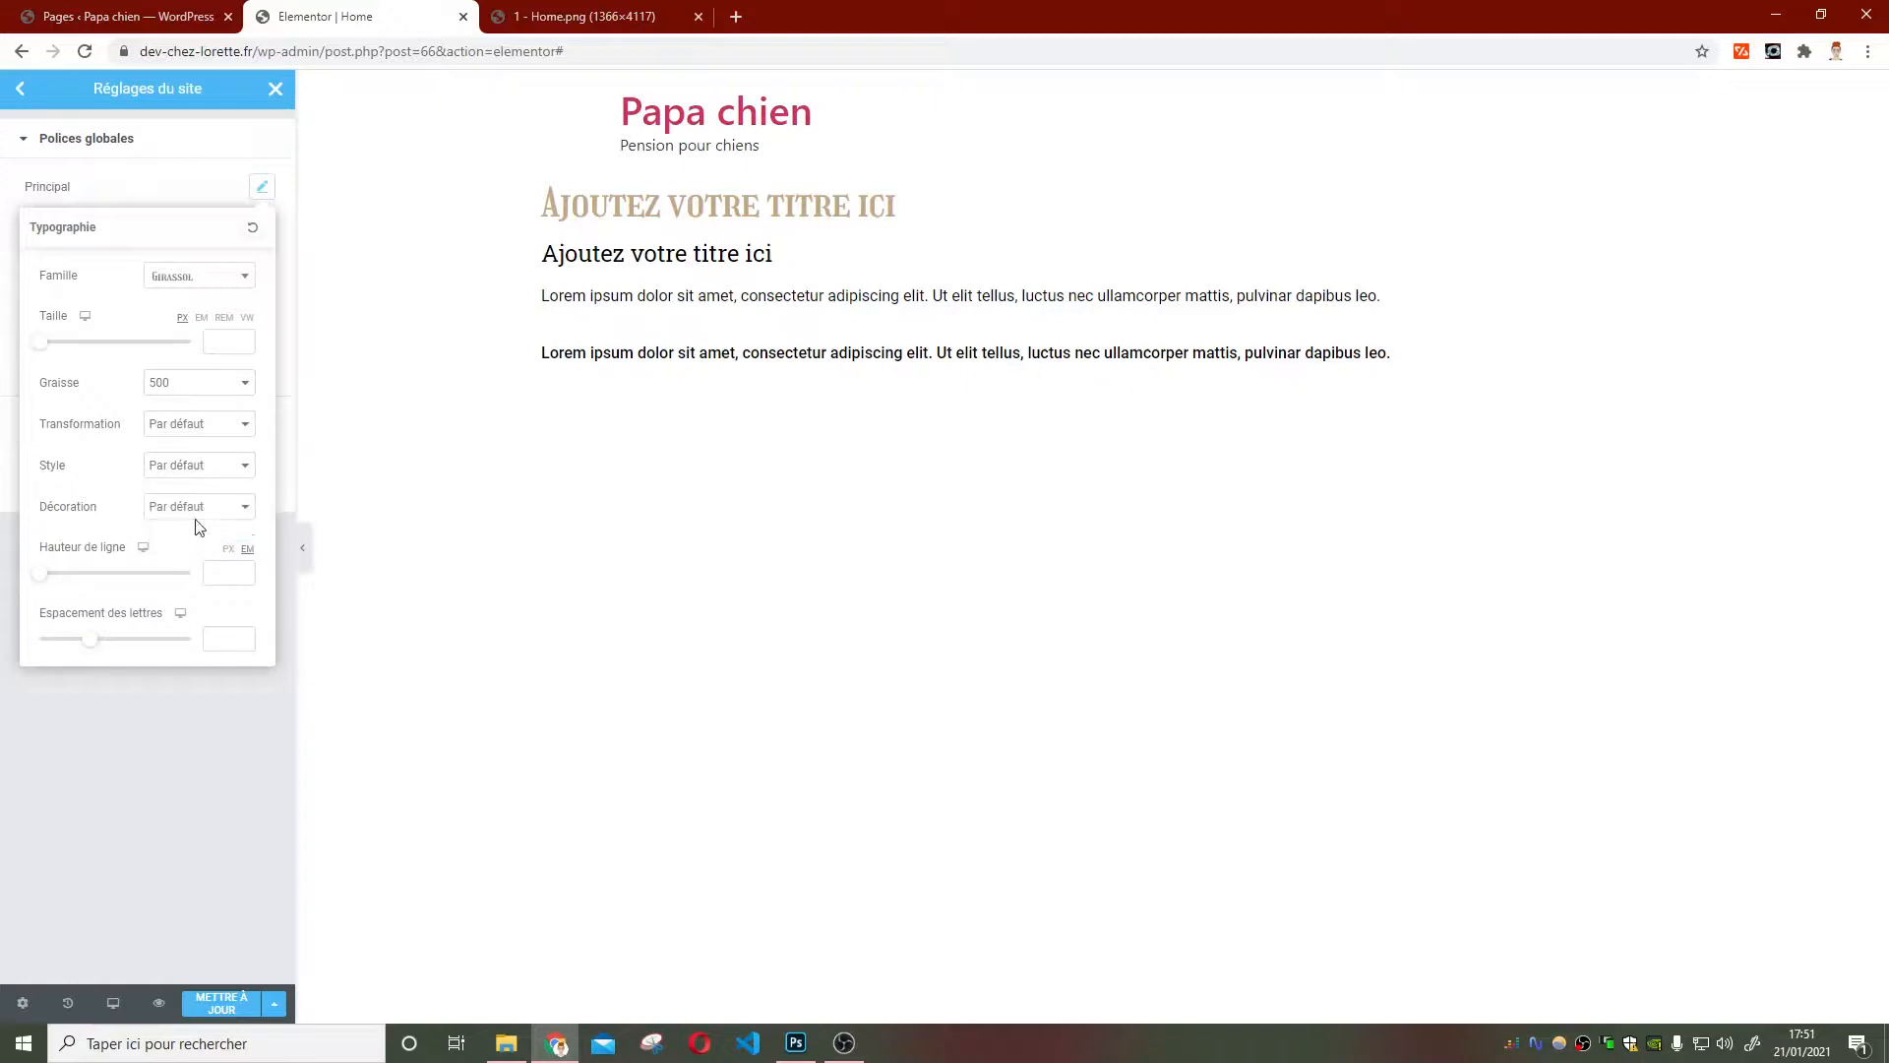
{"action": "left_click", "coordinate": [198, 510]}
{"action": "left_click", "coordinate": [202, 543]}
{"action": "left_click", "coordinate": [186, 514]}
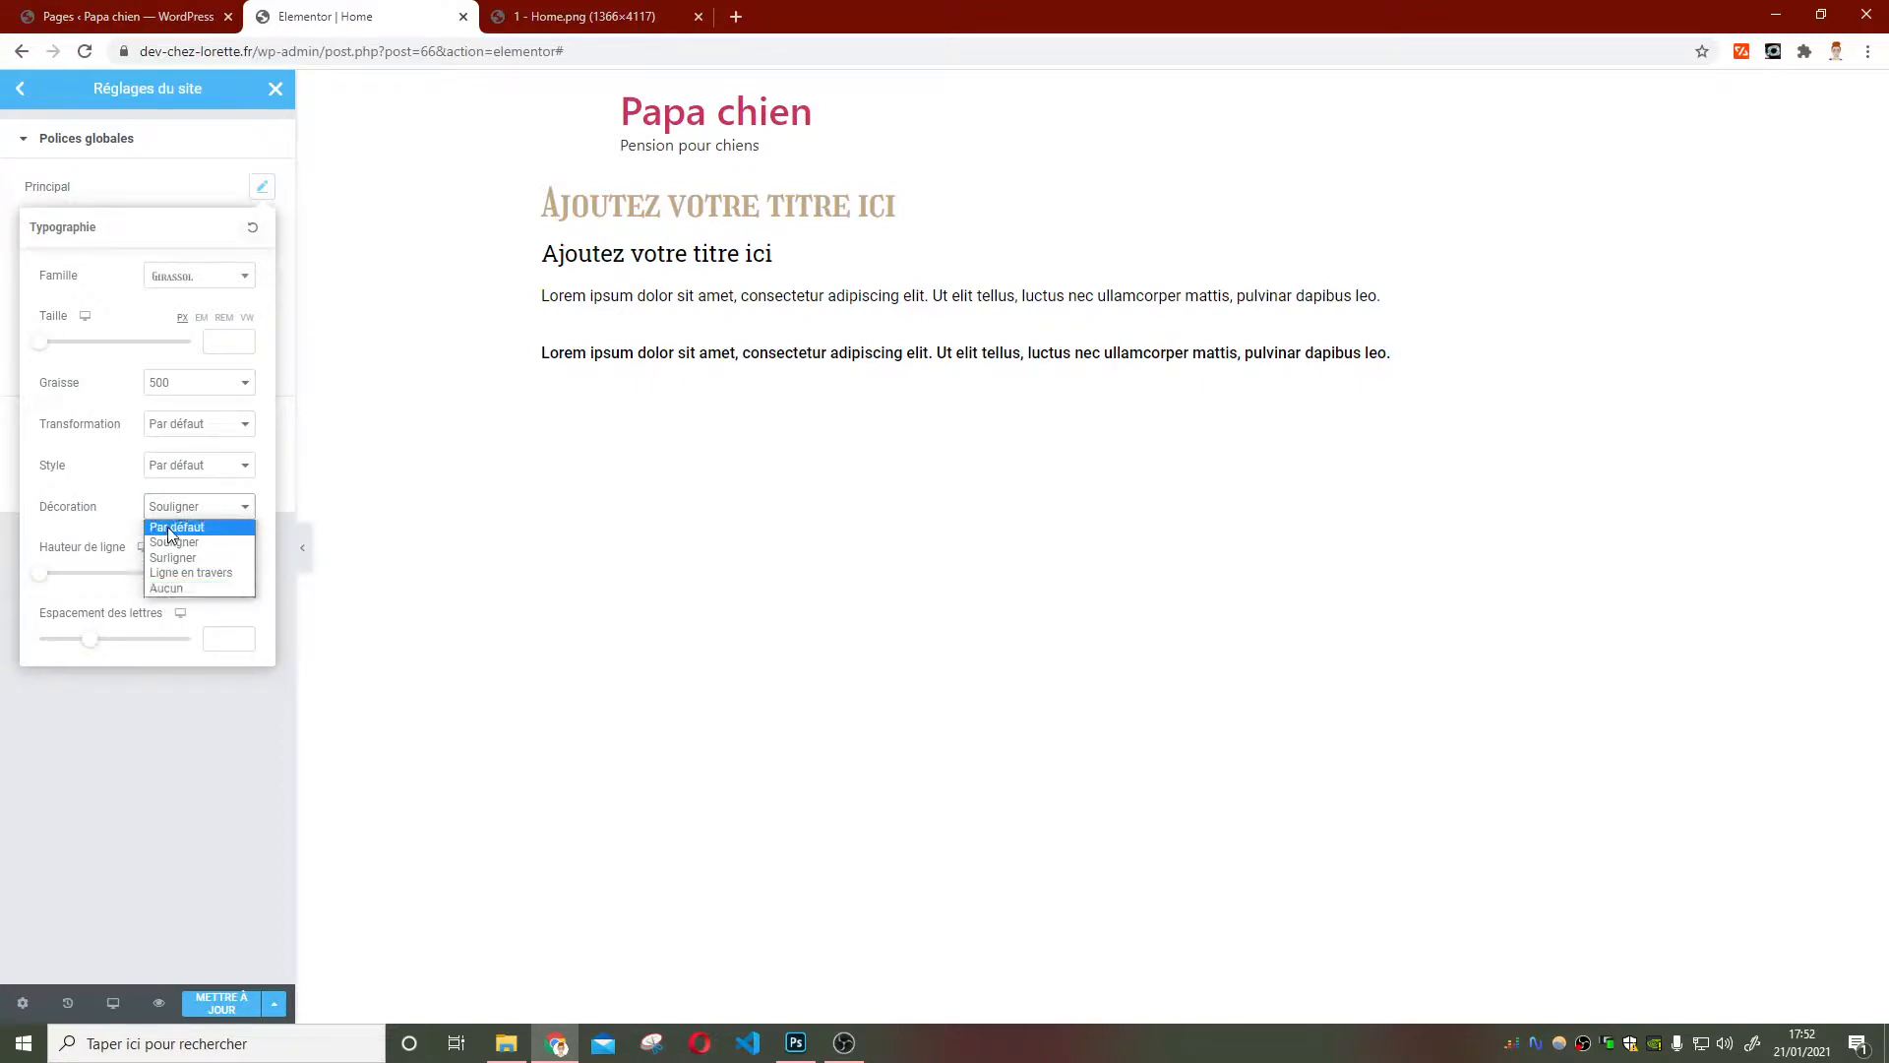
{"action": "left_click", "coordinate": [170, 529]}
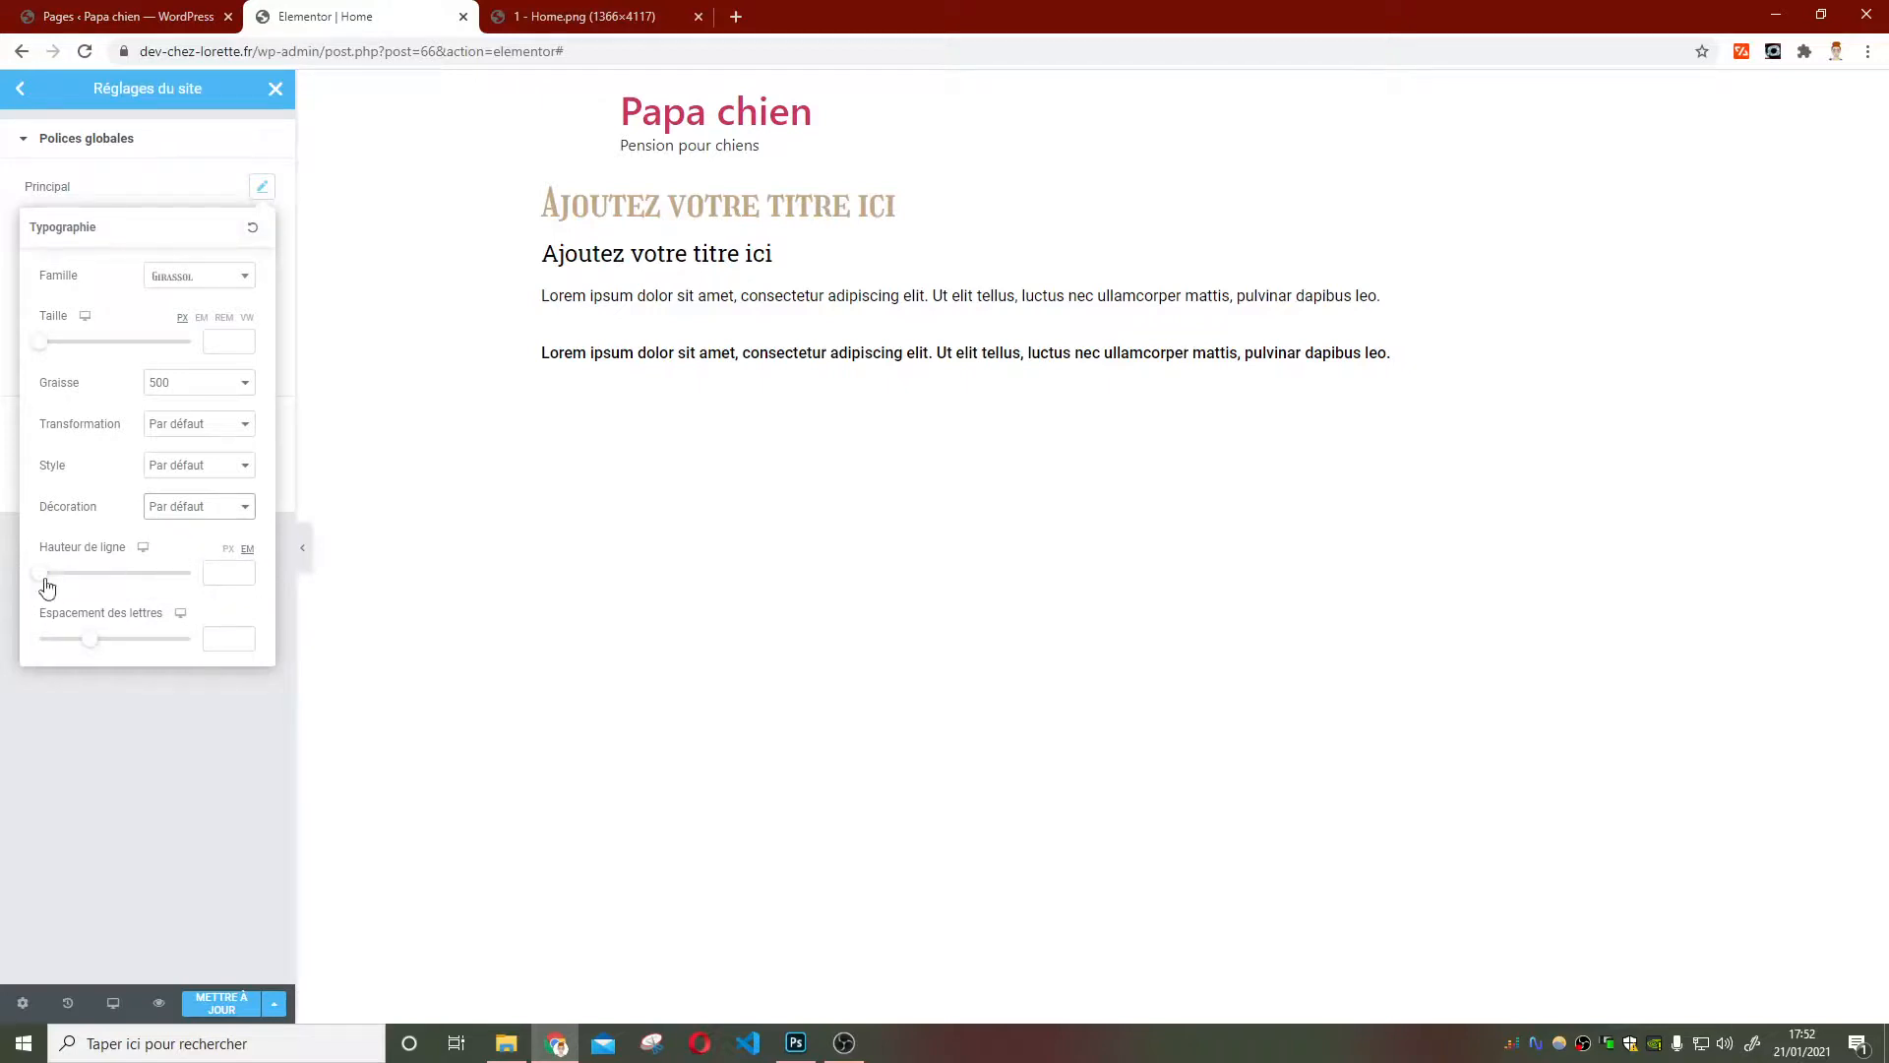
{"action": "left_click", "coordinate": [156, 183]}
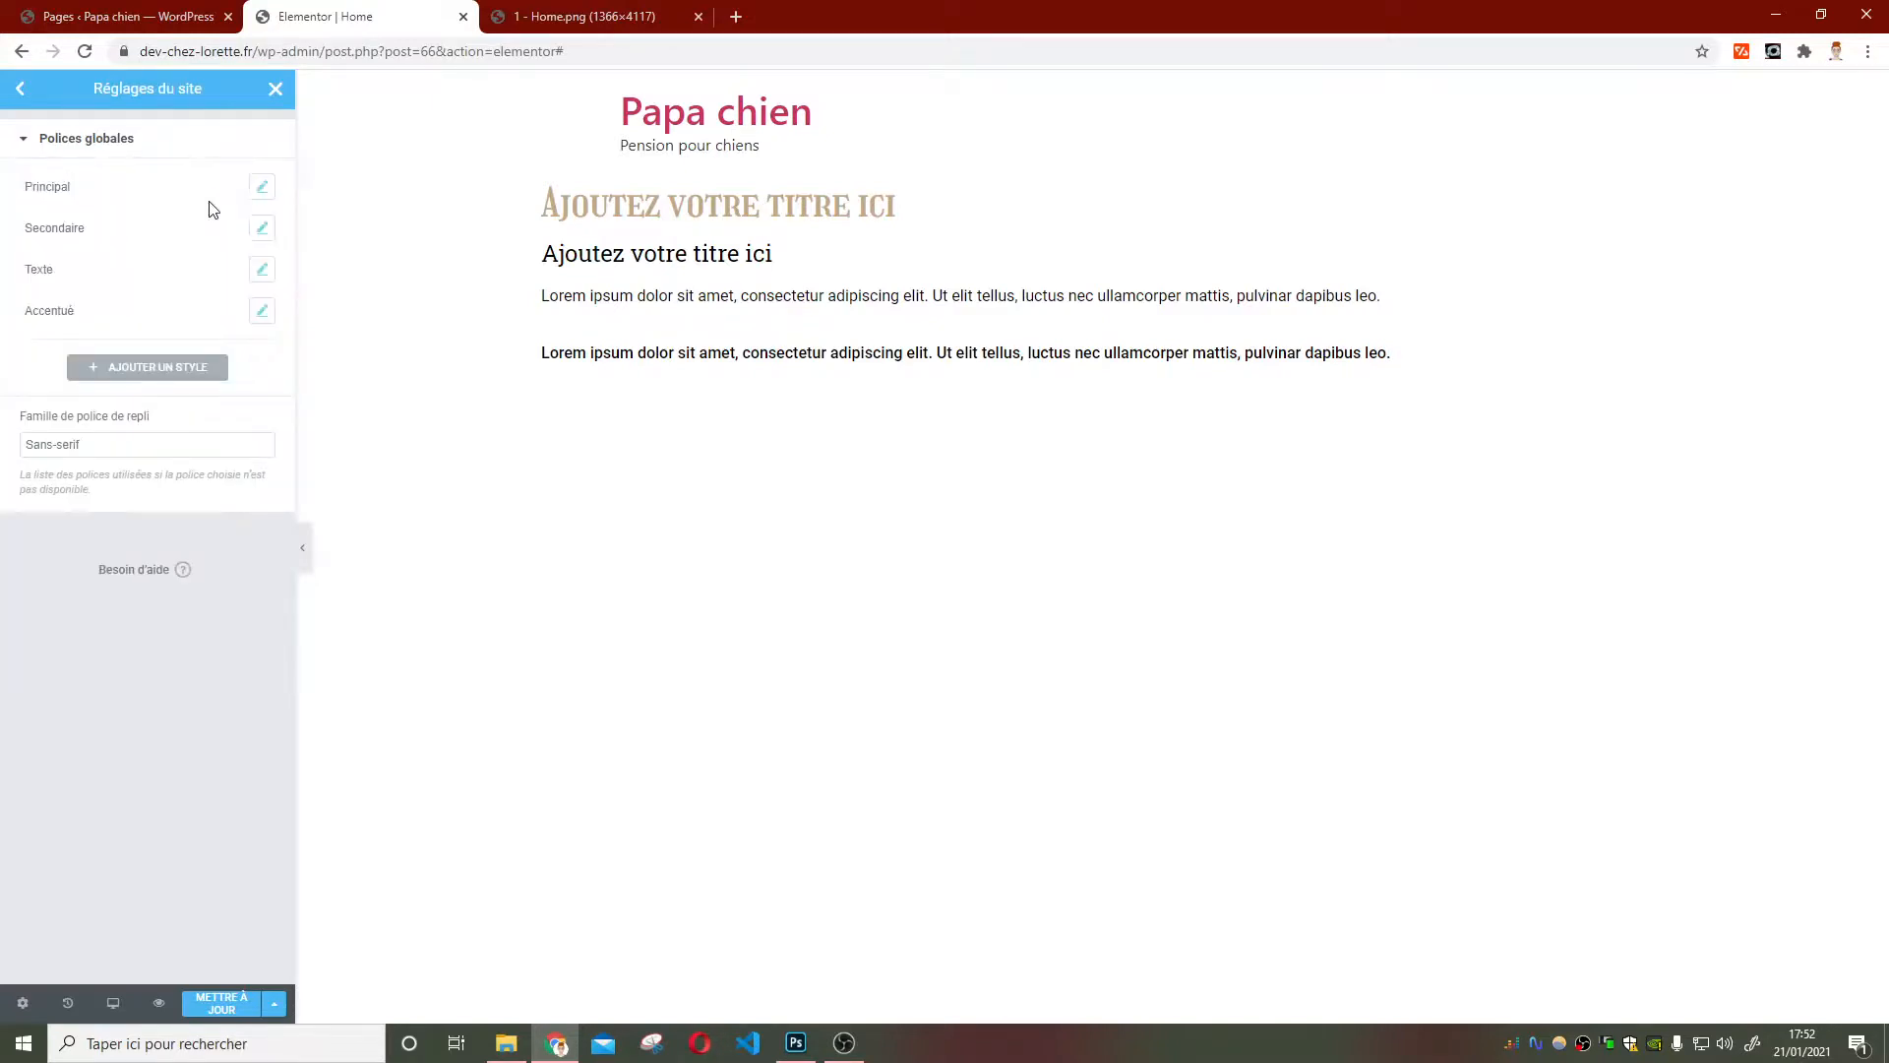
{"action": "left_click", "coordinate": [263, 189]}
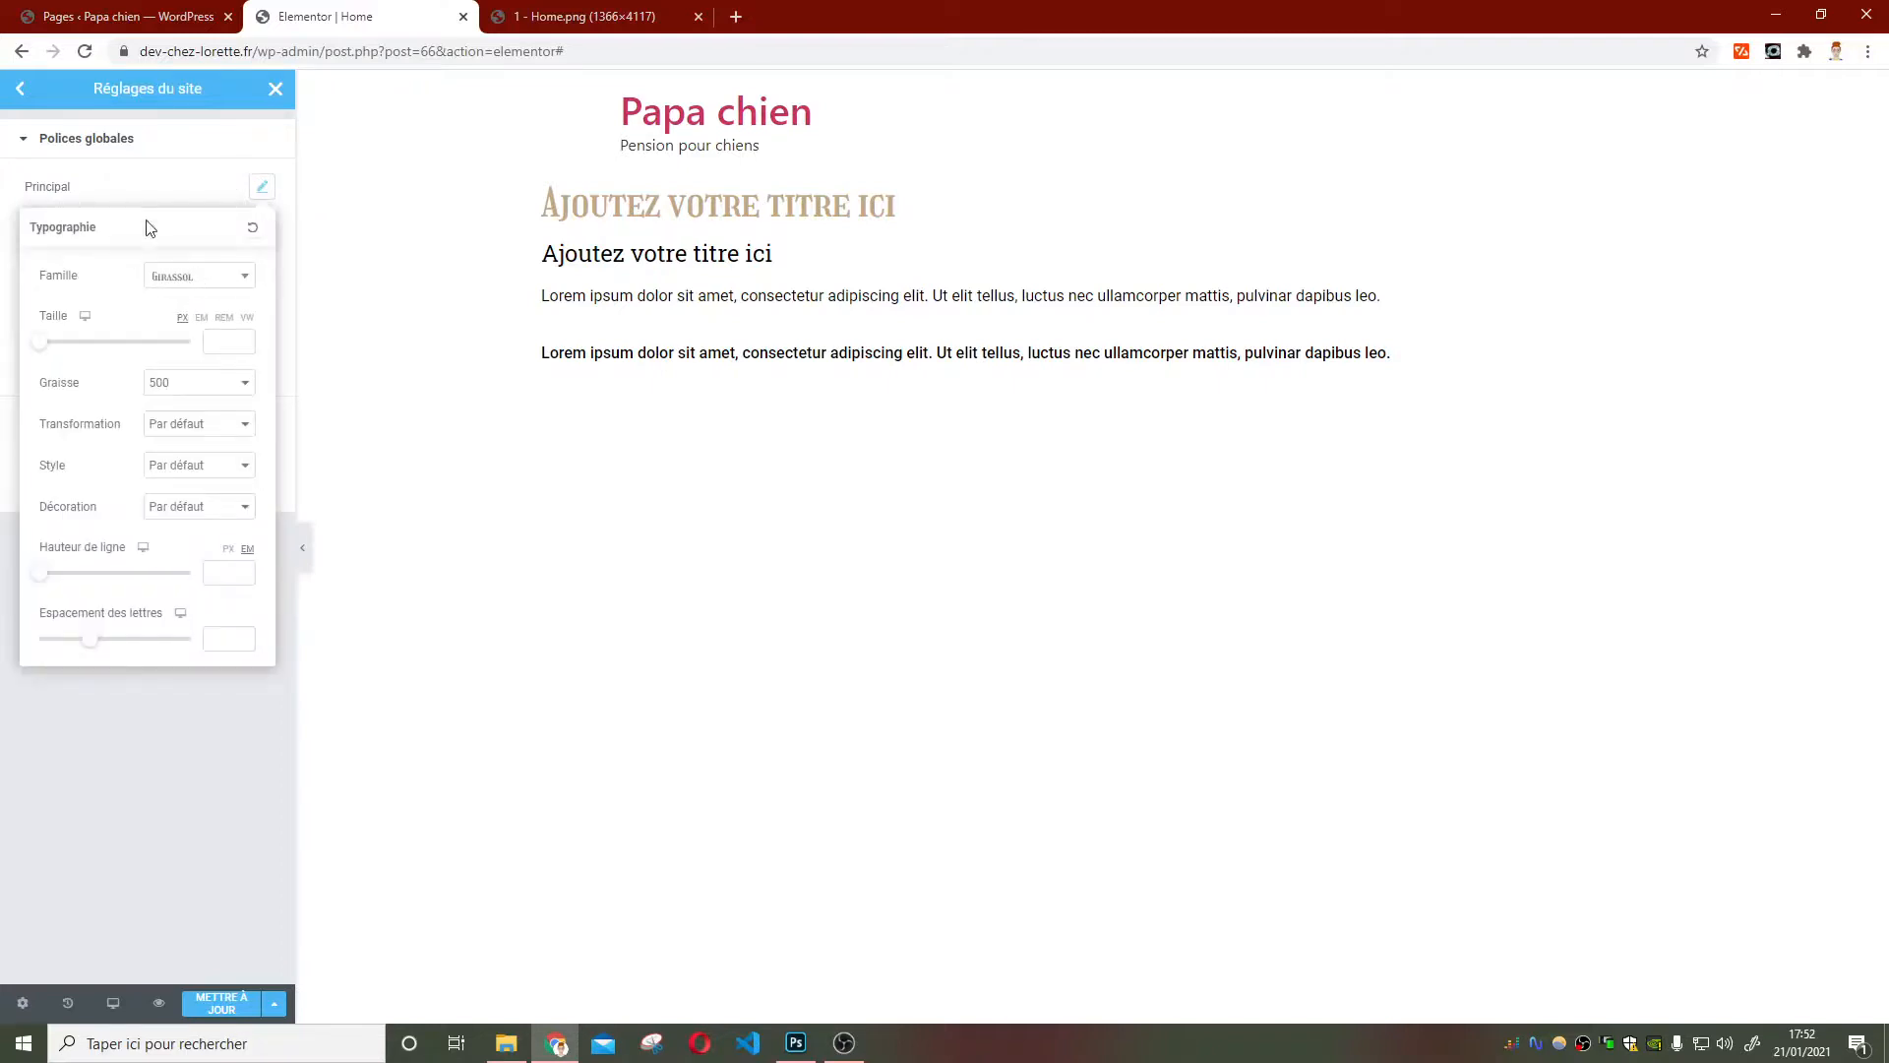
{"action": "left_click", "coordinate": [180, 196]}
Open the Secondaire global font's typography, and check the font of the "Les vacances chez" heading in the Photoshop mockup
{"action": "left_click", "coordinate": [263, 229]}
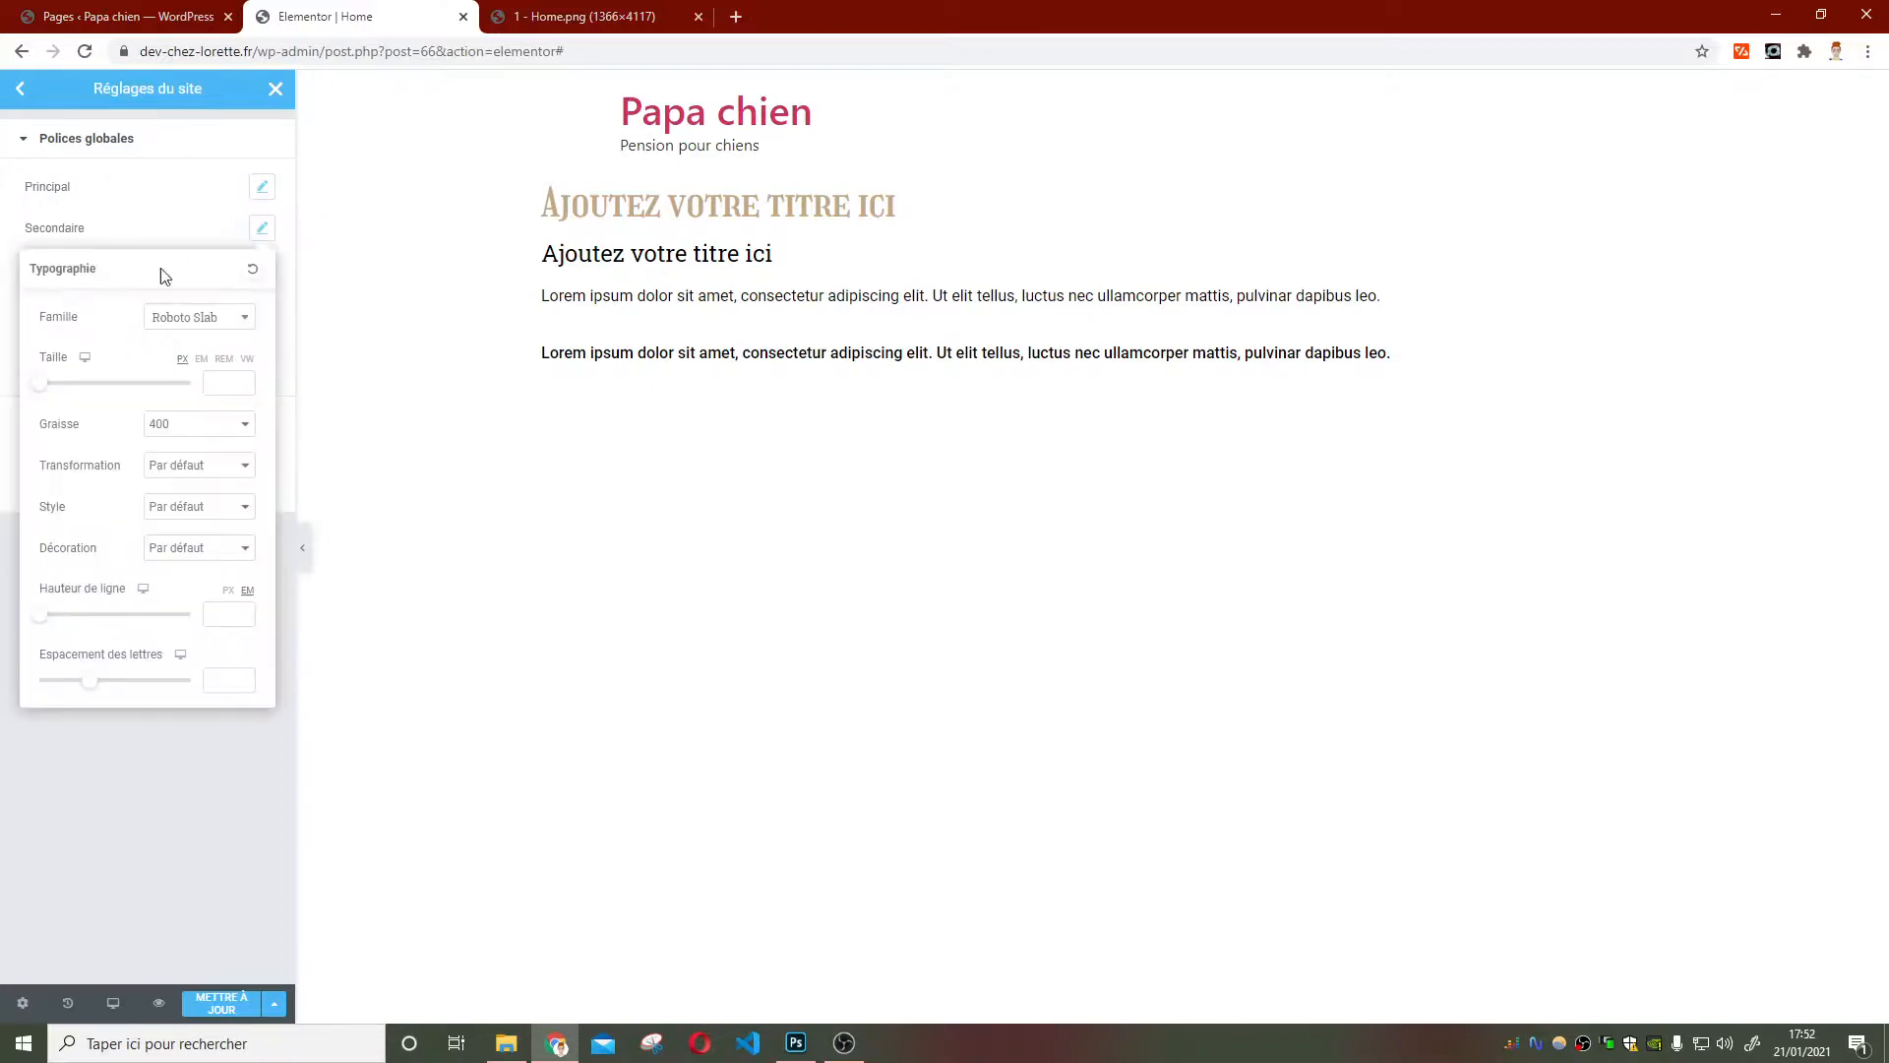
{"action": "left_click", "coordinate": [796, 1042]}
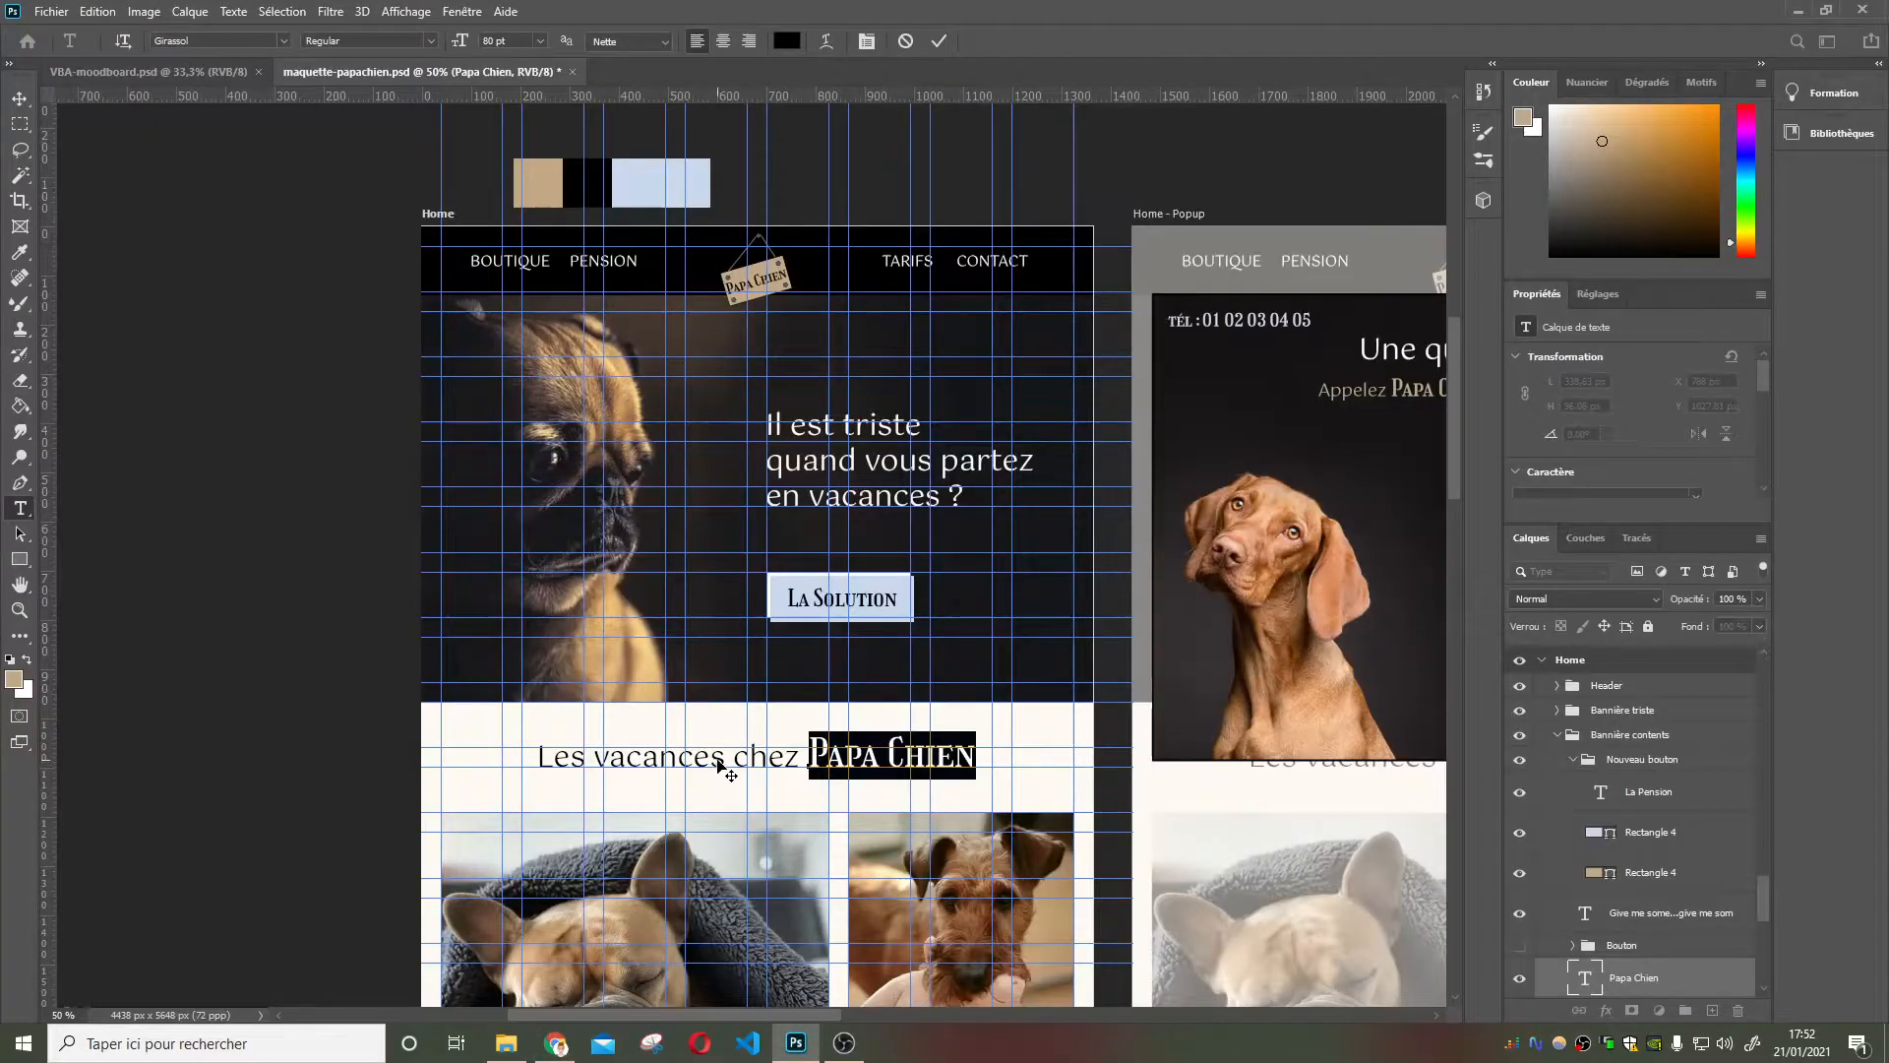
{"action": "left_click", "coordinate": [20, 99]}
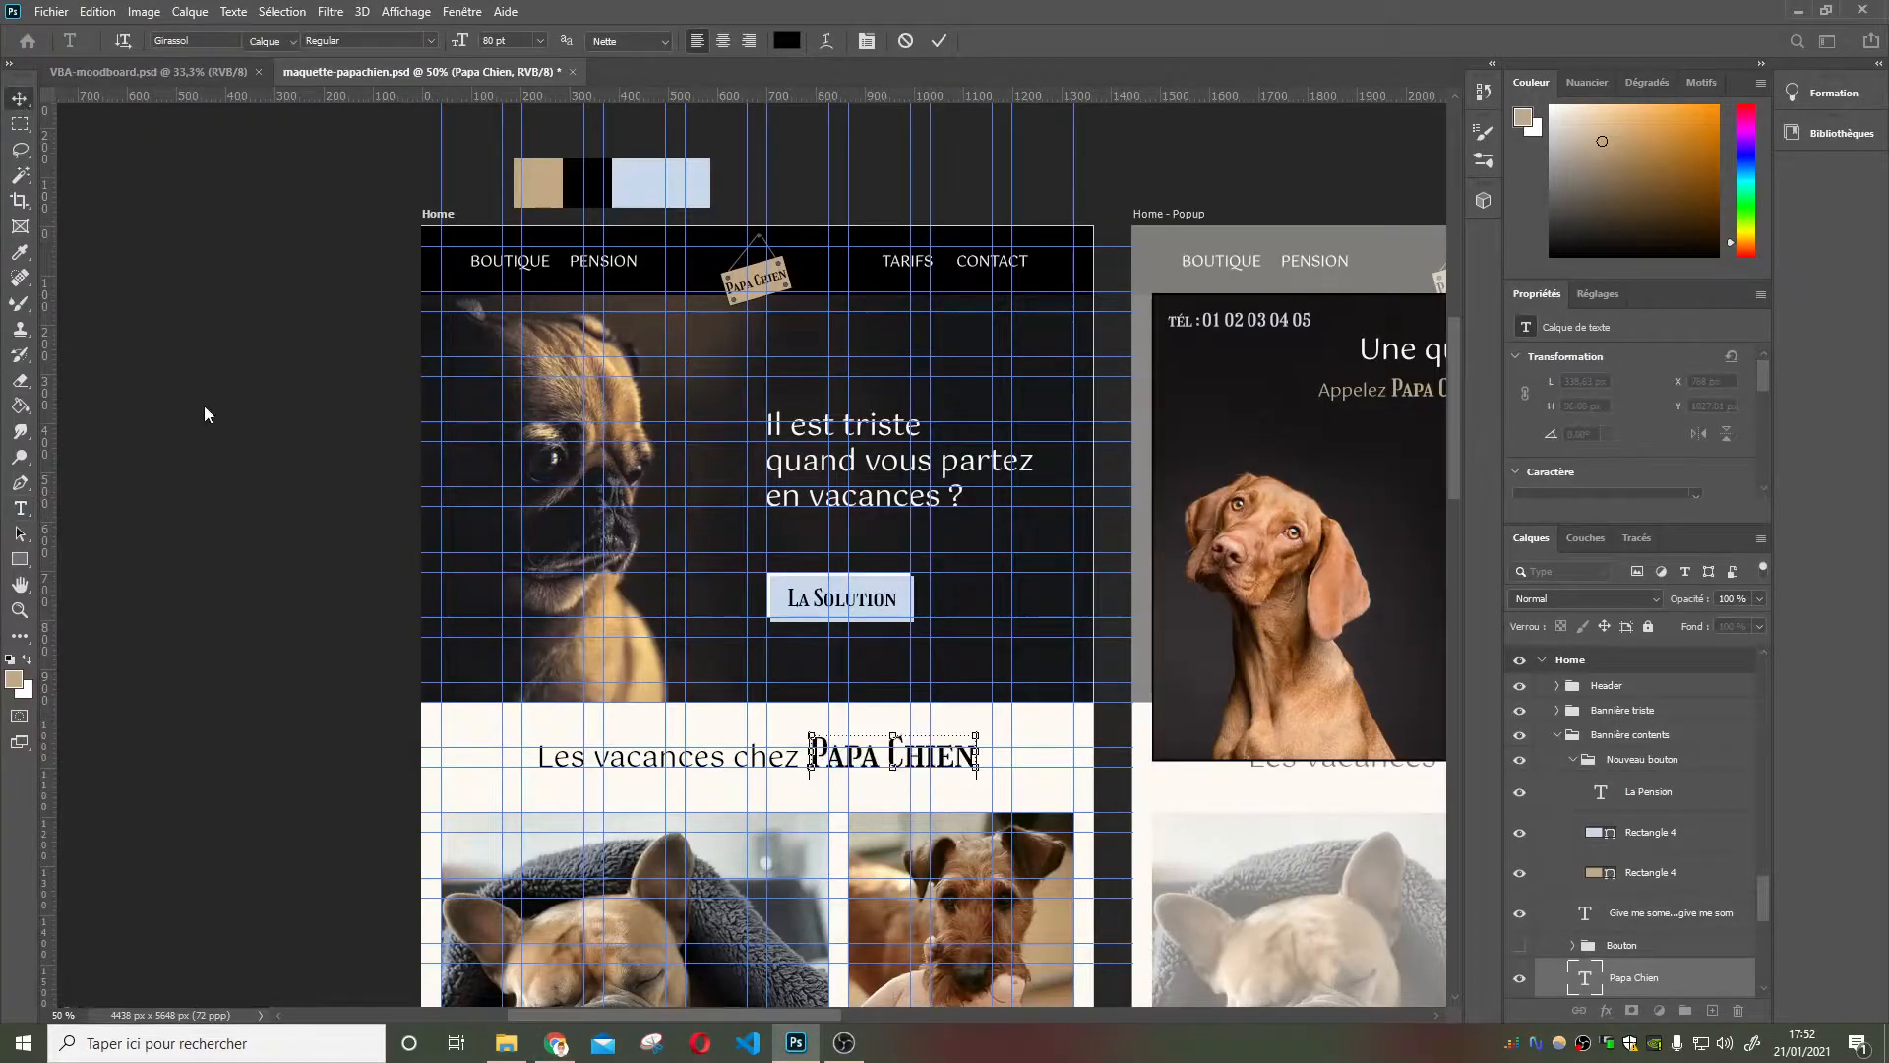
{"action": "left_click", "coordinate": [713, 755]}
{"action": "double_click", "coordinate": [713, 756]}
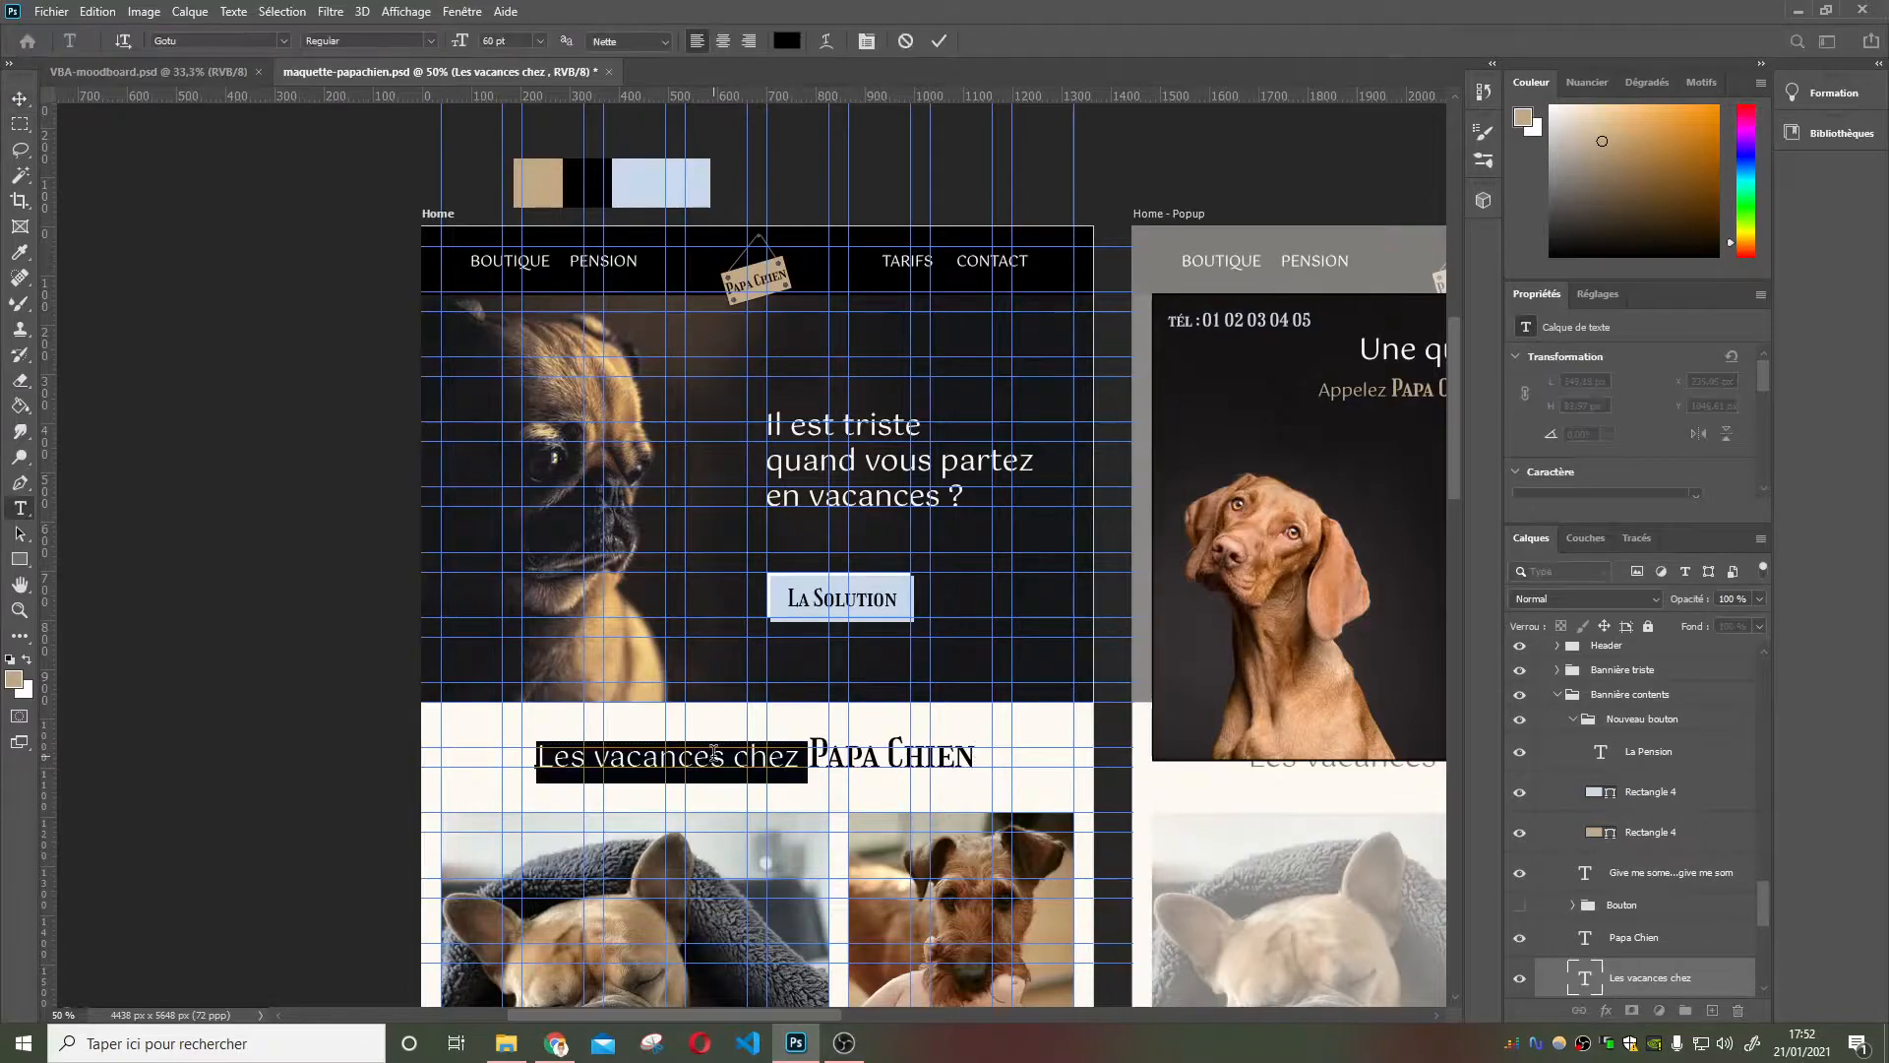
Switch back to Elementor in Chrome and set the Secondaire global font's family to Gotu
{"action": "left_click", "coordinate": [556, 1043]}
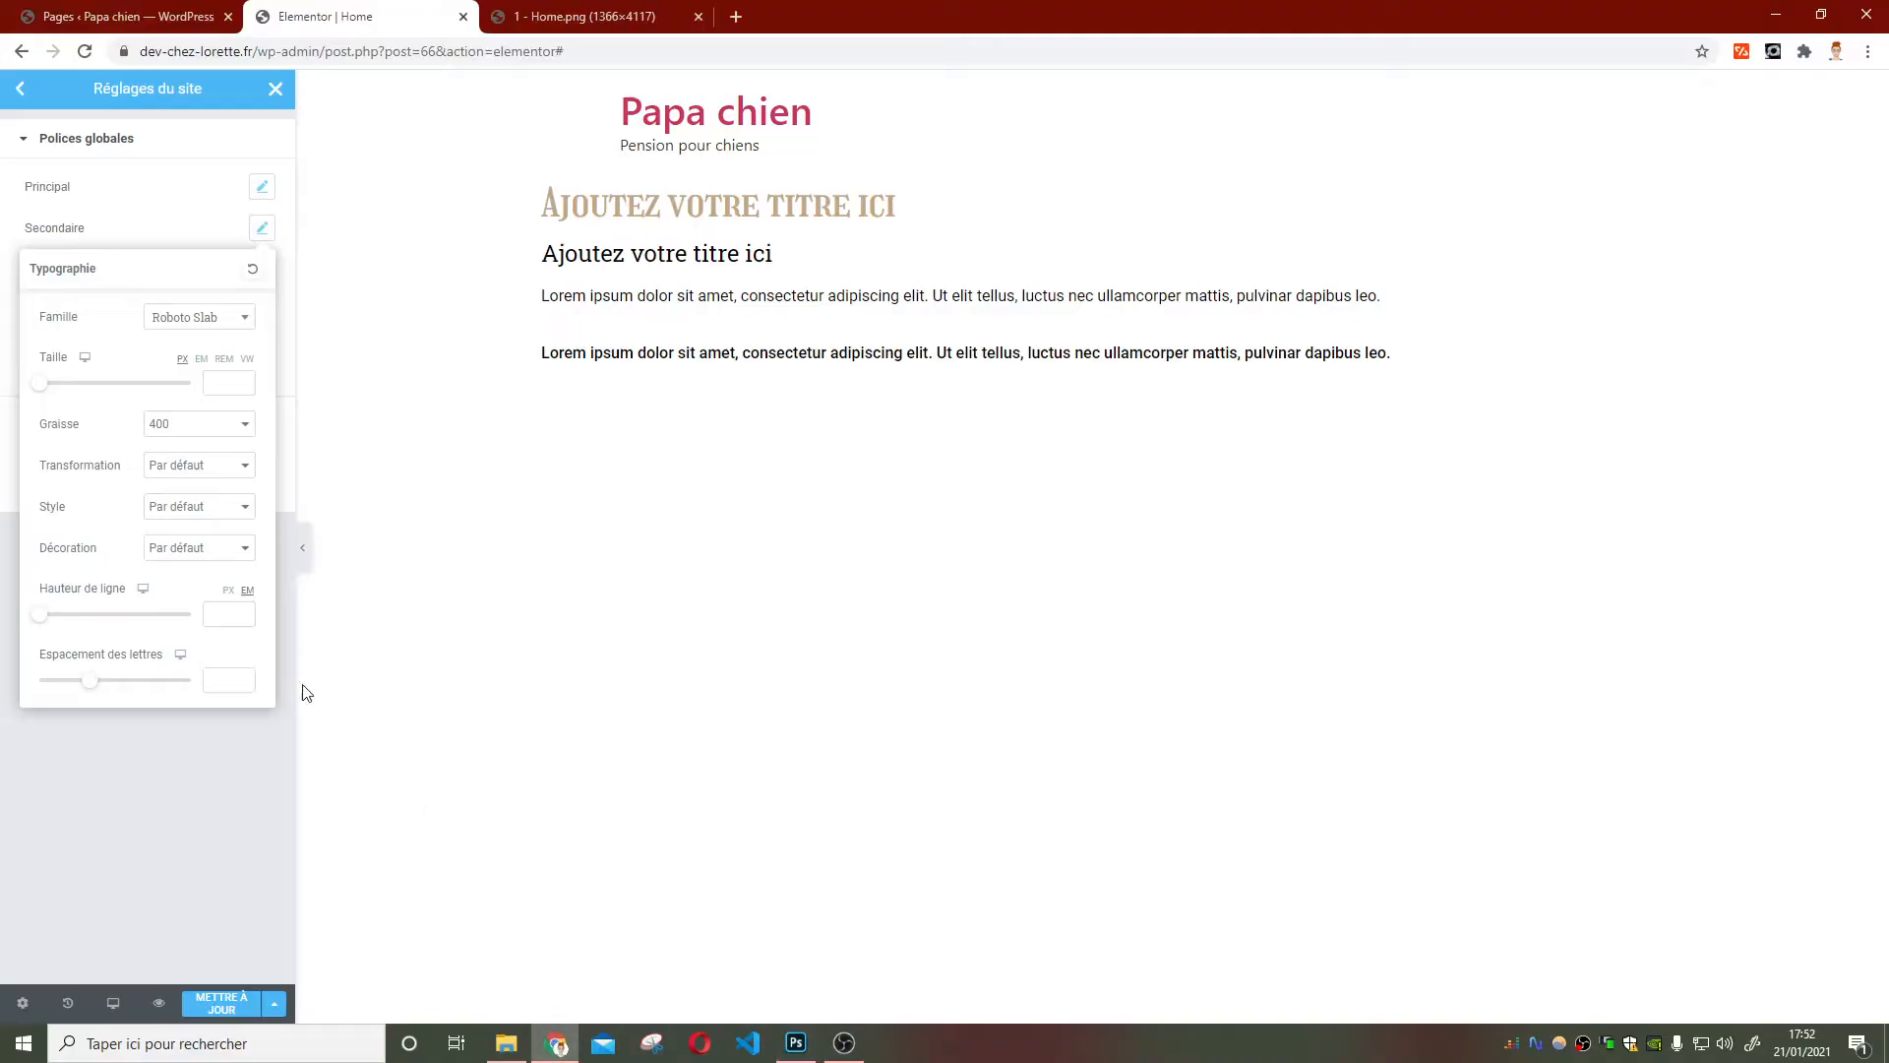
{"action": "left_click", "coordinate": [203, 320]}
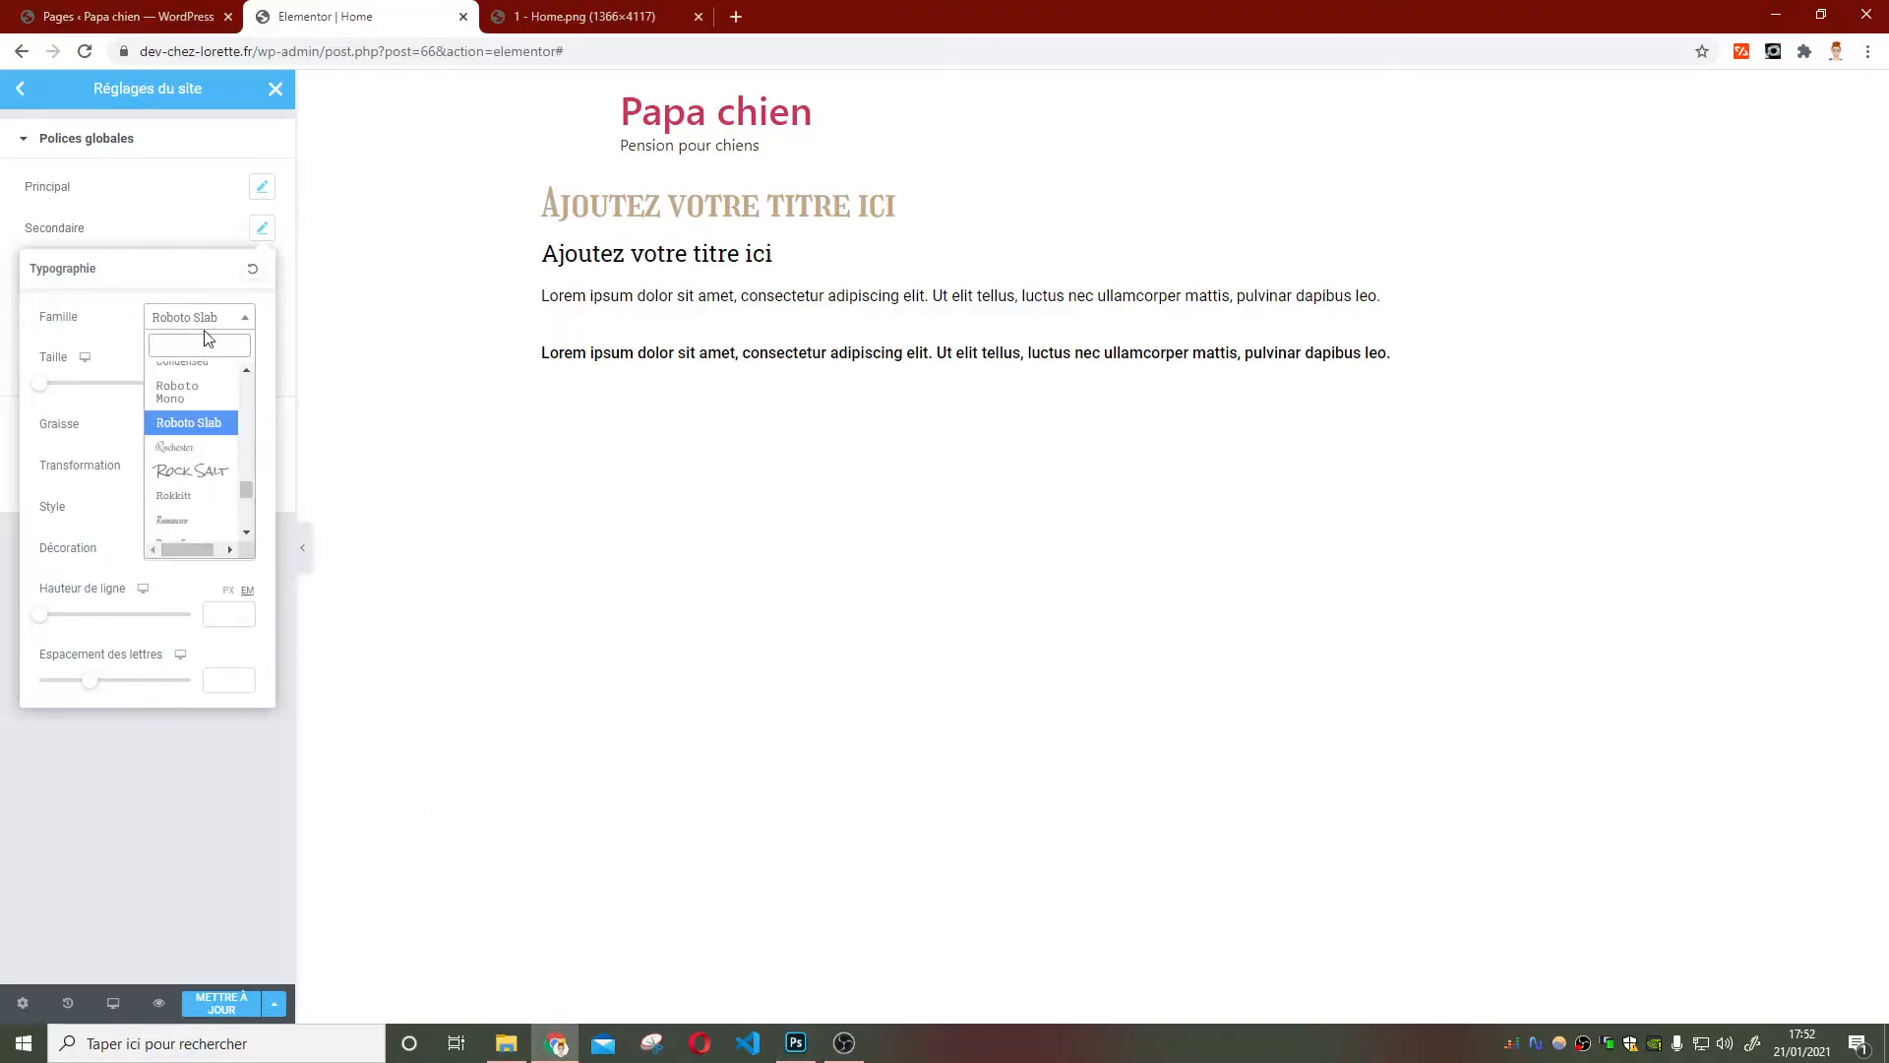
{"action": "type", "text": "gotu"}
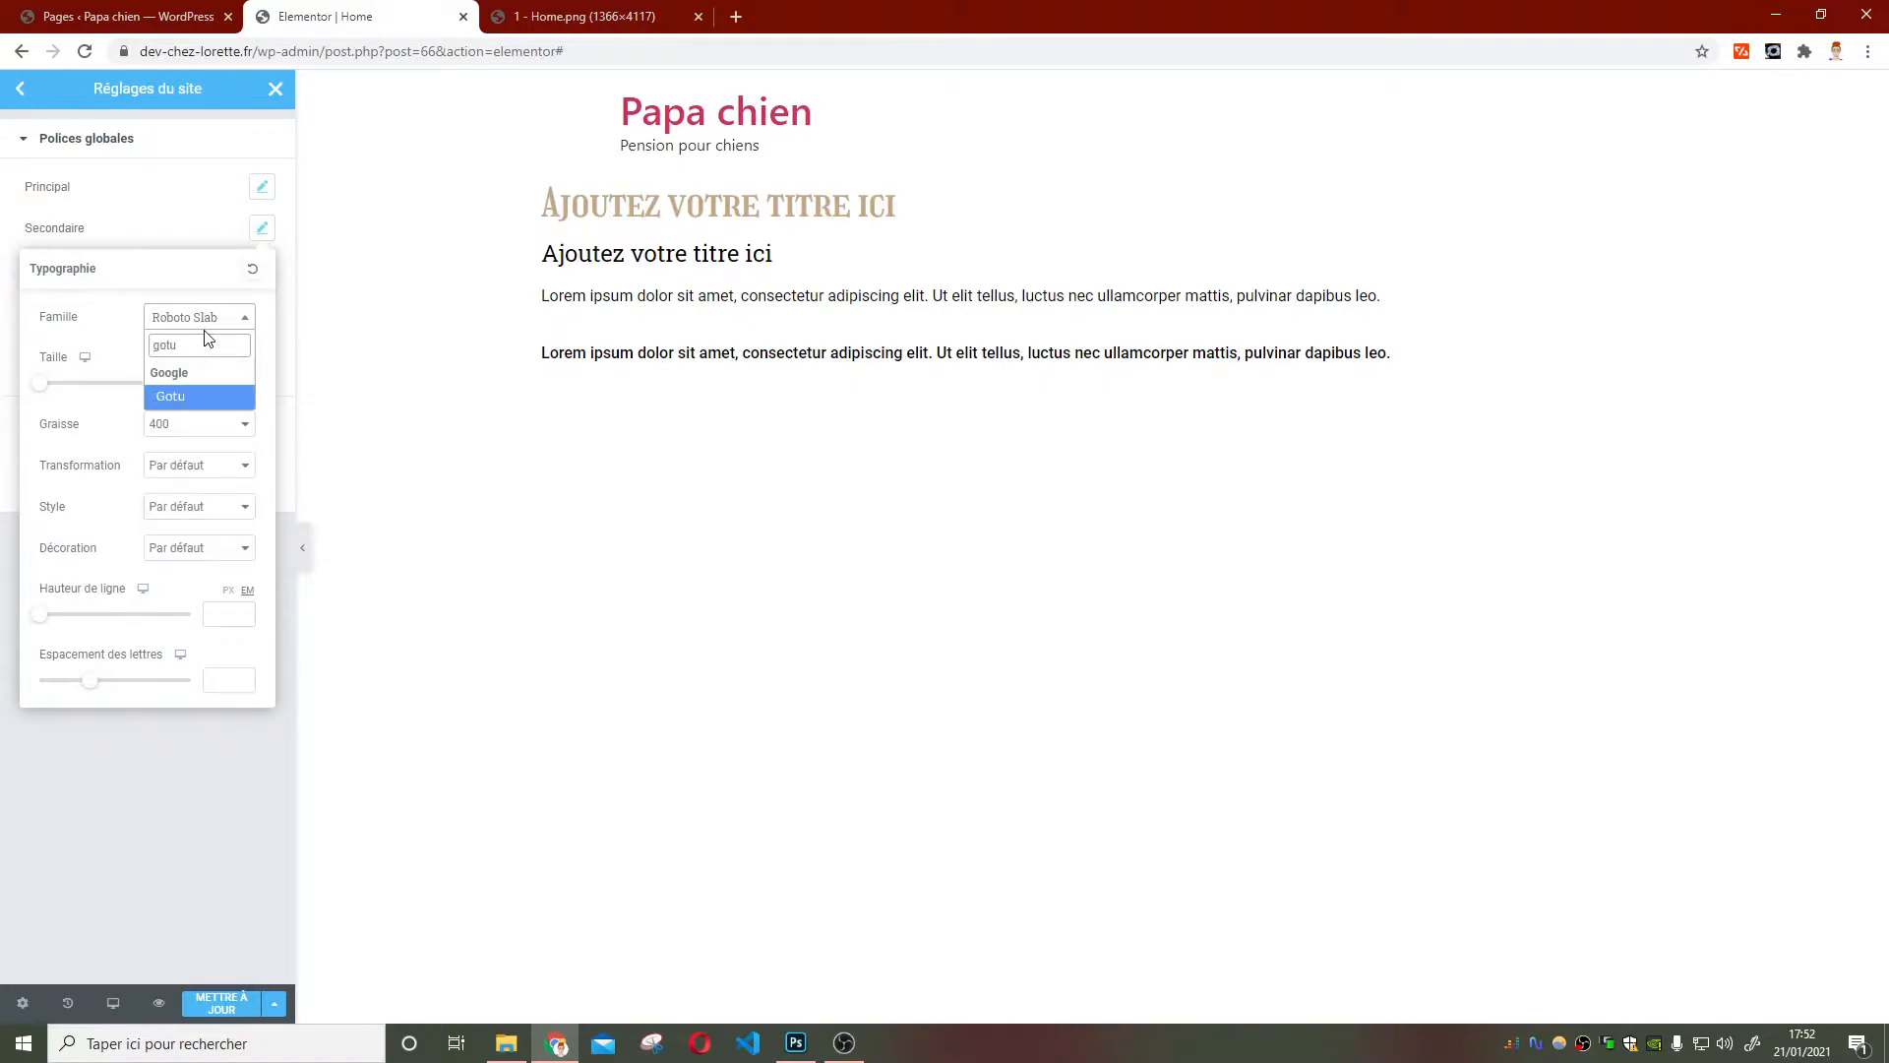
{"action": "left_click", "coordinate": [201, 398]}
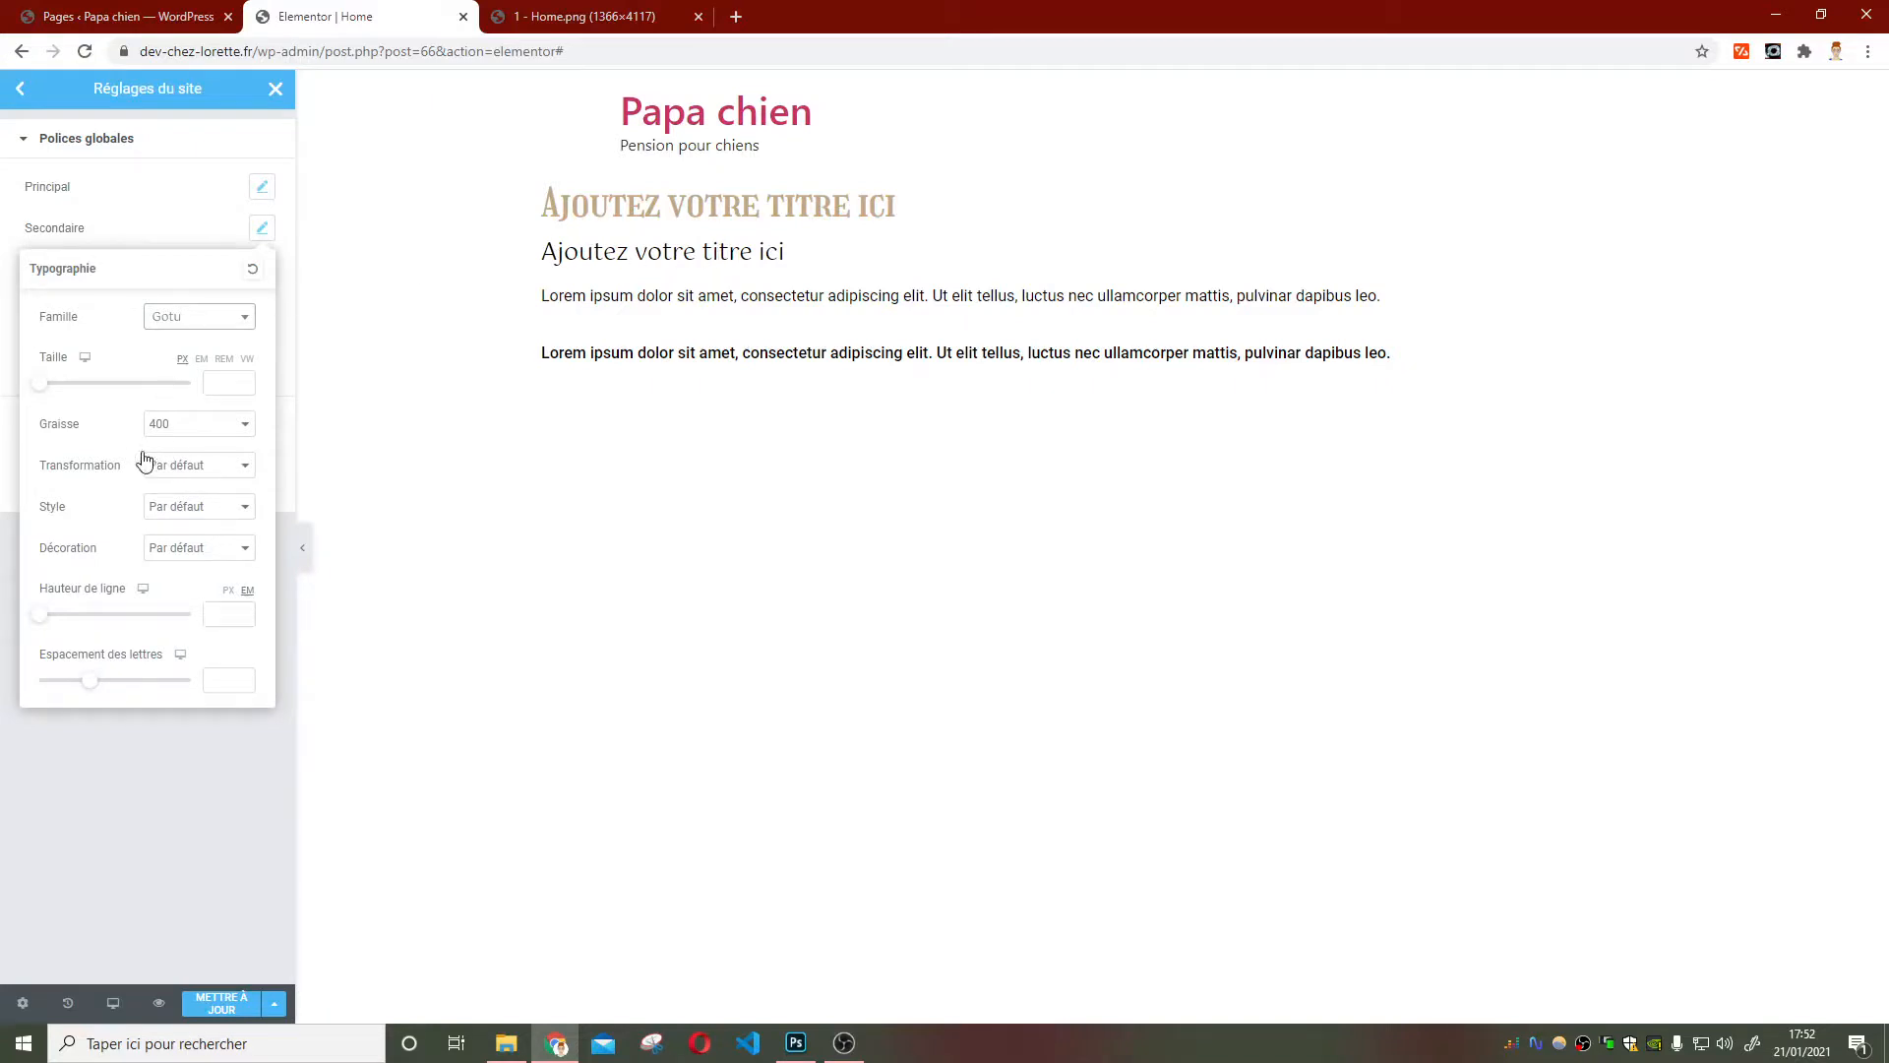
Set the Secondaire global font's weight to 500 after trying 600
{"action": "left_click", "coordinate": [162, 425]}
{"action": "left_click", "coordinate": [197, 519]}
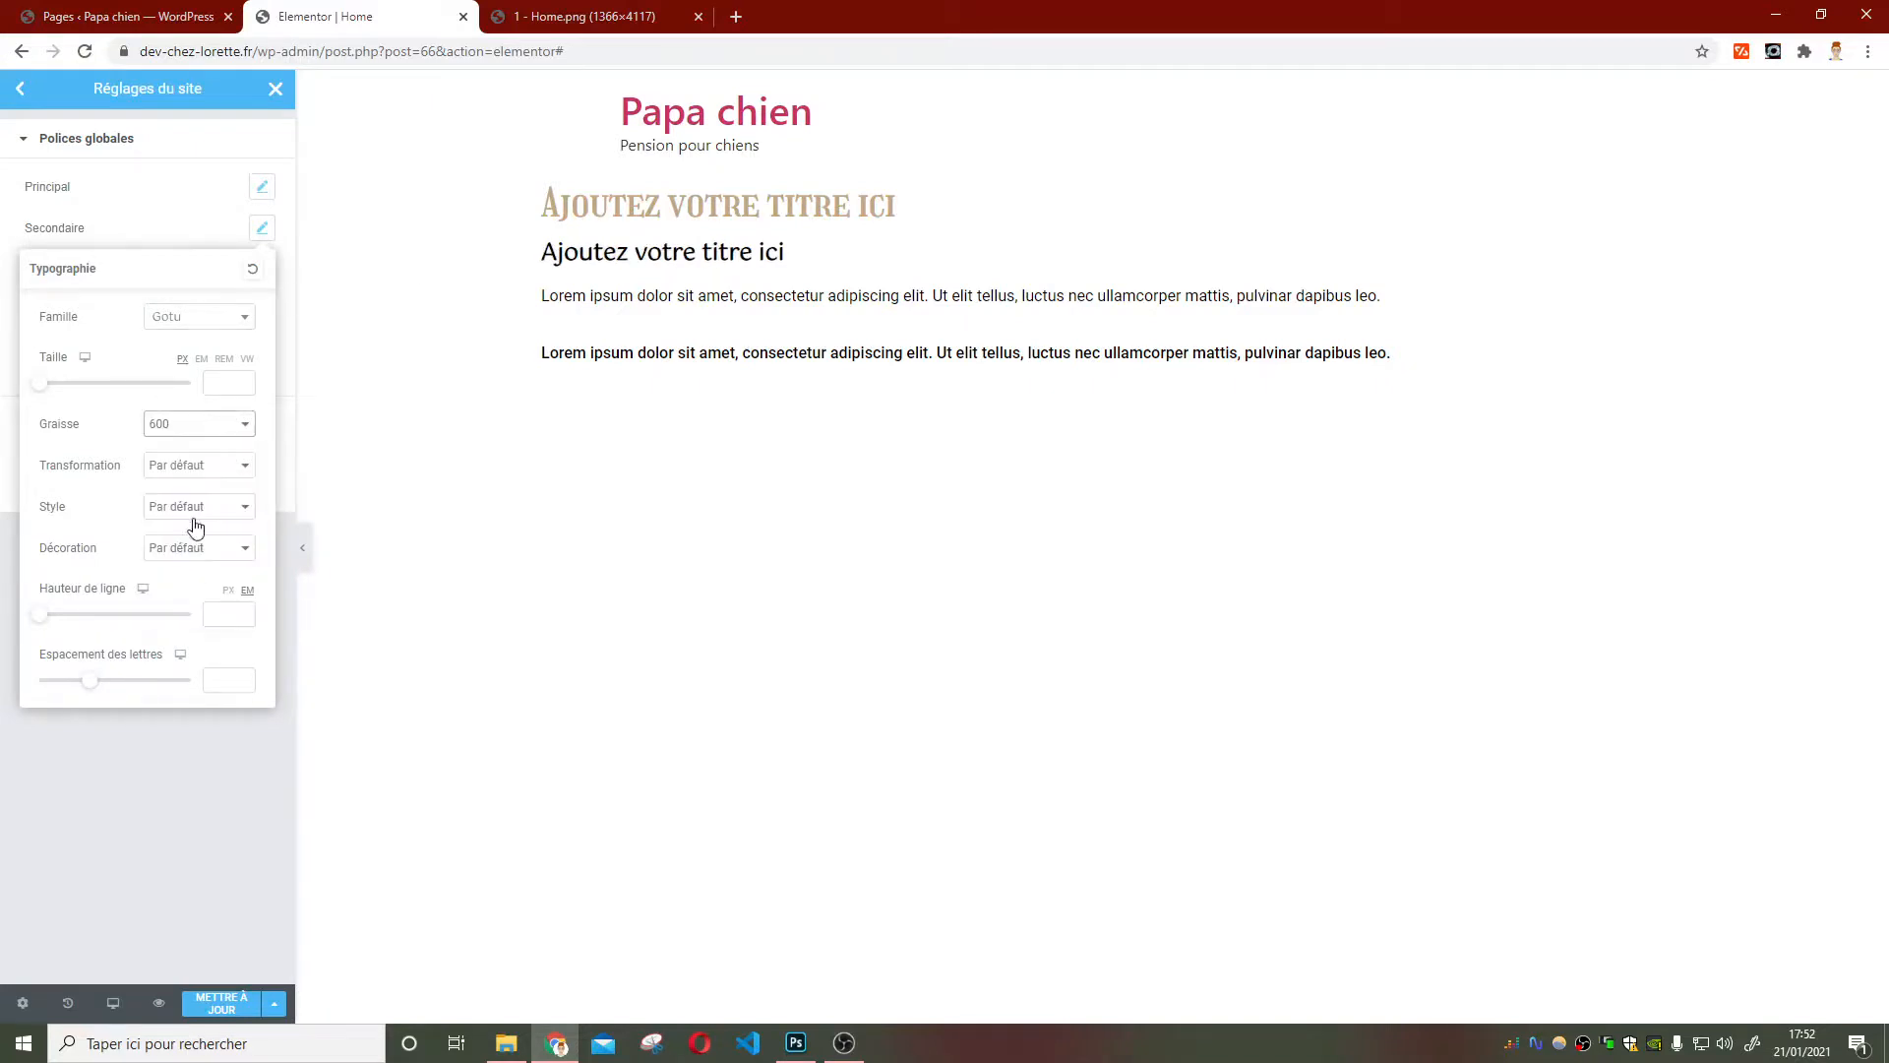
{"action": "left_click", "coordinate": [188, 430]}
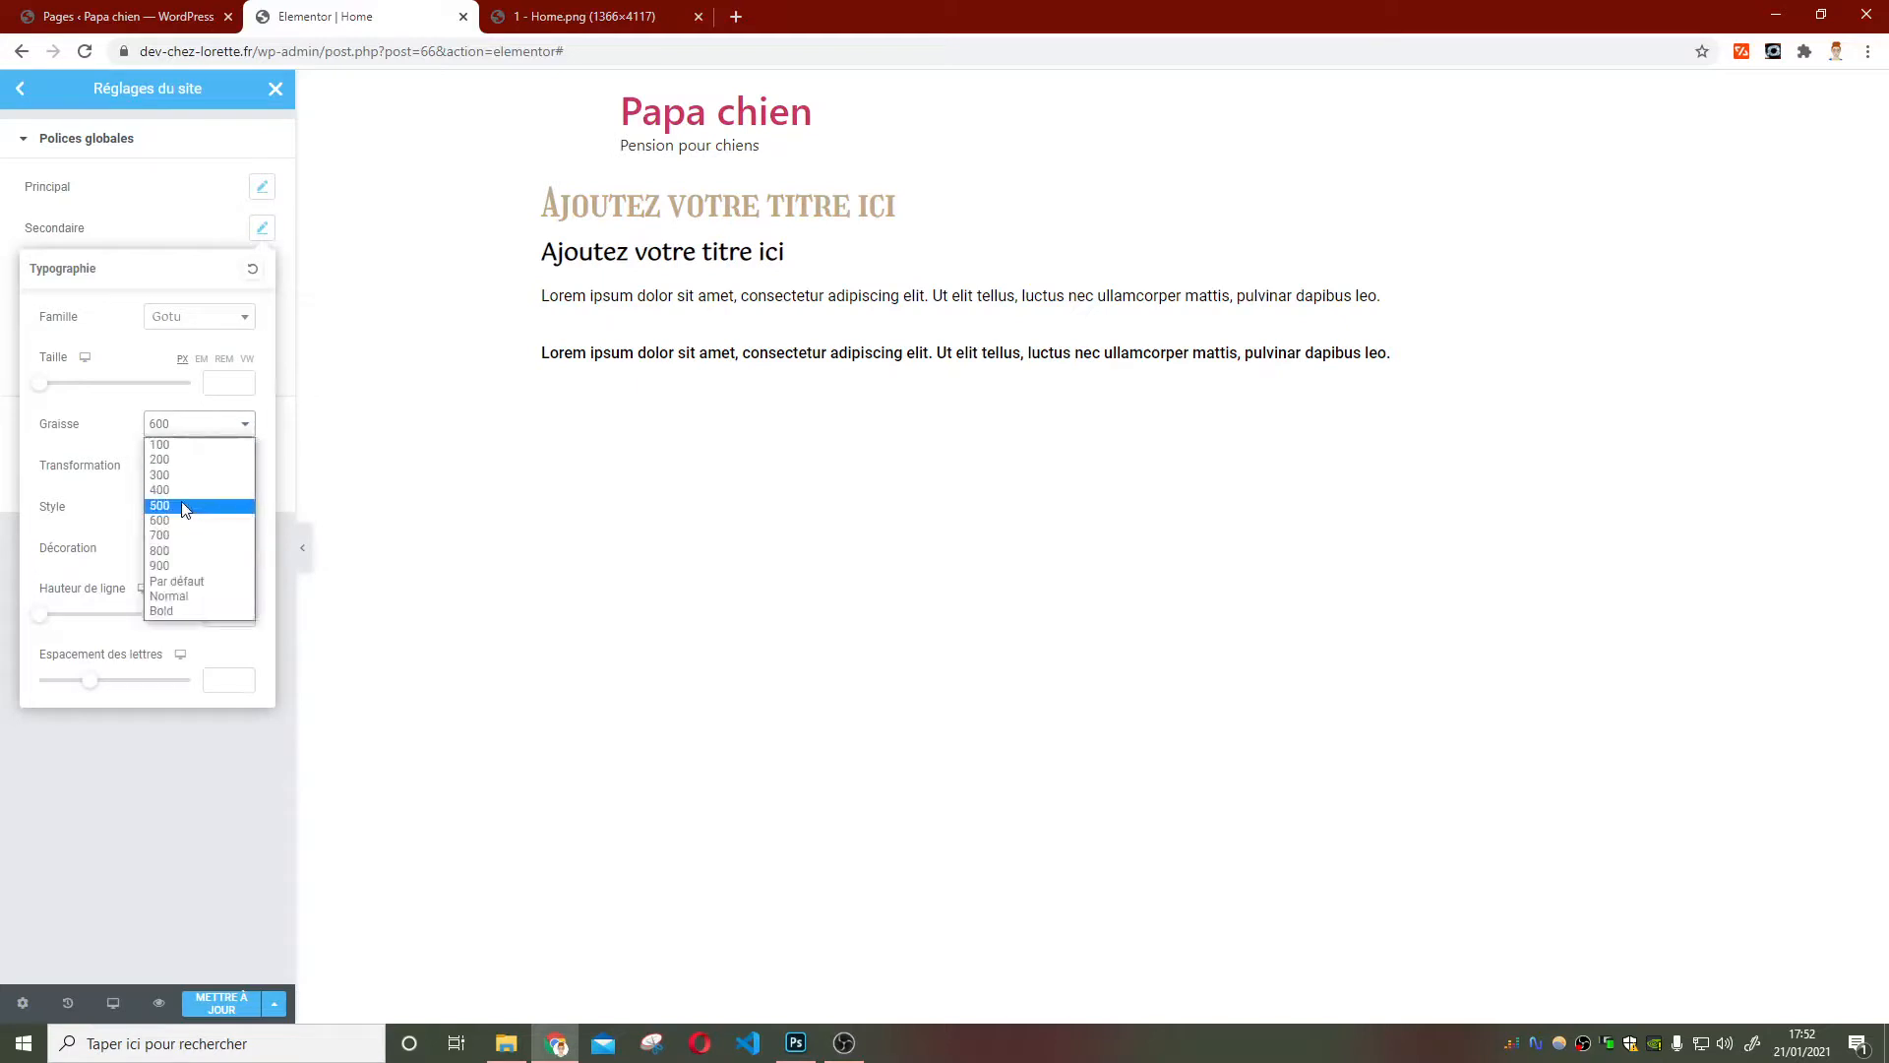
{"action": "left_click", "coordinate": [184, 506]}
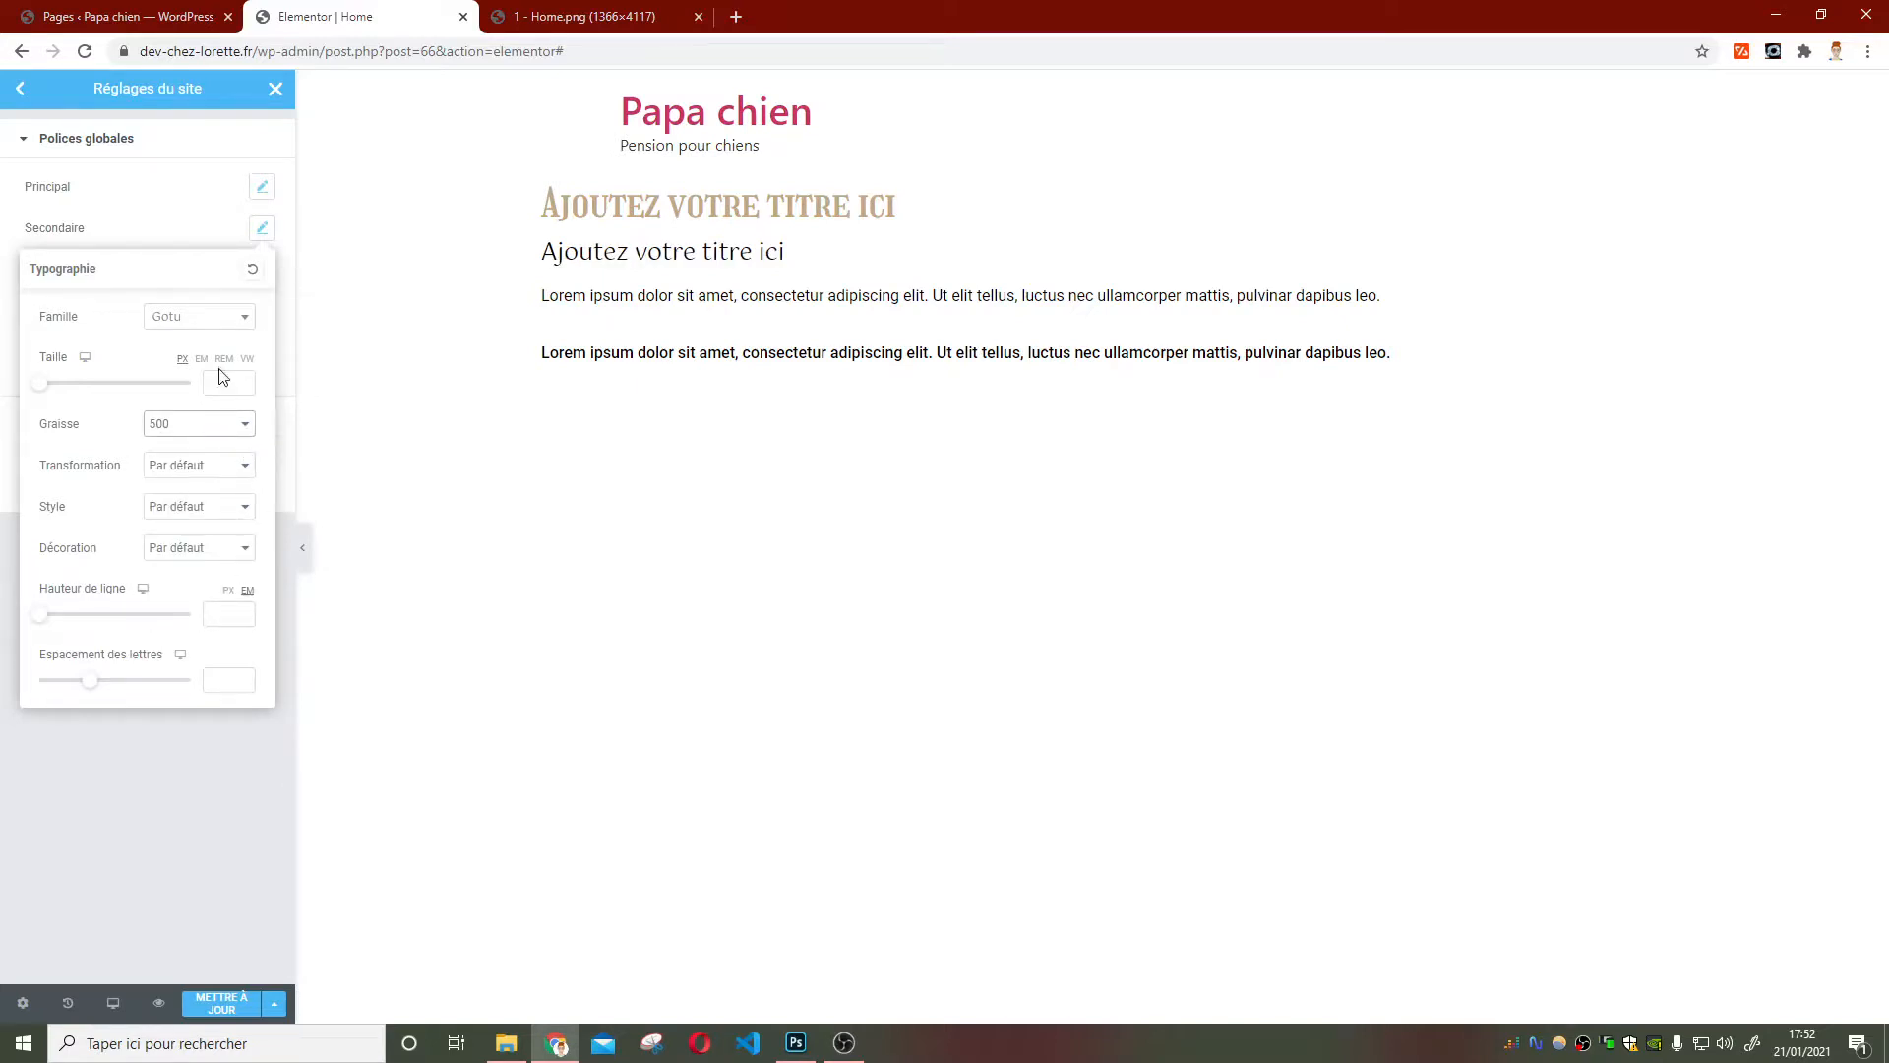
{"action": "left_click", "coordinate": [187, 242]}
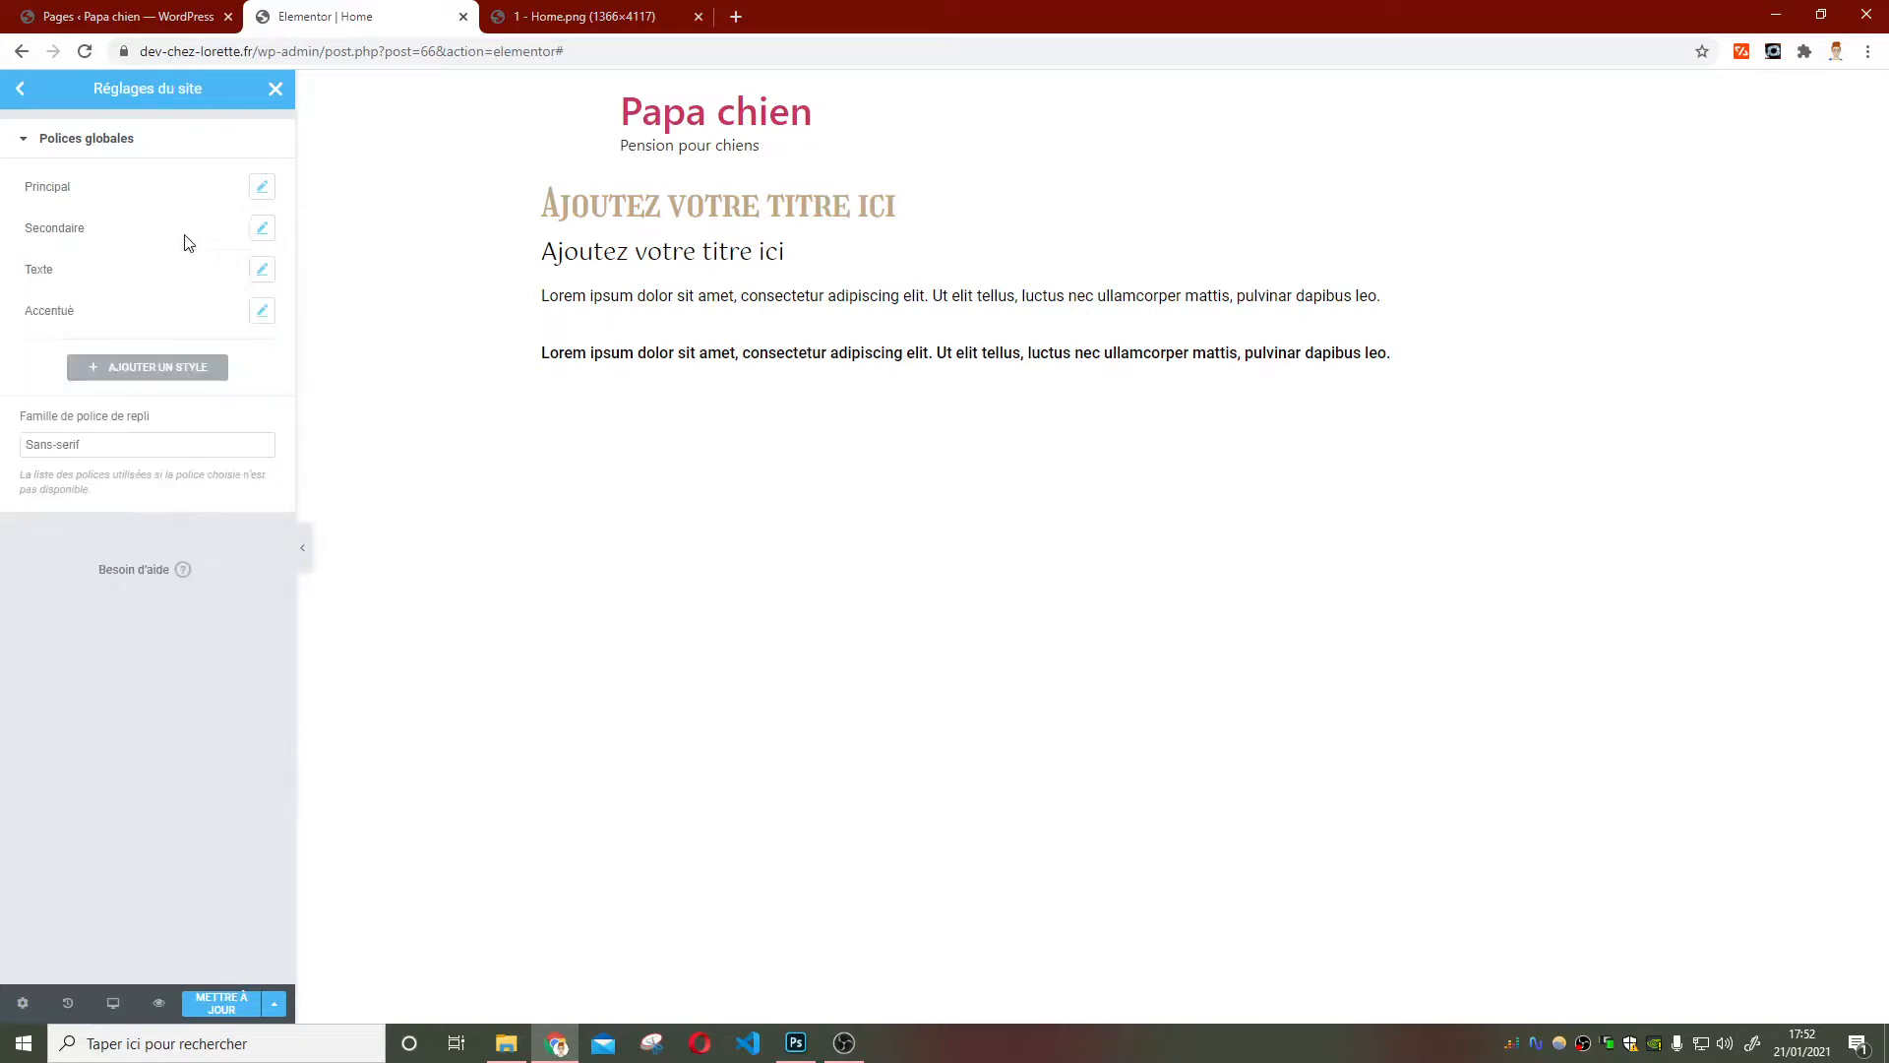
Set the Texte global font's family to Gotu and choose its weight
{"action": "left_click", "coordinate": [262, 270]}
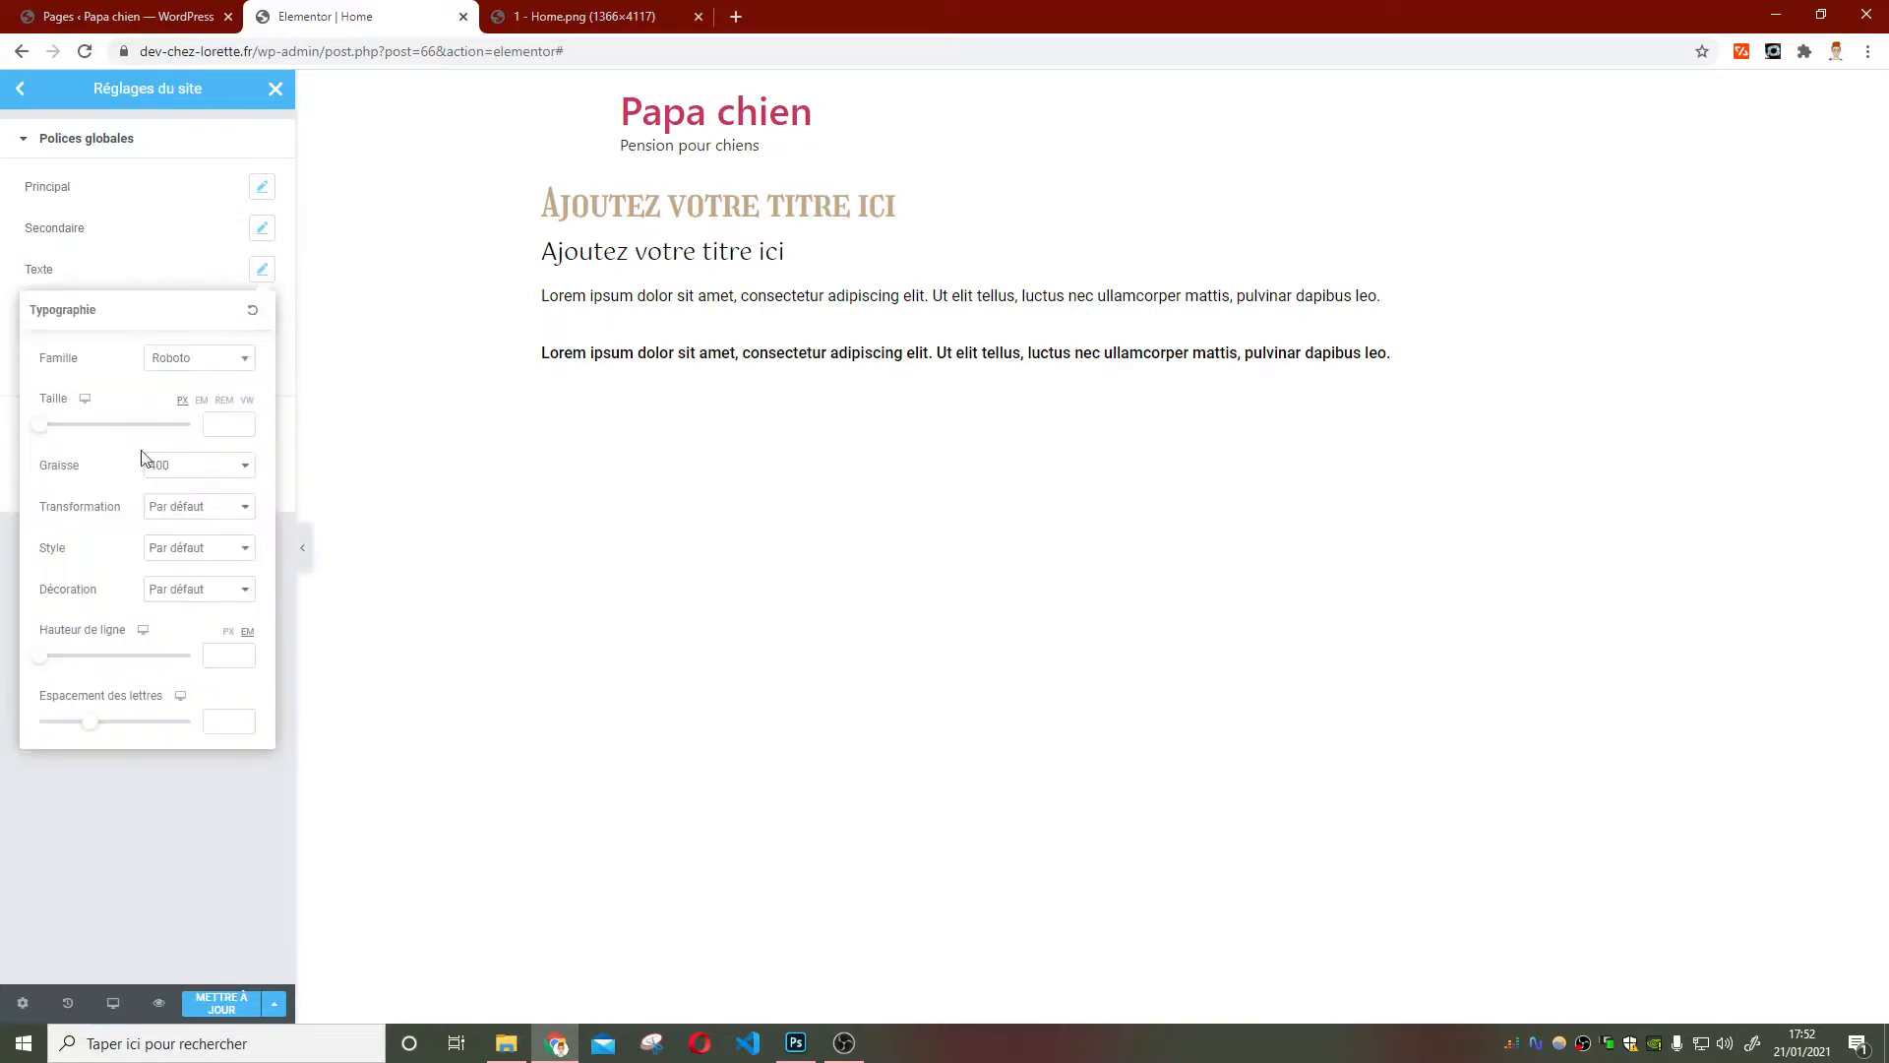
{"action": "left_click", "coordinate": [165, 365]}
{"action": "type", "text": "got"}
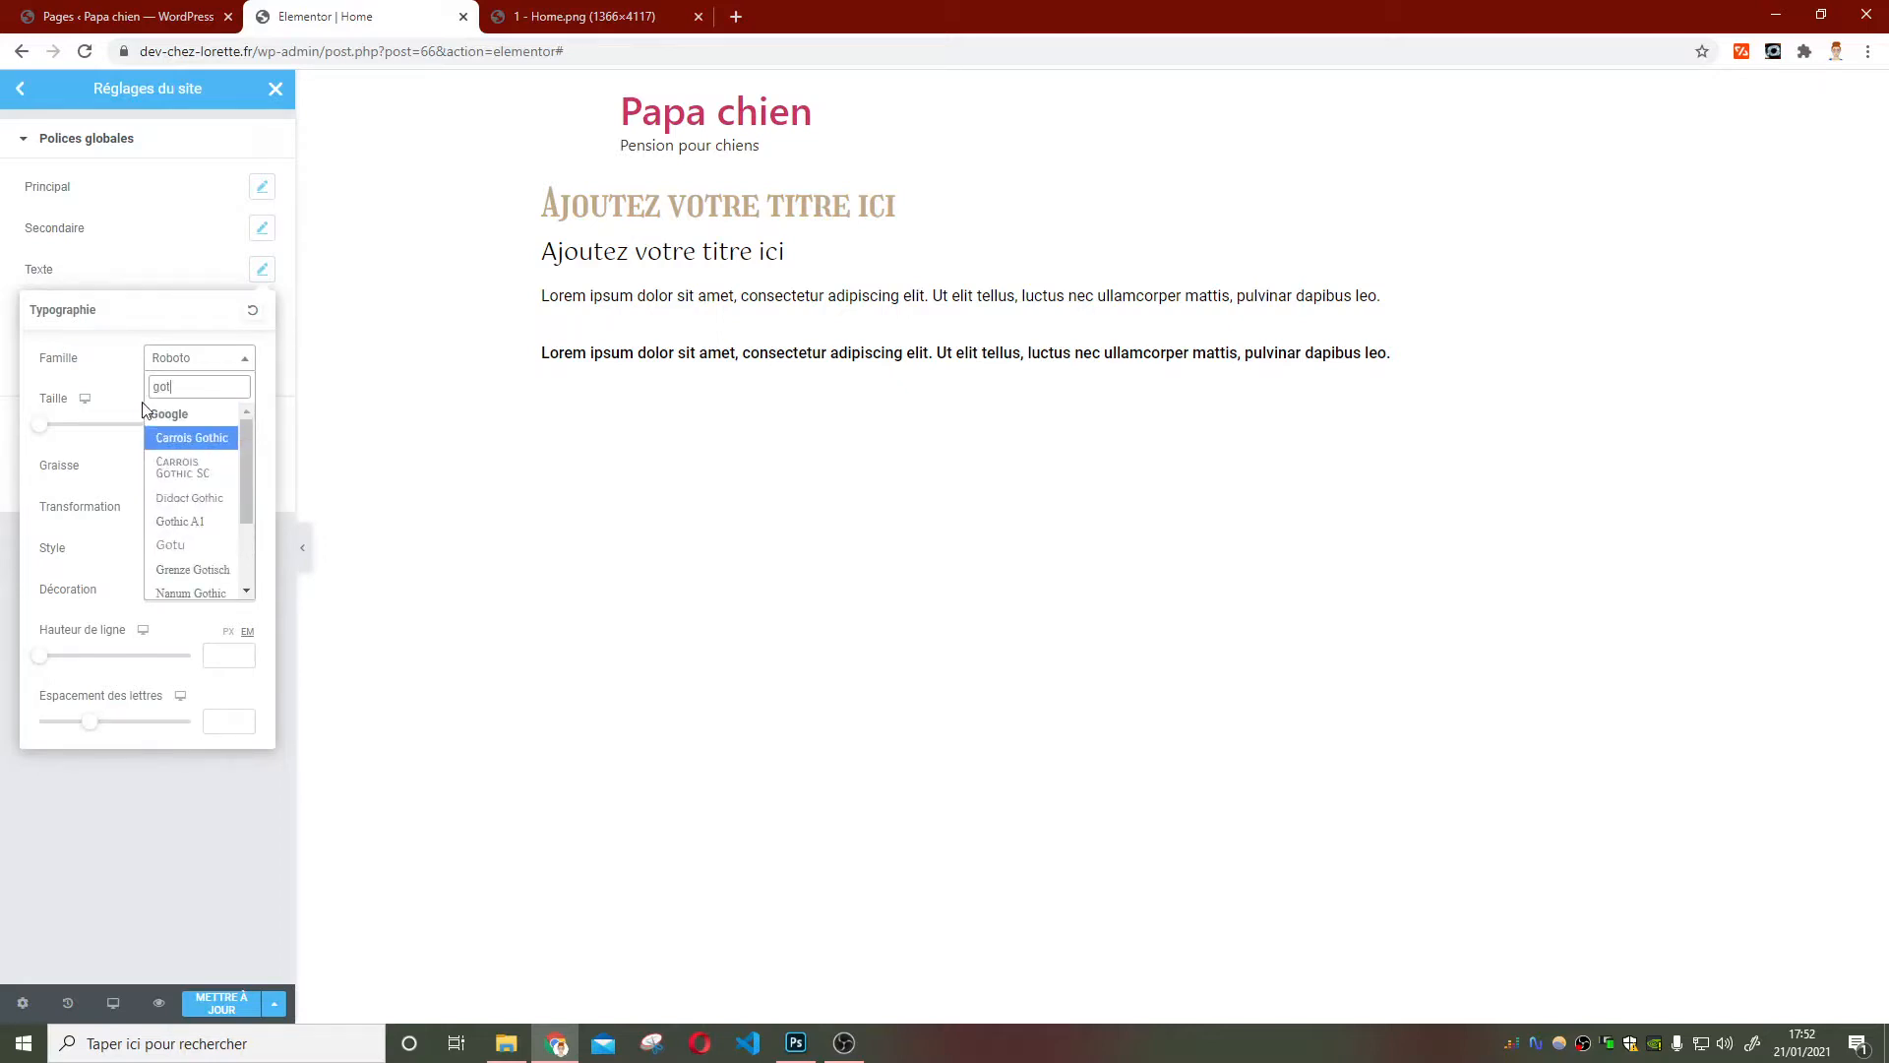
{"action": "type", "text": "u"}
{"action": "left_click", "coordinate": [215, 452]}
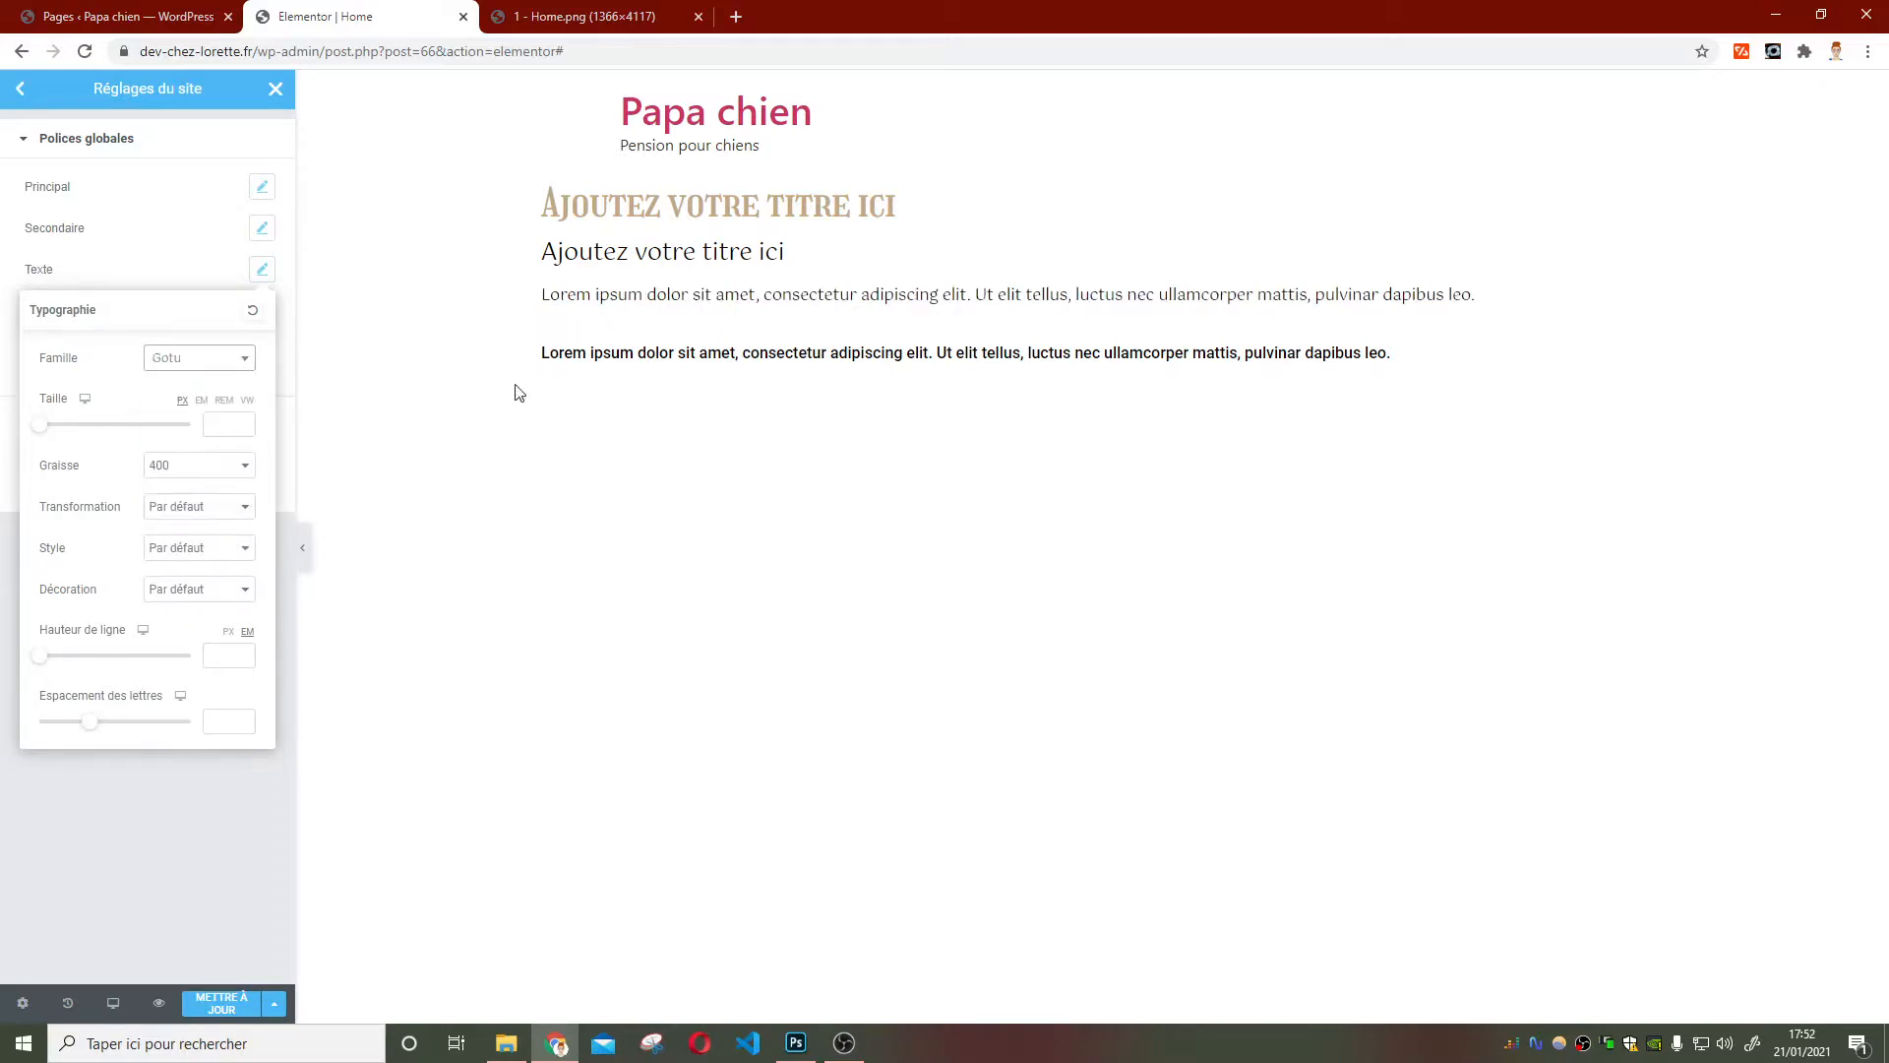
{"action": "left_click", "coordinate": [183, 466]}
{"action": "left_click", "coordinate": [184, 547]}
{"action": "left_click", "coordinate": [138, 270]}
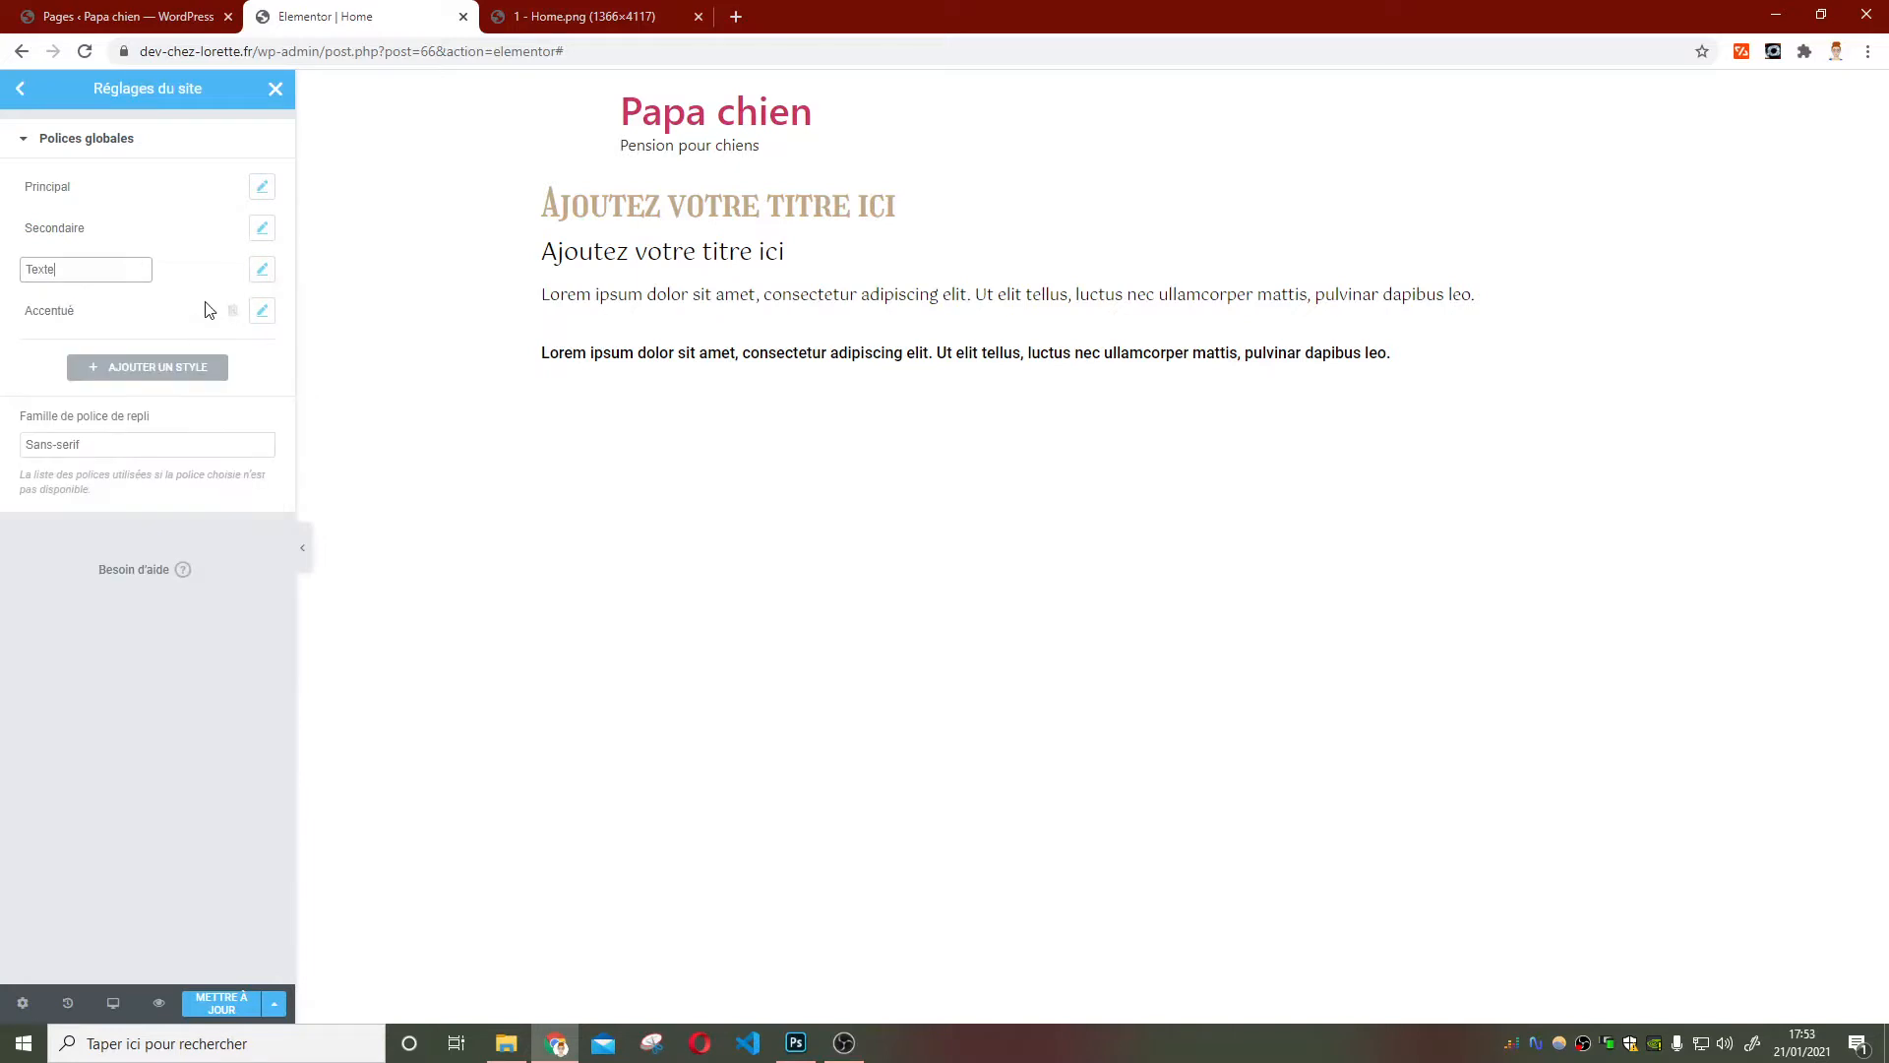
Set the Accentué global font's family to Gotu and its weight to 600
{"action": "left_click", "coordinate": [262, 313]}
{"action": "left_click", "coordinate": [207, 401]}
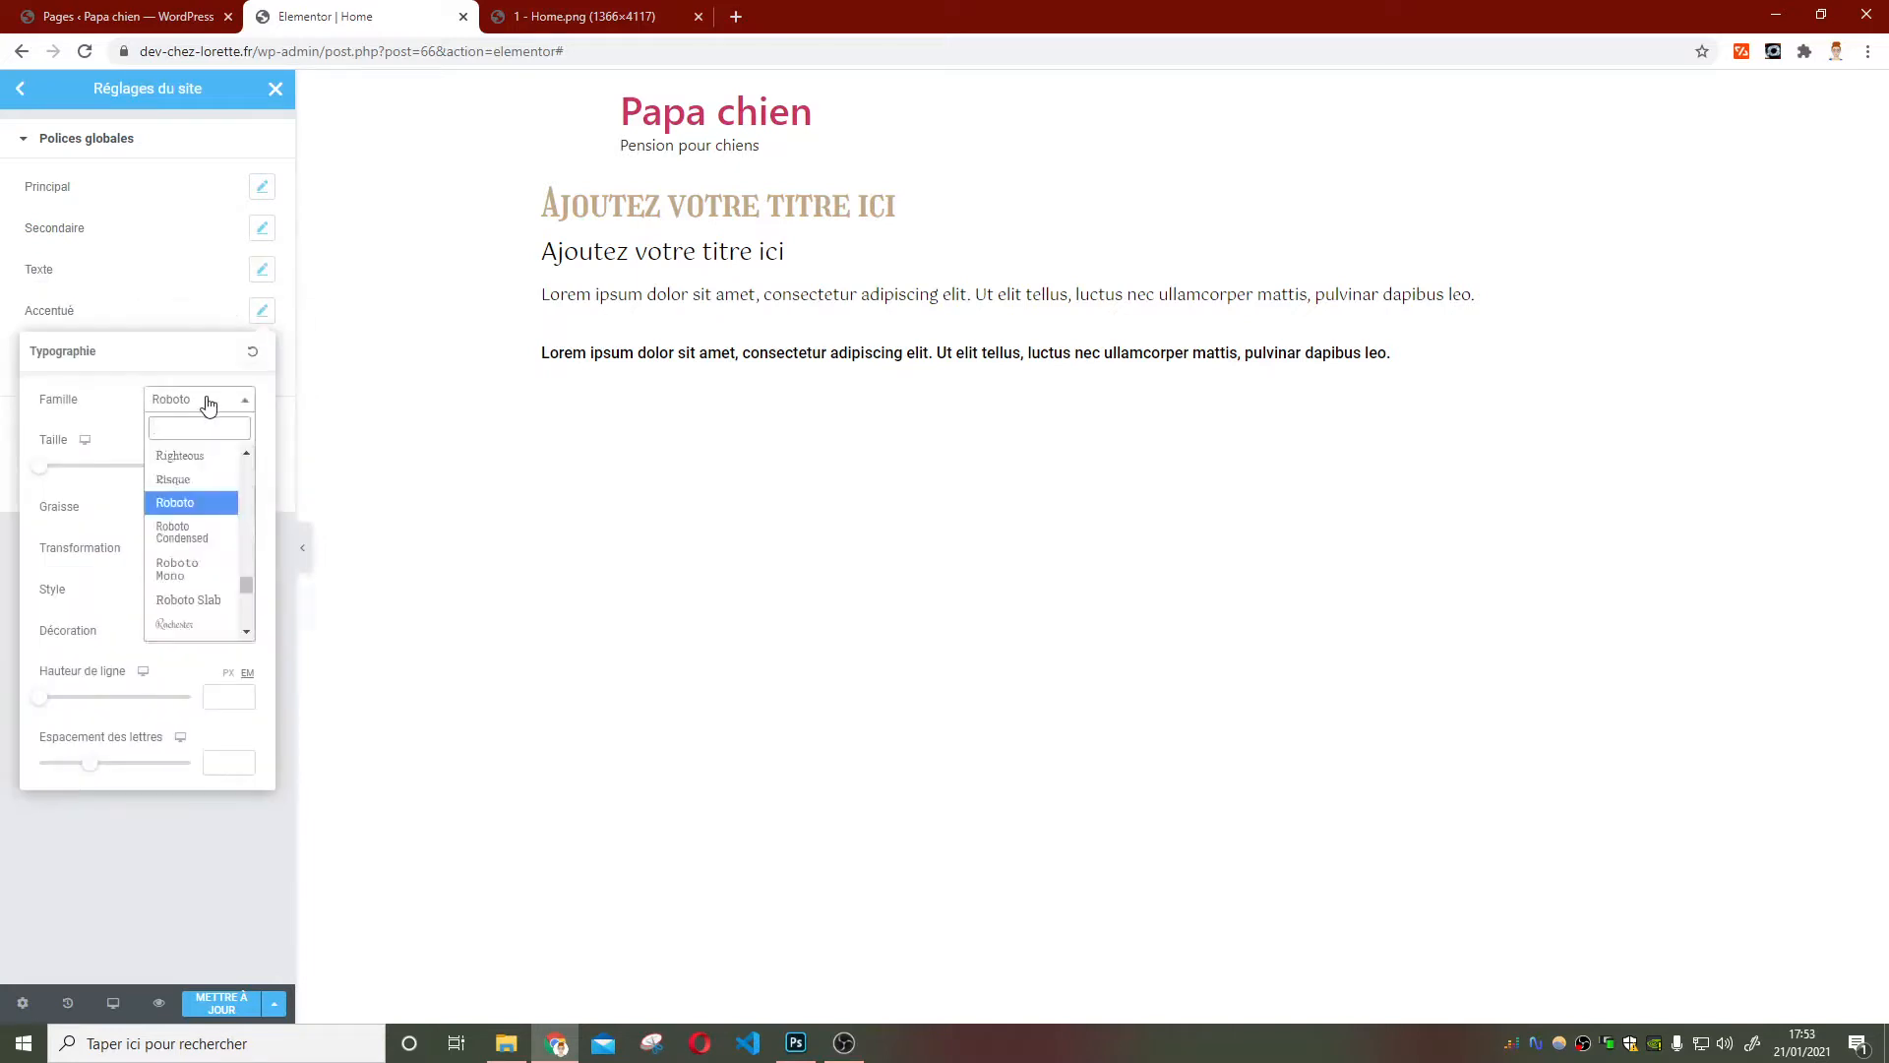
{"action": "type", "text": "gotu"}
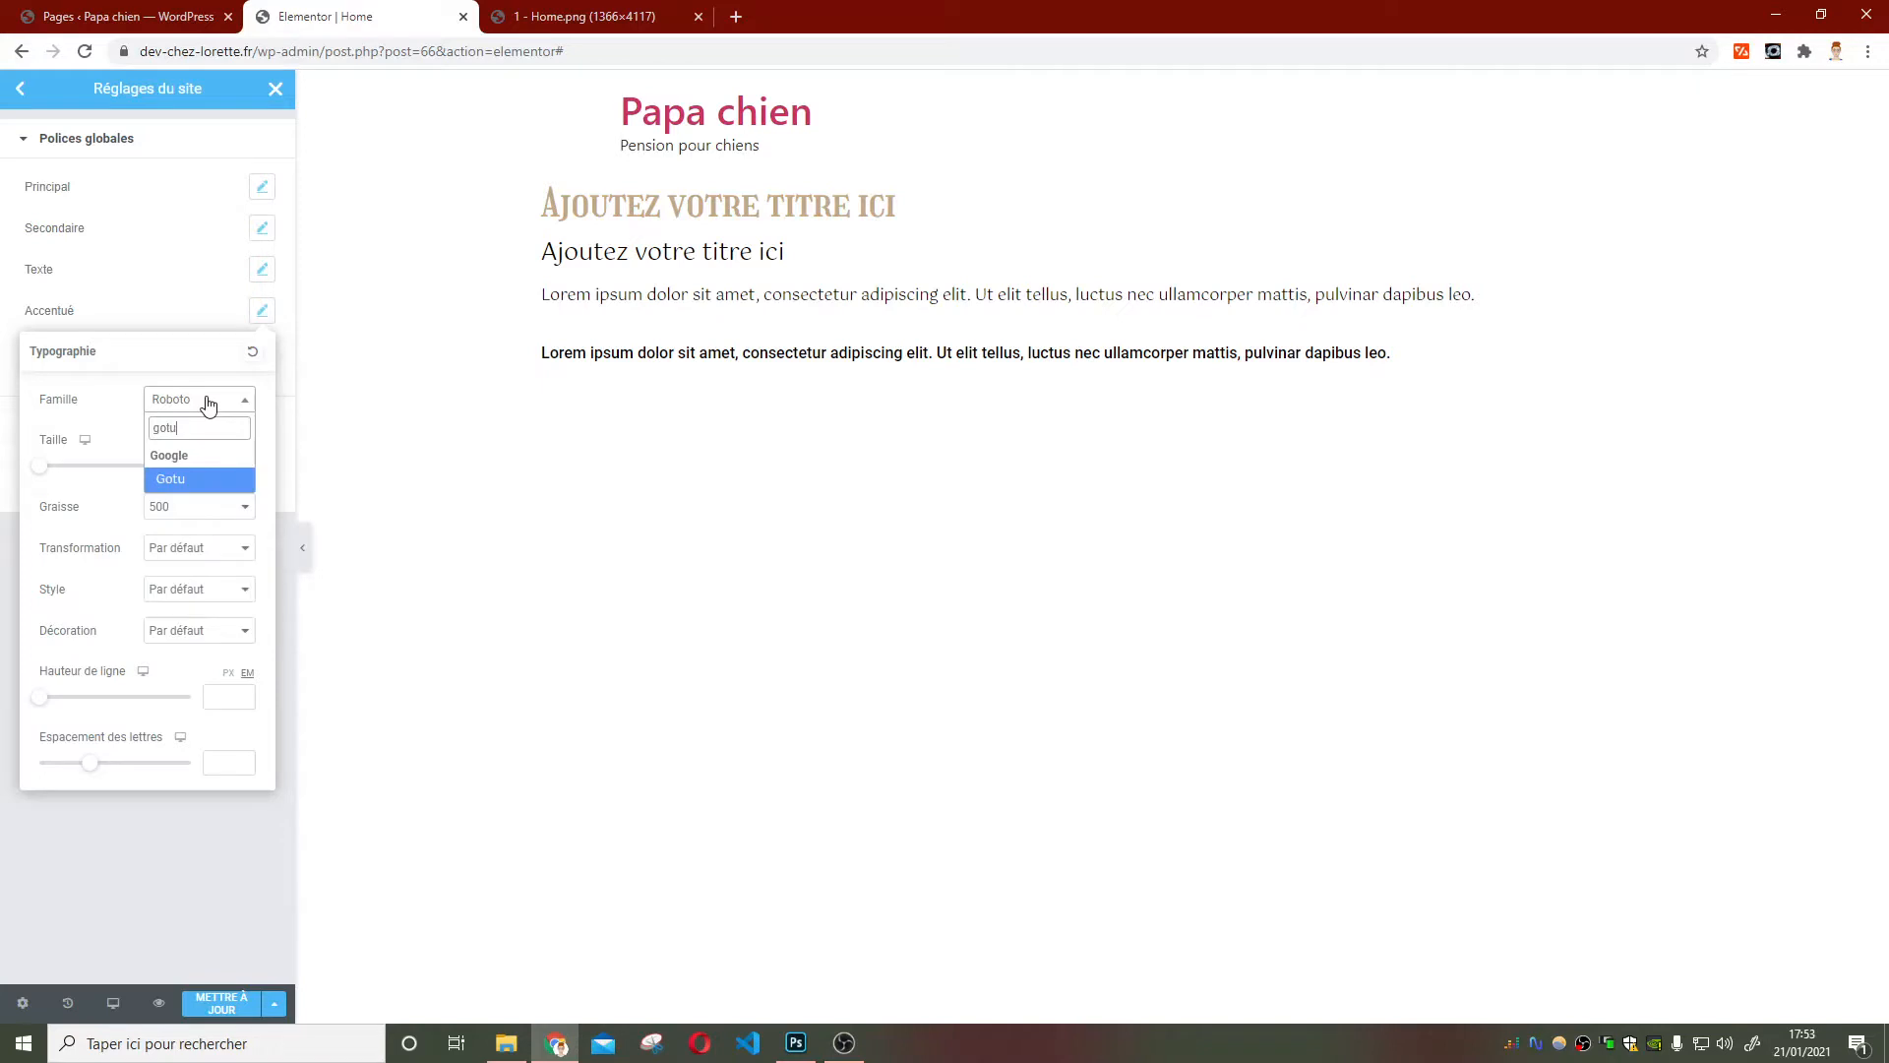
{"action": "left_click", "coordinate": [207, 479]}
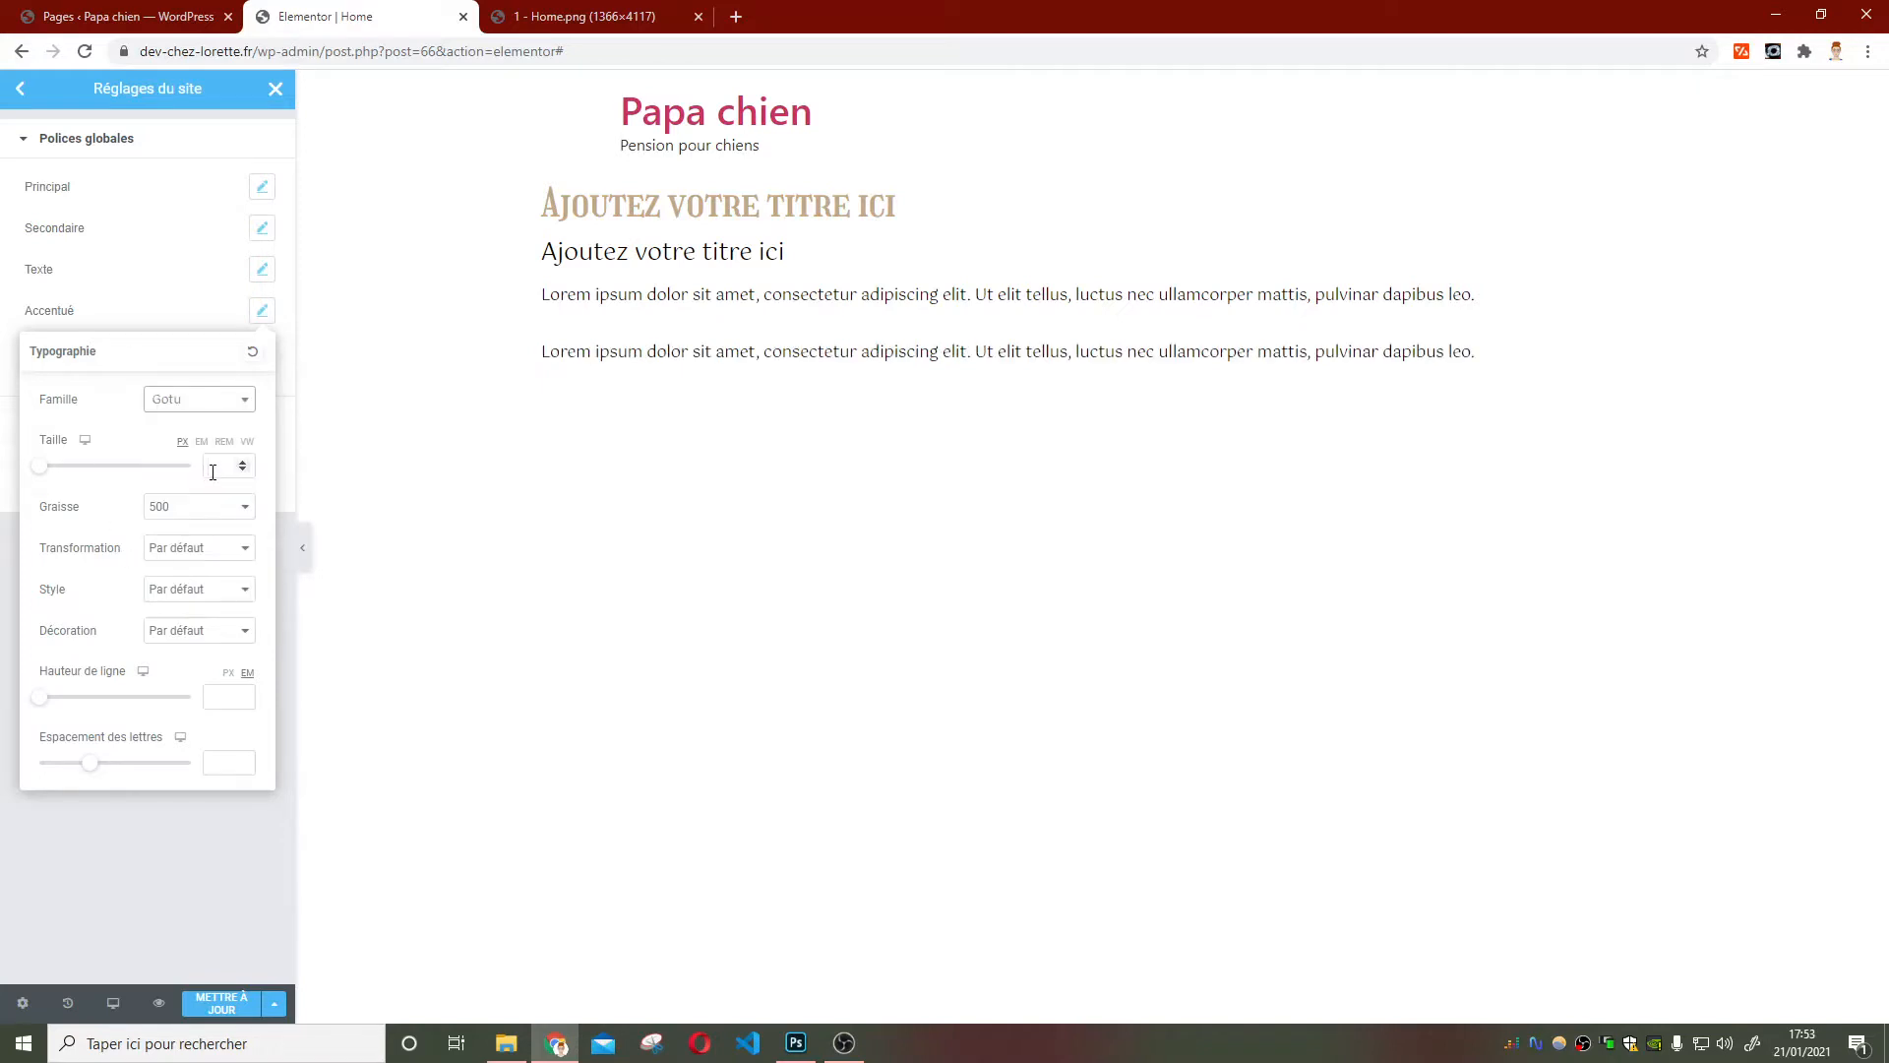
{"action": "left_click", "coordinate": [197, 510]}
{"action": "left_click", "coordinate": [177, 610]}
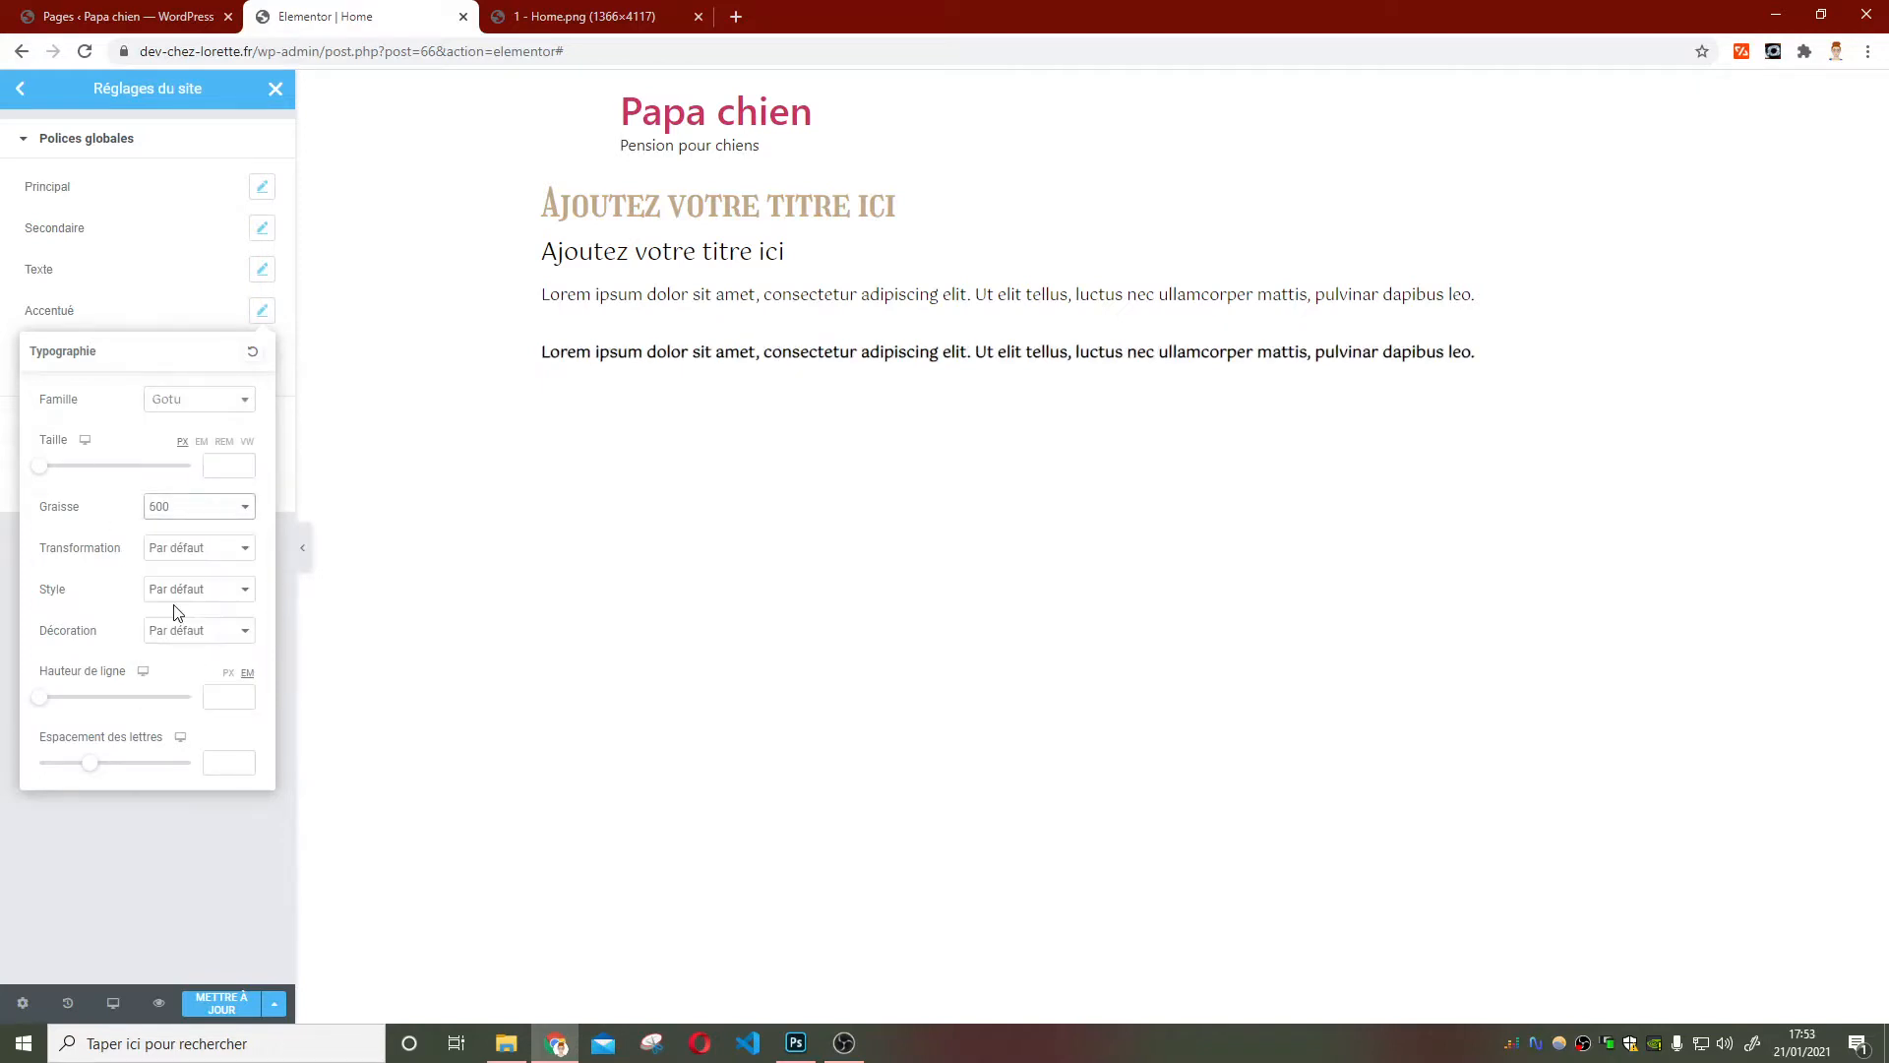
Save the global font changes and close the site settings
{"action": "left_click", "coordinate": [152, 842]}
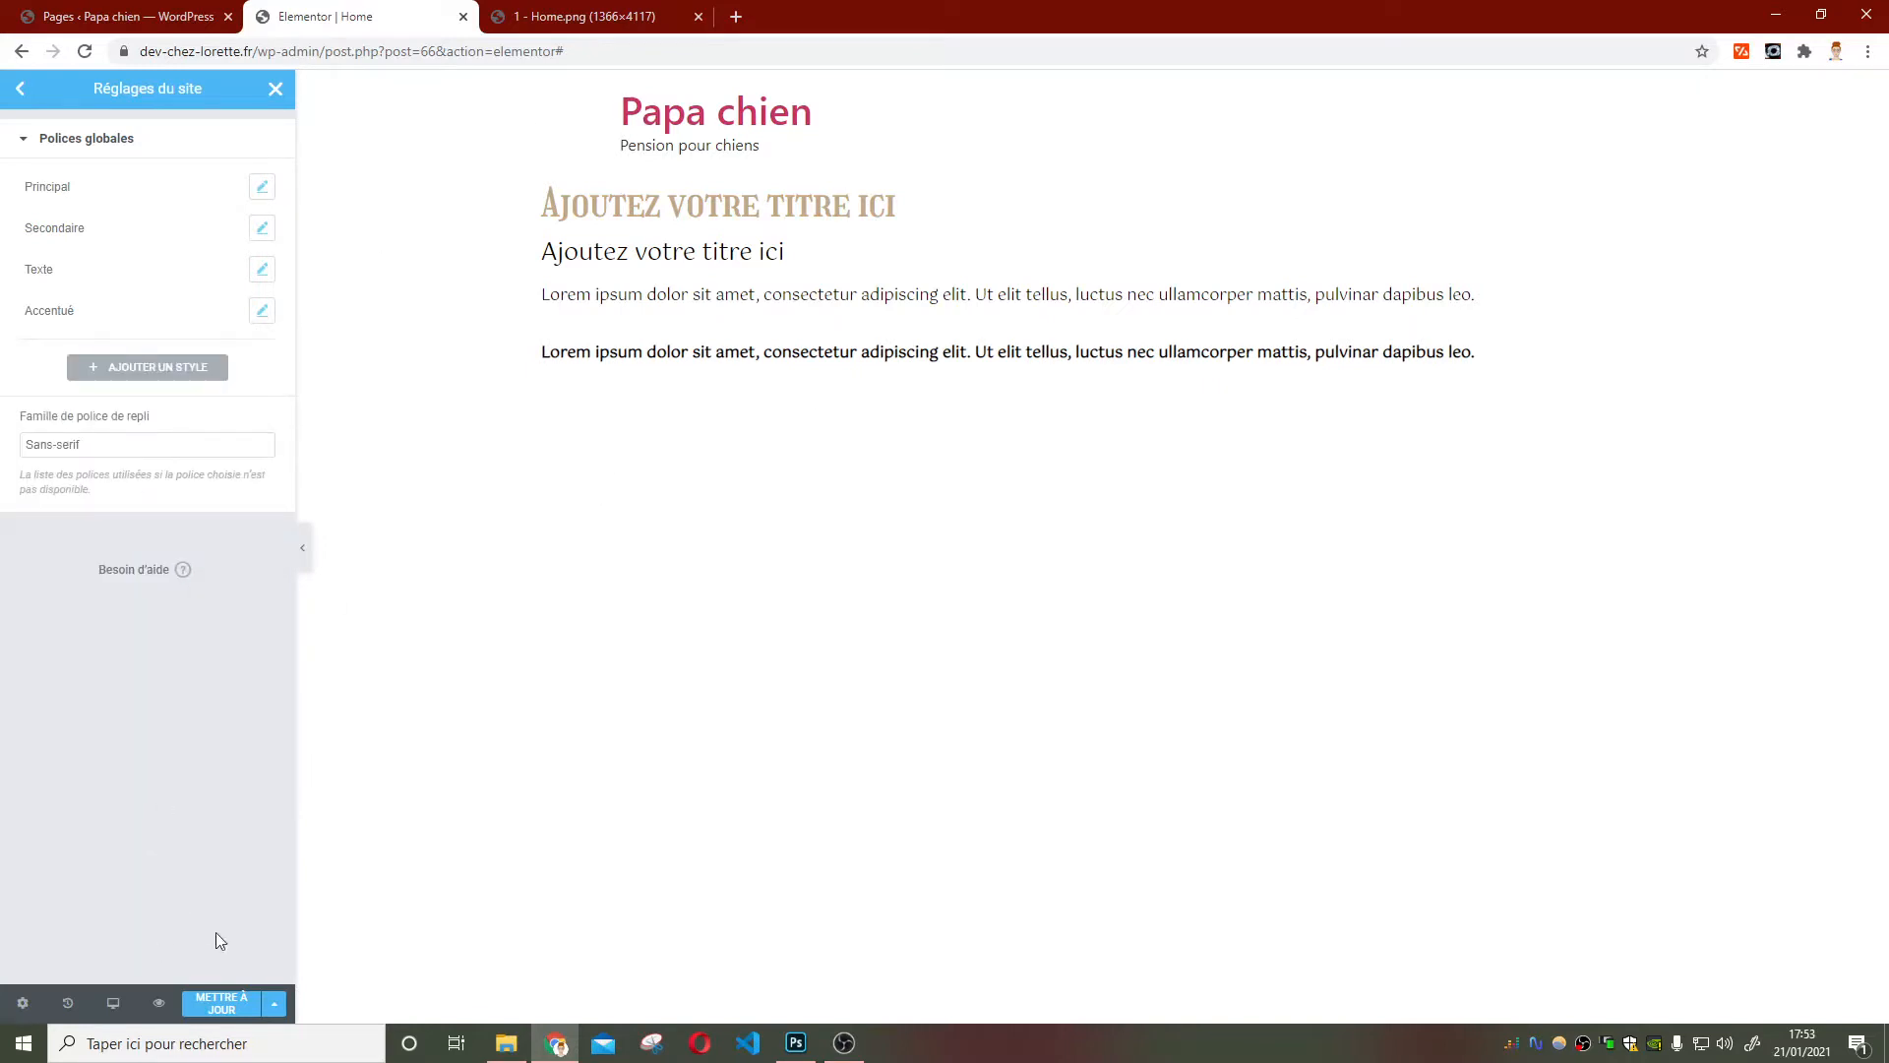
{"action": "left_click", "coordinate": [230, 1012]}
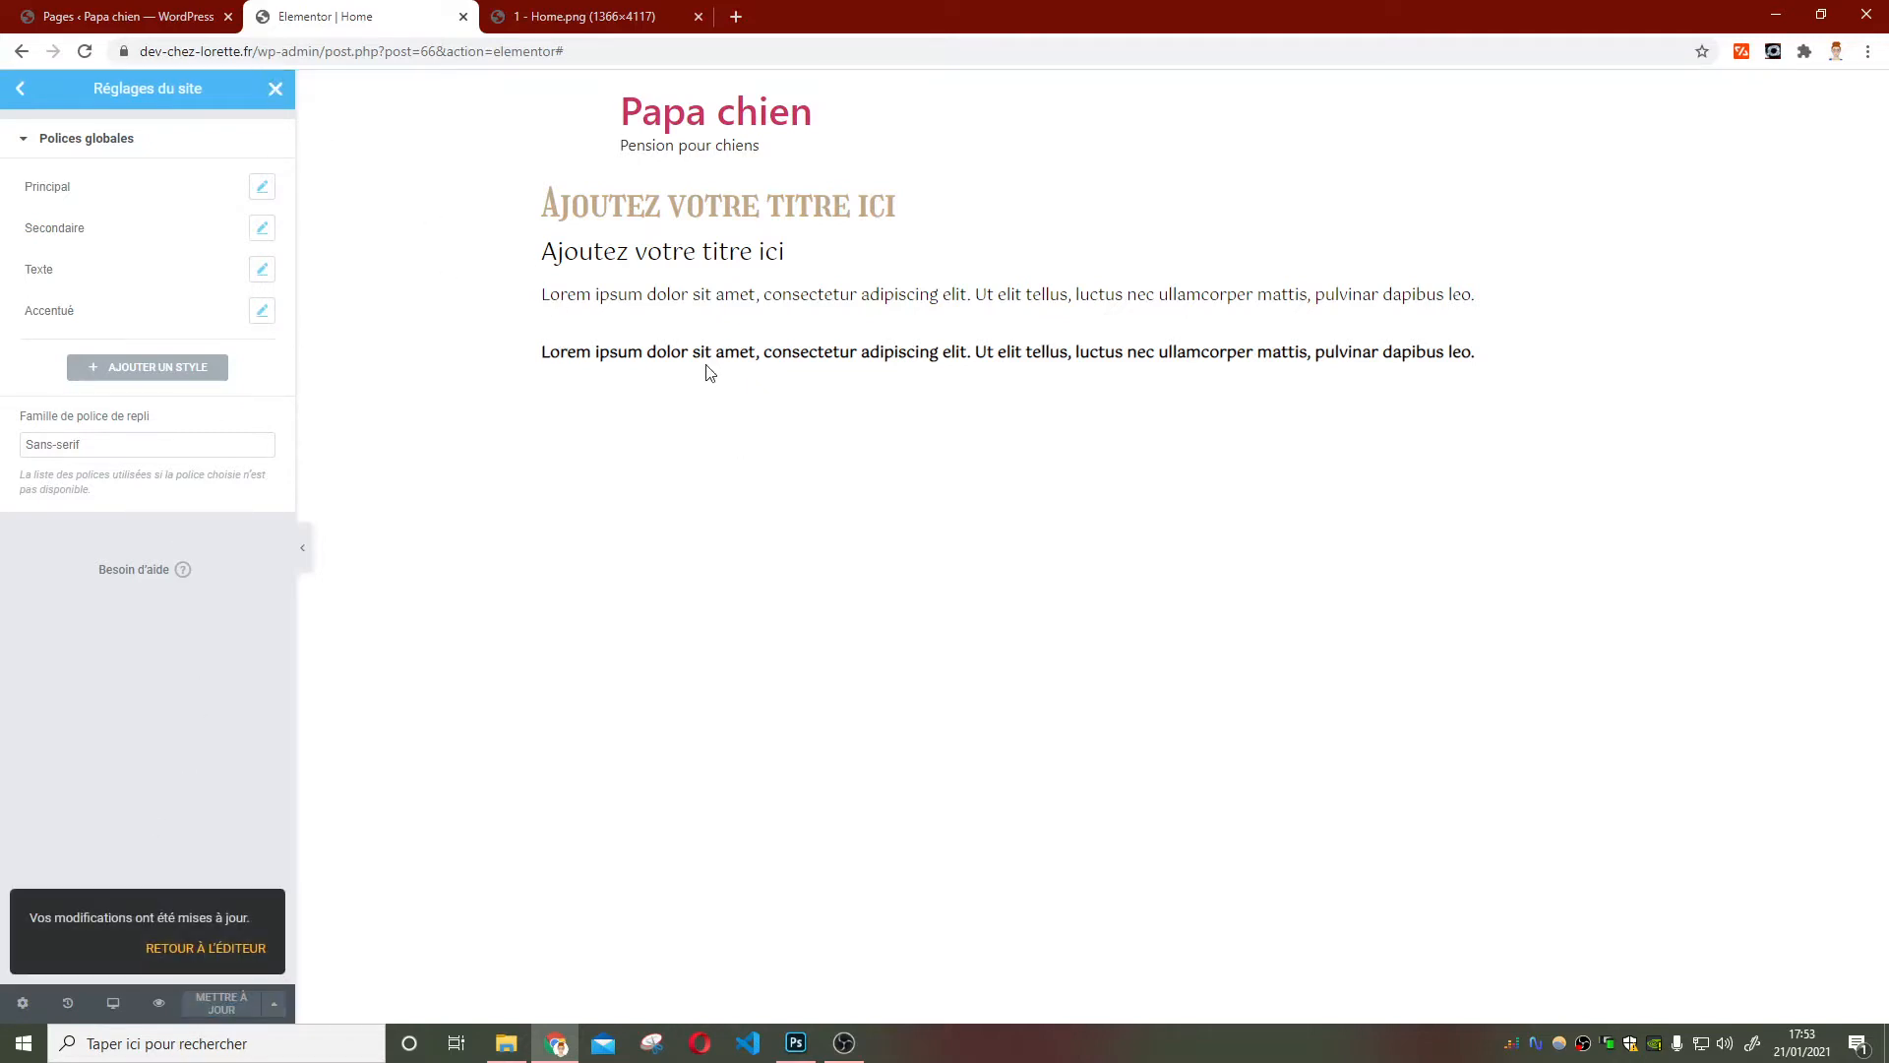
{"action": "left_click", "coordinate": [283, 96]}
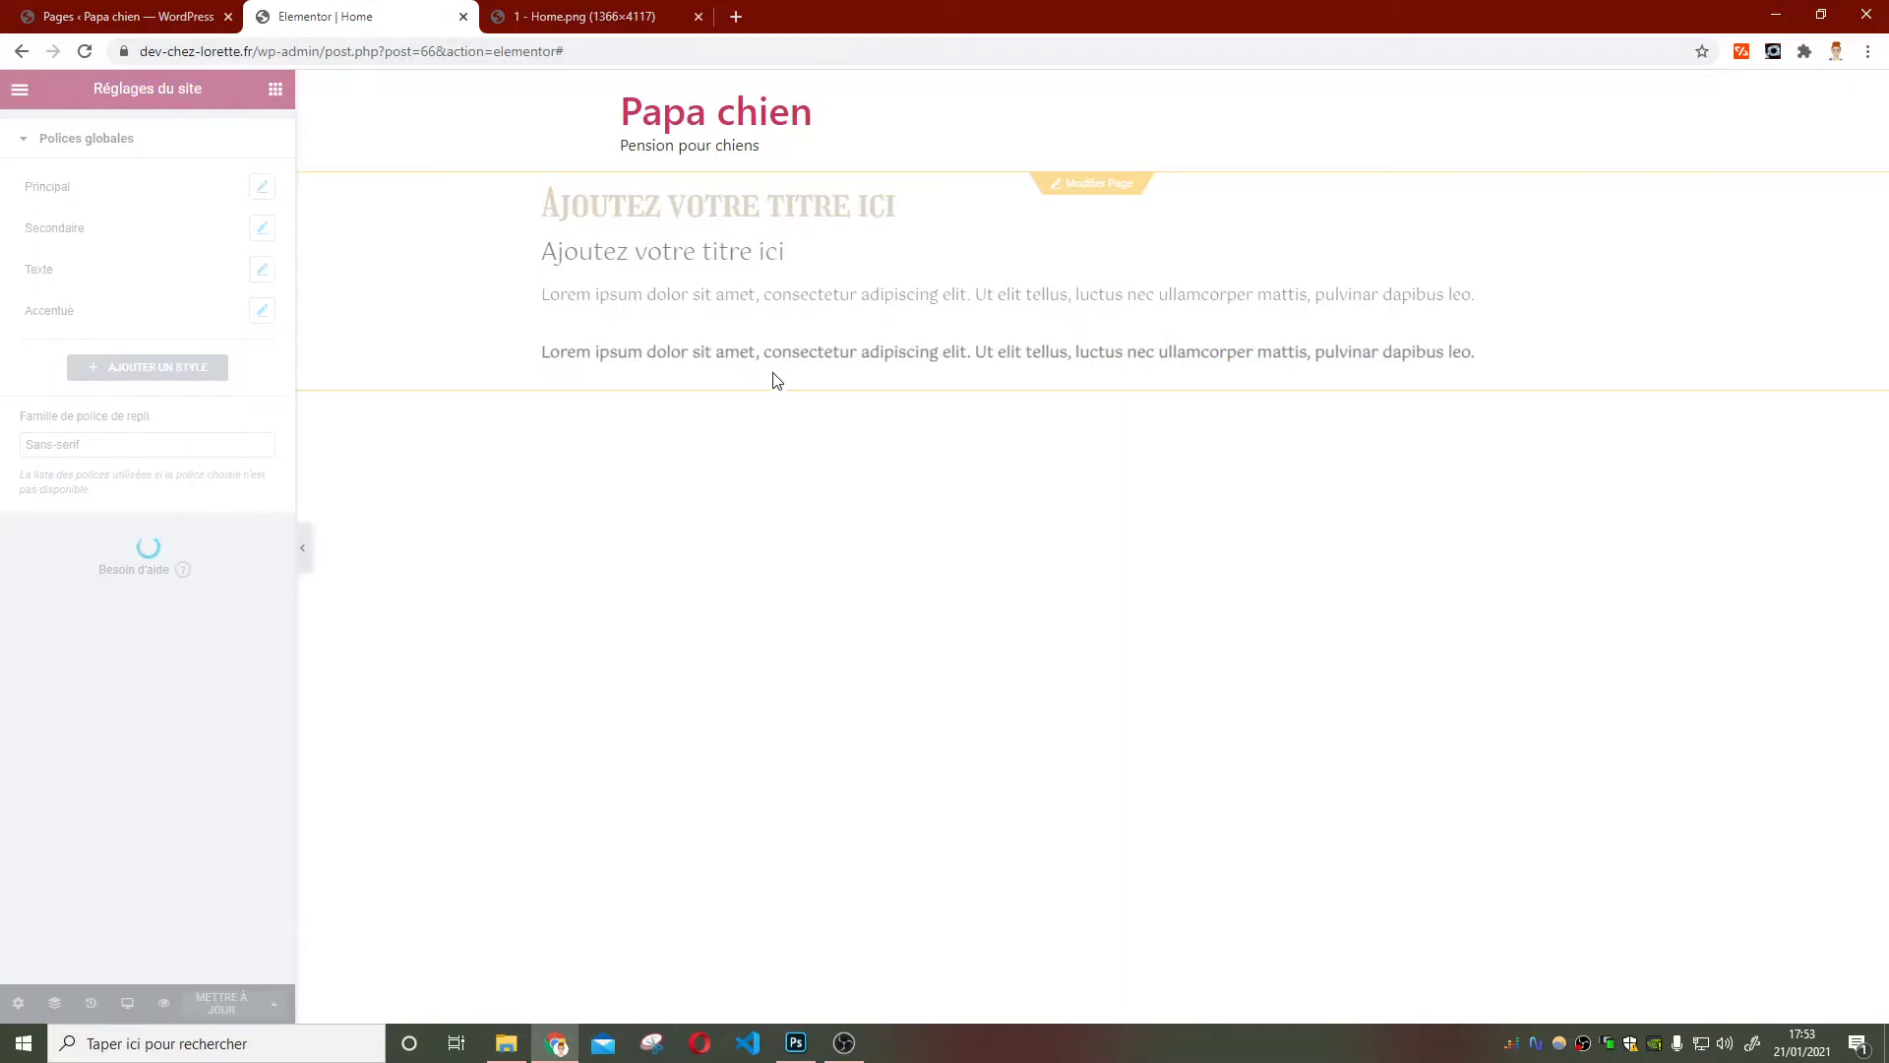
Add a single-column section below the existing text and place a Titre widget in it
{"action": "left_click", "coordinate": [1061, 530]}
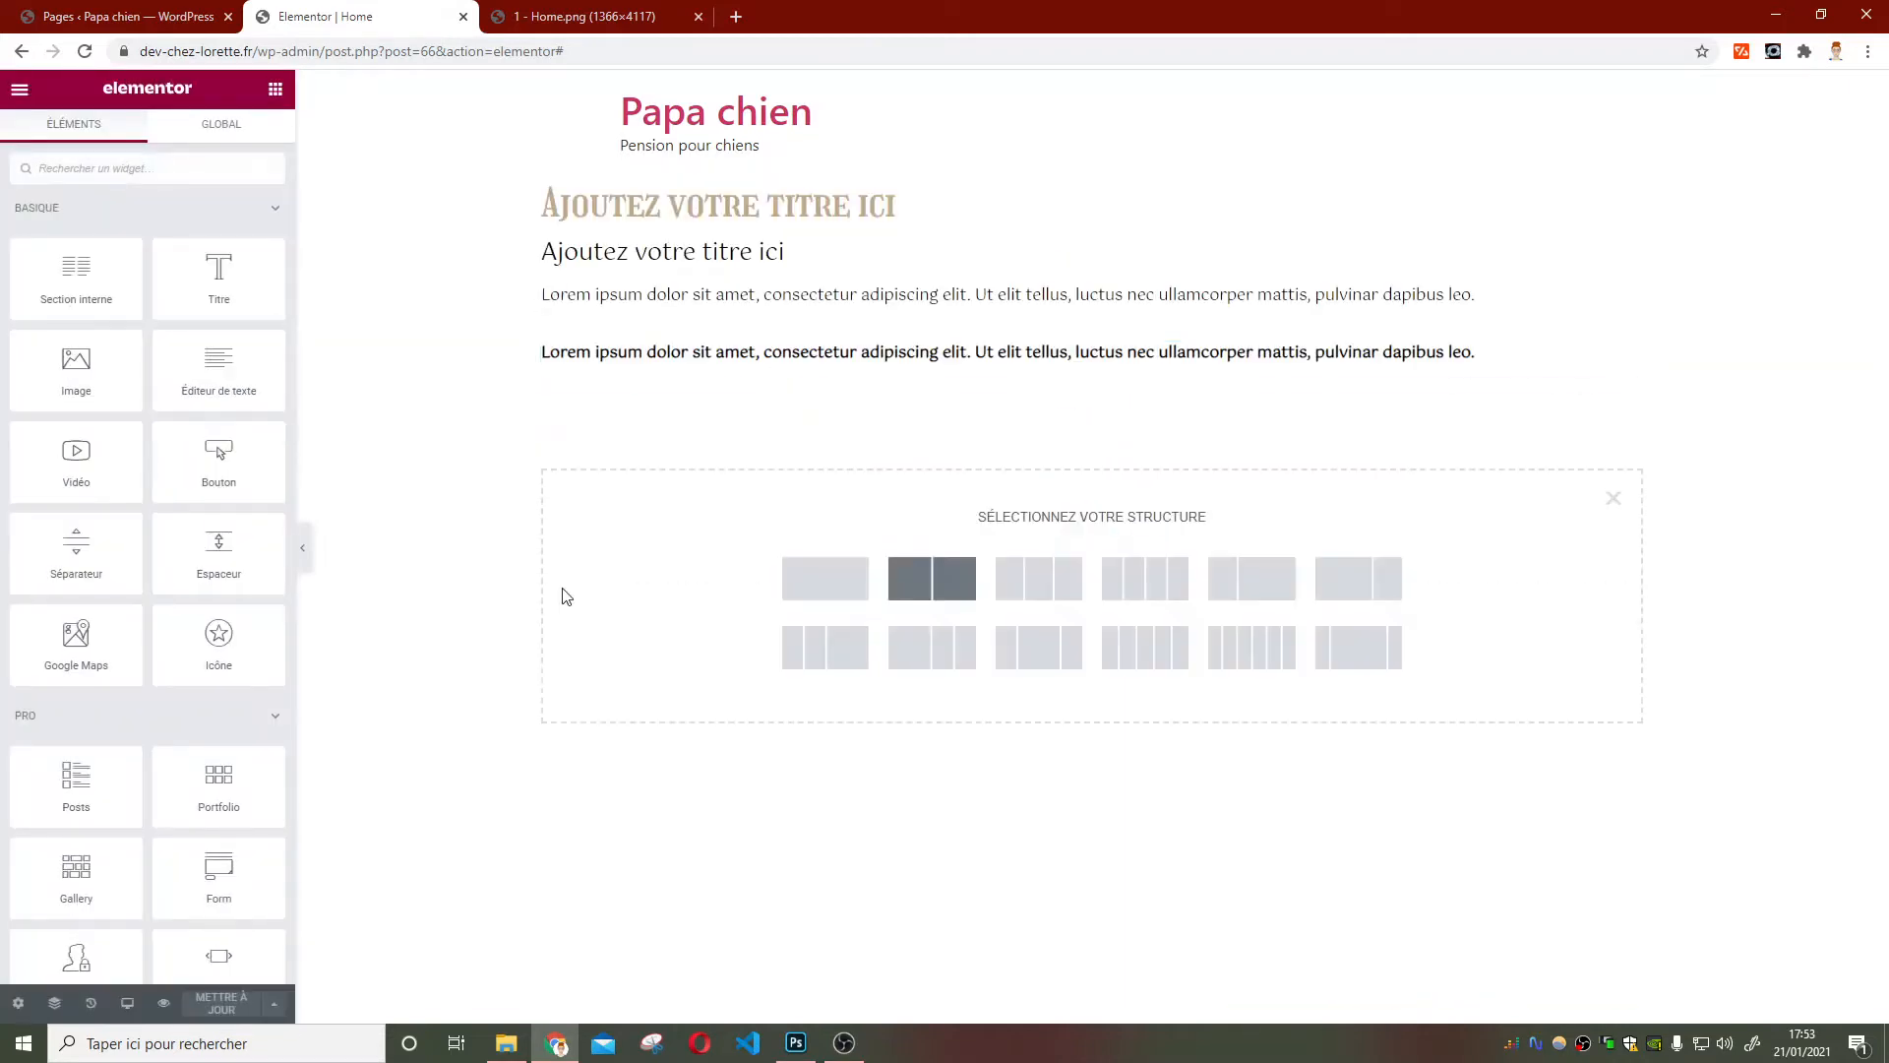
{"action": "left_click", "coordinate": [795, 580]}
{"action": "left_click", "coordinate": [275, 89]}
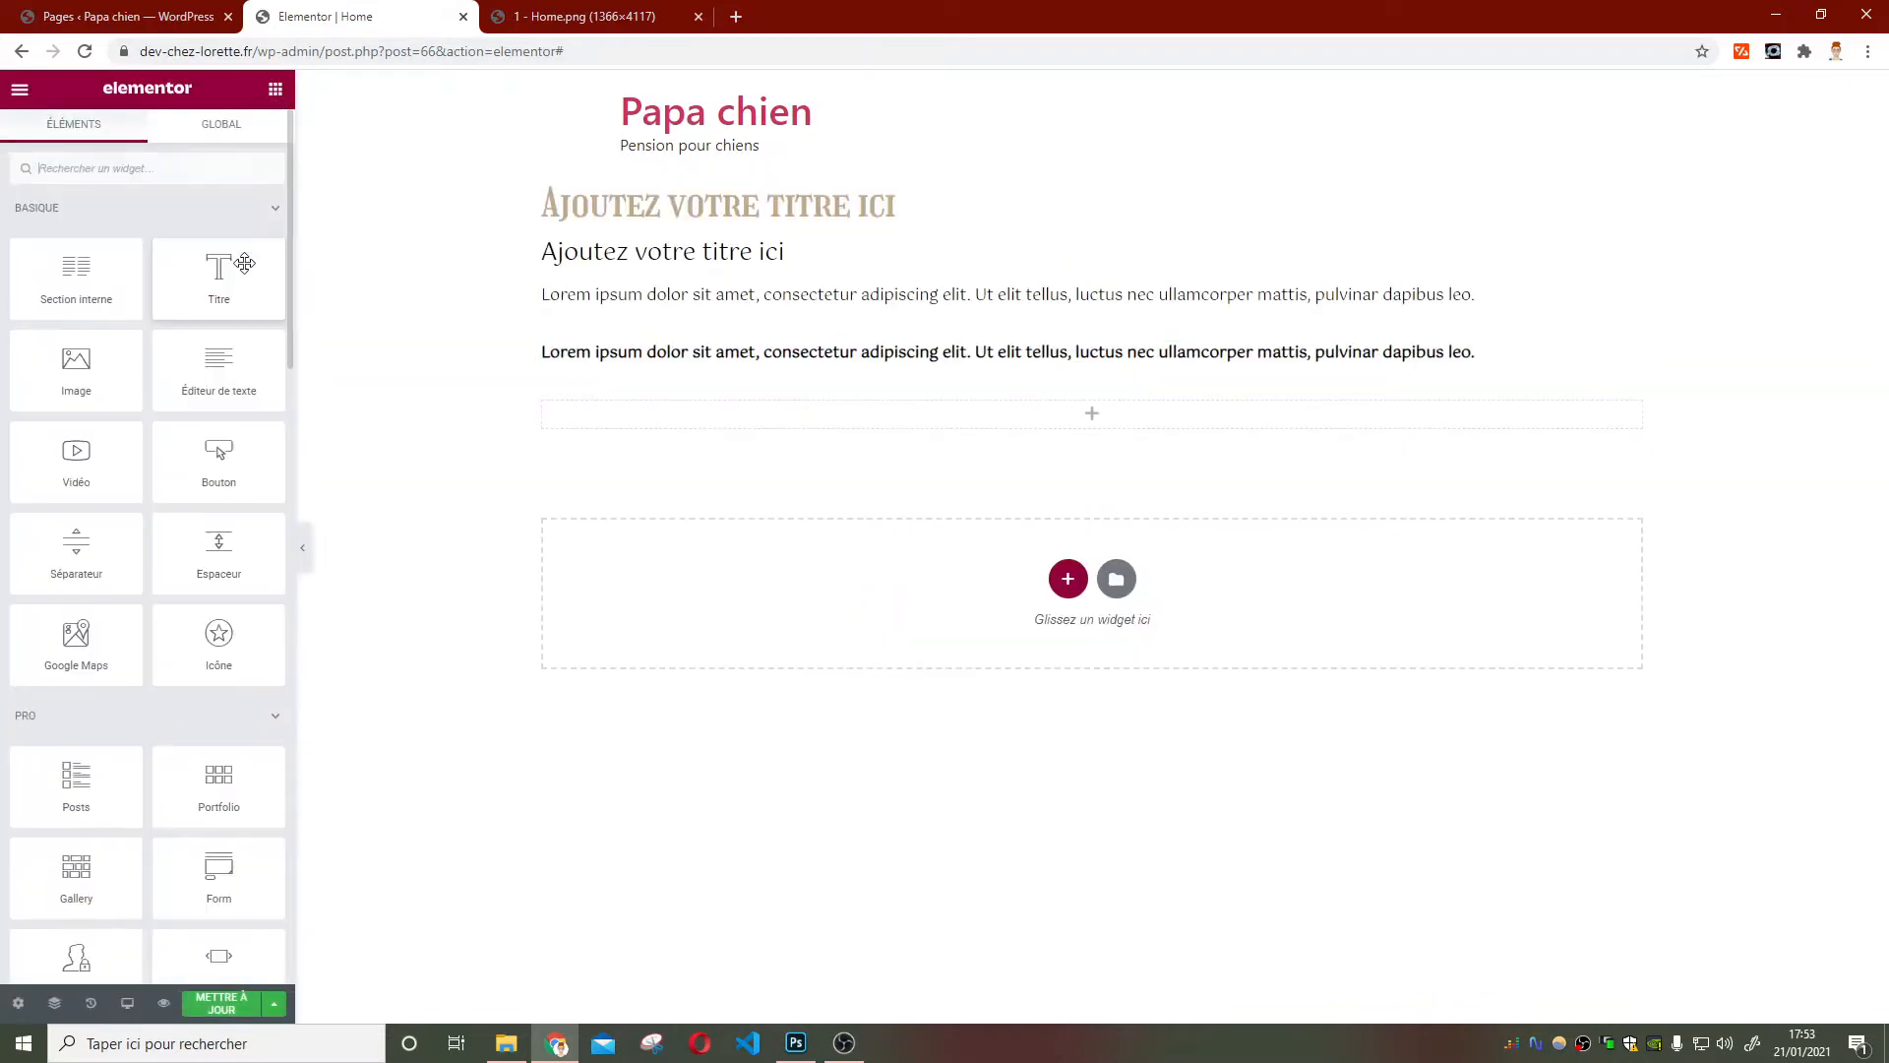
{"action": "left_click_drag", "start_coordinate": [232, 267], "coordinate": [1037, 418]}
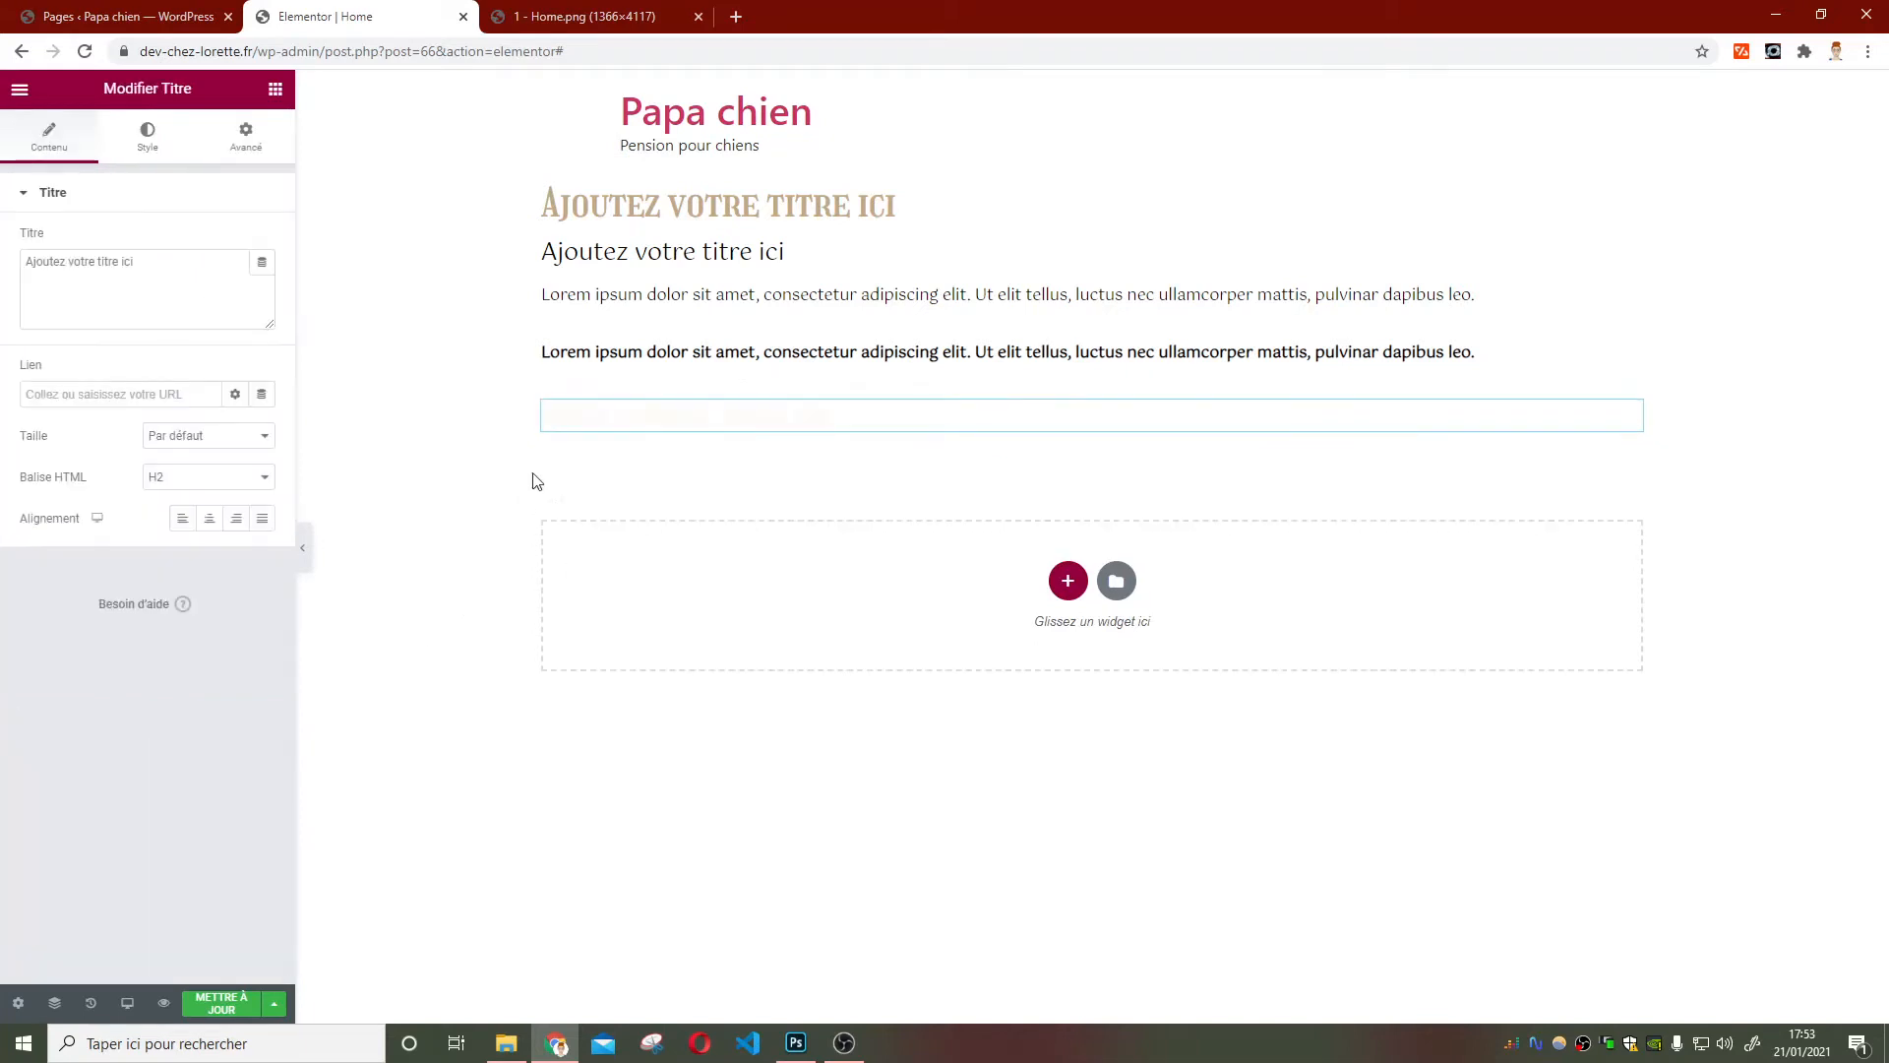
Set the new title's text colour to the global colour Secondaire
{"action": "left_click", "coordinate": [146, 134]}
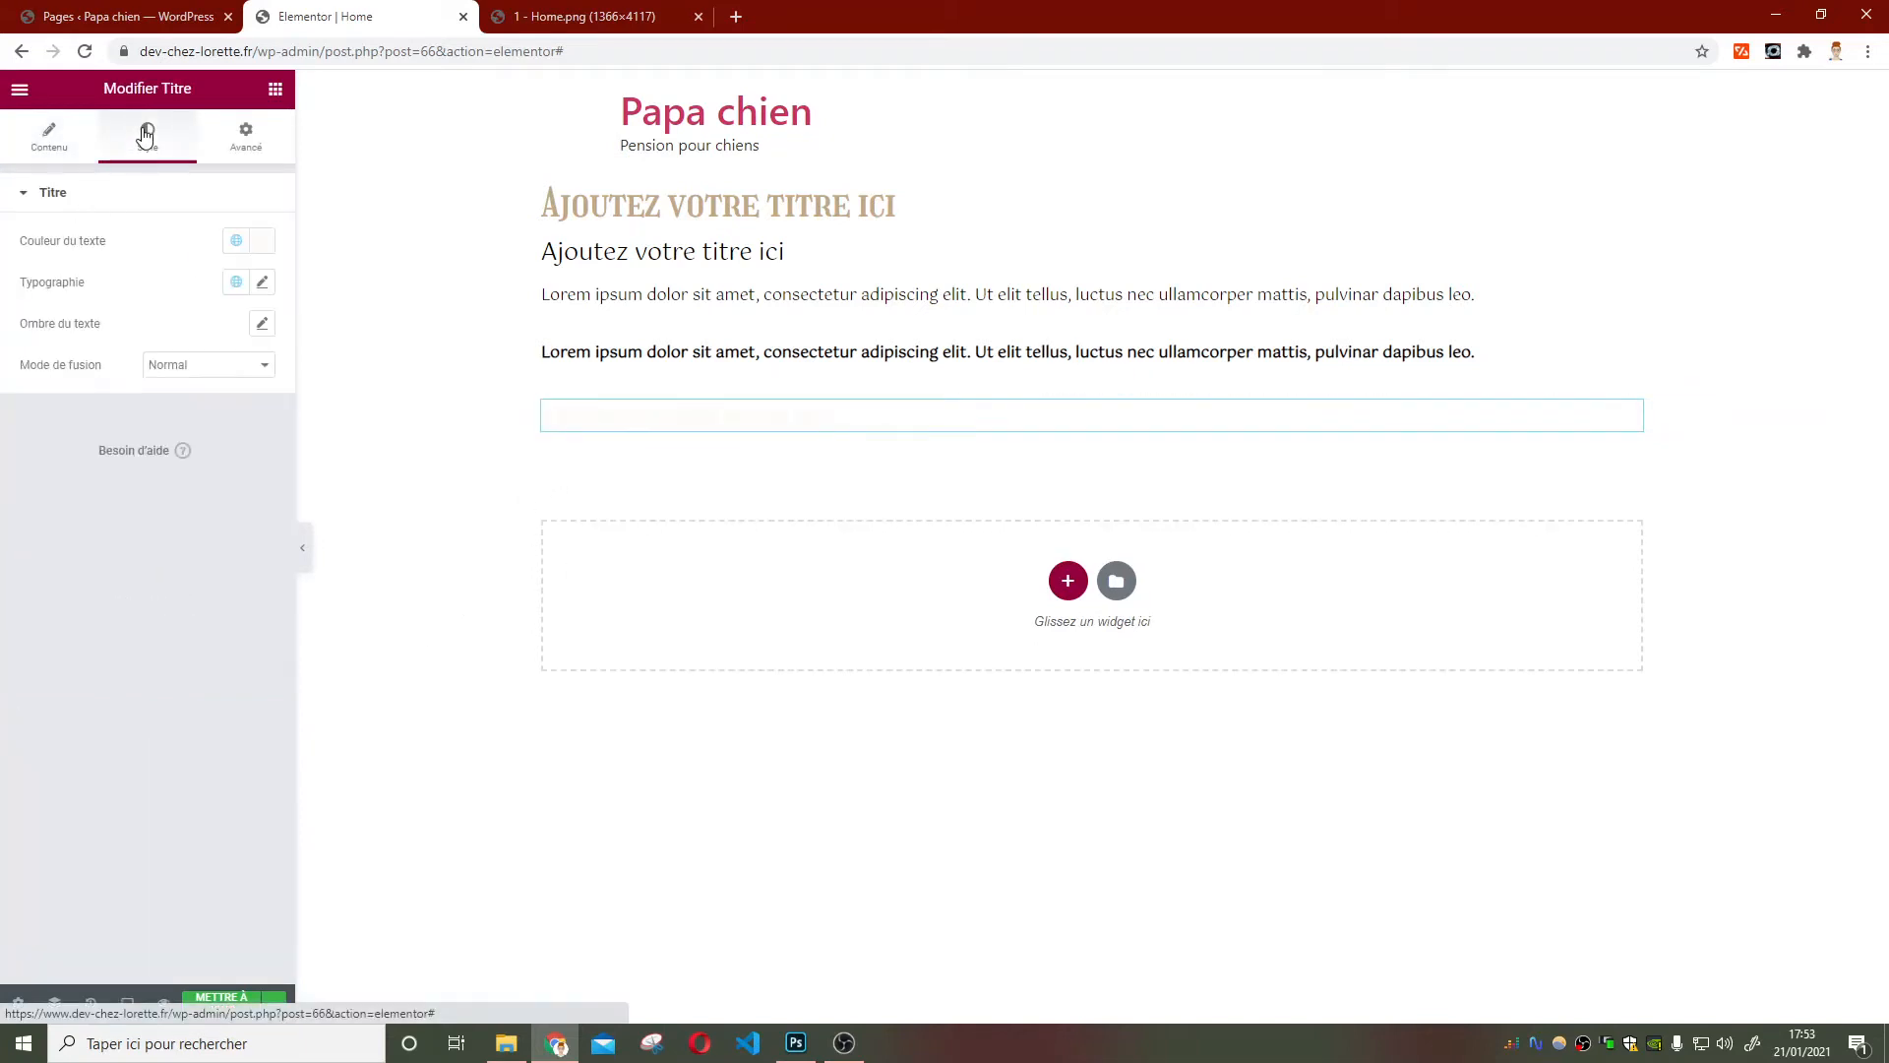
{"action": "left_click", "coordinate": [237, 243]}
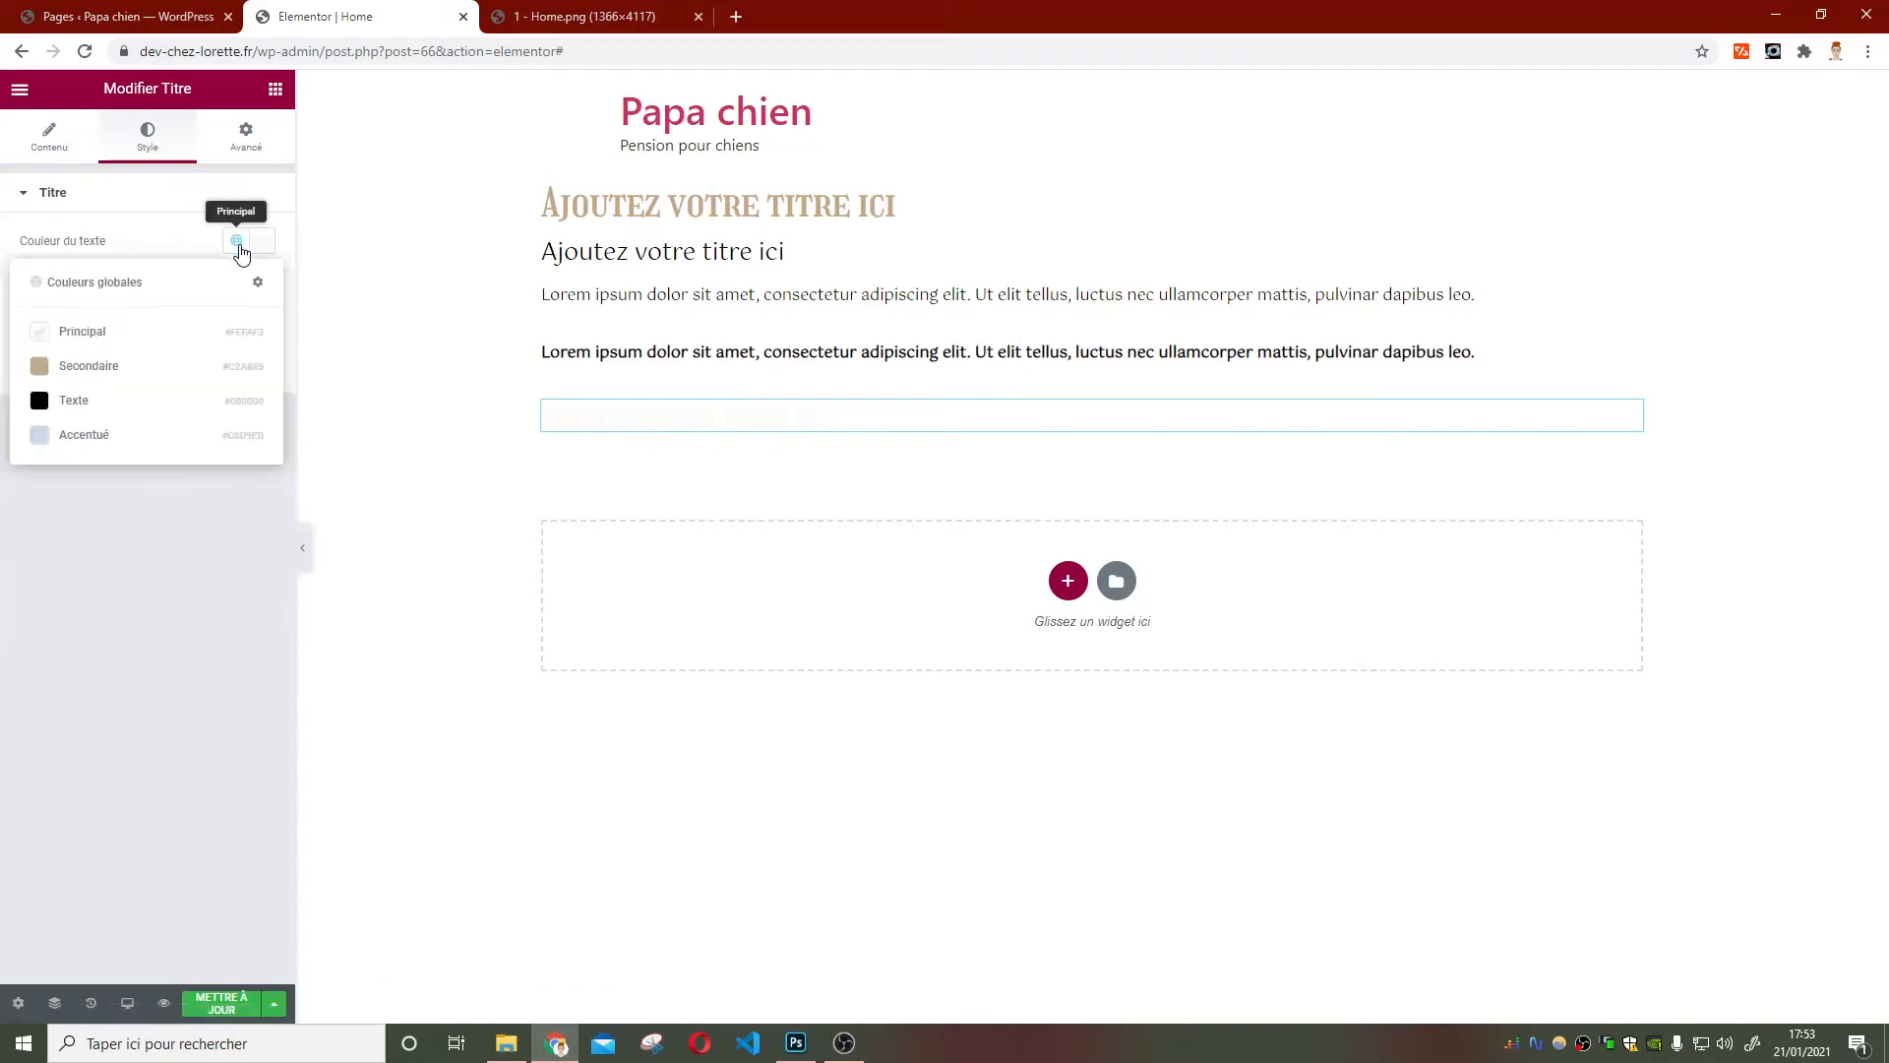
{"action": "left_click", "coordinate": [74, 378]}
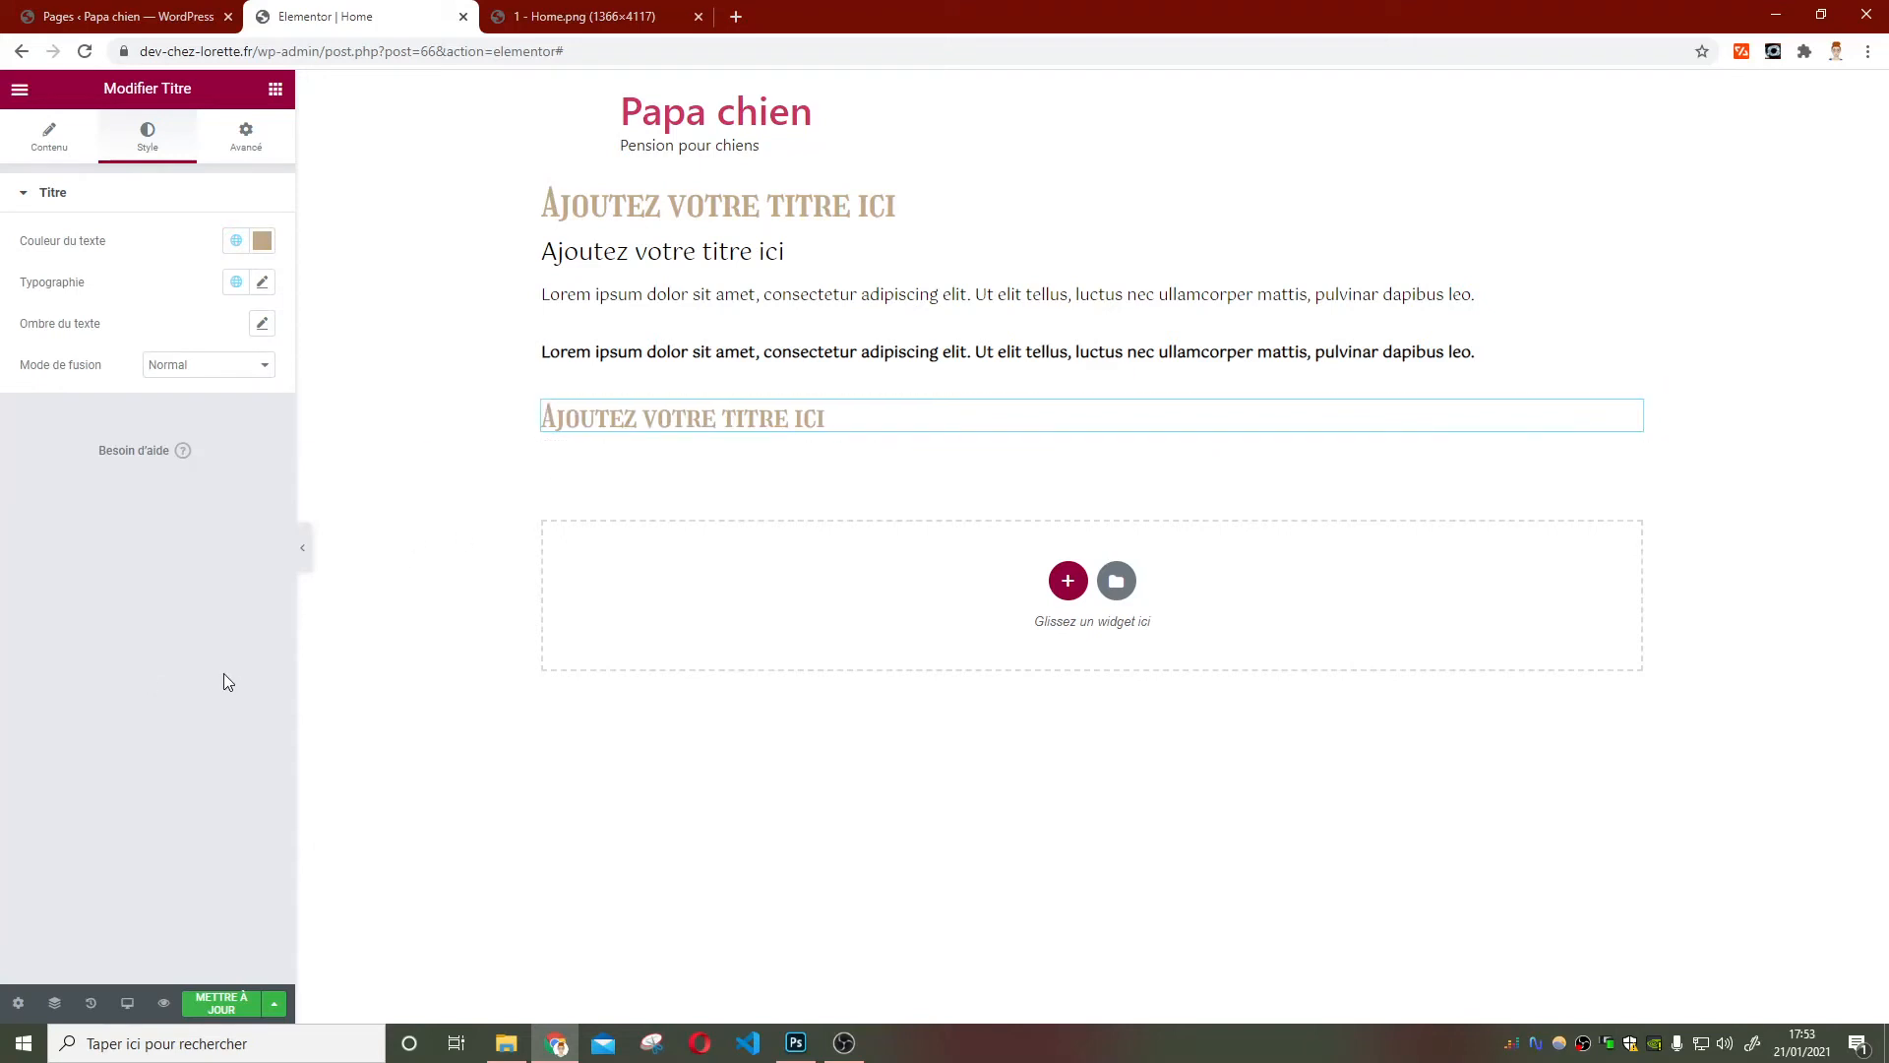
Open Elementor's site settings (Réglages du site) again
{"action": "left_click", "coordinate": [19, 88]}
{"action": "left_click", "coordinate": [94, 180]}
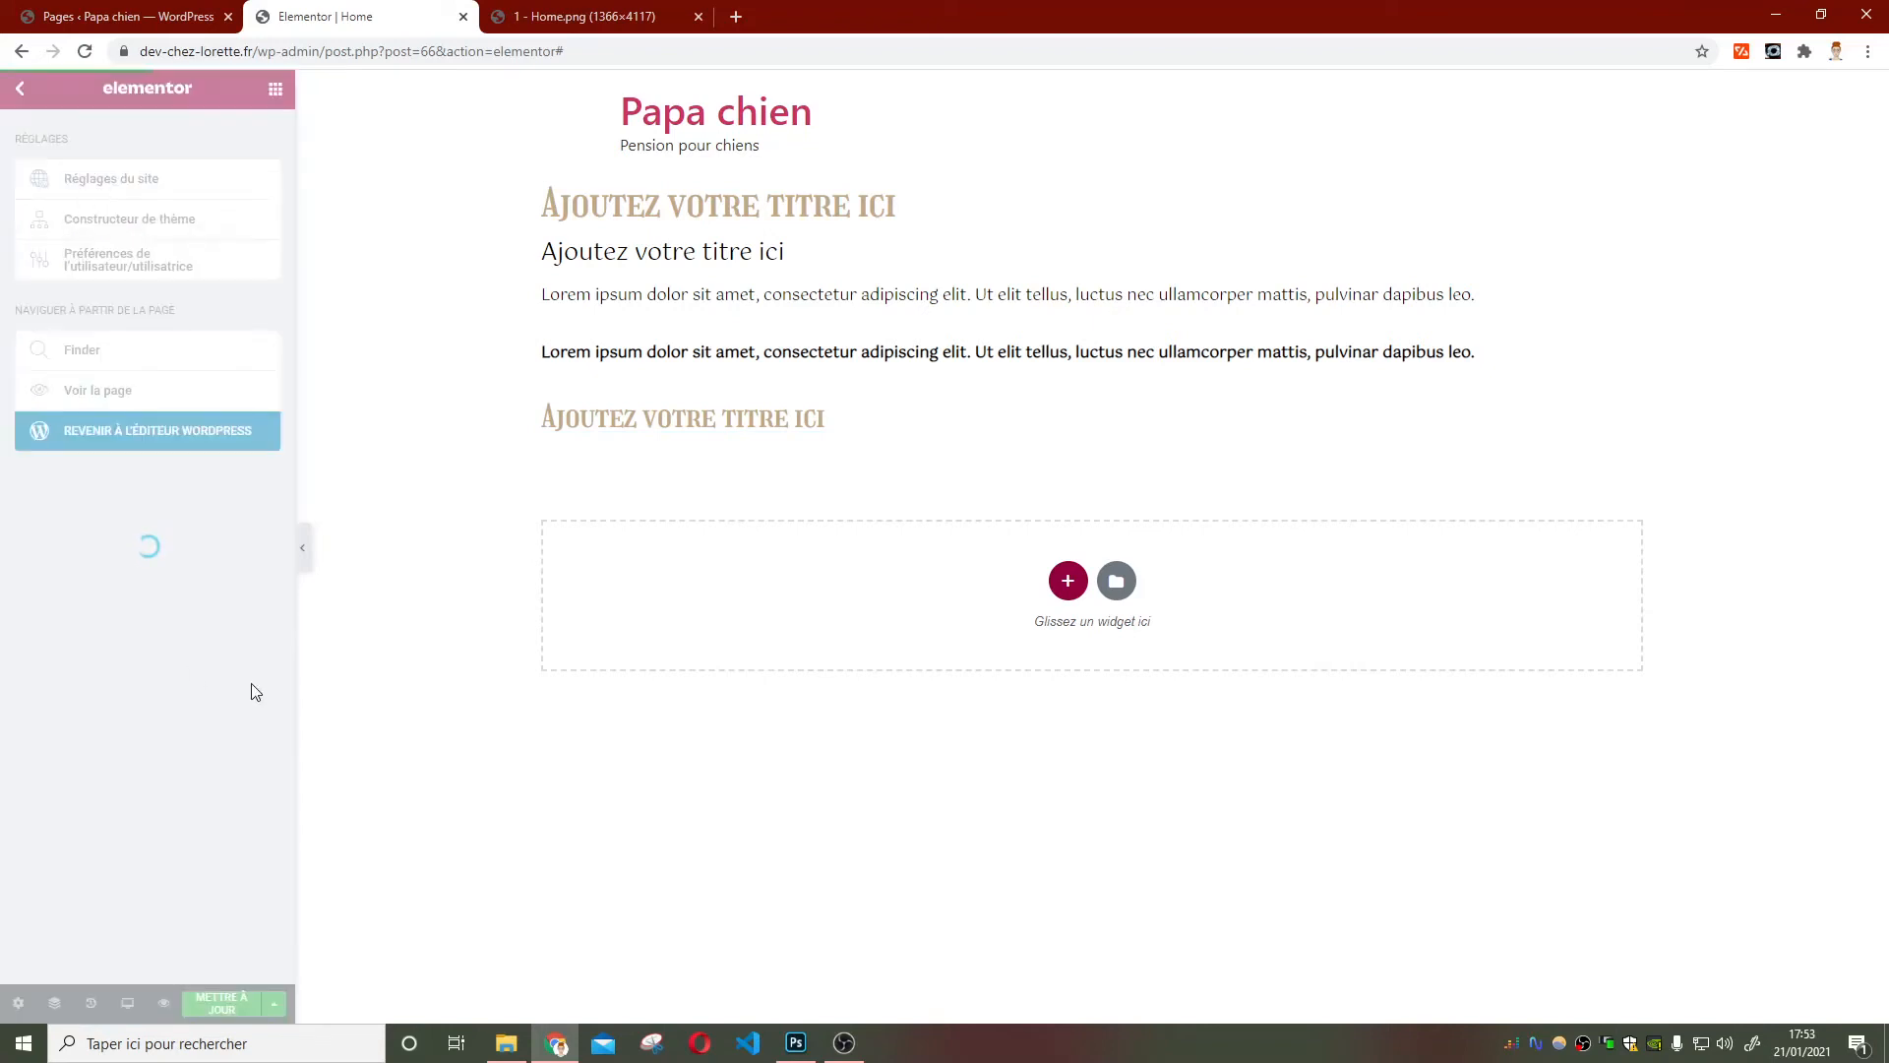